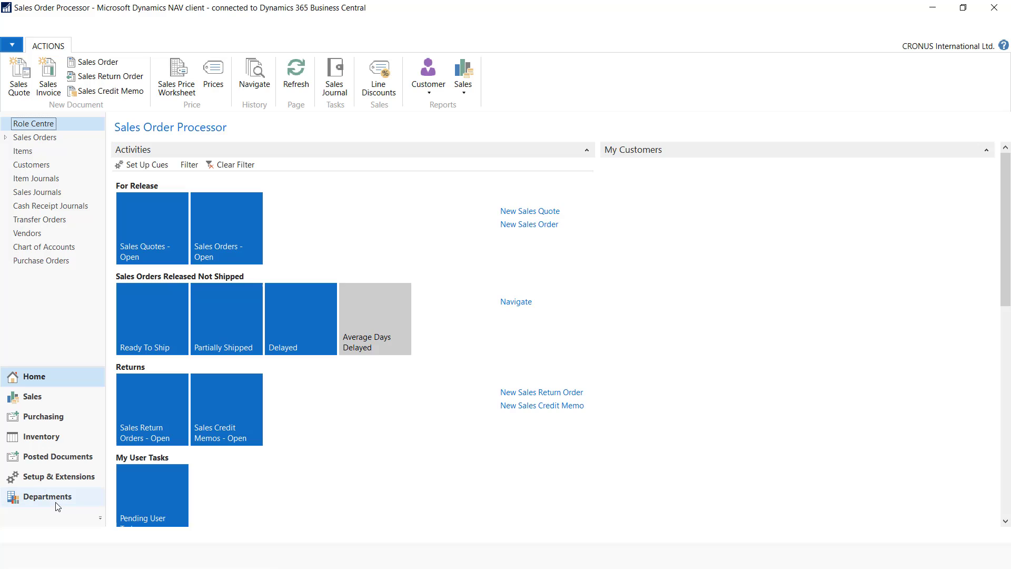
Search for 'companies' and open the Companies page
click(888, 27)
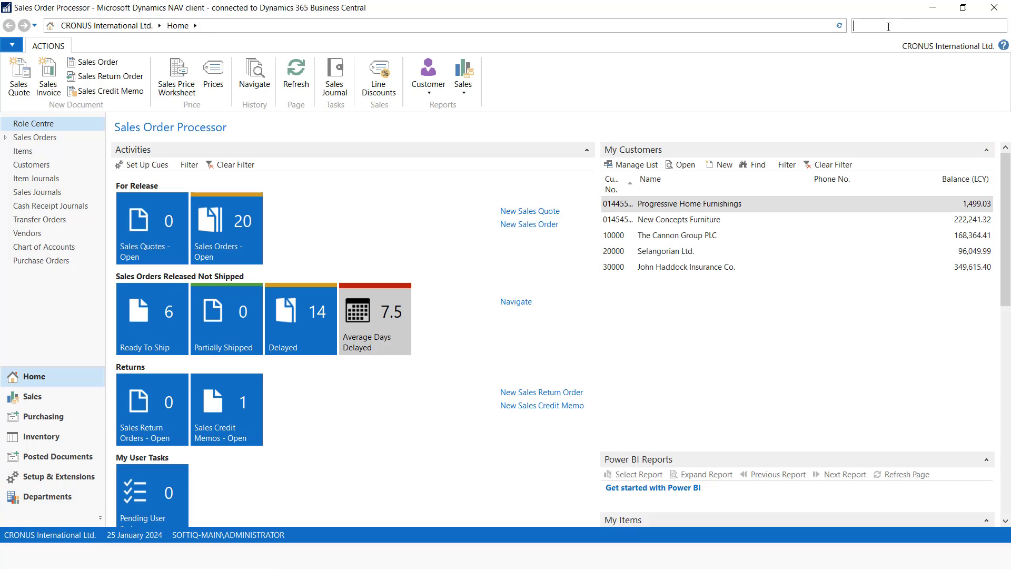
text(companies)
click(779, 46)
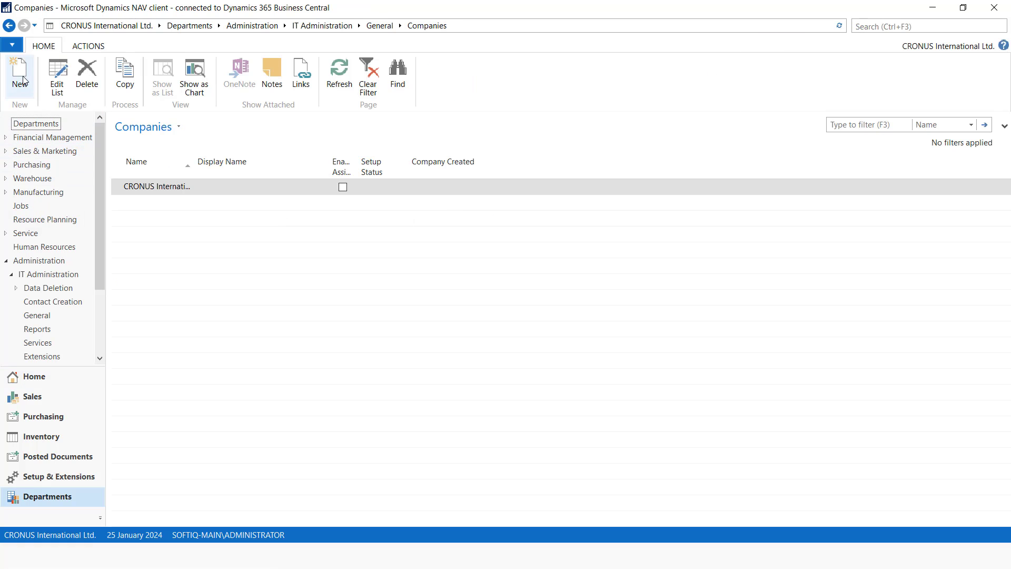
Add company SoftIQ Technologies Ltd. with the same display name and assisted company setup enabled
click(20, 76)
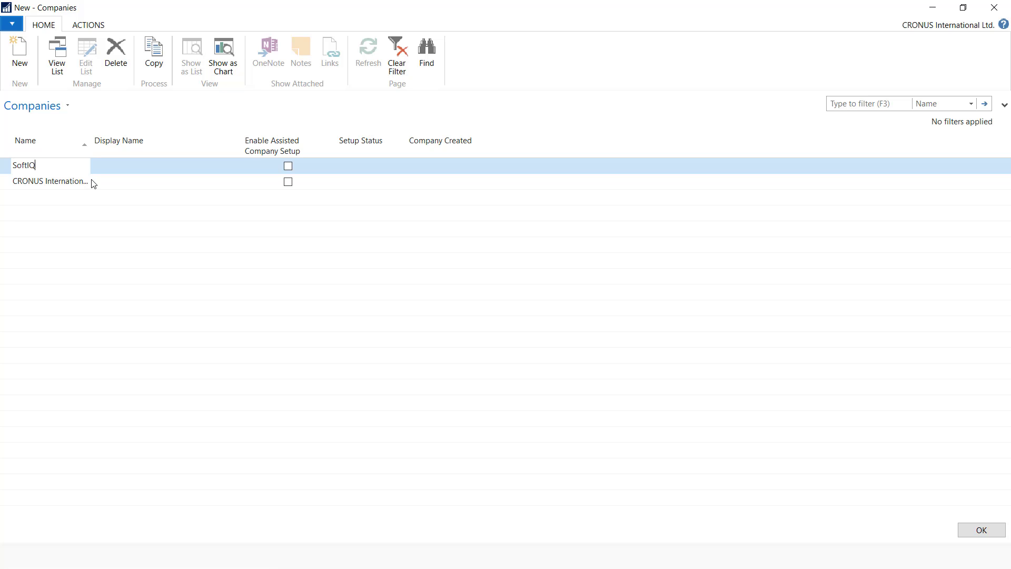
text(SoftIQ Technologies Ltd.)
key(ctrl+a)
key(ctrl+c)
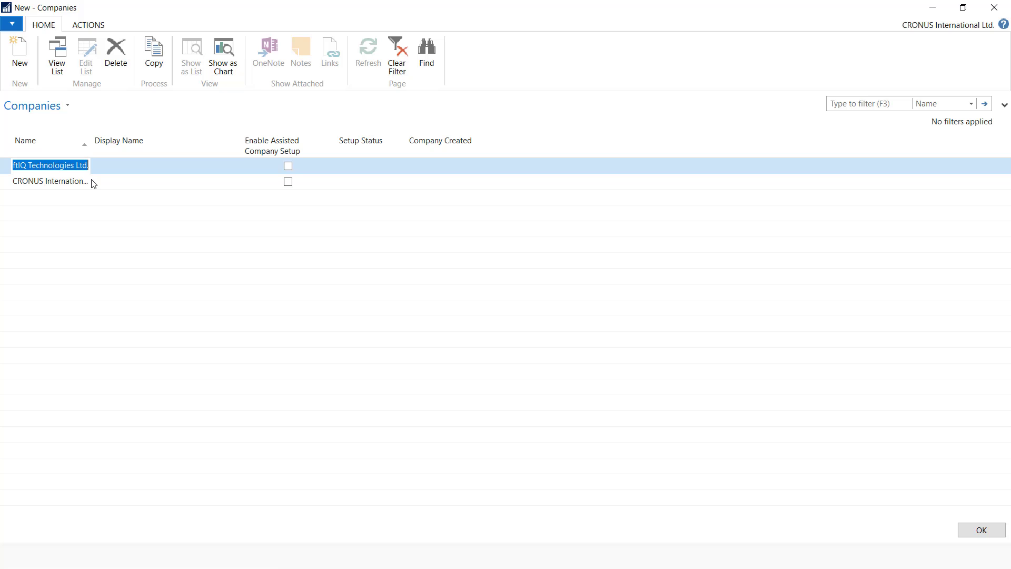
key(BackSpace)
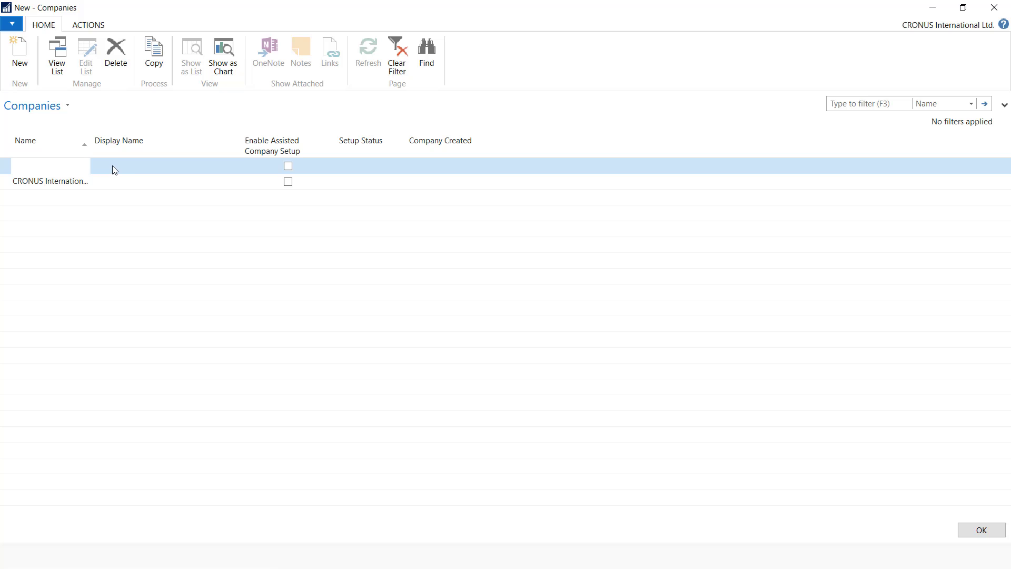
click(113, 168)
key(ctrl+v)
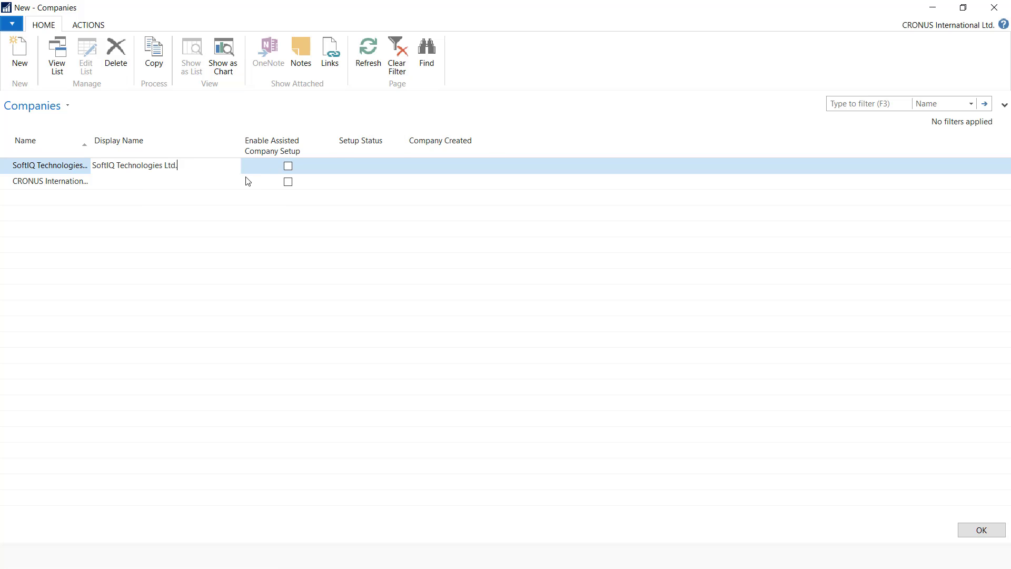
mouse_move(289, 155)
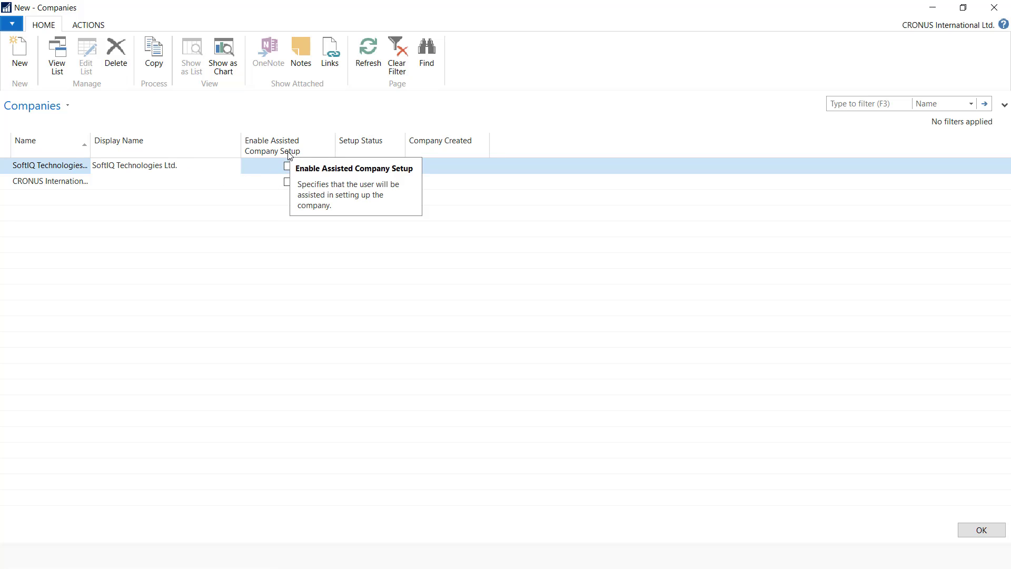
click(288, 166)
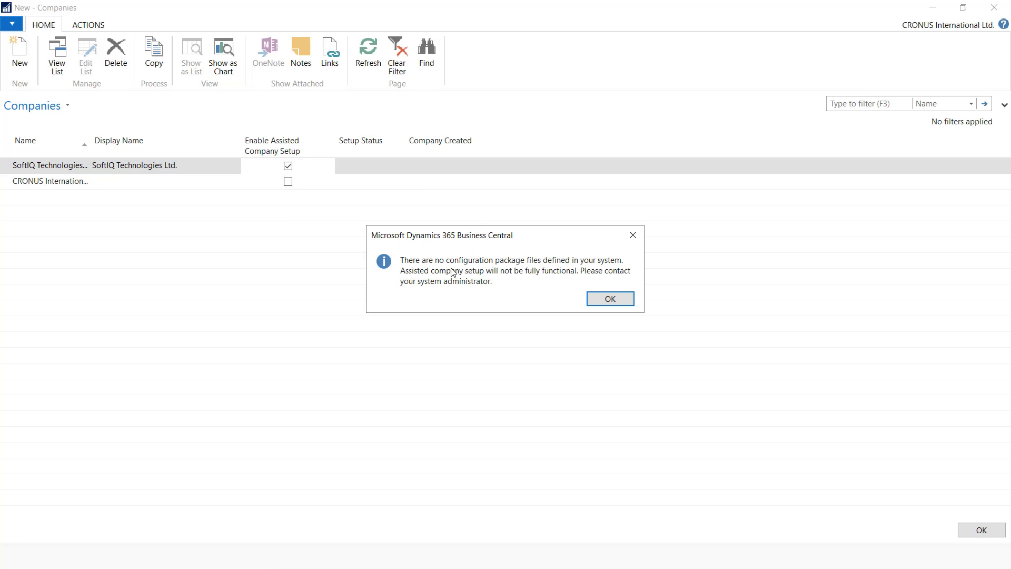
Save the new company and switch the client to SoftIQ Technologies Ltd
click(610, 299)
click(970, 530)
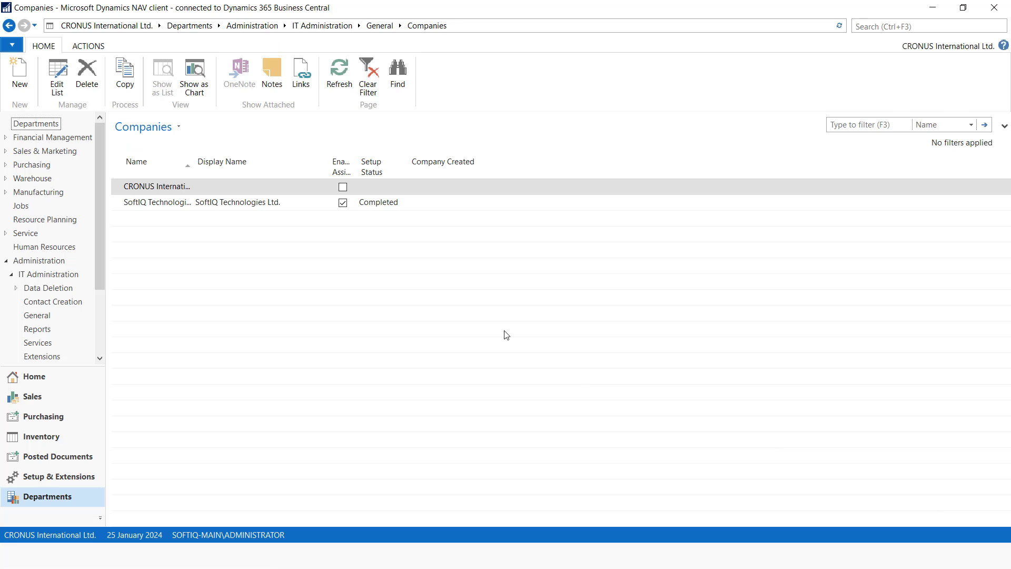
click(11, 45)
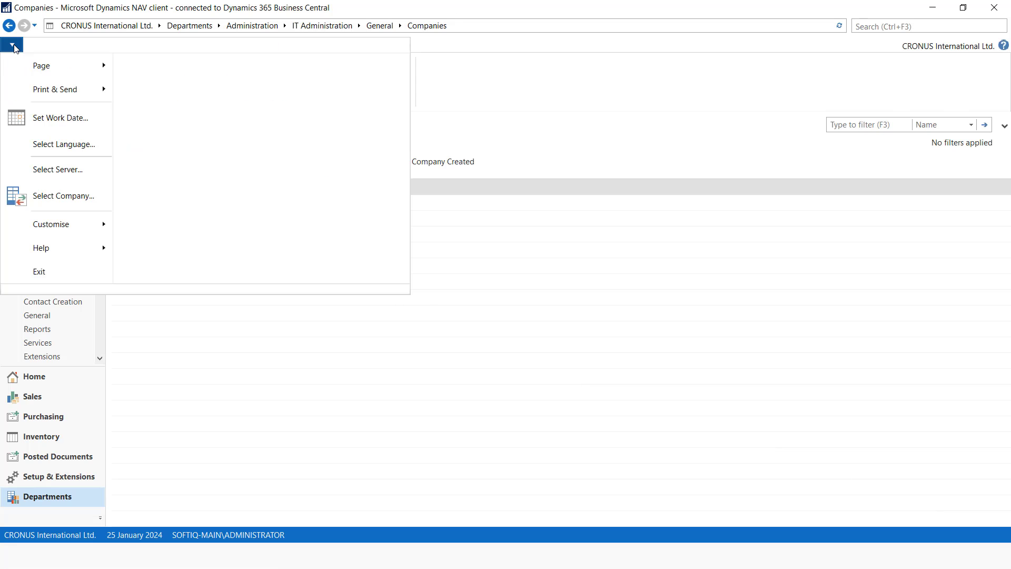
click(78, 203)
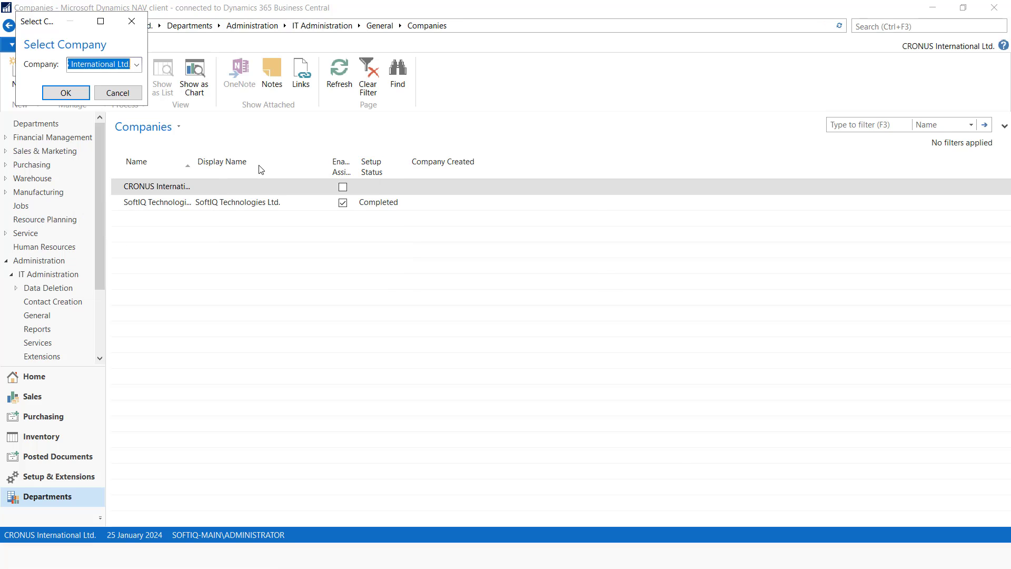
click(137, 64)
click(103, 92)
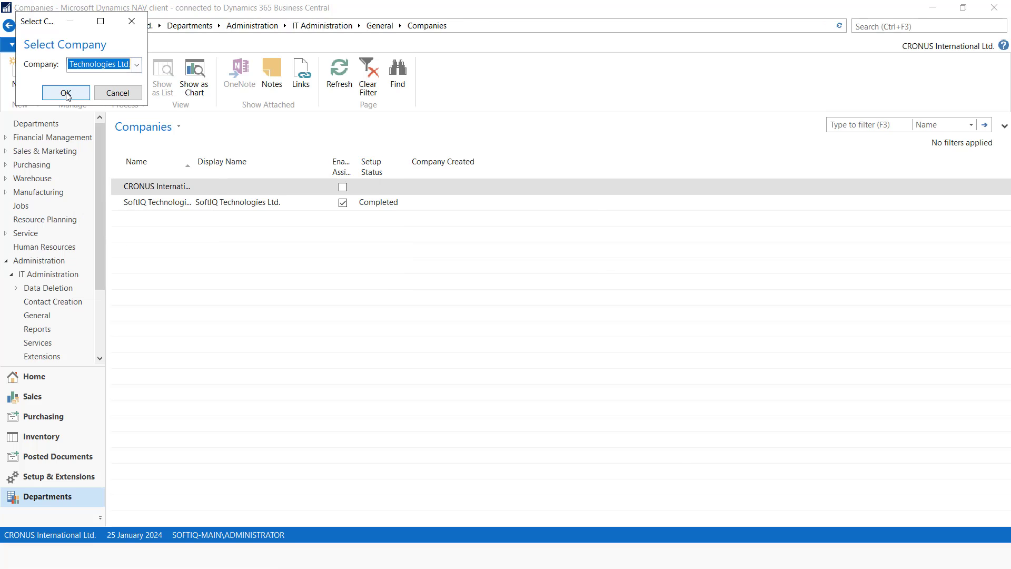
click(66, 92)
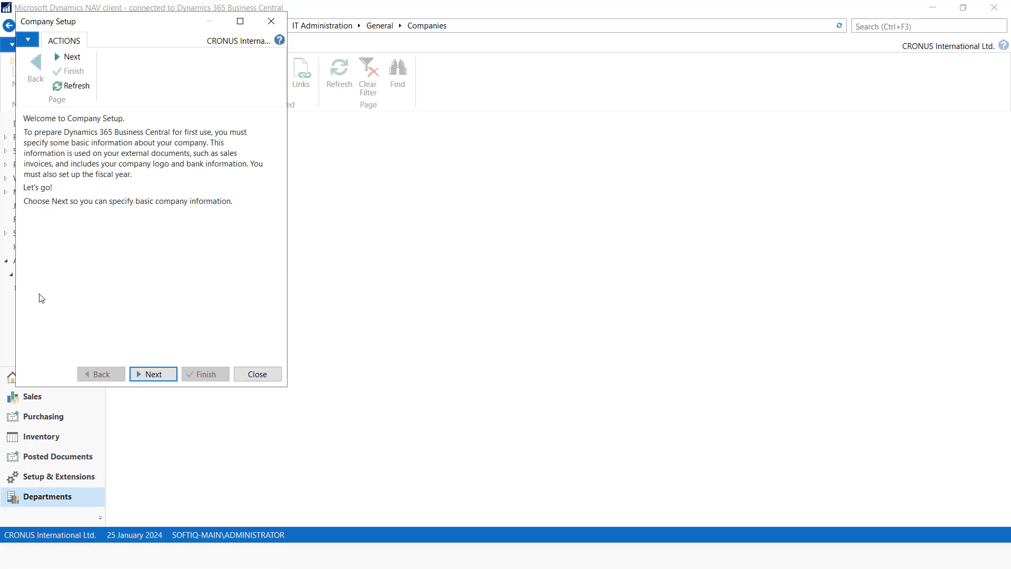
On the address step, enter the company's postal address and post code
click(154, 380)
click(148, 175)
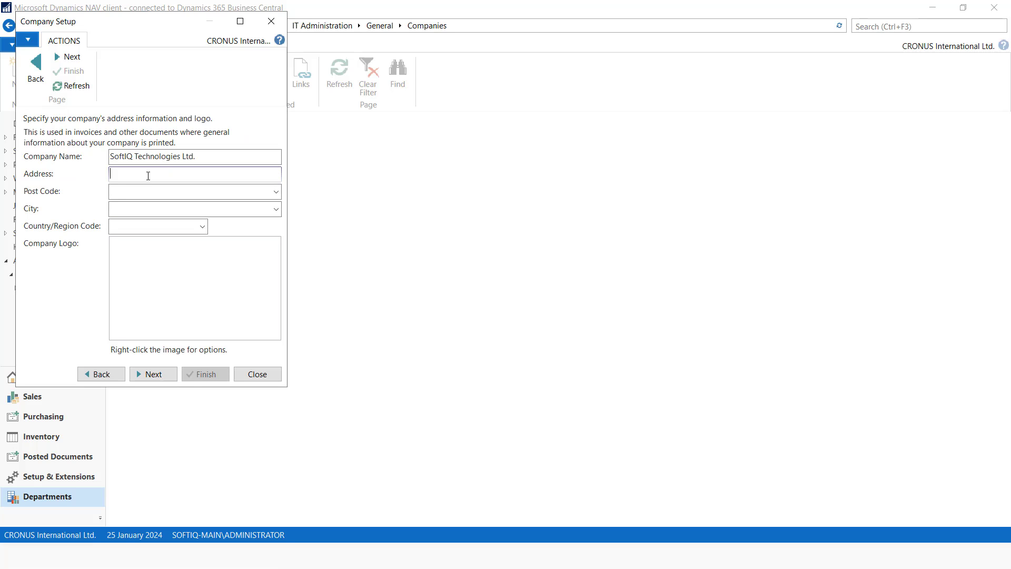
text(P.O. Box 55351)
click(135, 194)
text(00200)
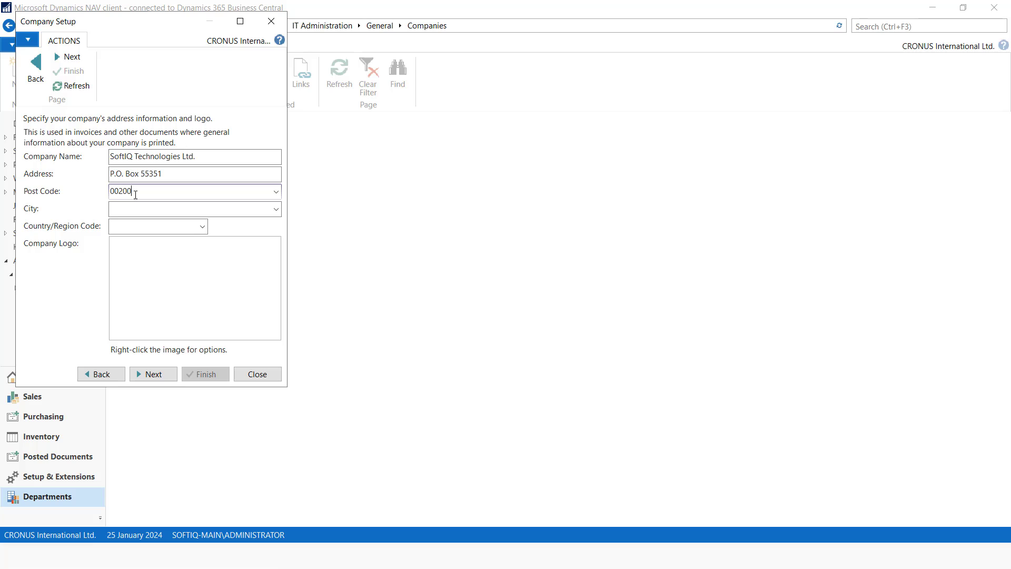
Create post code NBO for Nairobi with new country KE and use it for the company
click(276, 209)
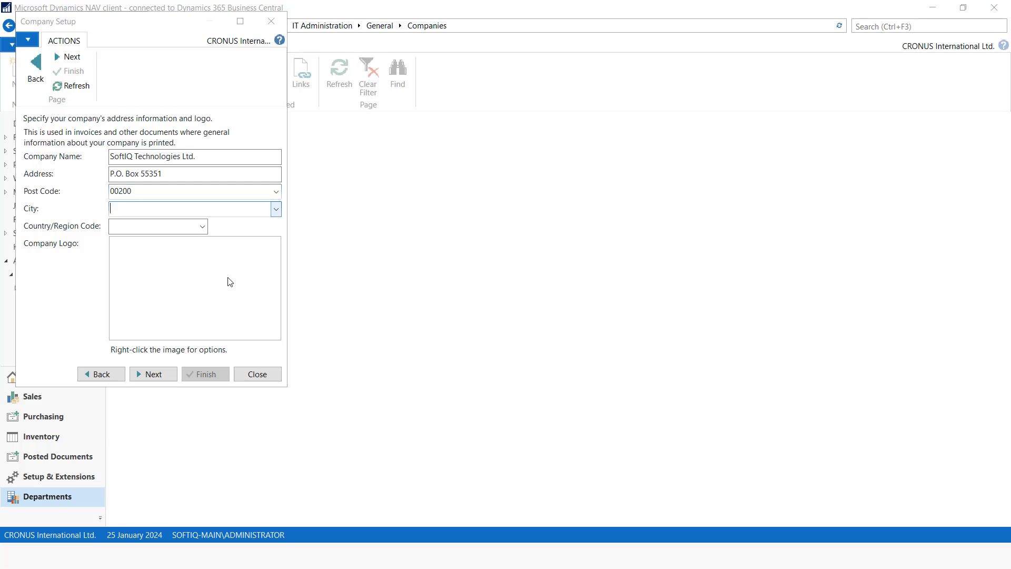
click(51, 84)
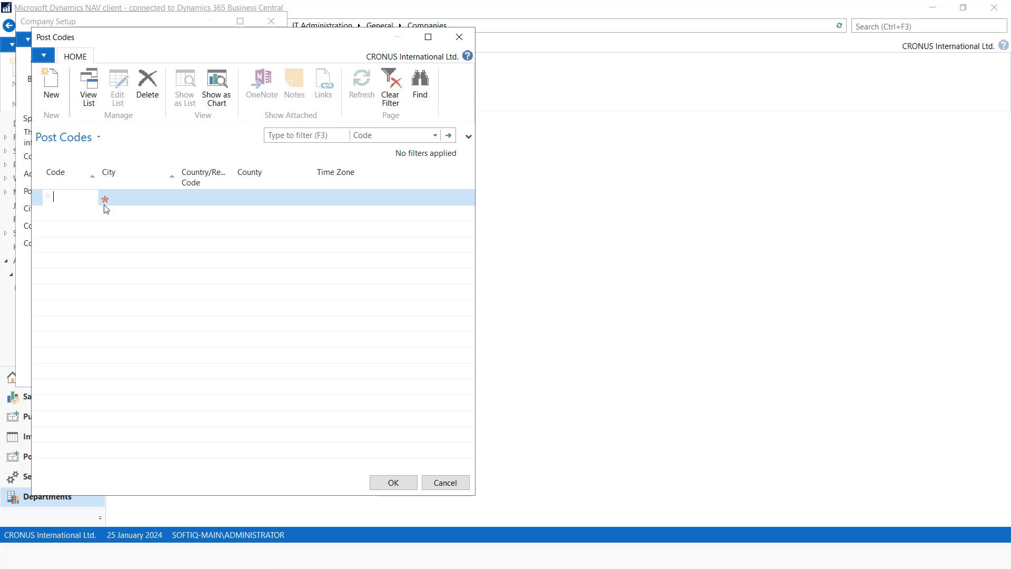
click(137, 198)
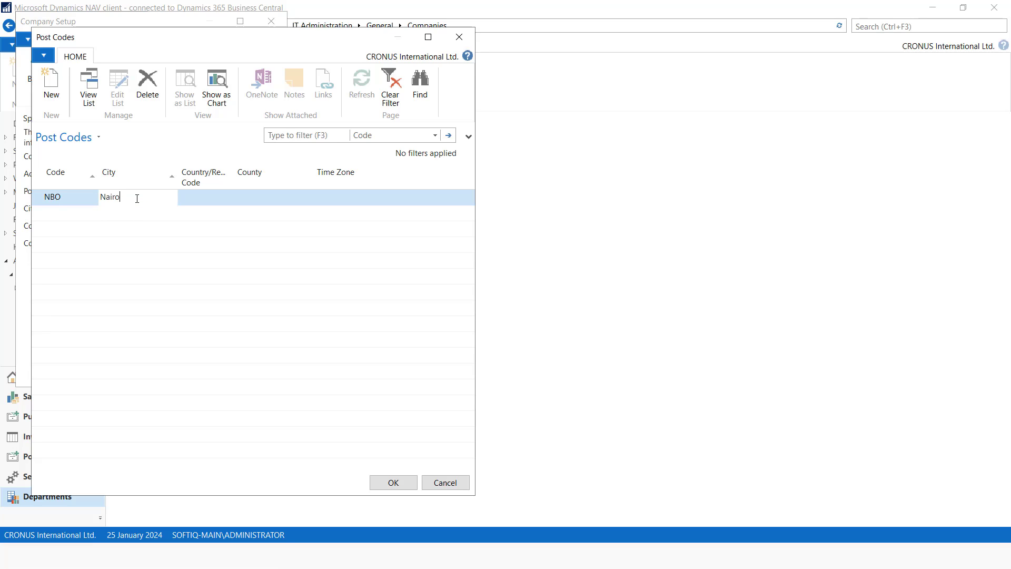
click(206, 197)
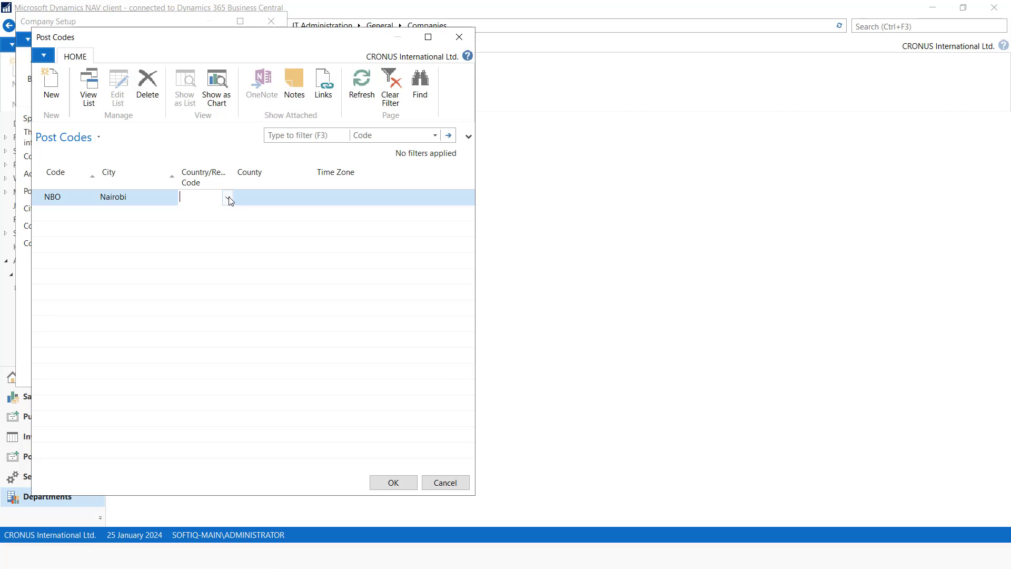
click(228, 197)
click(190, 352)
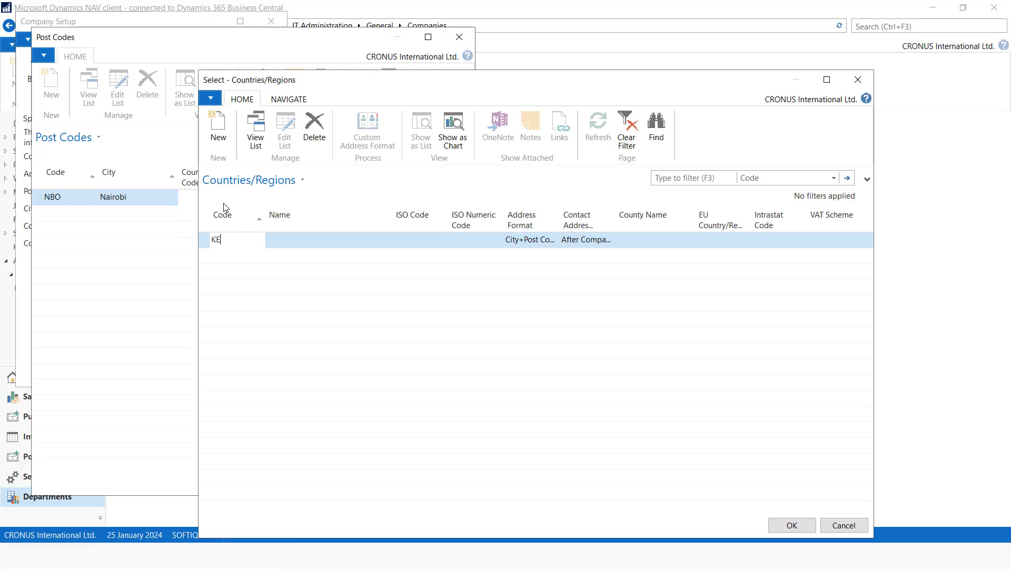
click(280, 239)
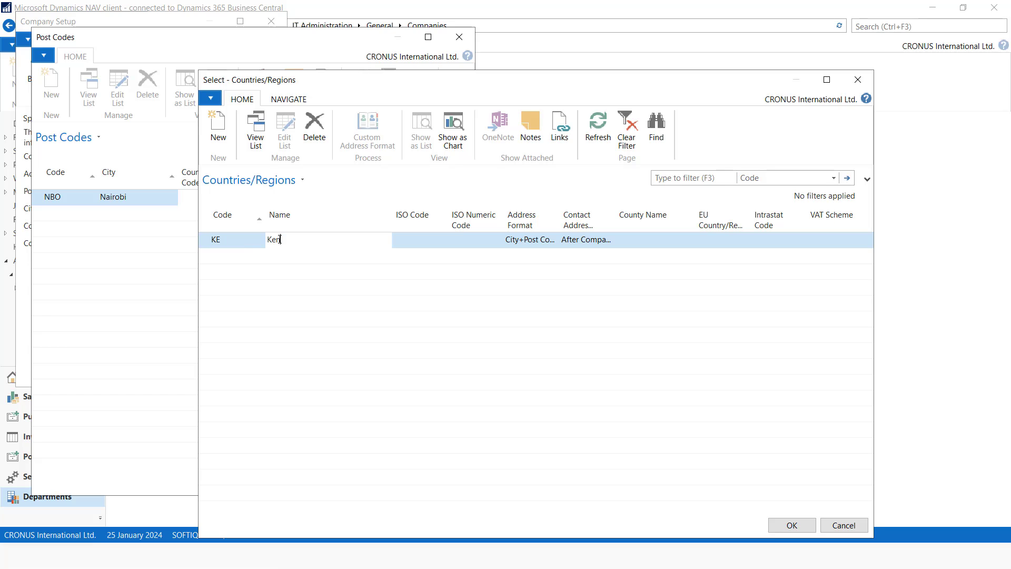
click(793, 525)
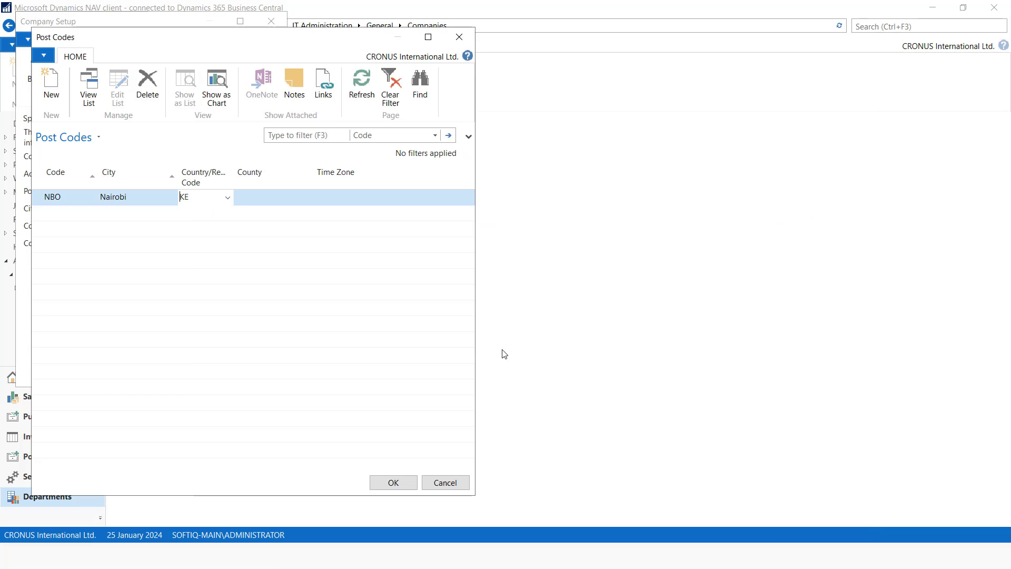
click(391, 481)
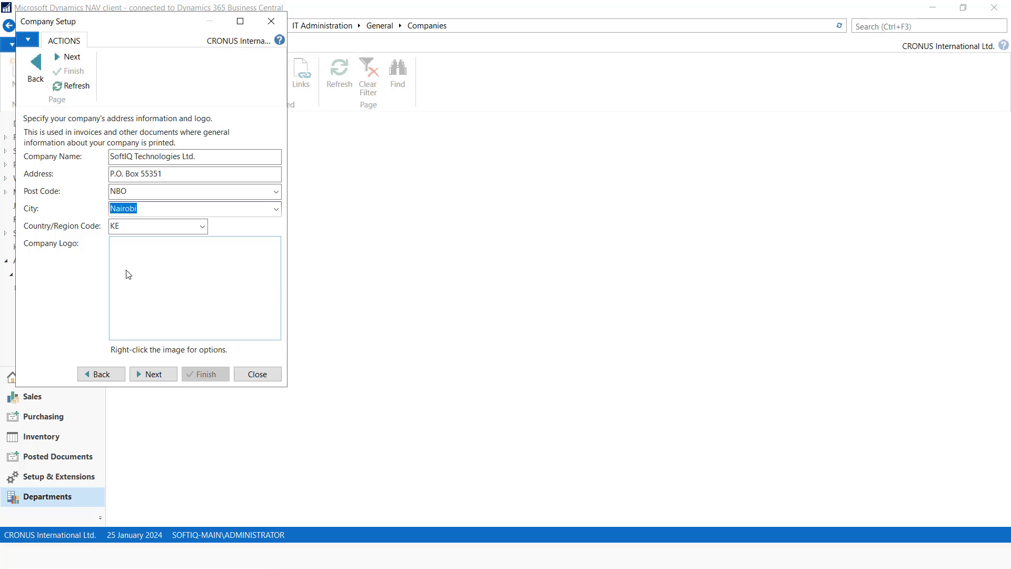
Load the SoftIQ logo file as the company logo
right_click(124, 256)
click(166, 262)
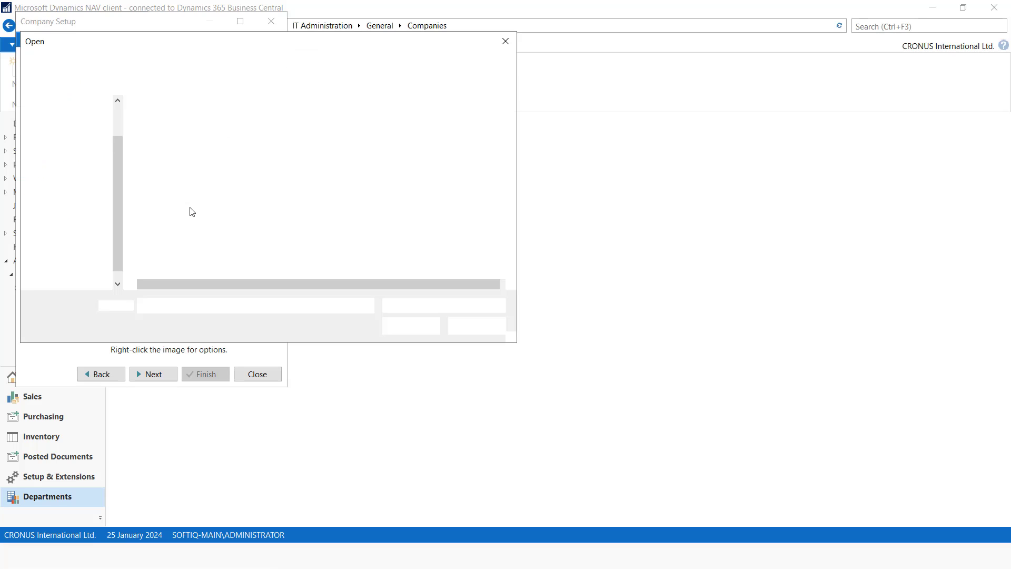
click(184, 181)
click(411, 326)
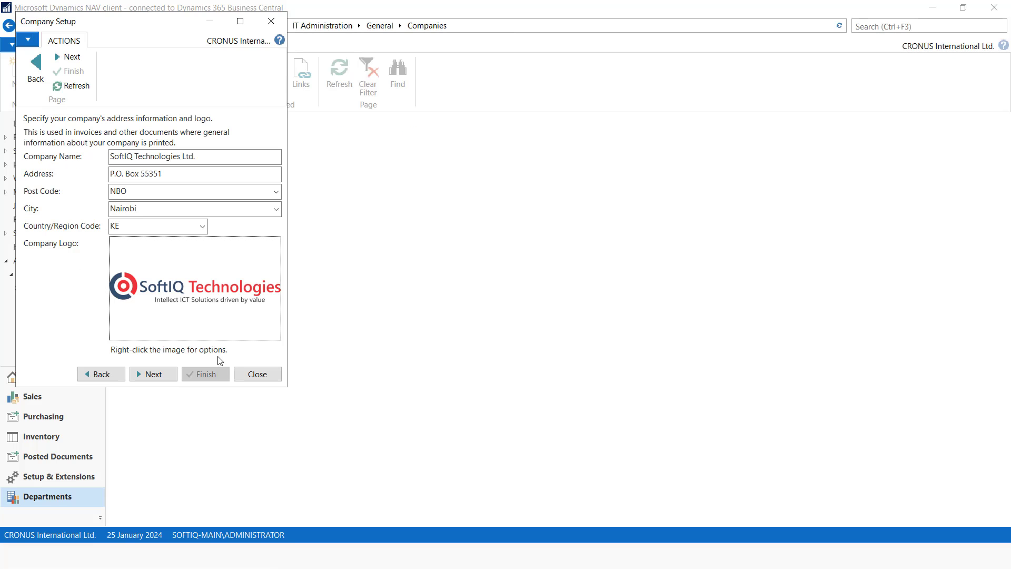
Fill in the company's phone number, e-mail address and home page
click(153, 375)
click(122, 157)
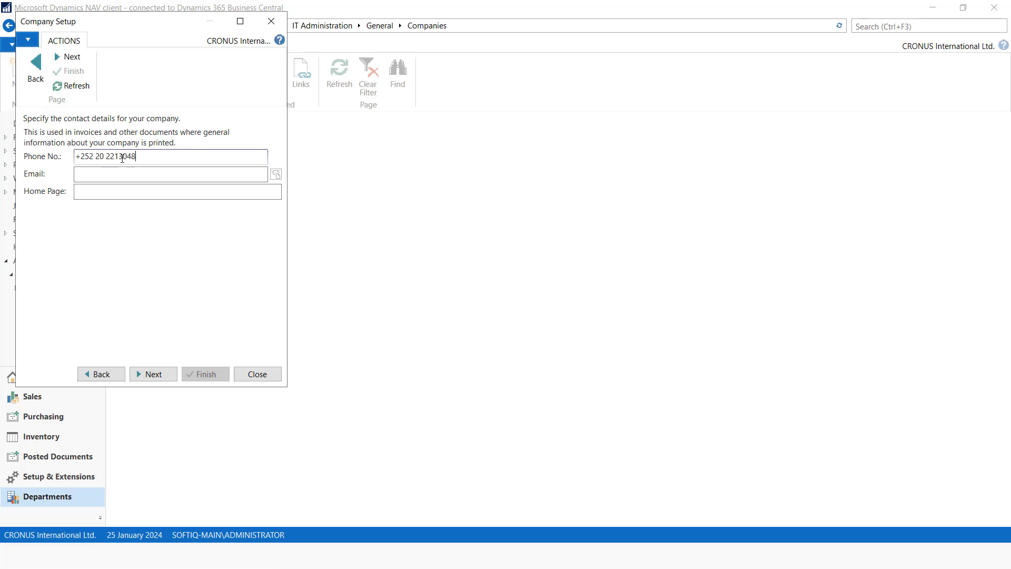
click(126, 174)
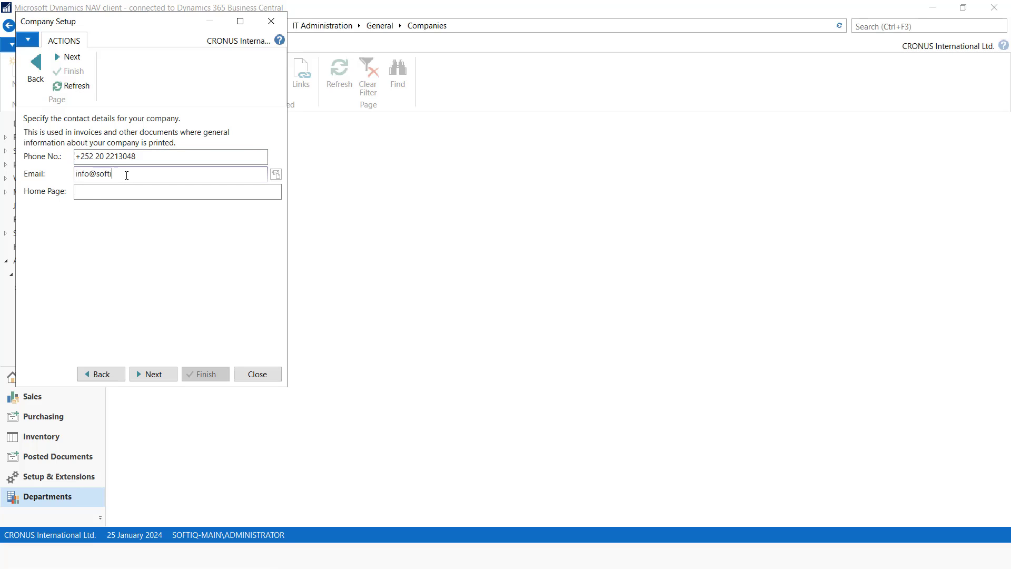
click(103, 191)
text(www)
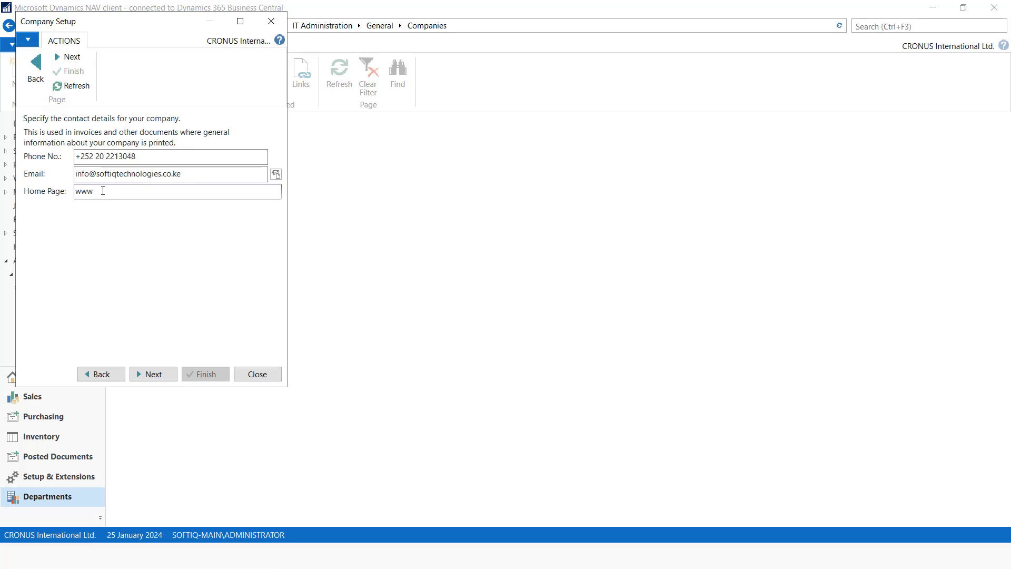
text(.softiqtechnologies.co.ke)
click(154, 375)
Enter Equity Bank as the company's bank name
click(107, 155)
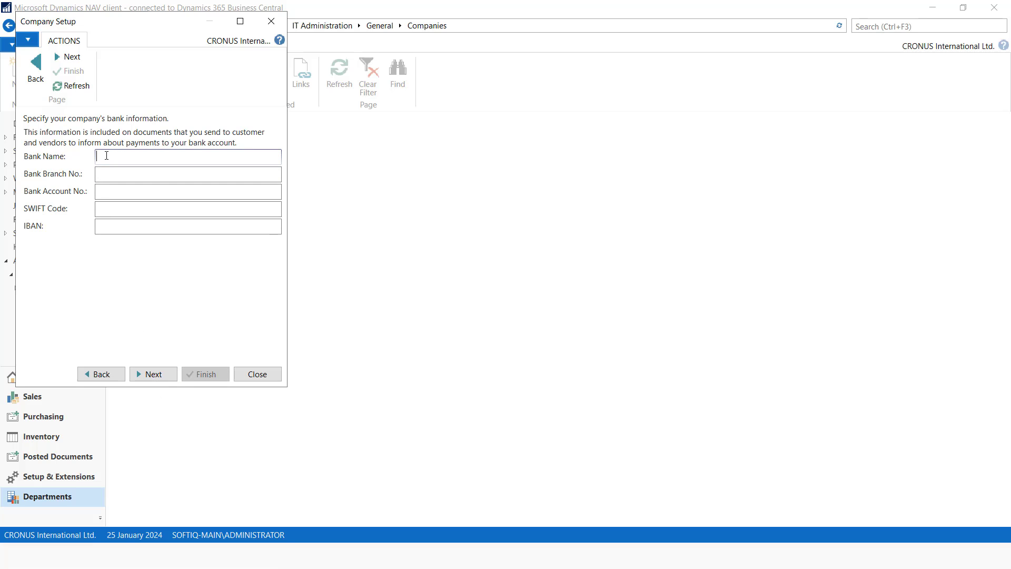
text(Equity Bank)
click(160, 373)
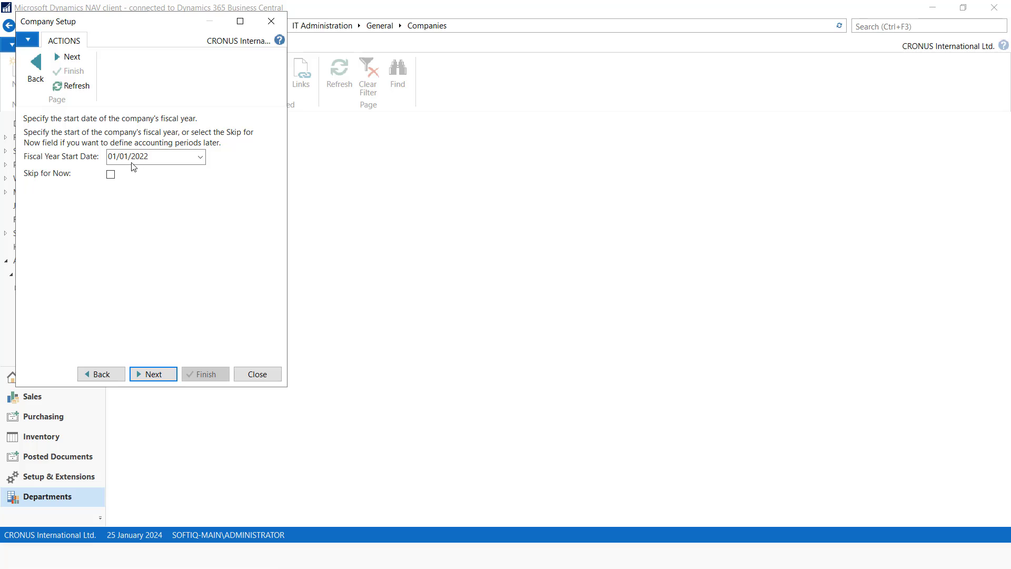
Choose FIFO costing, finish the company setup and confirm opening the company
click(153, 376)
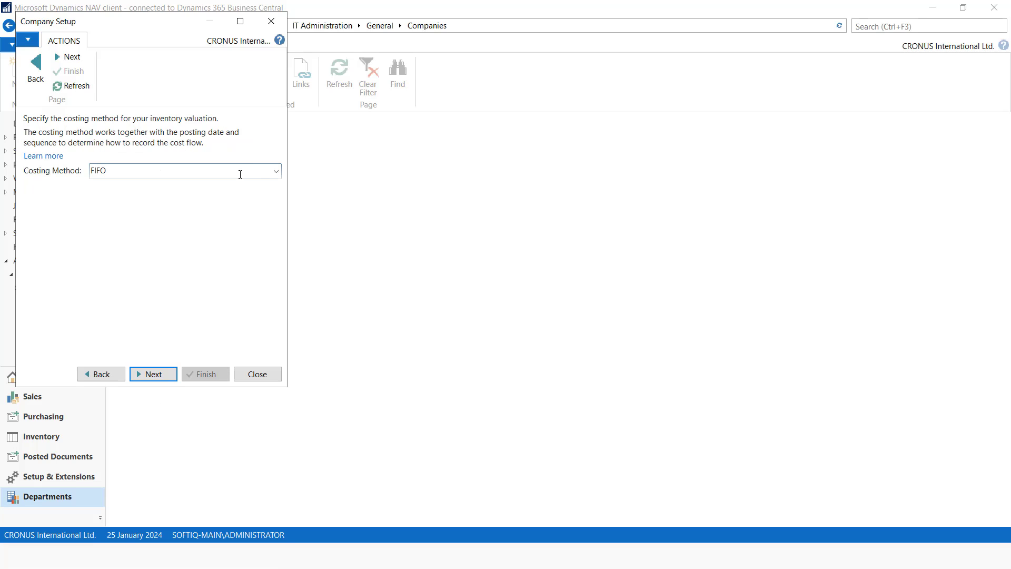
click(276, 171)
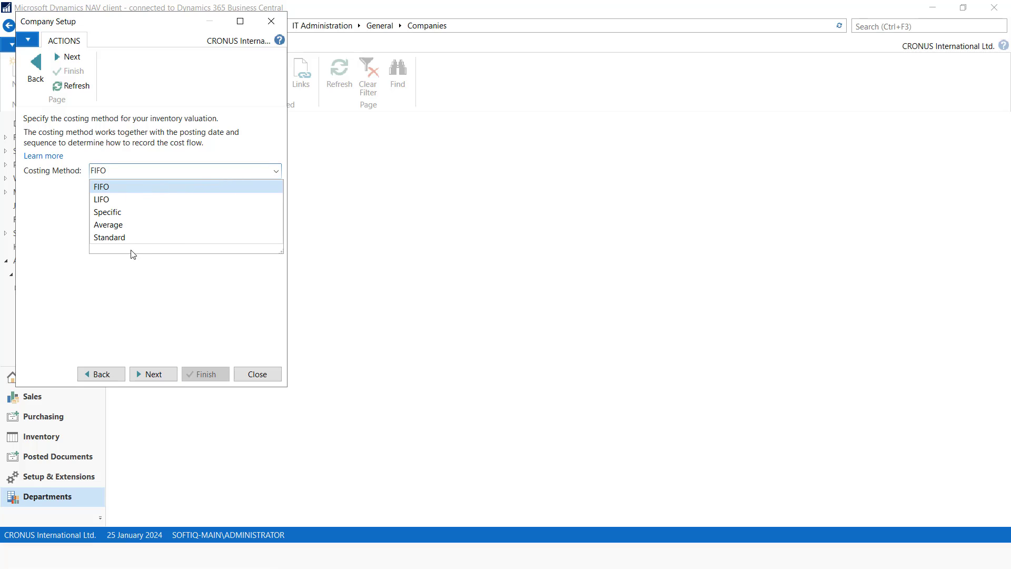
click(112, 187)
click(169, 373)
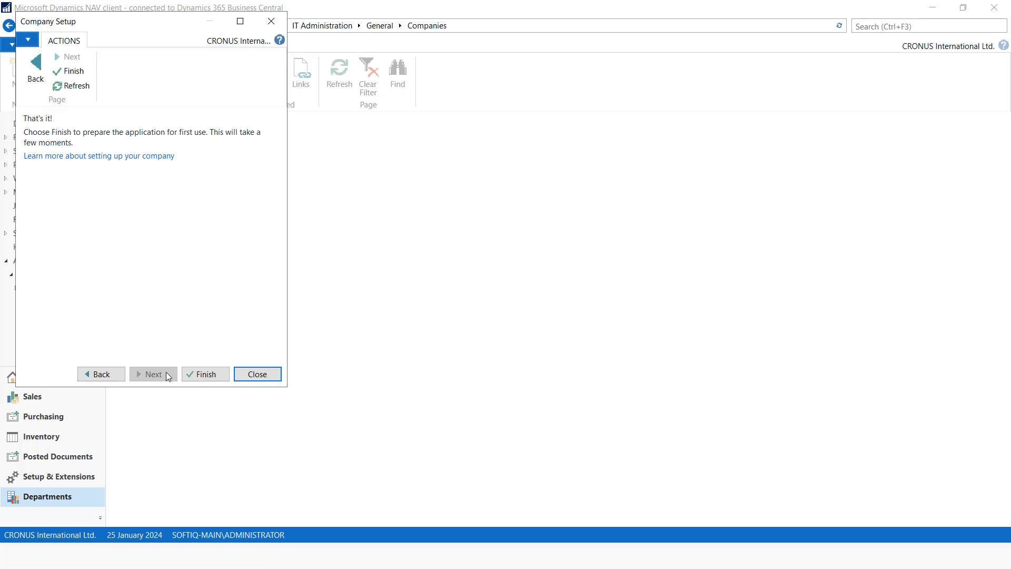
click(202, 374)
key(Return)
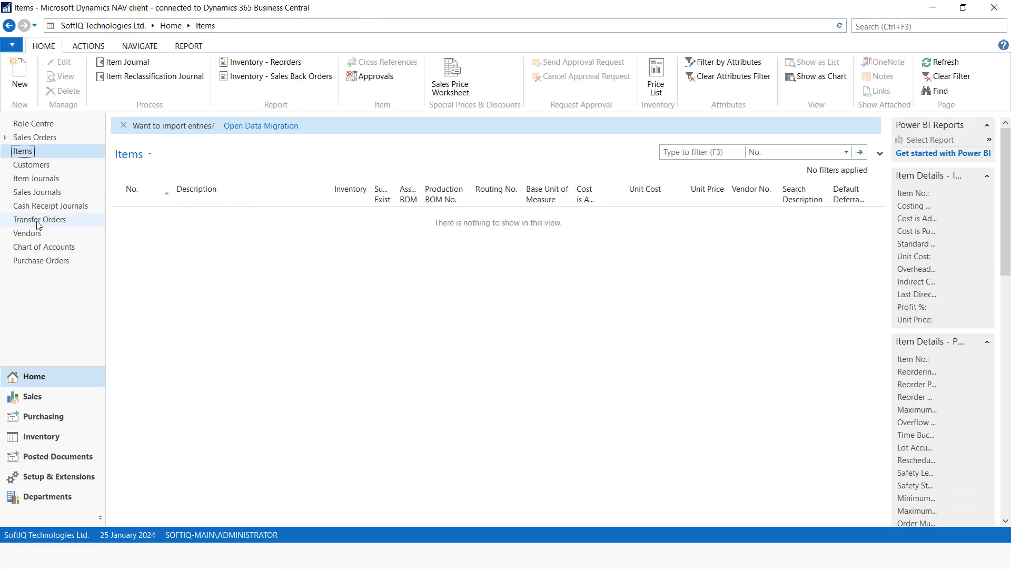
Browse the Customers, Vendors and Accounting Periods pages, then open the empty Chart of Accounts
click(32, 165)
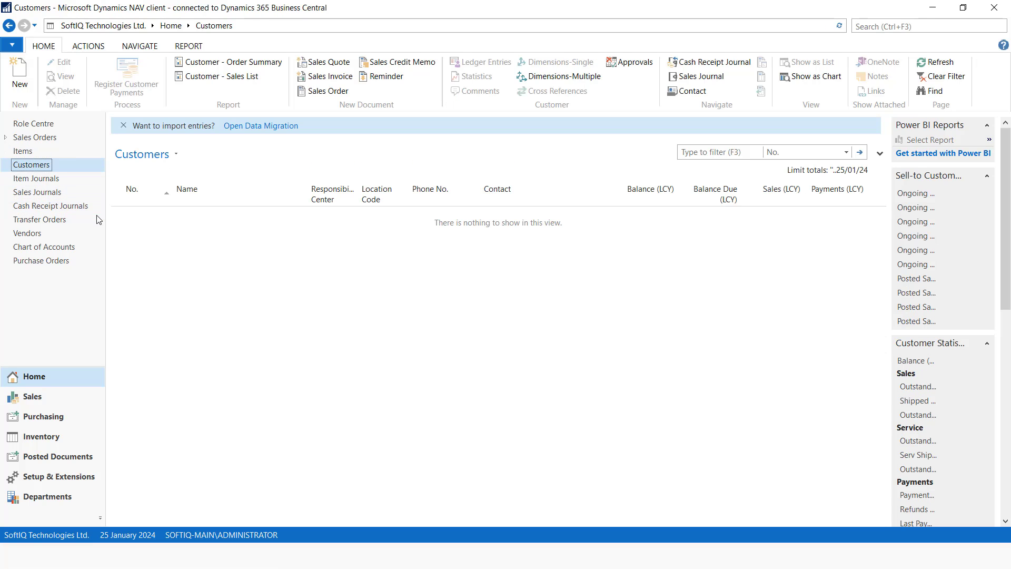
click(27, 233)
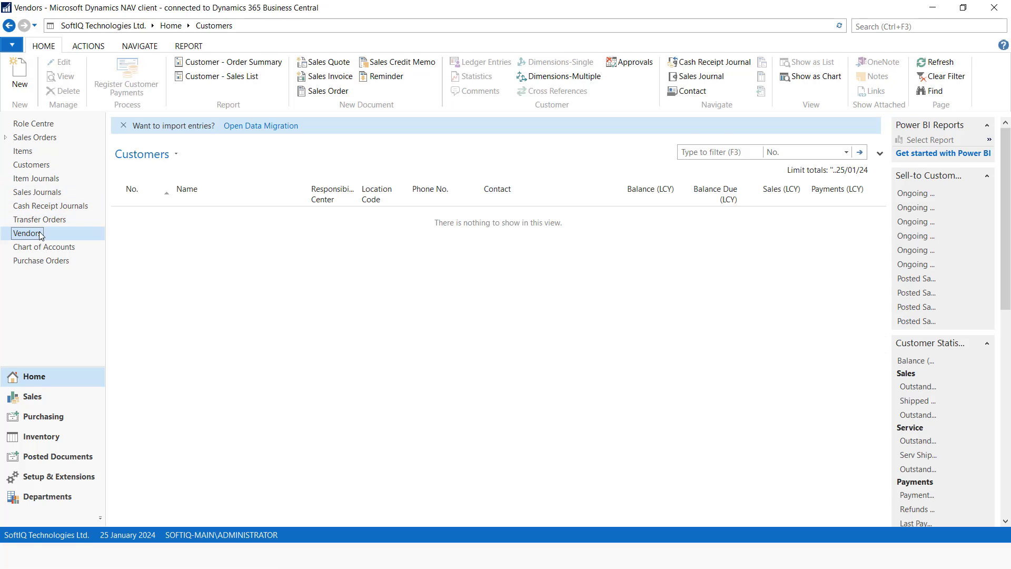
click(901, 26)
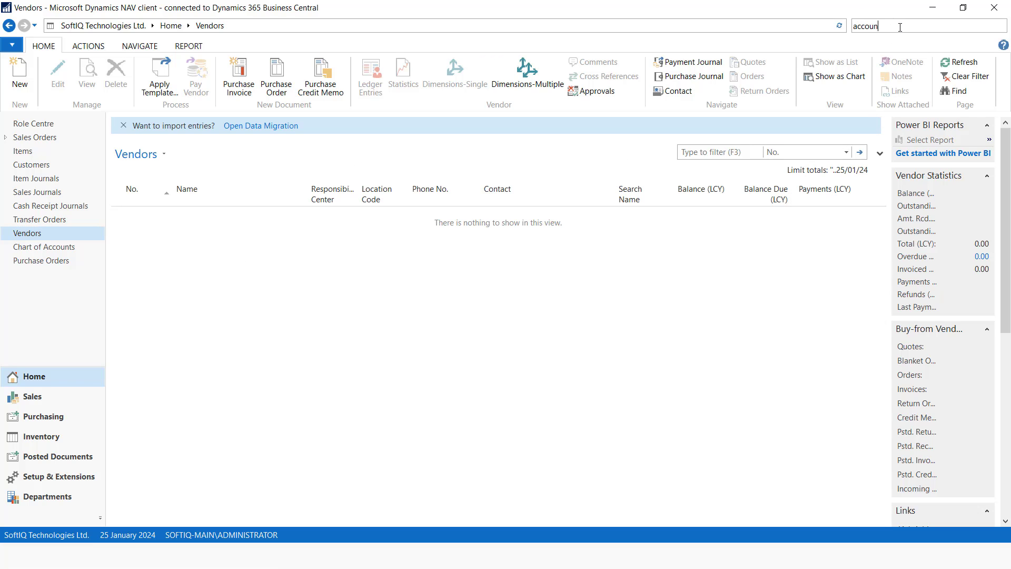
text(accounting per)
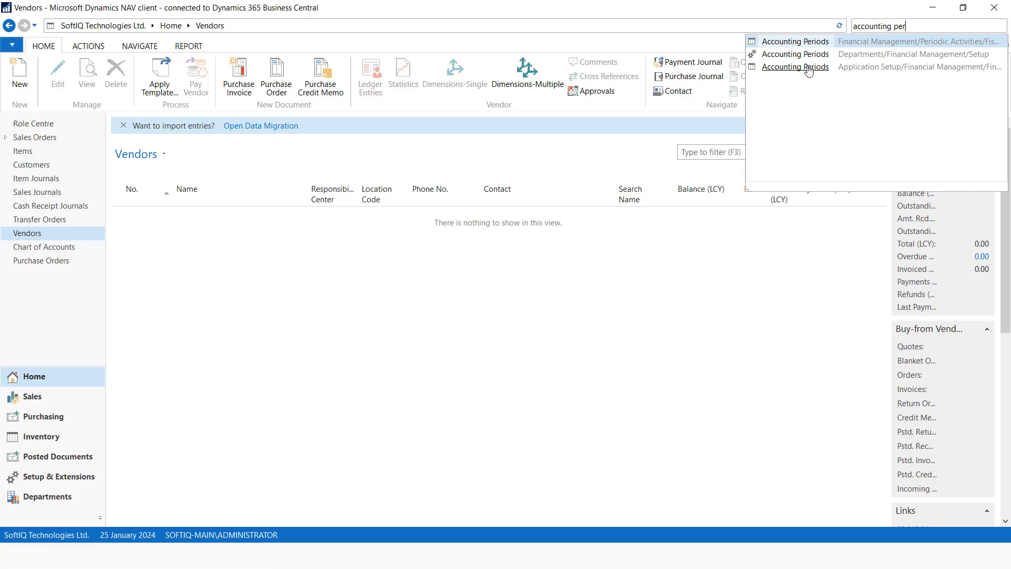
click(790, 67)
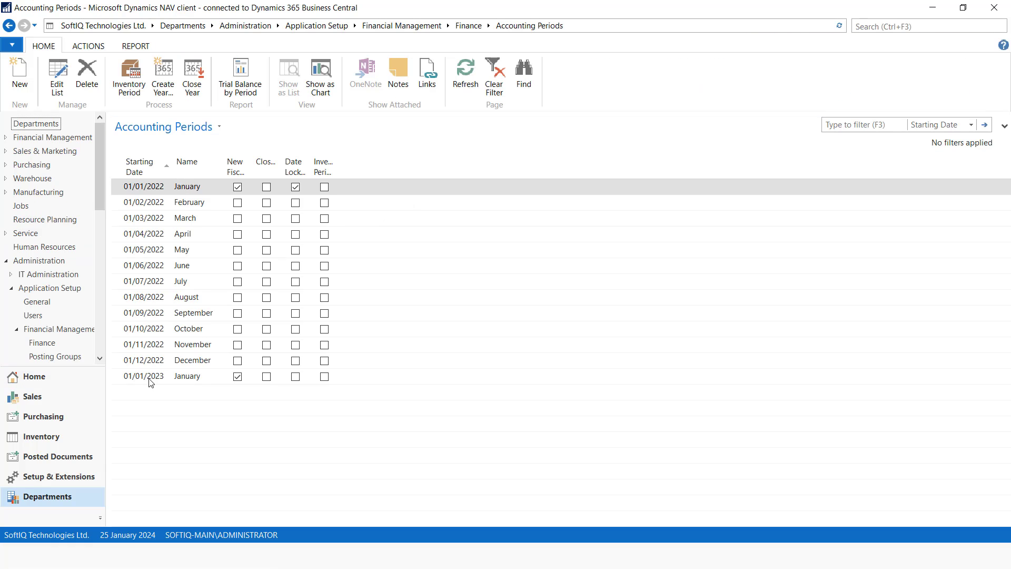
click(43, 377)
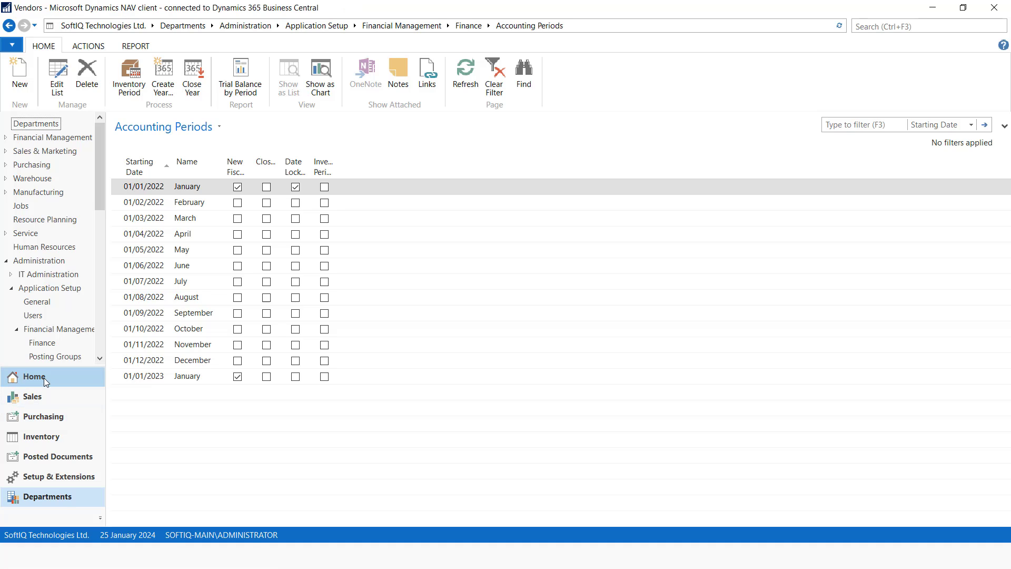
click(51, 249)
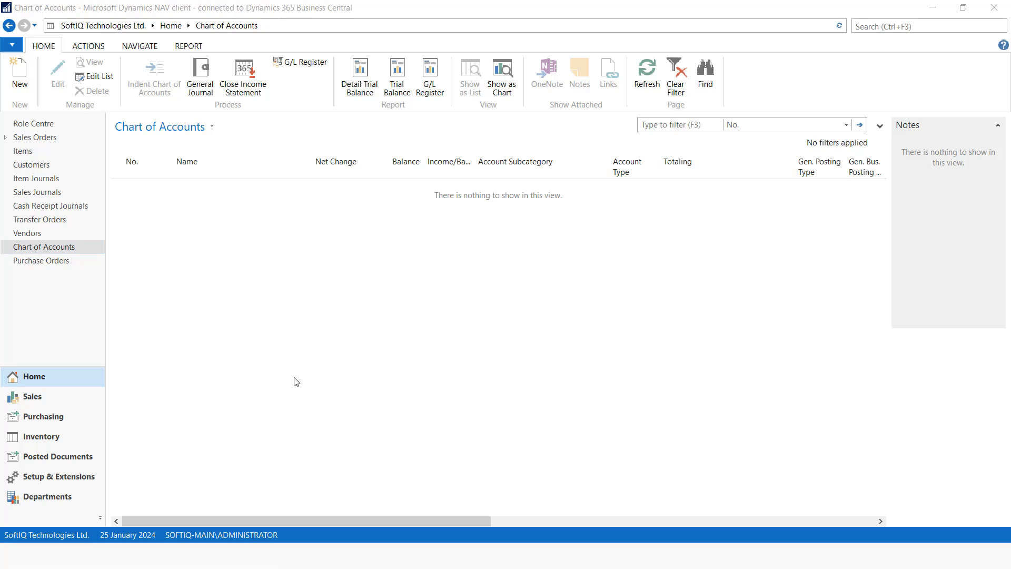
key(alt+Tab)
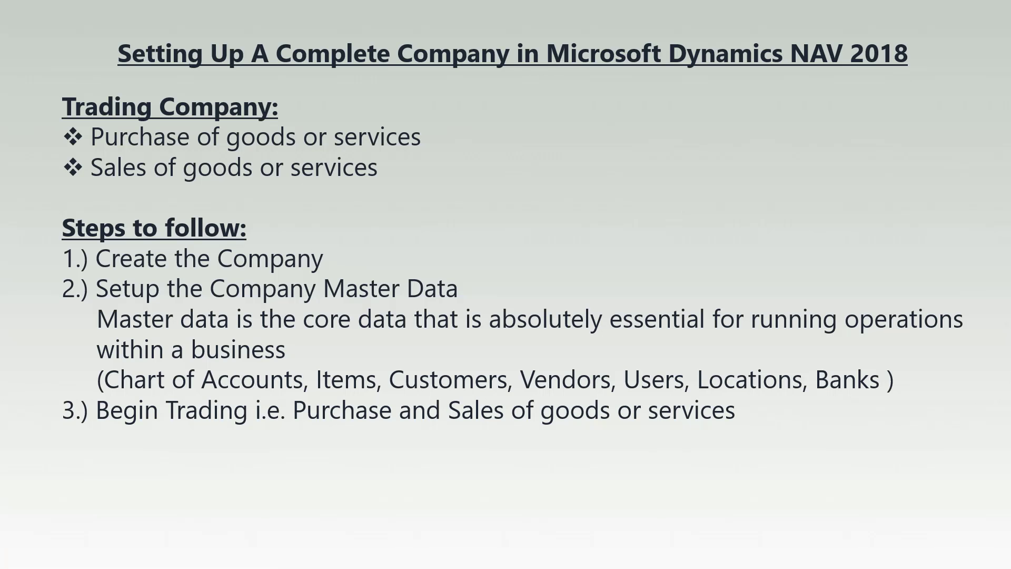
Advance to the Chart of Accounts slide, then return to NAV
key(Right)
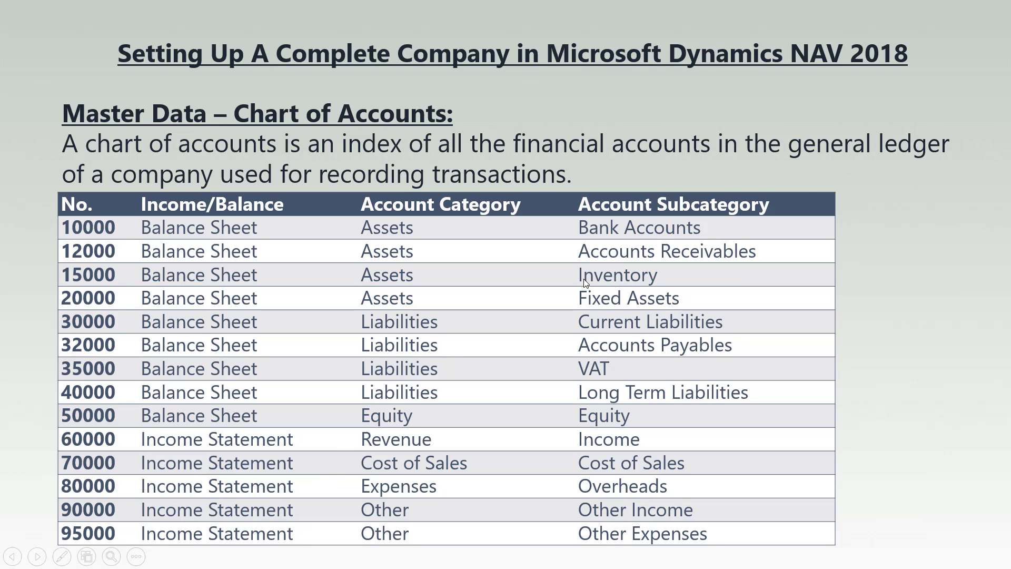
key(alt+Tab)
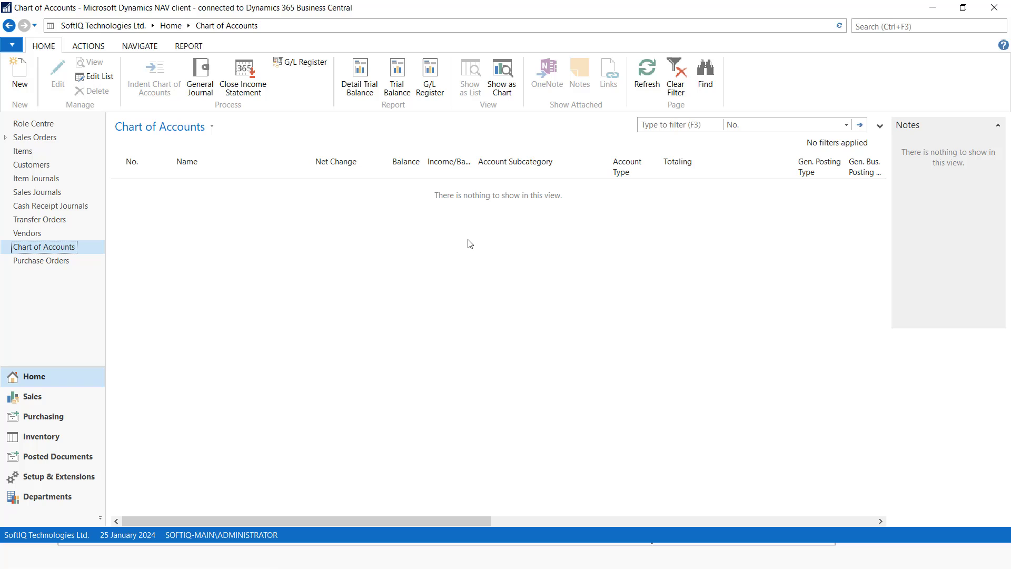
Create heading account 10000 BALANCE SHEET with Income/Balance set to Balance Sheet
click(21, 85)
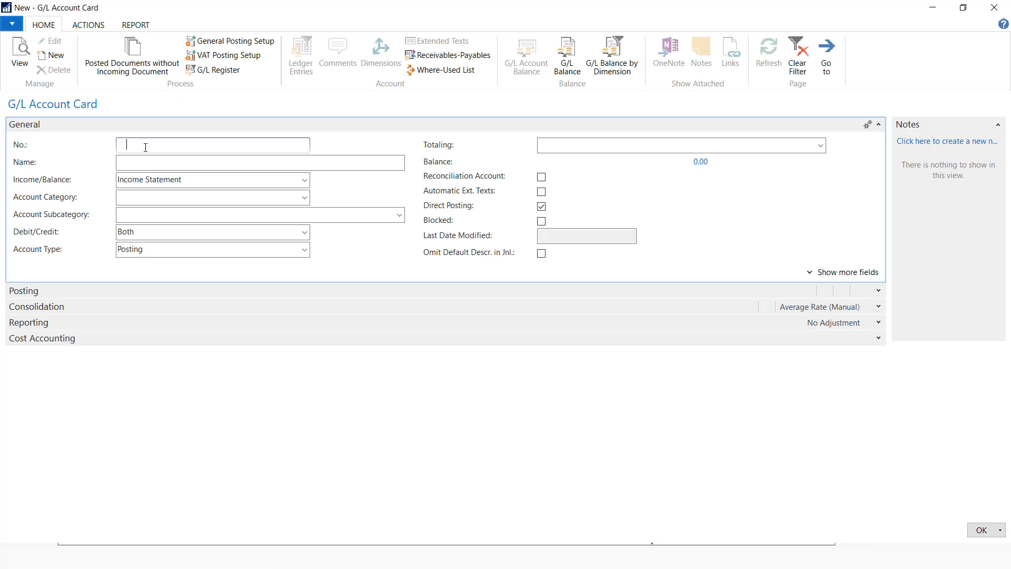
text(10000)
click(155, 162)
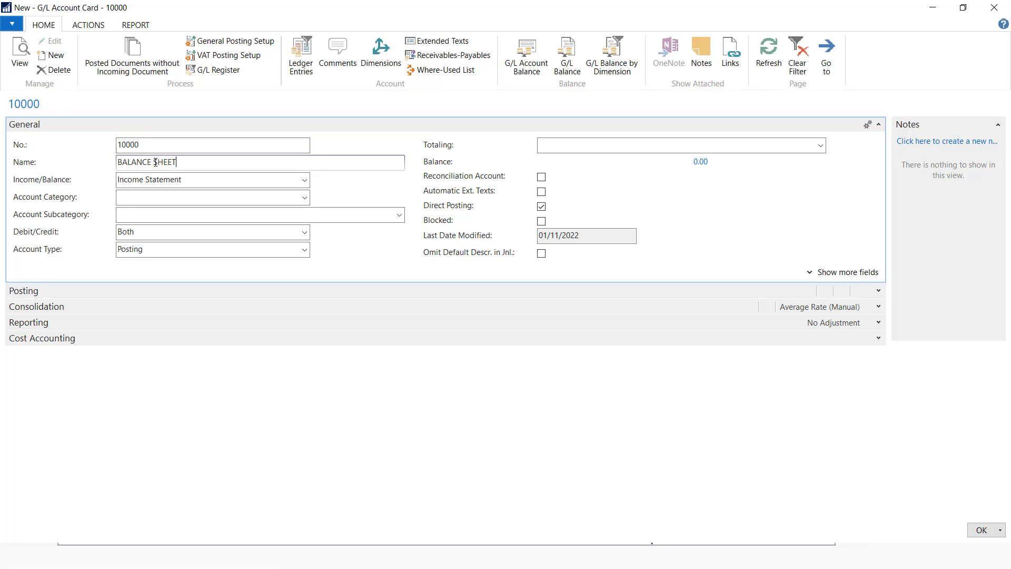
click(304, 179)
click(214, 212)
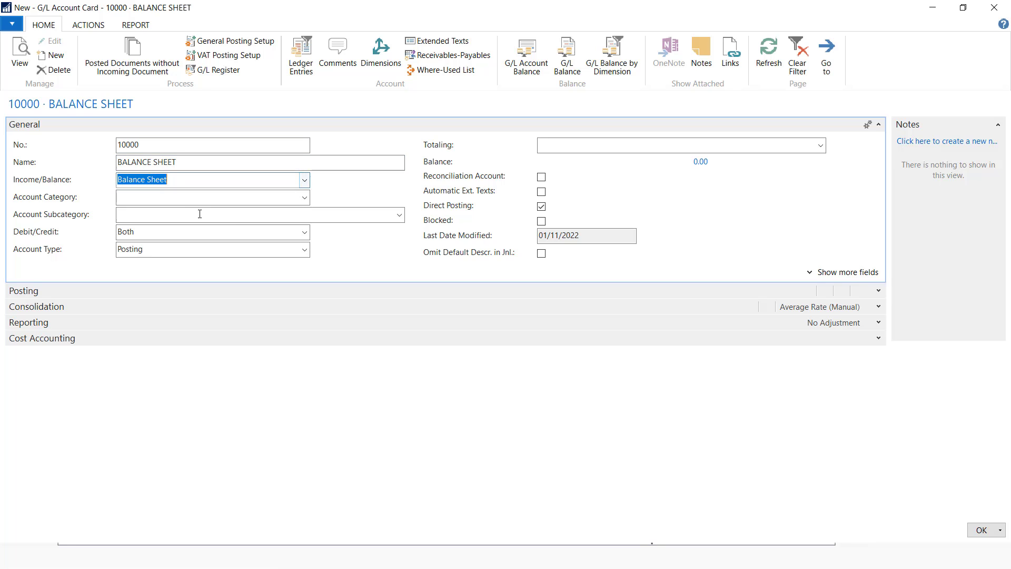
click(304, 250)
click(151, 278)
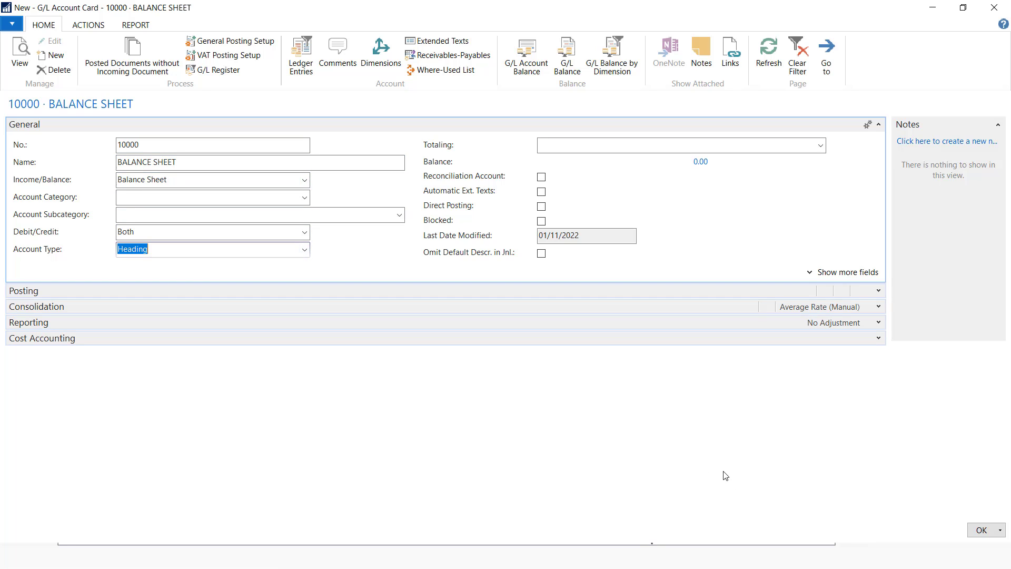
click(983, 531)
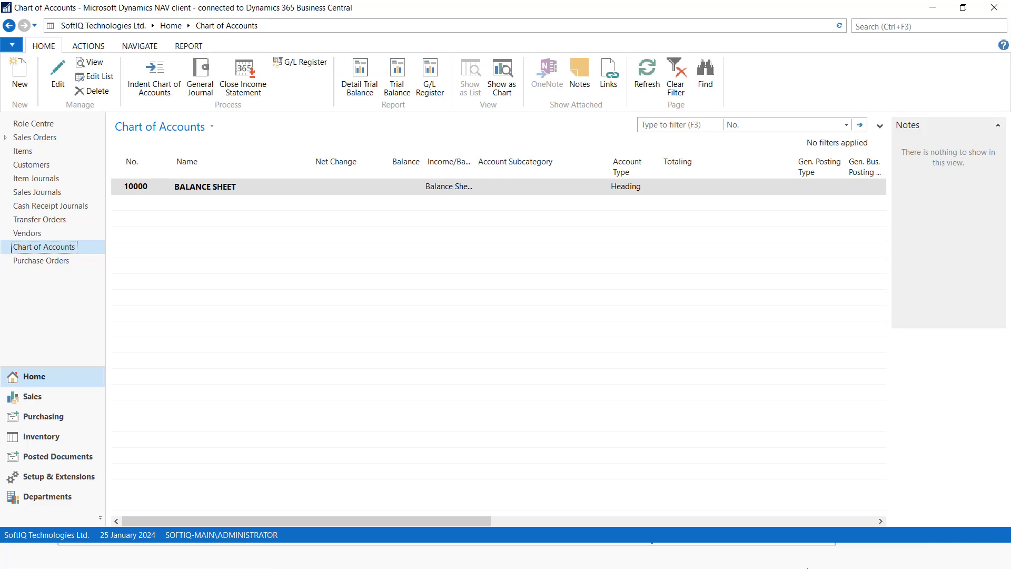
Create heading account 10100 Bank Accounts
click(19, 74)
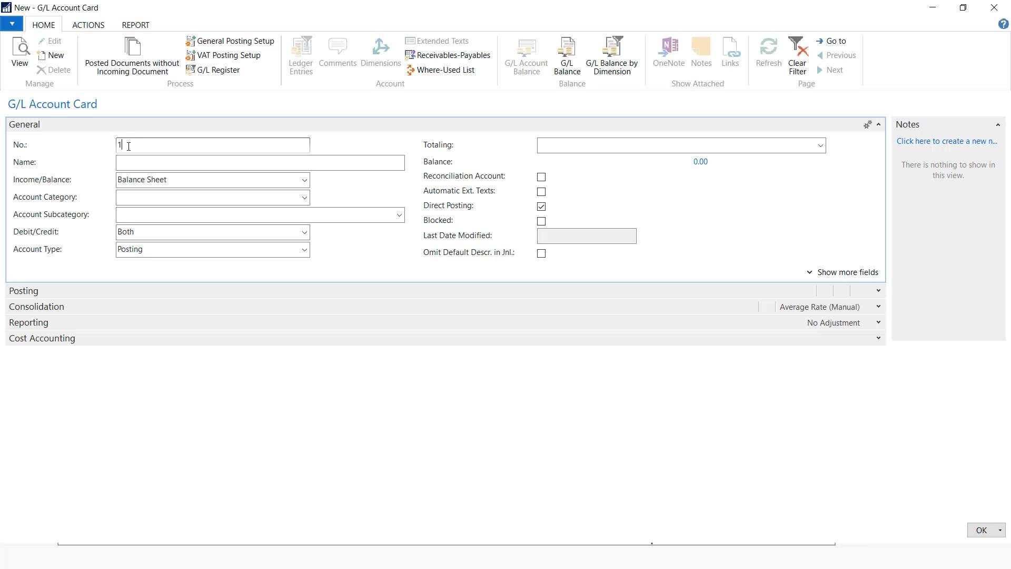
text(10100)
click(150, 164)
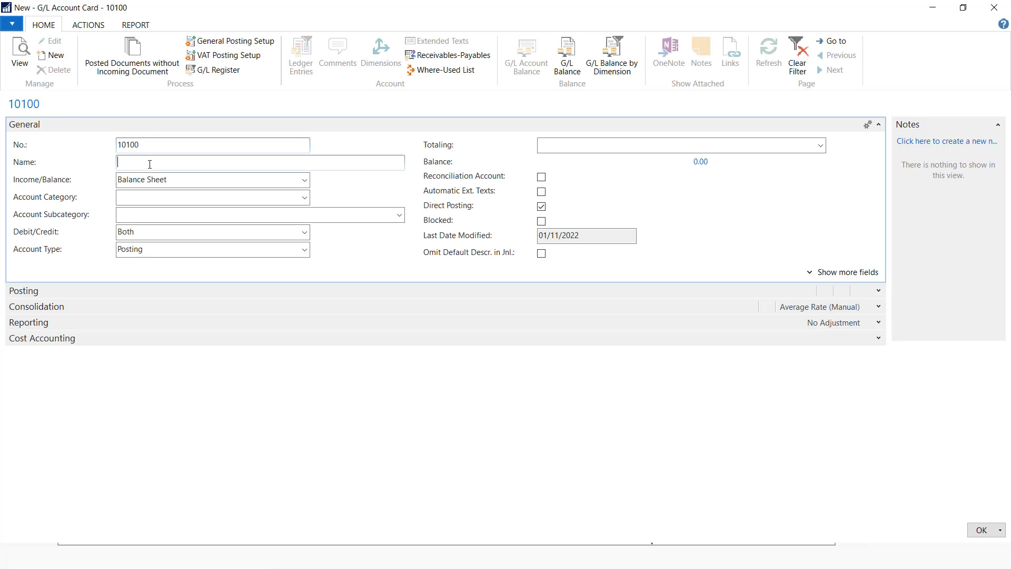
text(Bank A)
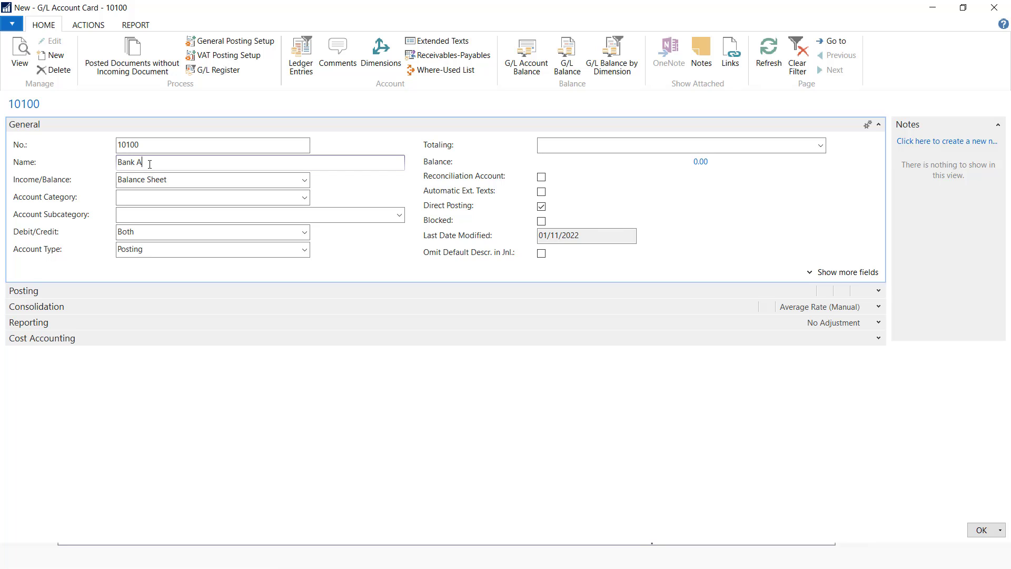
text(Ccounts)
key(BackSpace)
text(c)
click(304, 252)
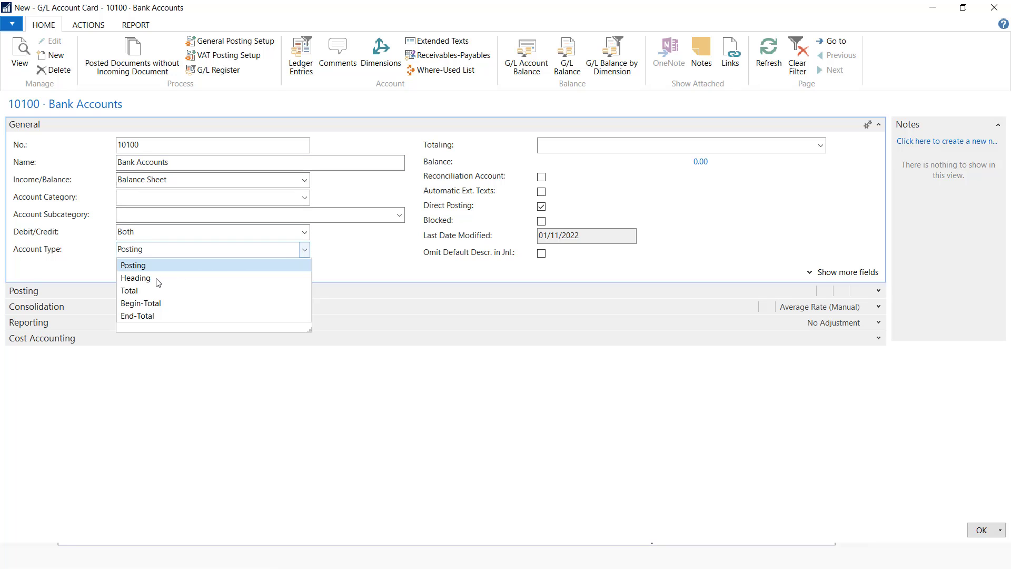
click(156, 278)
click(976, 527)
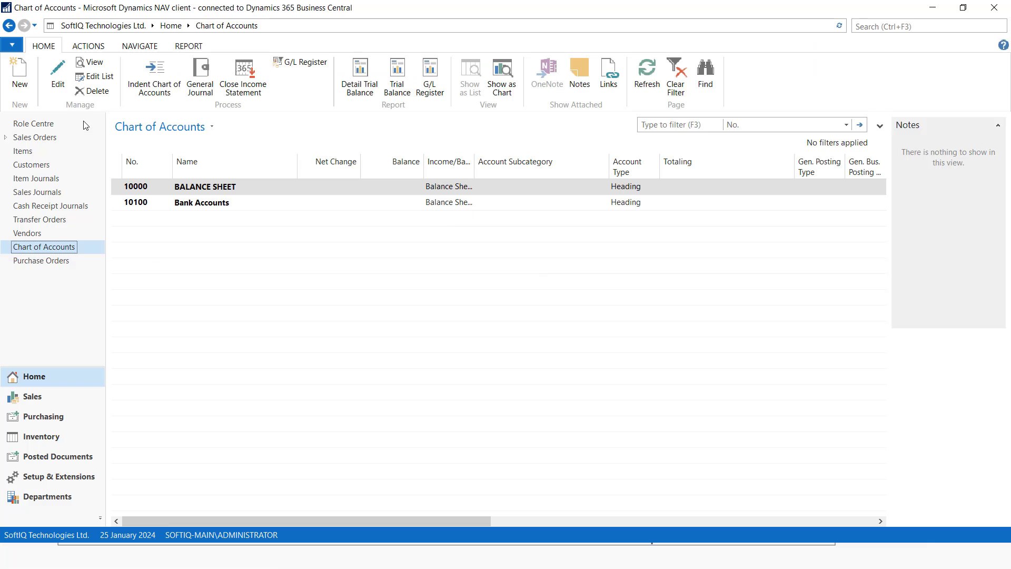
Create posting account 10200 Cash in the Assets category
click(12, 77)
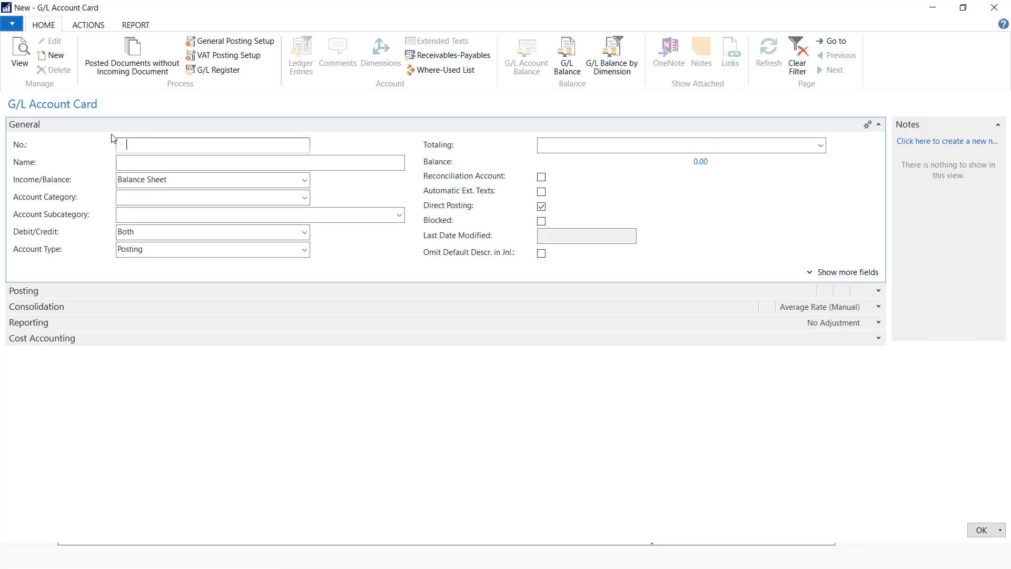
text(10200)
click(160, 161)
text(Cash)
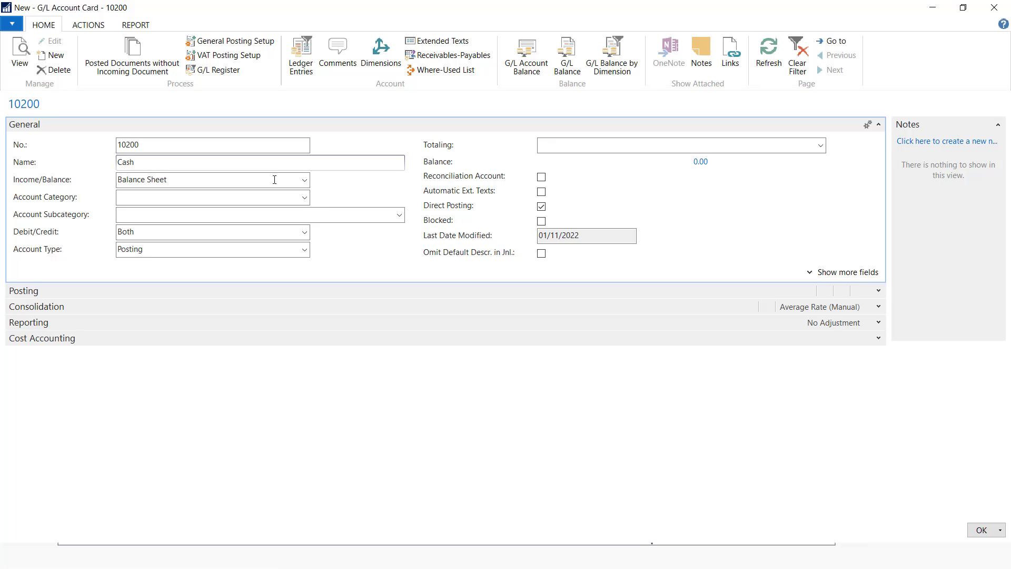
click(305, 197)
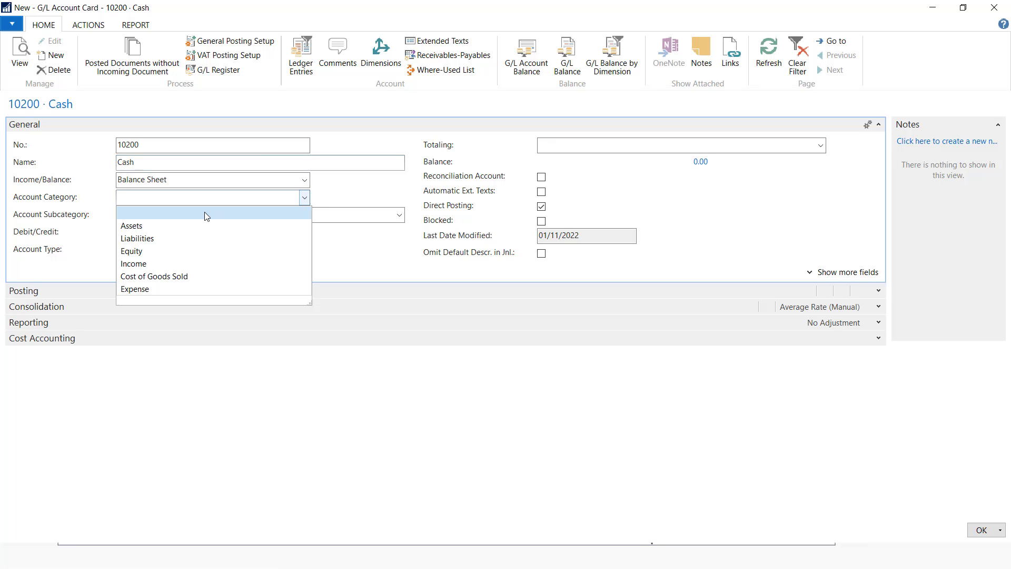
click(157, 225)
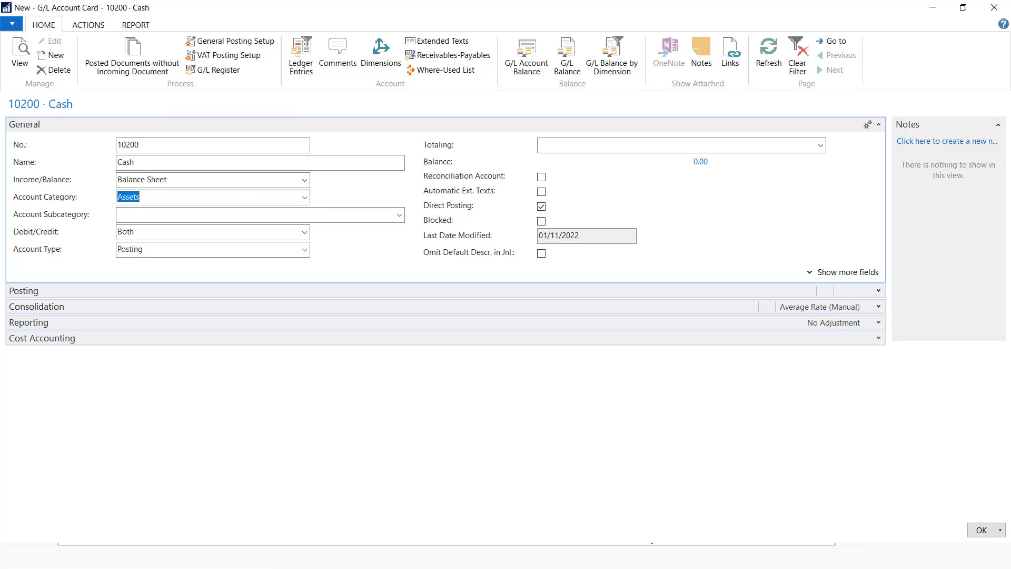
click(979, 530)
Create posting account 10300 Equity Bank in the Assets category
click(20, 76)
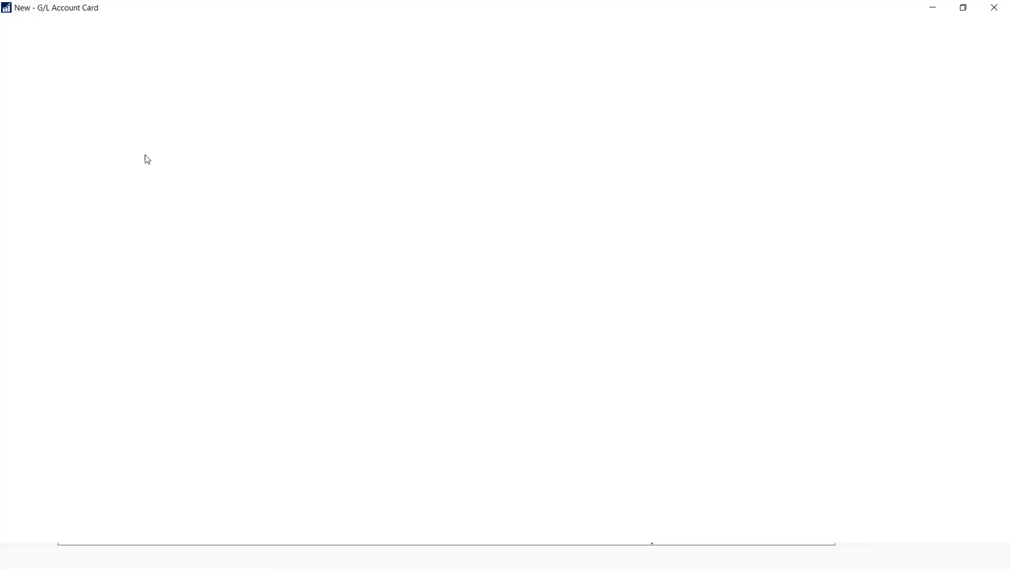
text(103)
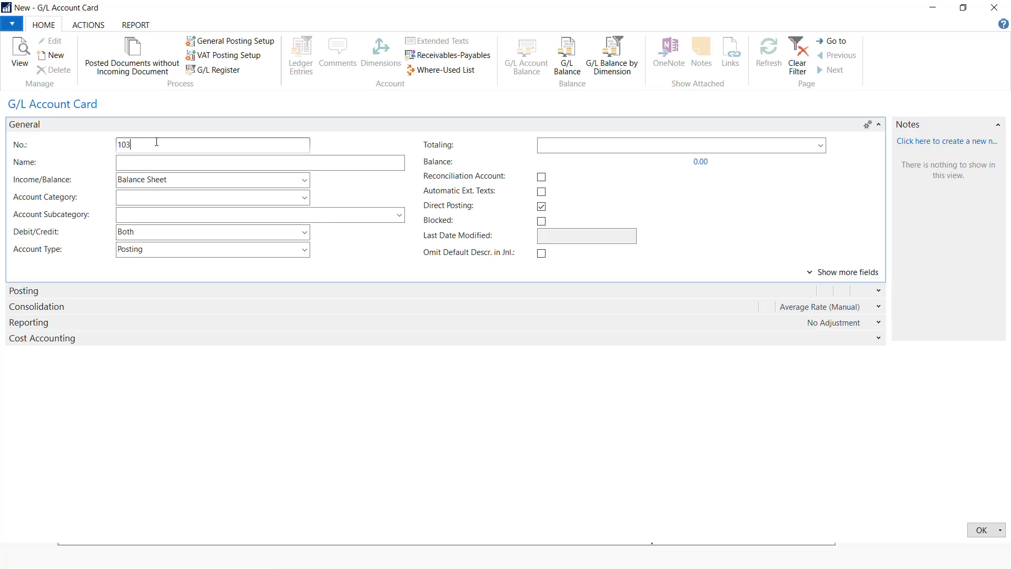
text(00)
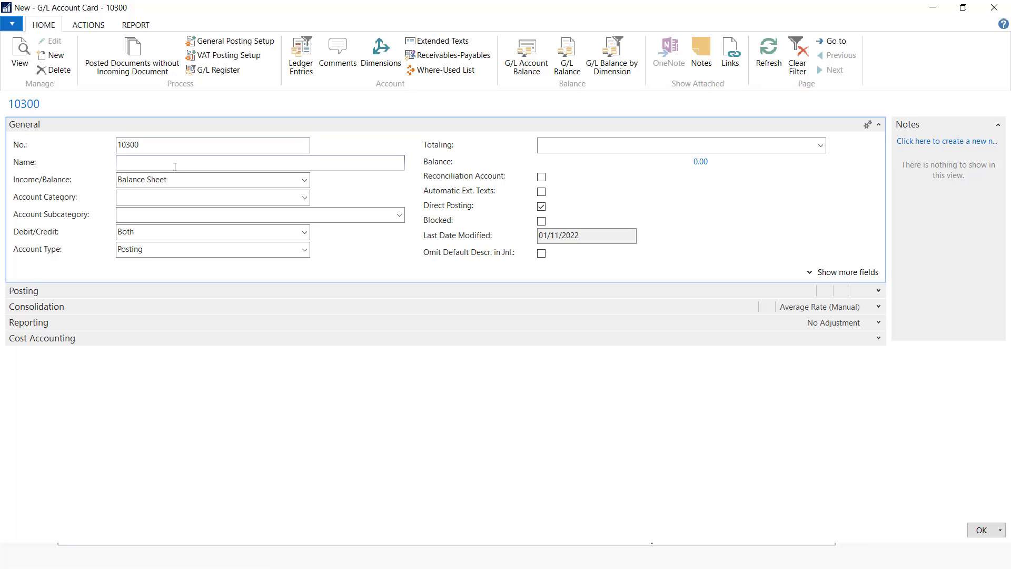
click(175, 167)
text(Equity Bank)
click(304, 197)
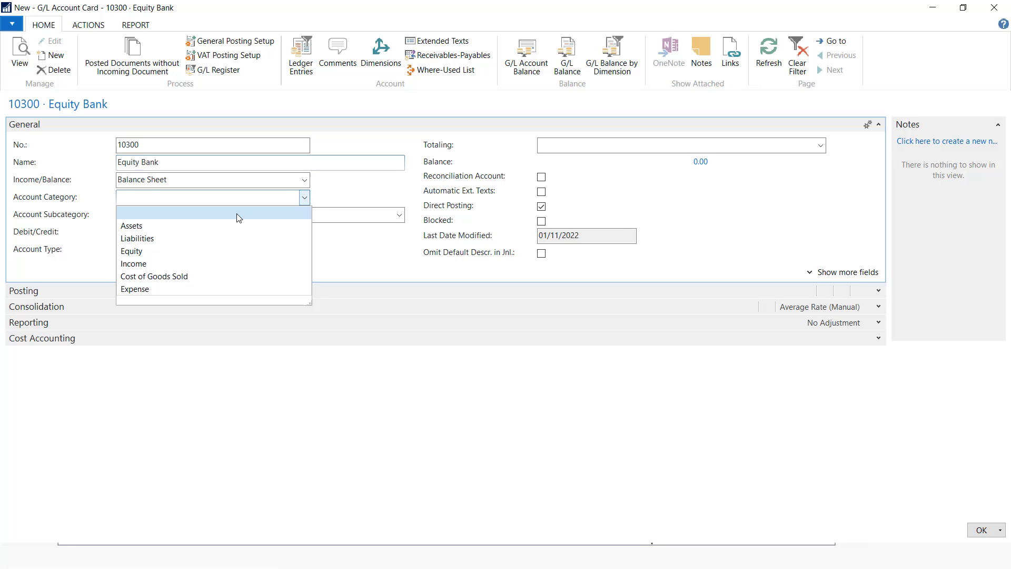
click(176, 226)
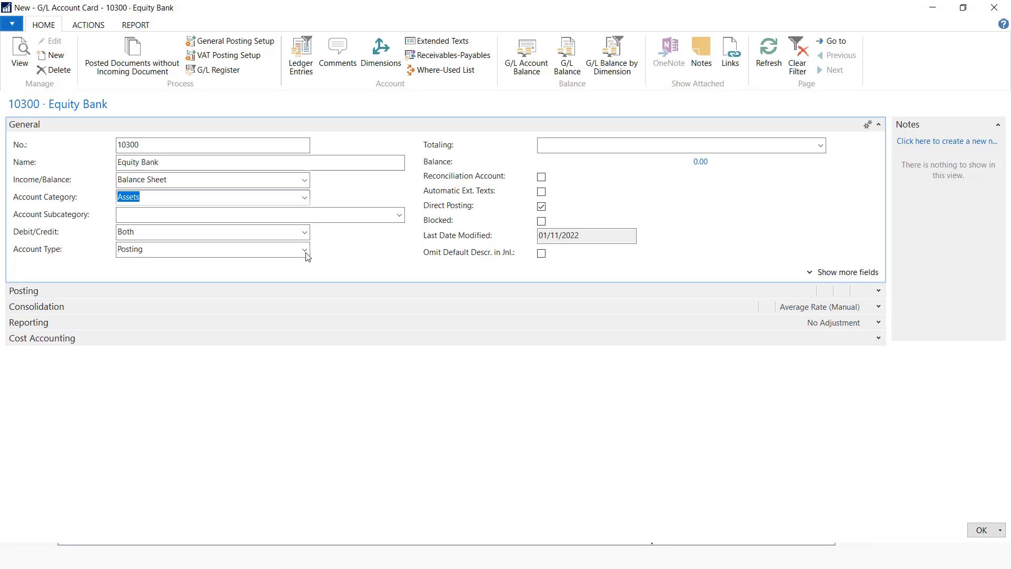
click(982, 529)
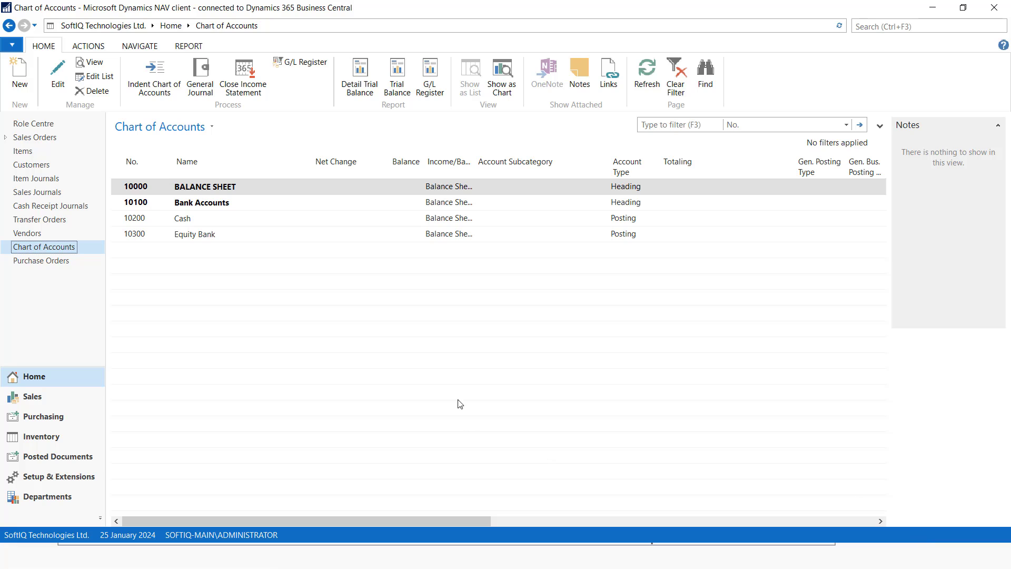
Create posting account 12000 Accounts Receivables in the Assets category
click(16, 84)
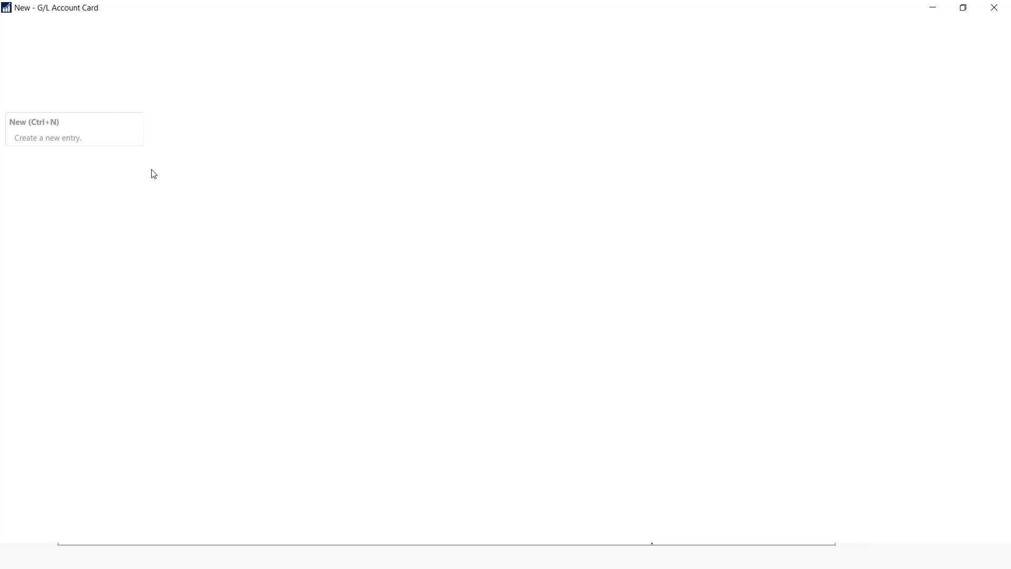
text(12000)
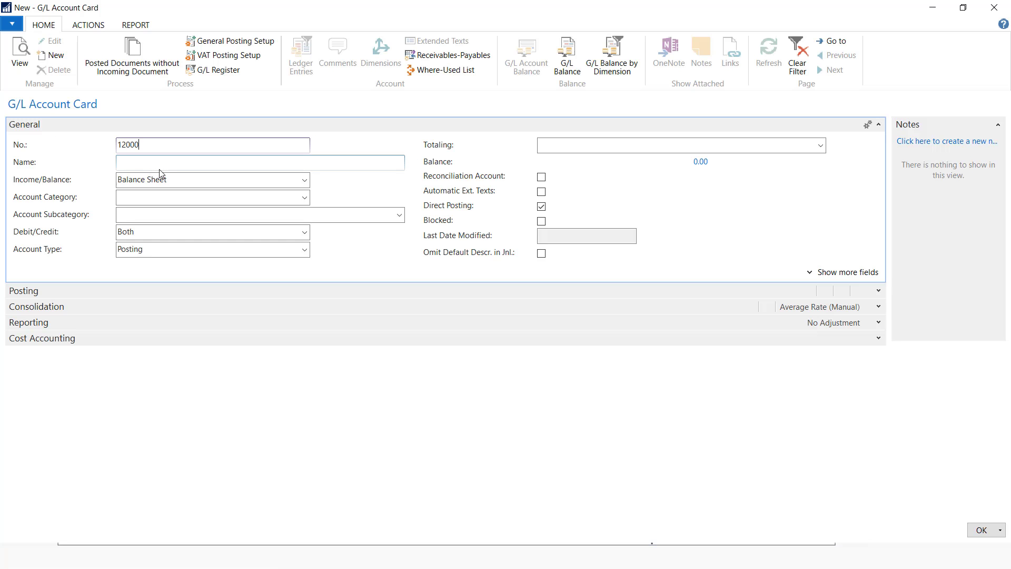
click(170, 162)
text(Ac)
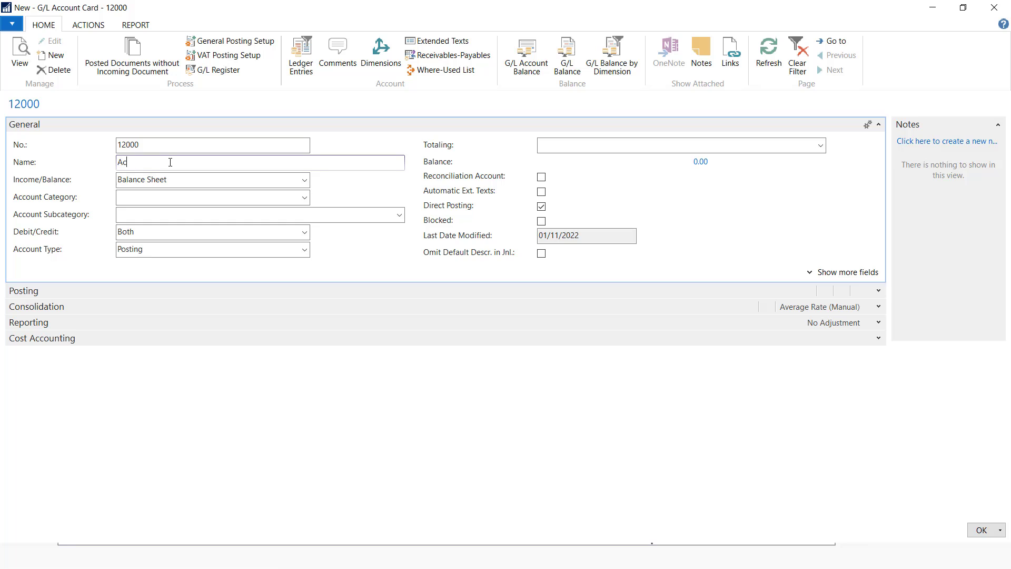
text(counts Receivables)
click(301, 198)
click(165, 226)
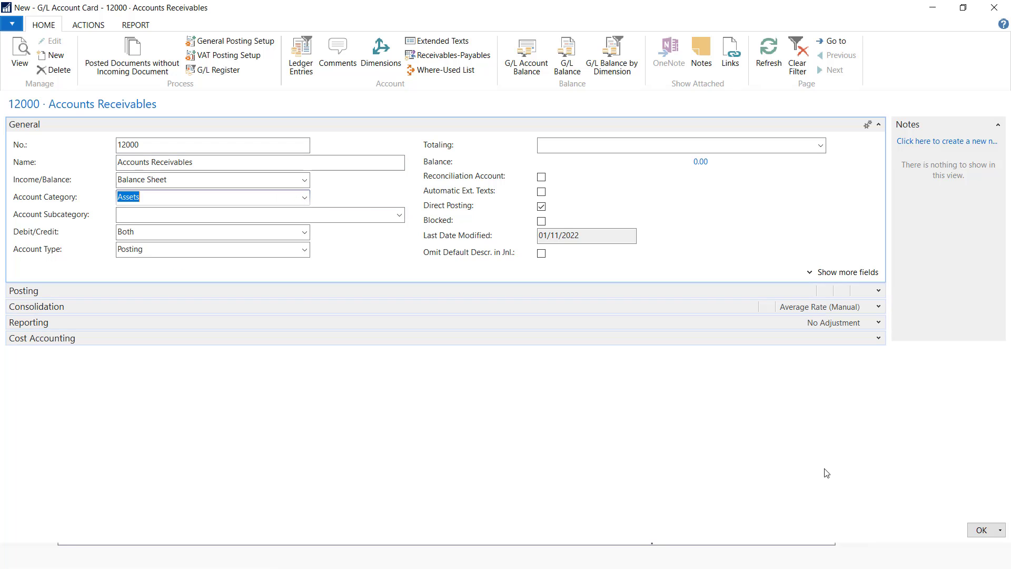
click(981, 530)
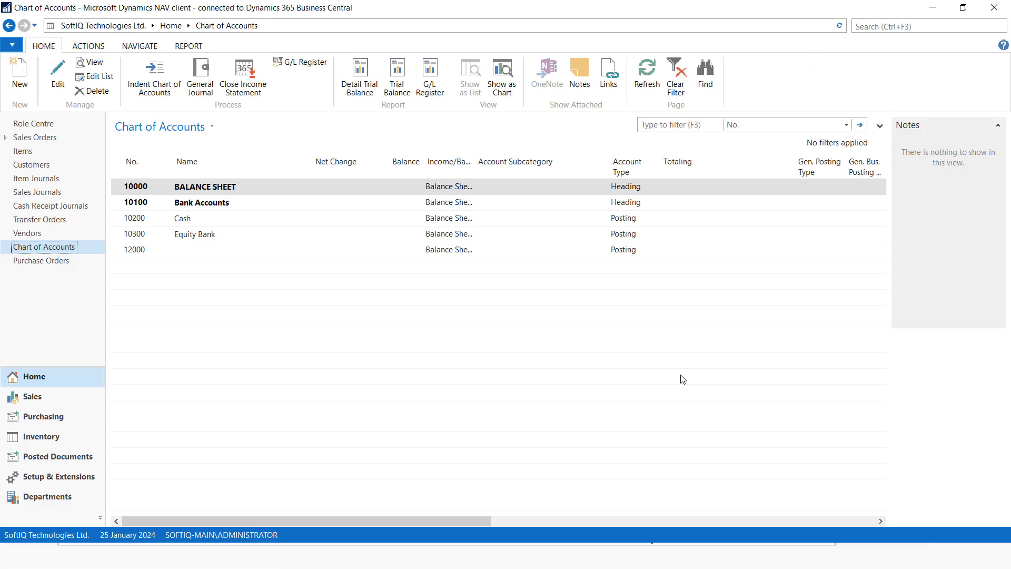
Create heading account 15000 Inventory
click(19, 78)
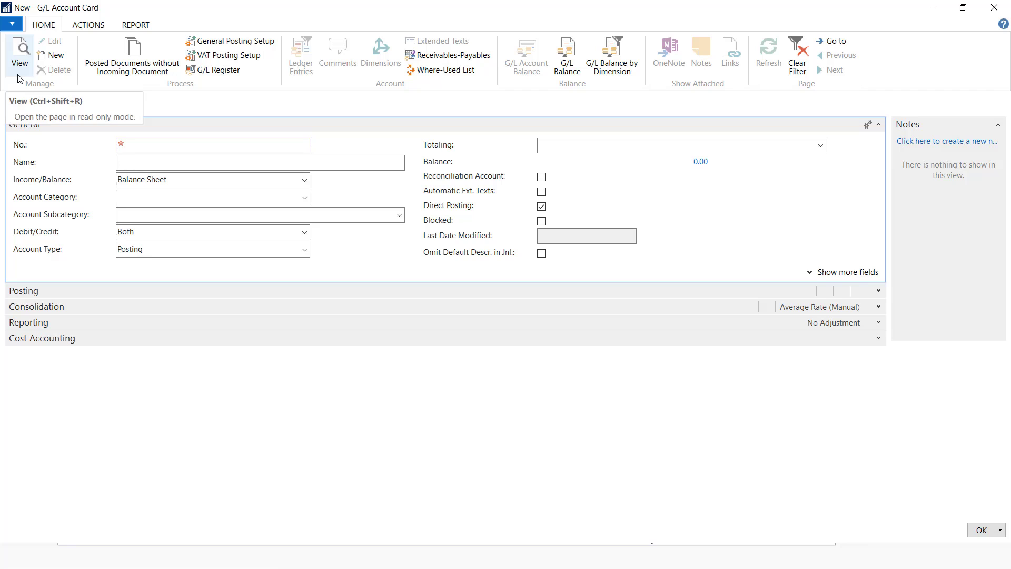
text(15)
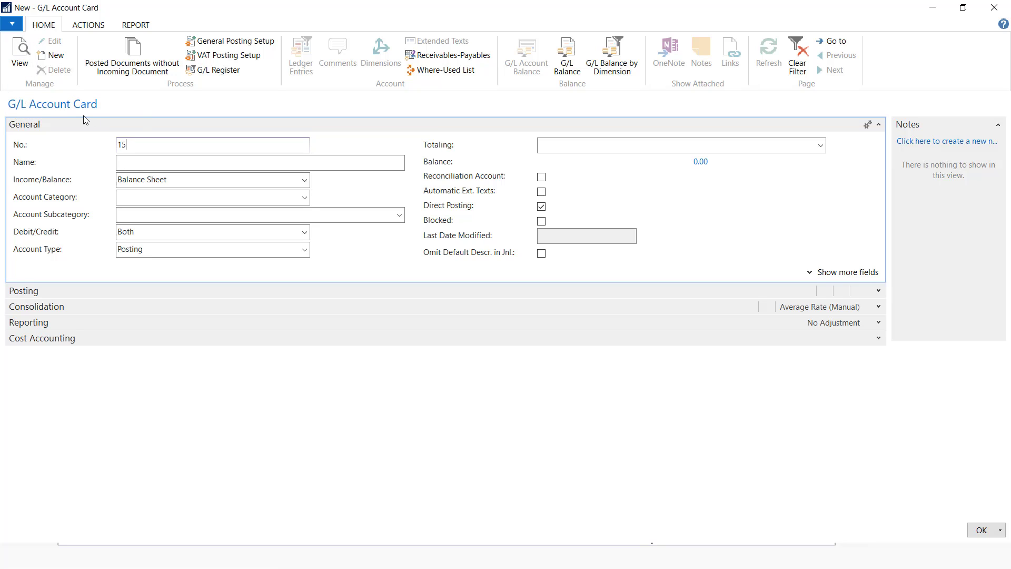
text(000)
click(147, 160)
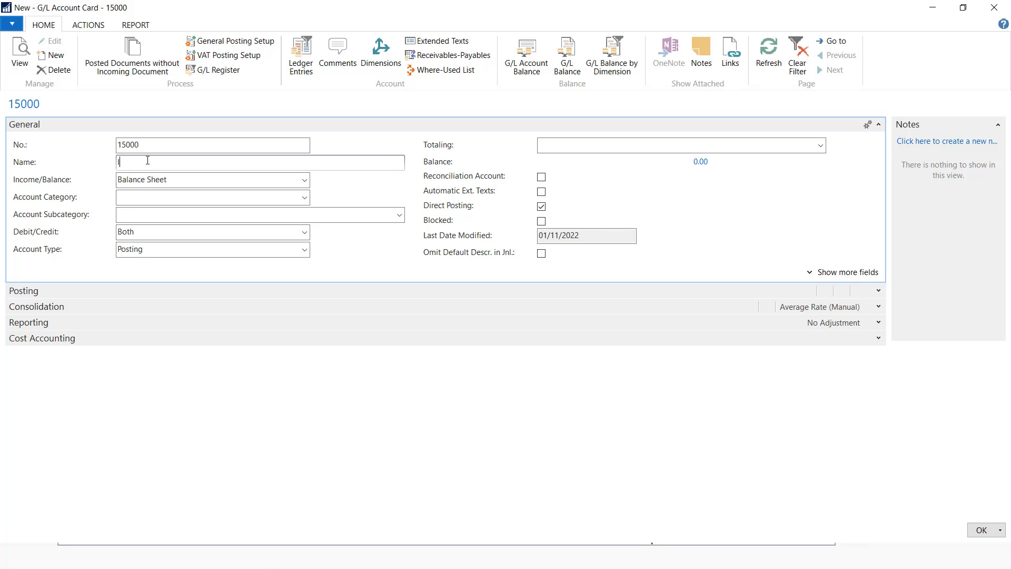
text(Inventory)
click(305, 249)
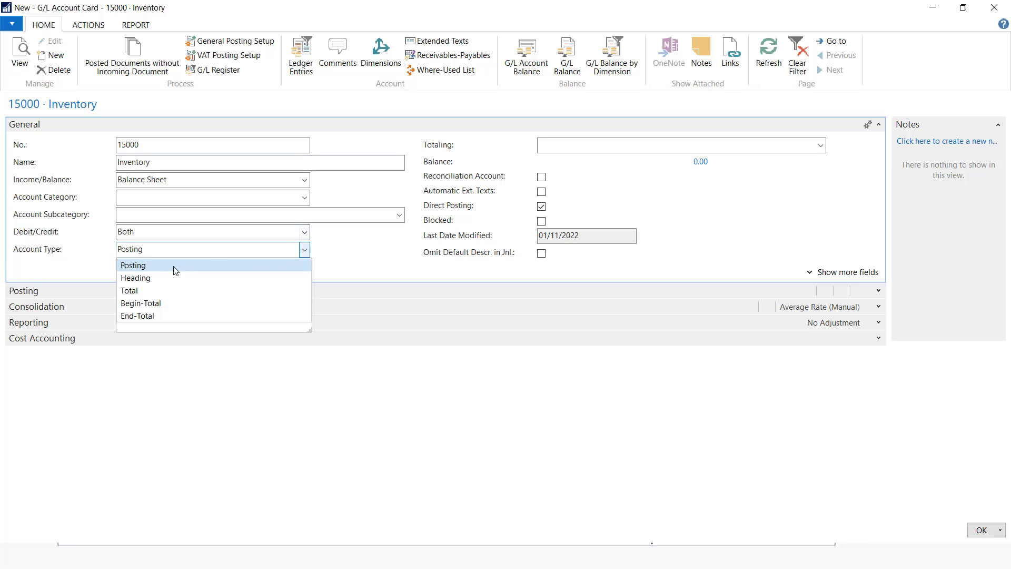
click(144, 278)
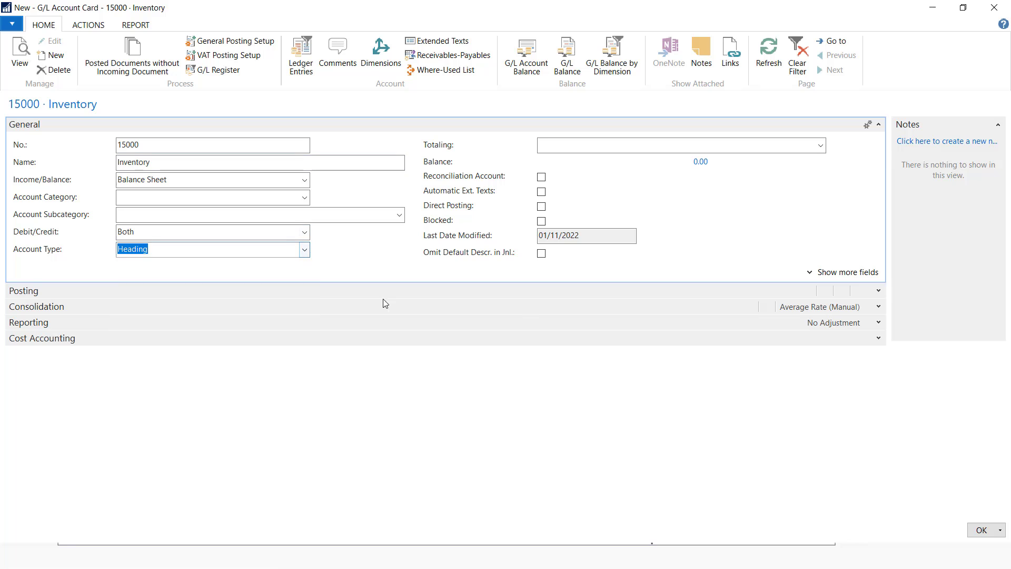
click(982, 530)
Create account 15100 Inventory Desktops in the Assets category
click(20, 74)
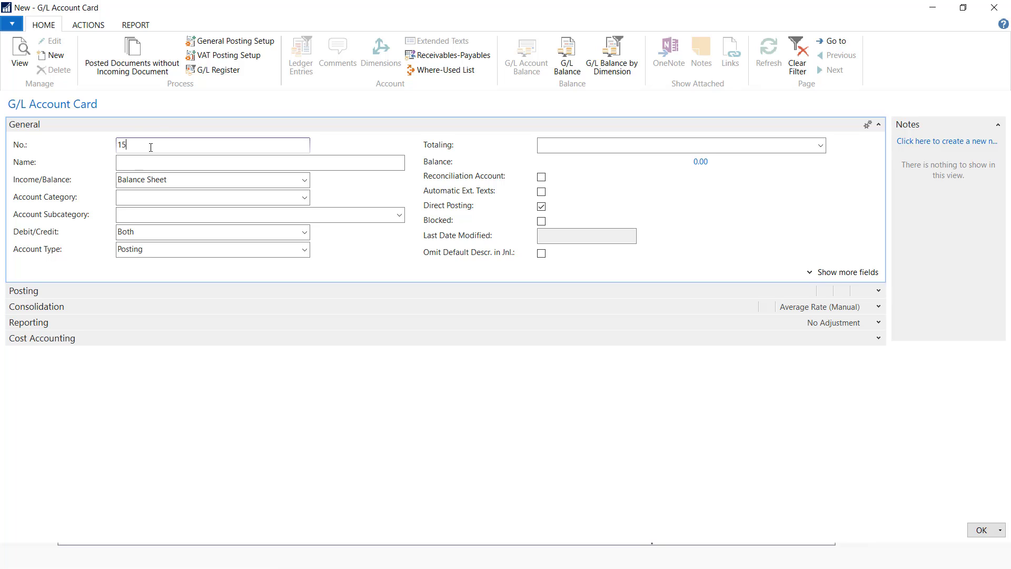
click(156, 161)
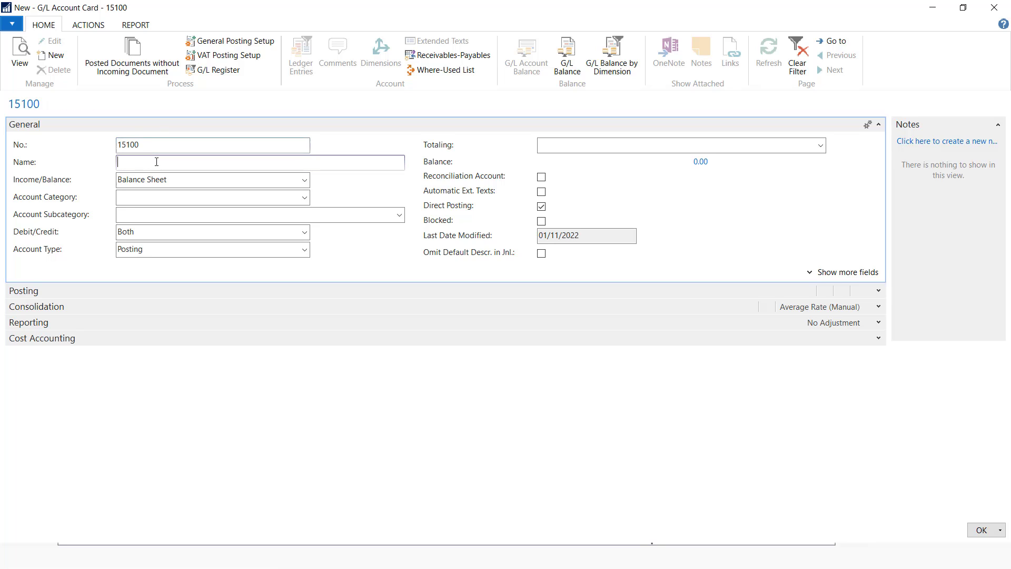
text(In)
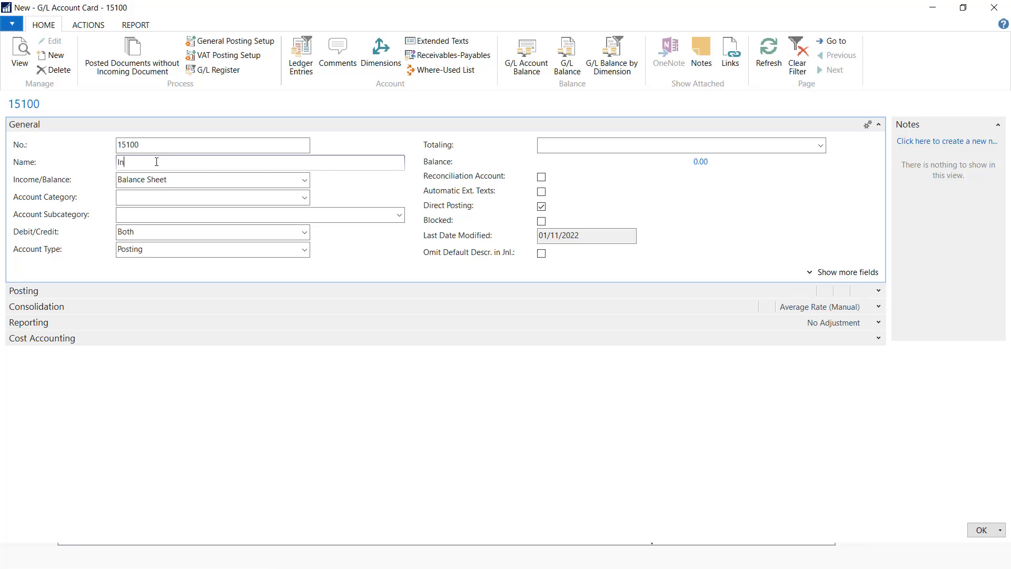
text(ventory Desktops)
click(304, 198)
click(262, 223)
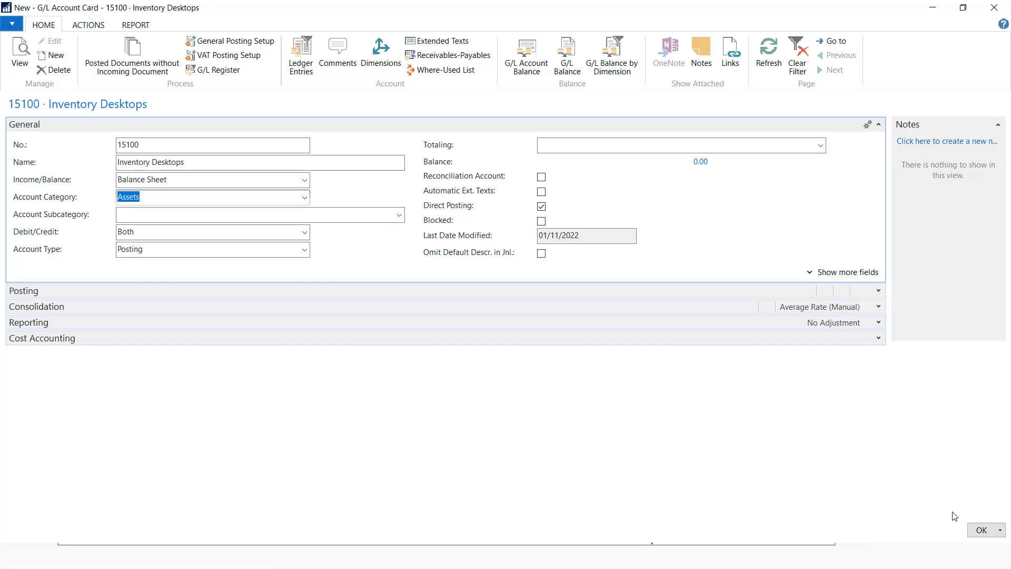
click(980, 531)
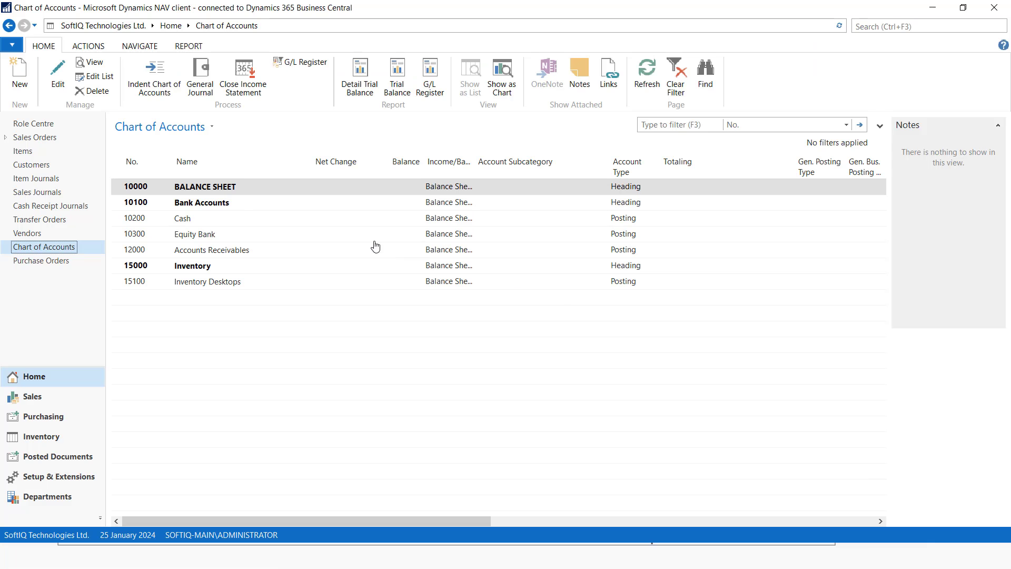
Create account 15200 Inventory Laptops in the Assets category
click(20, 77)
text(15200)
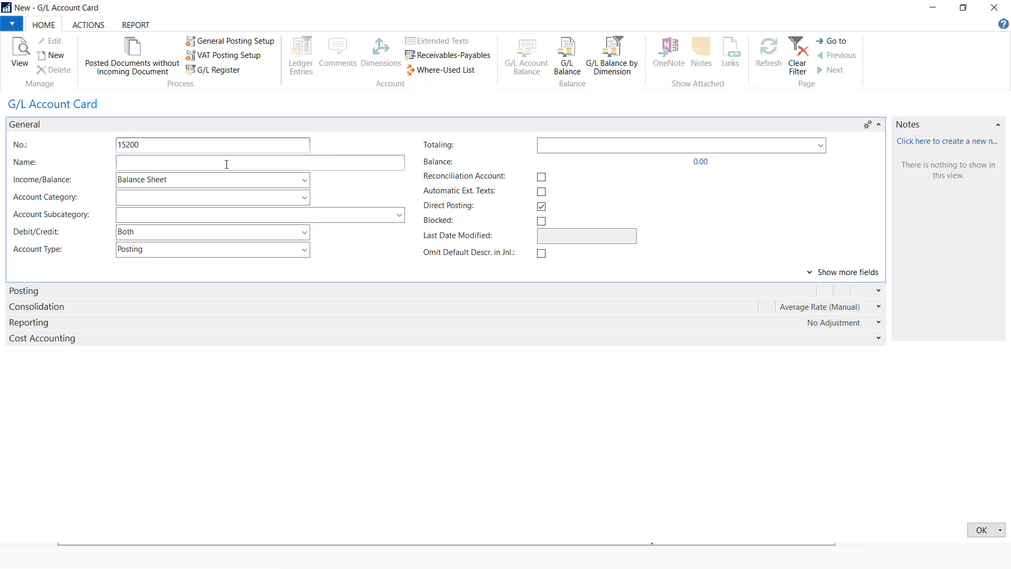
click(227, 163)
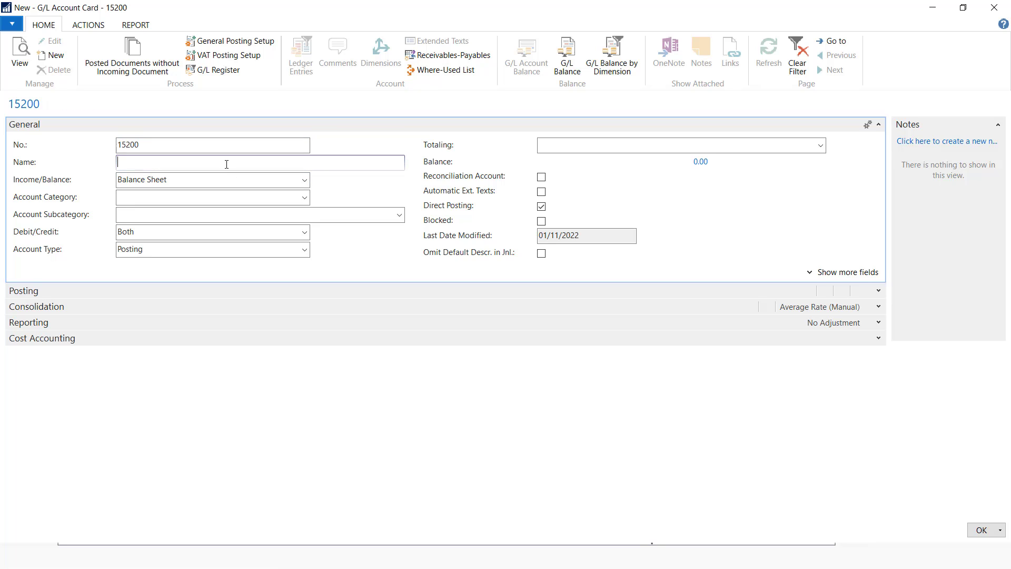
text(Inventory Laptops)
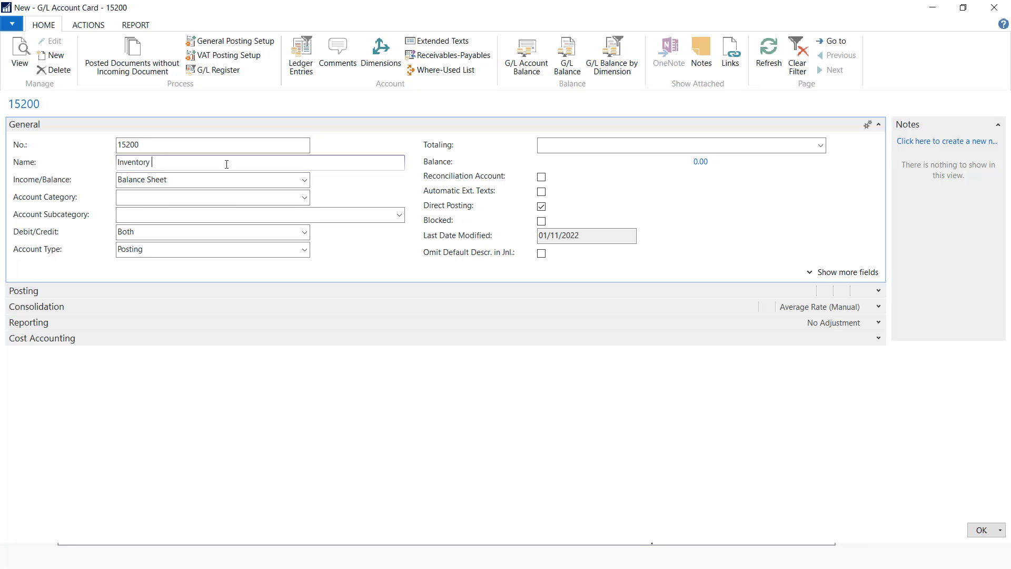
click(303, 197)
click(127, 224)
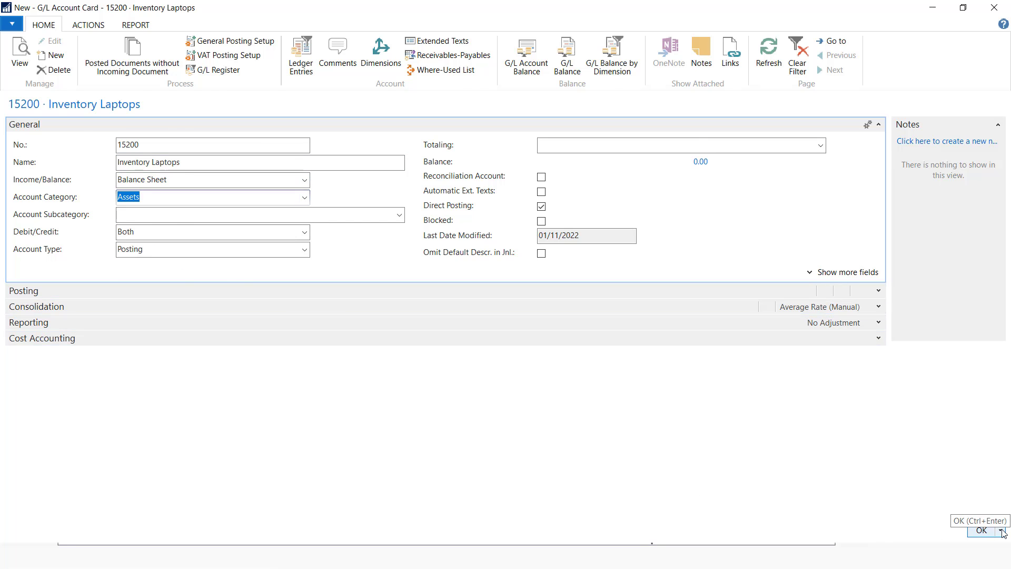
click(982, 530)
Create account 15300 Inventory Accessories in the Assets category
click(20, 79)
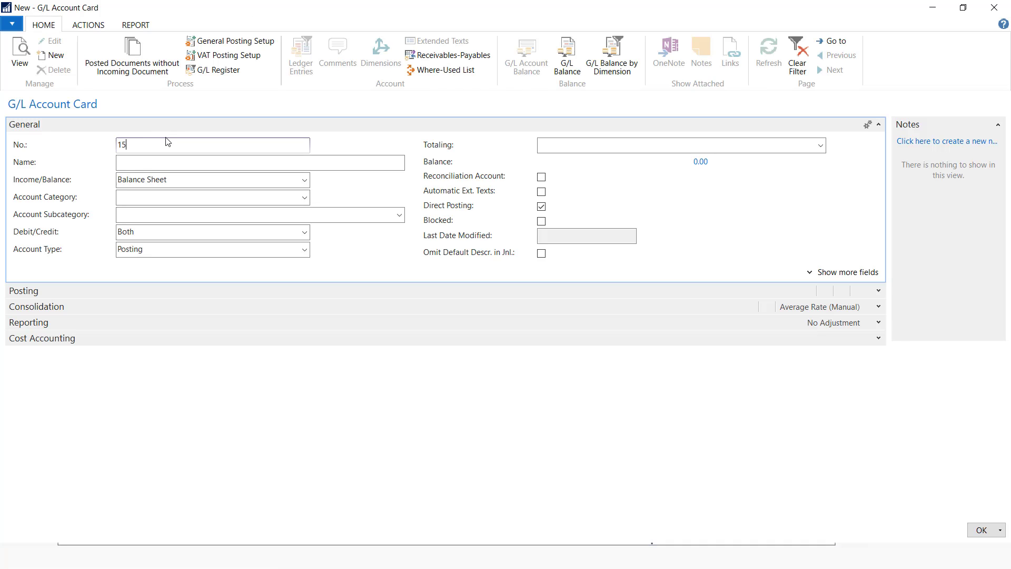
text(15300)
click(138, 162)
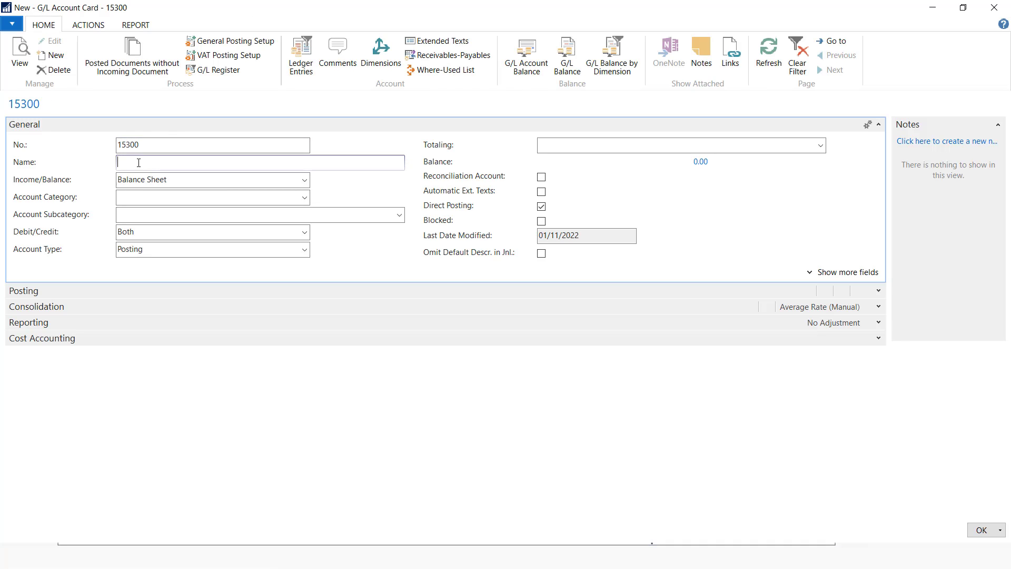
text(Inventory ACcessories)
click(161, 162)
key(BackSpace)
text(c)
click(304, 198)
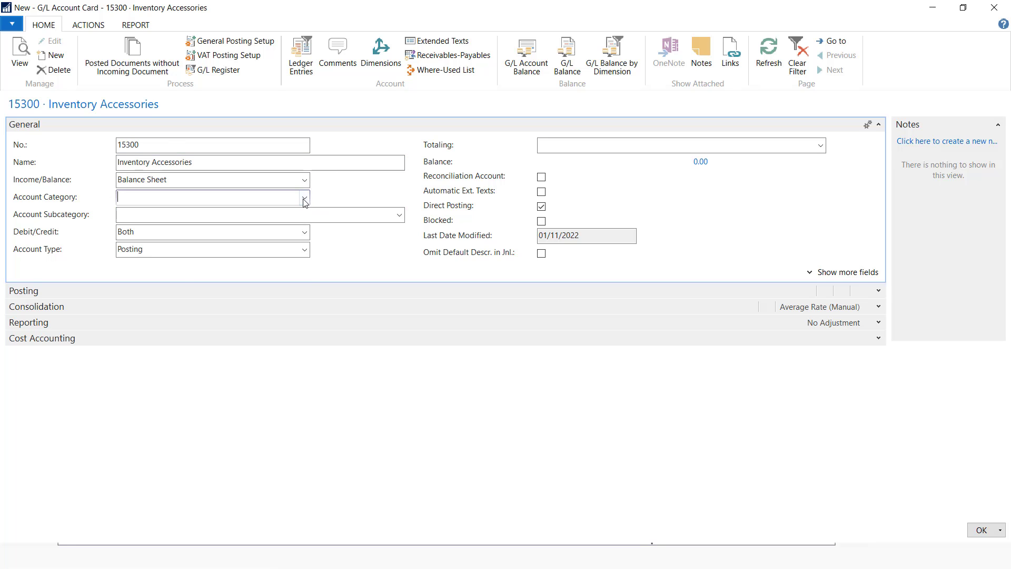
click(152, 228)
key(ctrl+Return)
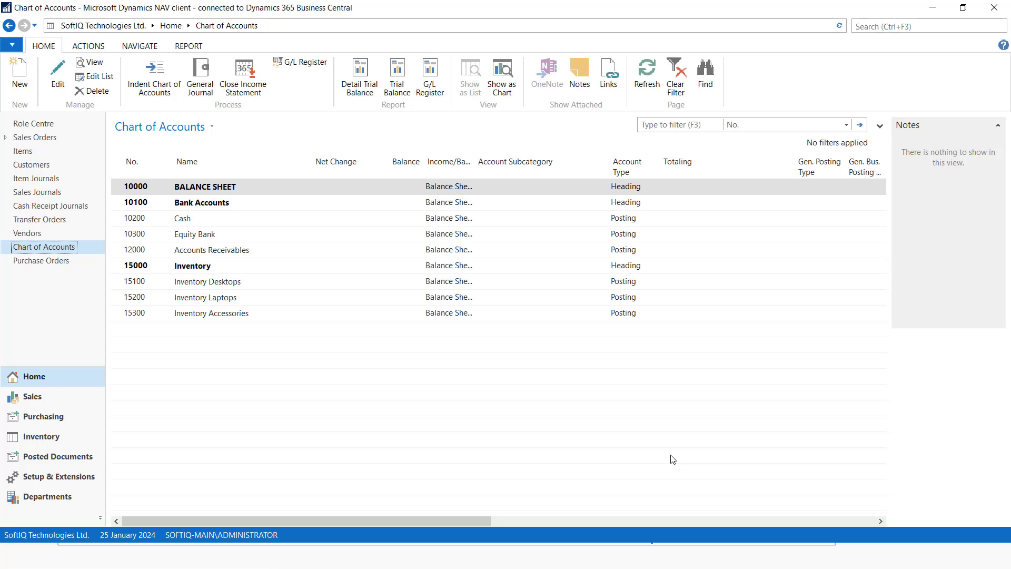
Create account 30000 Liabilities as a Heading account
click(20, 72)
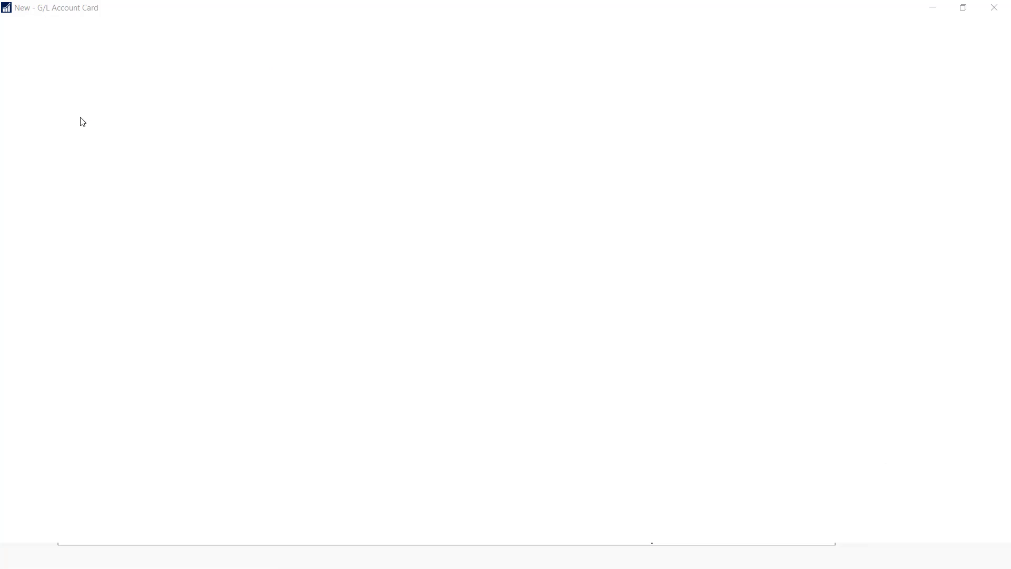
text(30000)
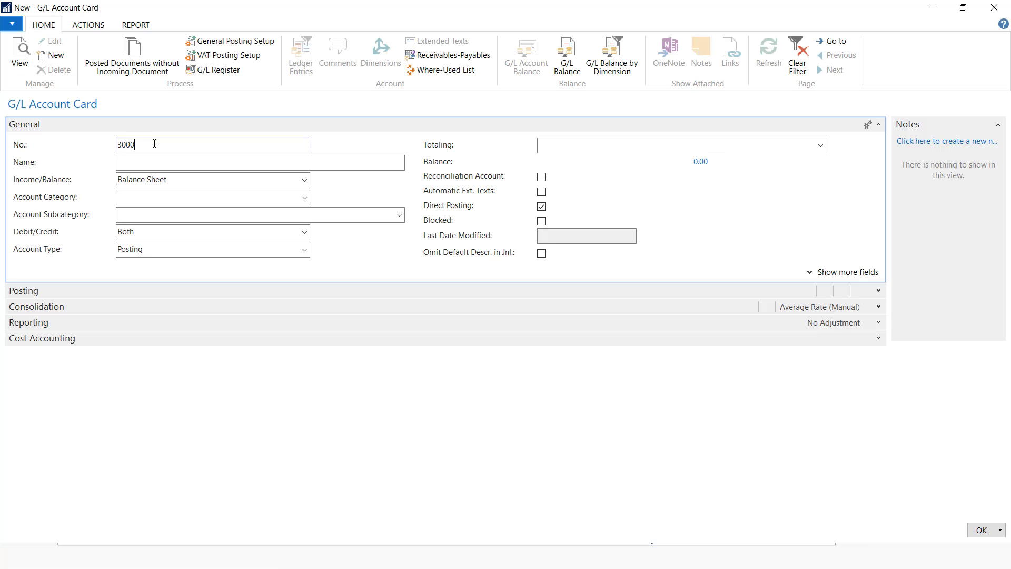
key(Tab)
text(L)
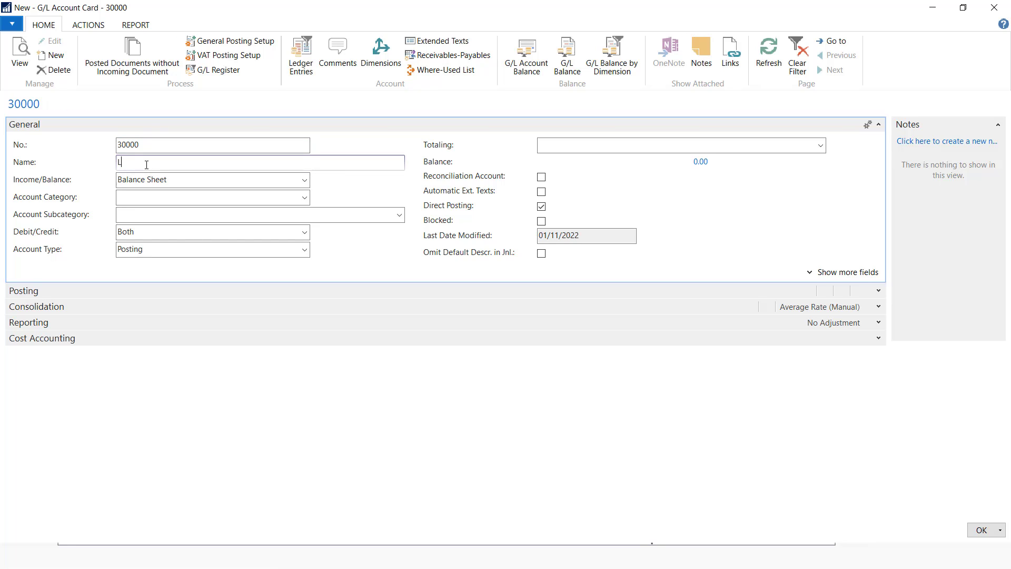
text(iabilities)
click(305, 249)
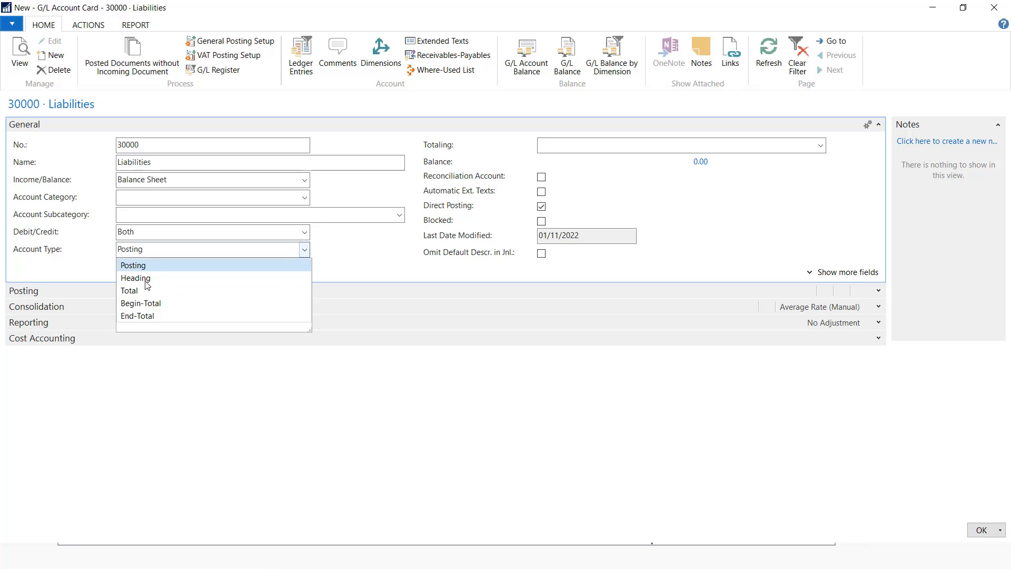
click(138, 275)
click(981, 530)
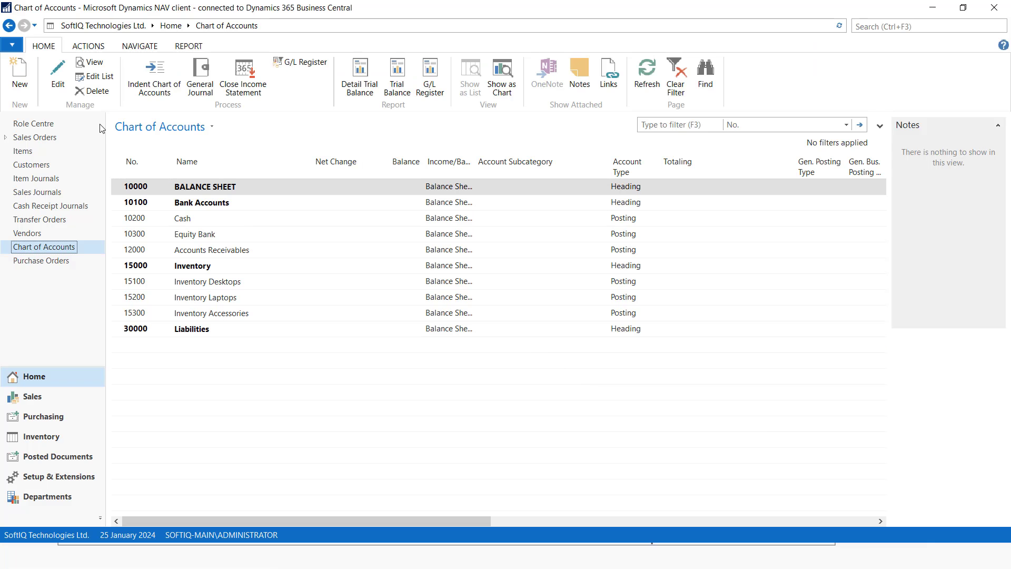
Add posting account 32000 Accounts Payables in the Liabilities category
click(21, 73)
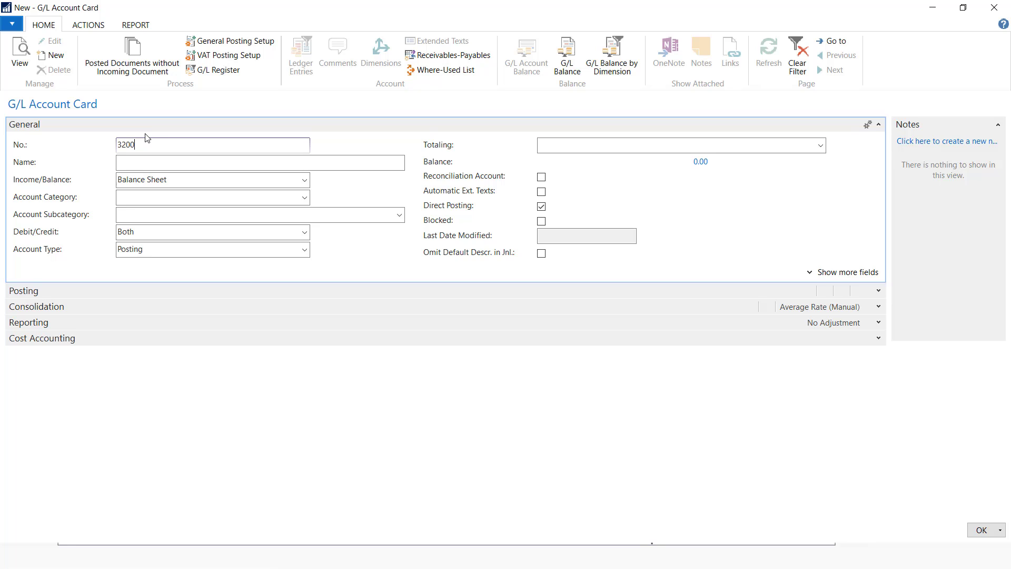
click(132, 165)
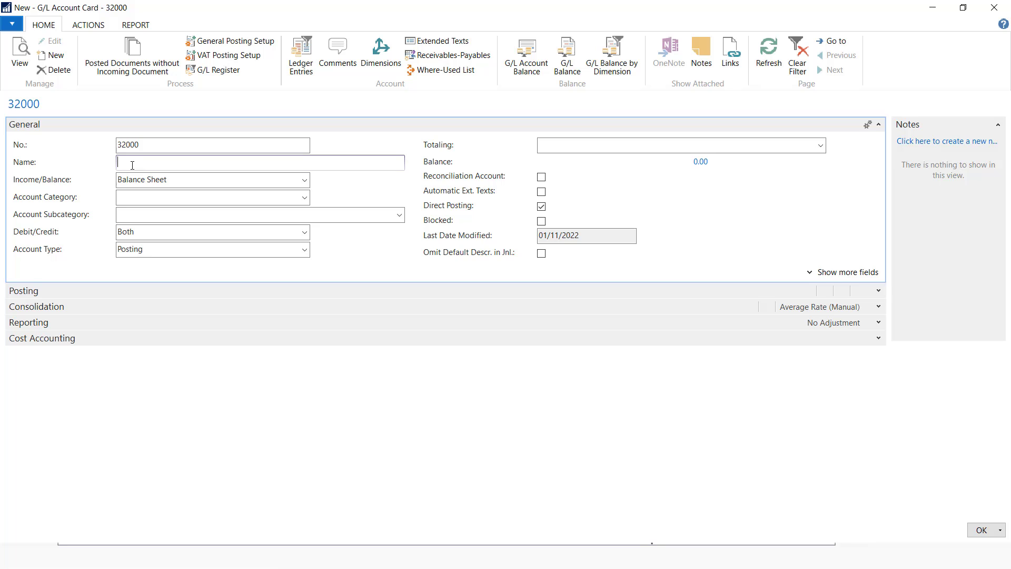
text(Accounts Payables)
click(305, 197)
click(132, 235)
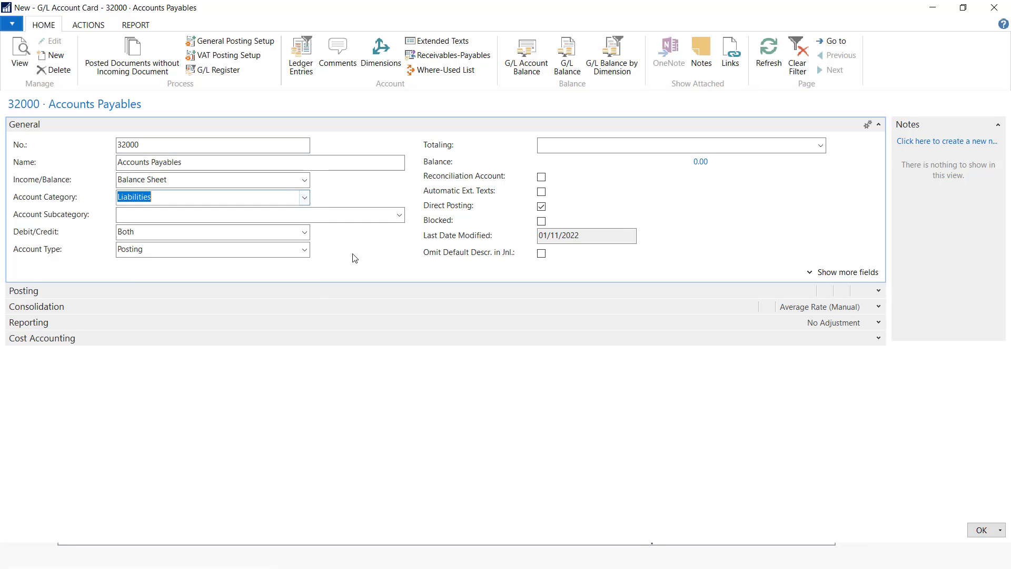
click(981, 530)
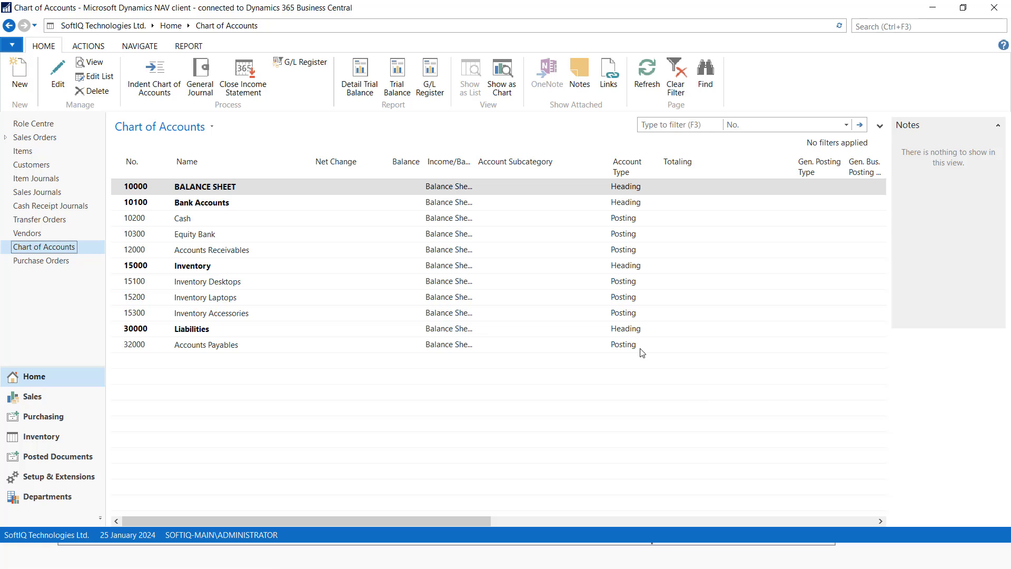
Create account 35000 VAT as a Heading account
click(19, 72)
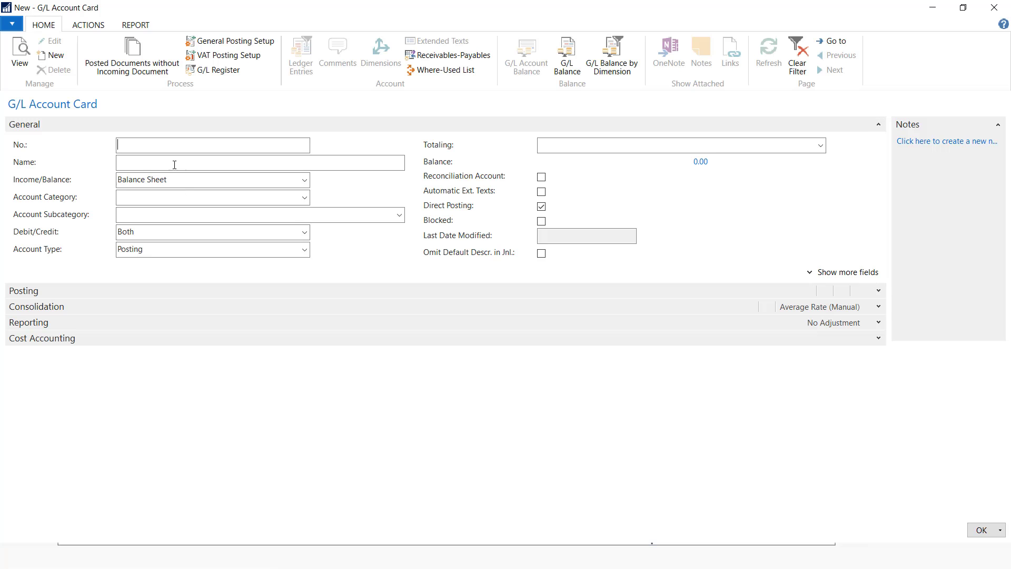
text(35000)
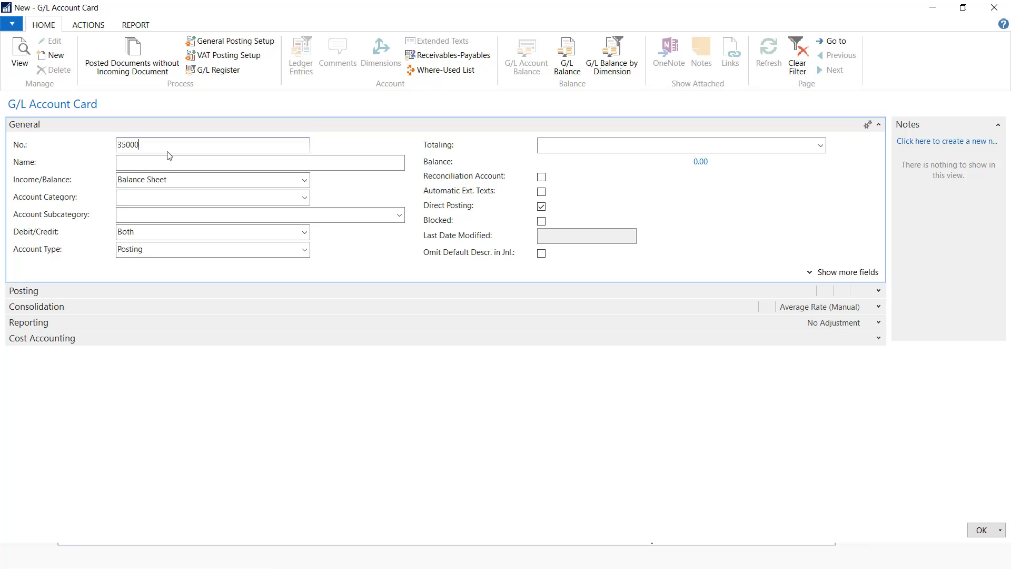
click(154, 165)
text(VAT)
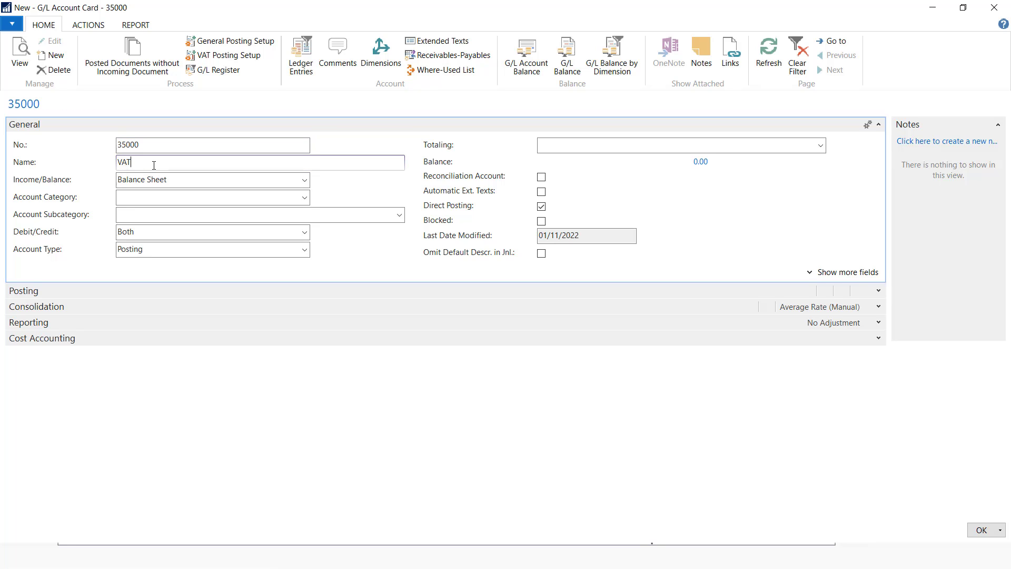
click(305, 249)
key(Escape)
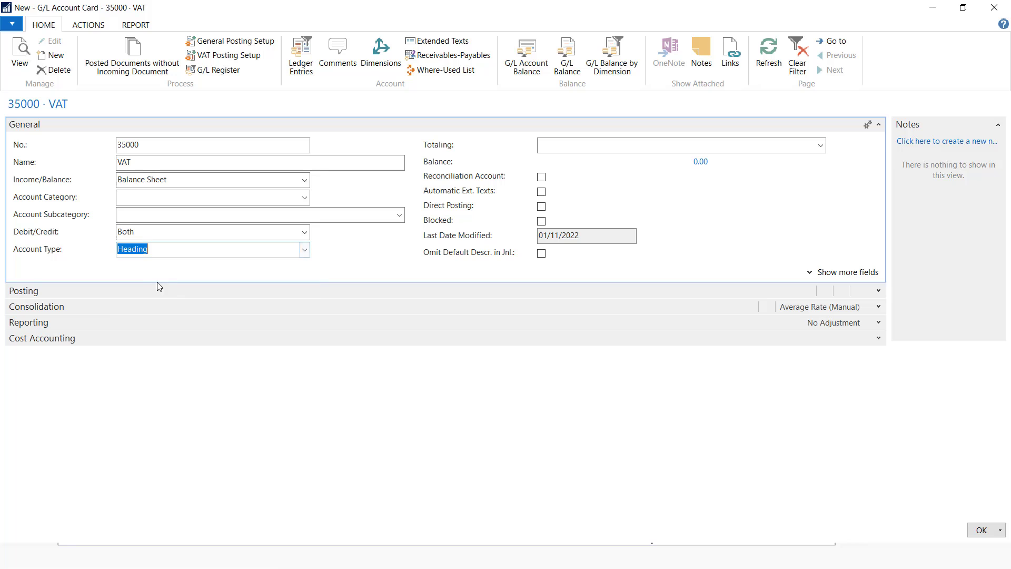
click(982, 530)
Add account 35100 Purchase VAT in the Assets category
click(19, 73)
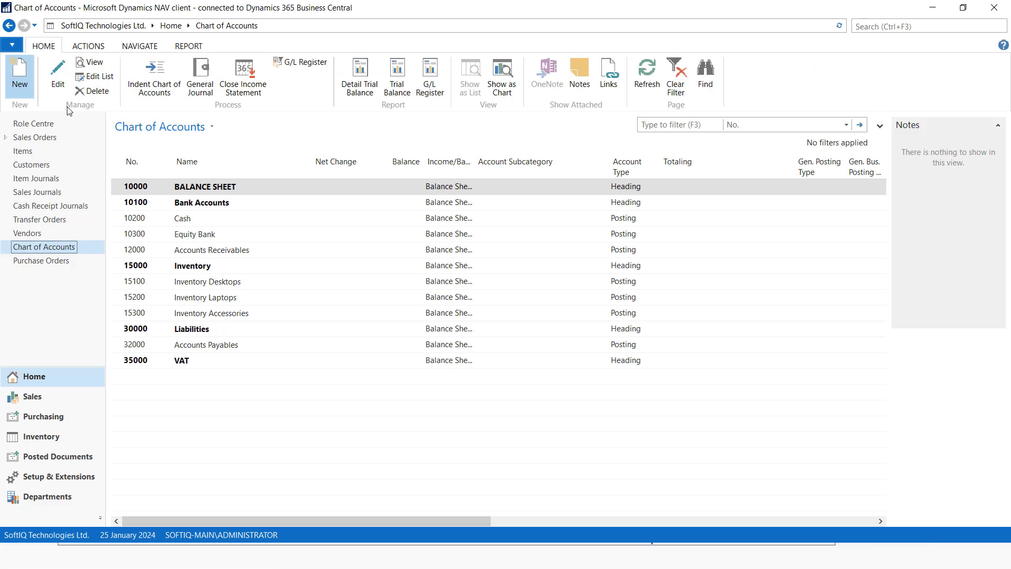
text(35)
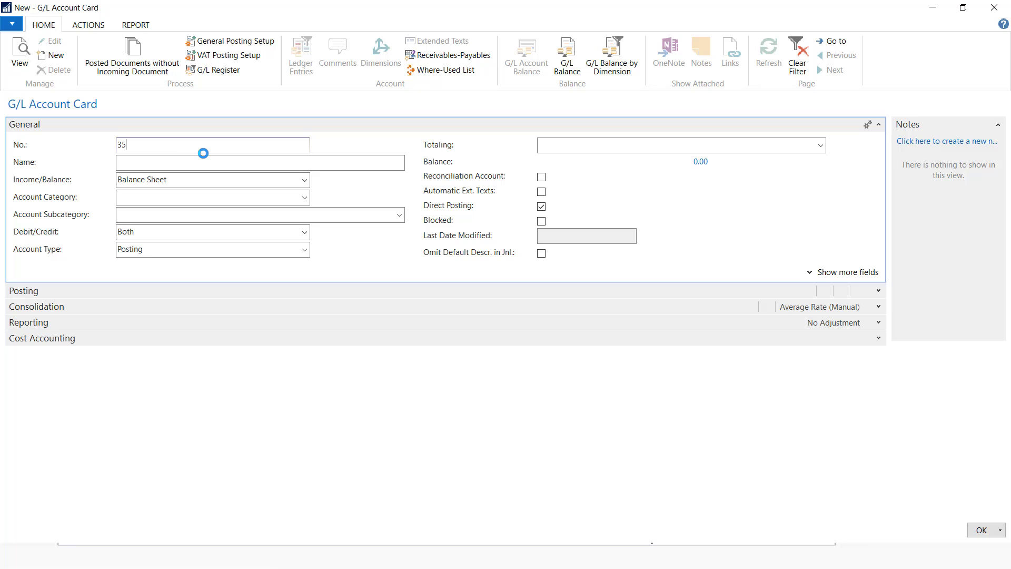
text(100)
click(179, 162)
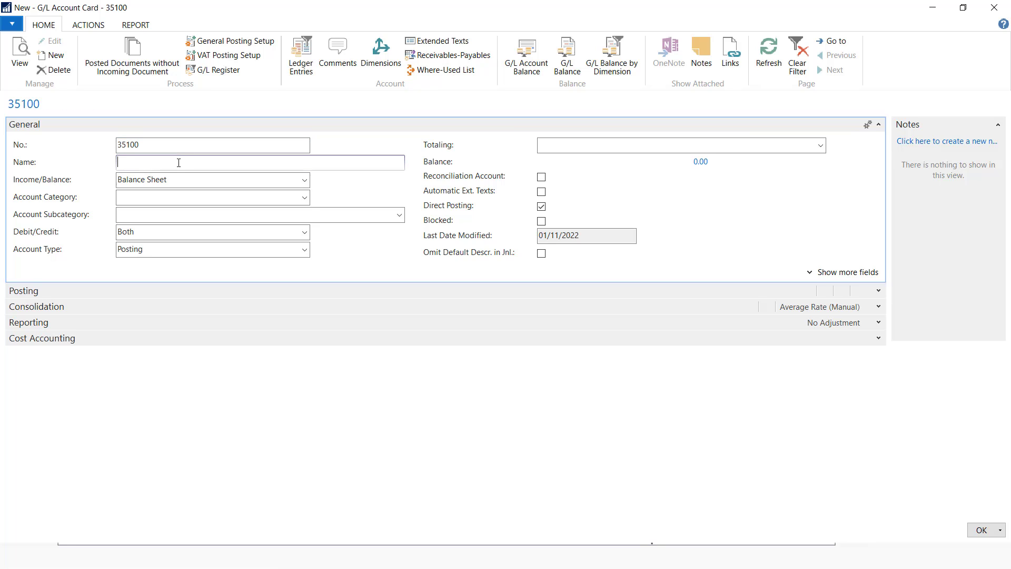
text(Purchase VAT)
click(304, 198)
click(153, 226)
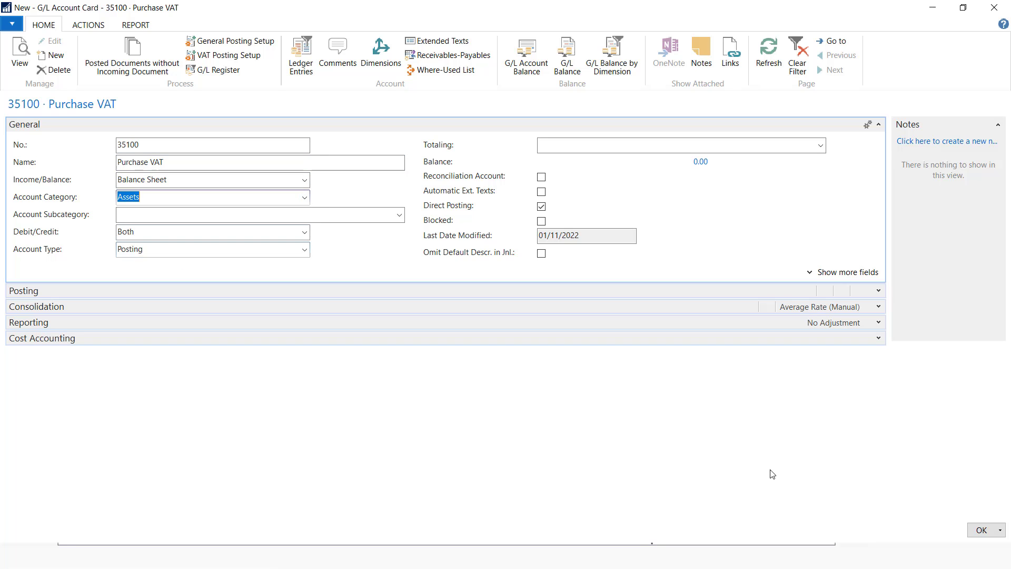
click(982, 529)
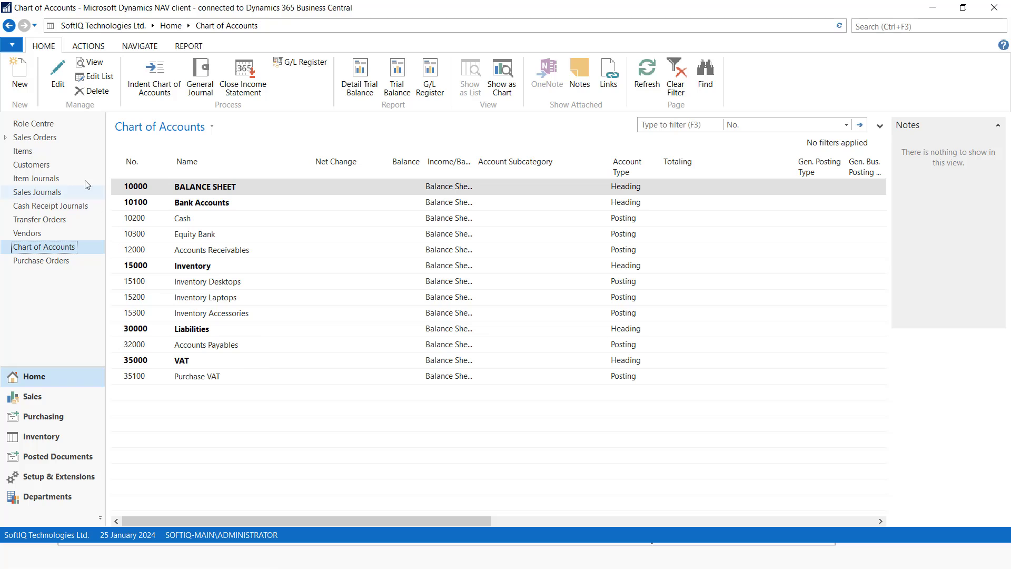
Add account 35200 Sales VAT in the Liabilities category
click(19, 74)
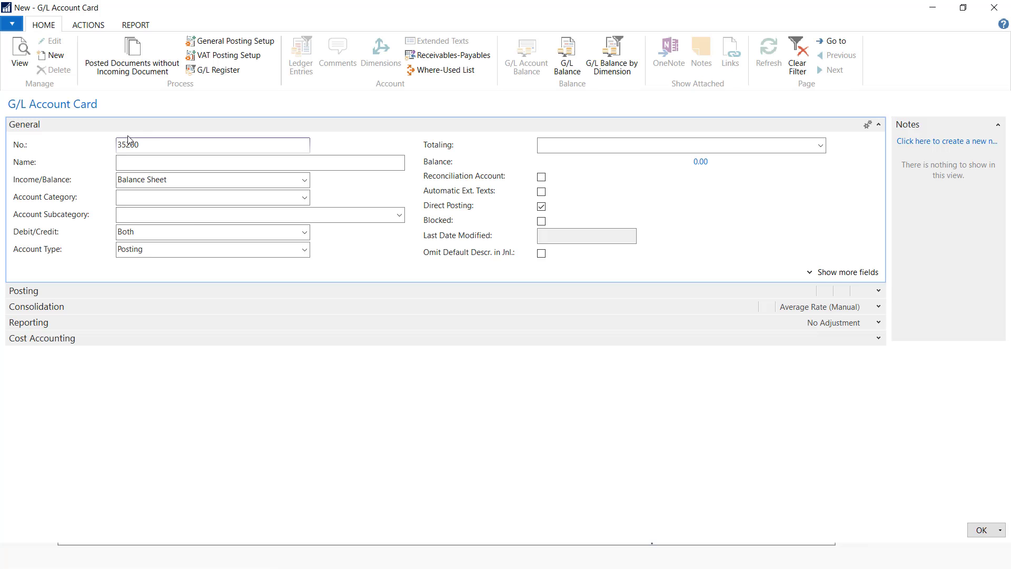
click(140, 159)
text(Sales )
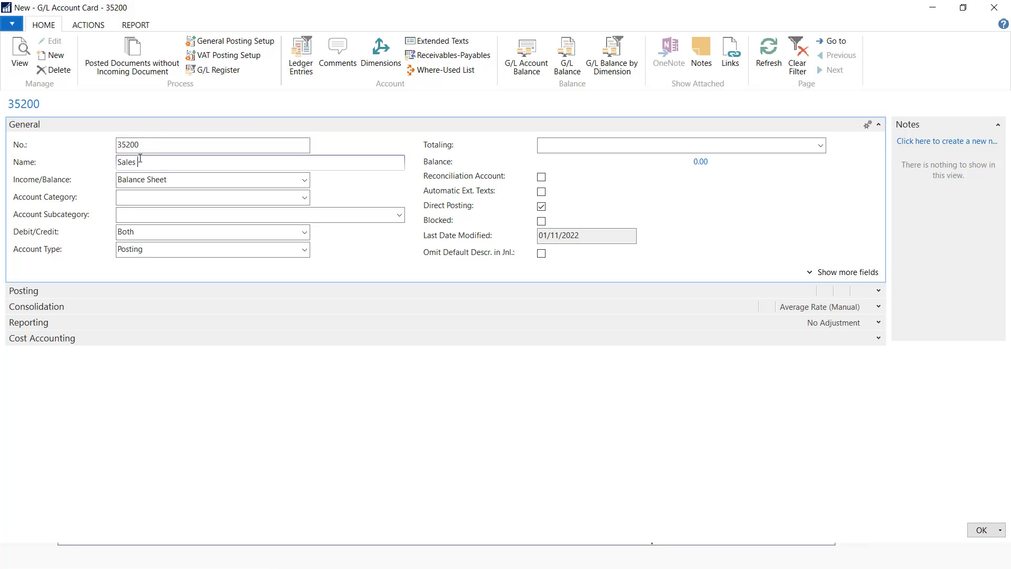
text(VAT)
click(305, 197)
click(178, 236)
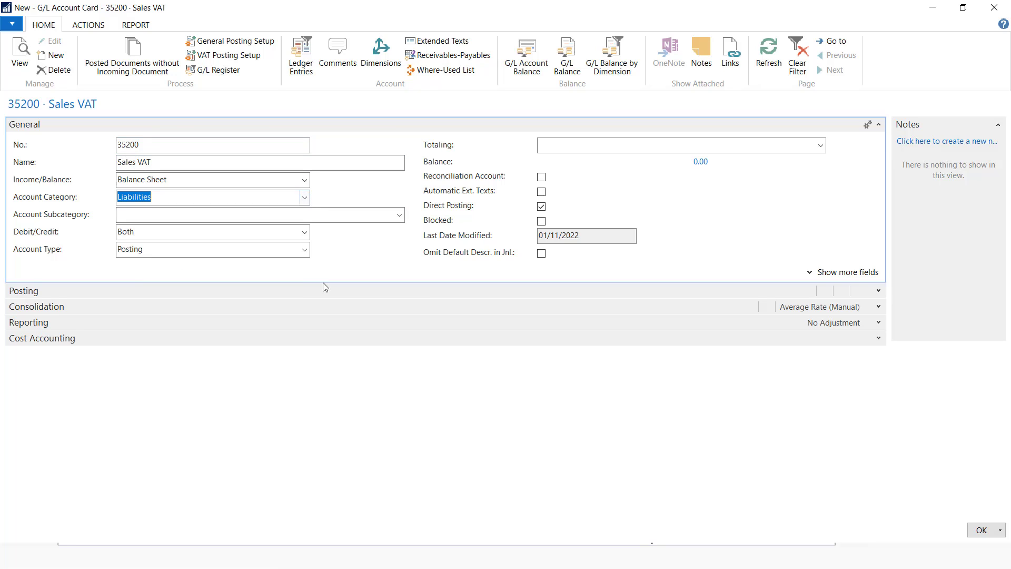
click(982, 529)
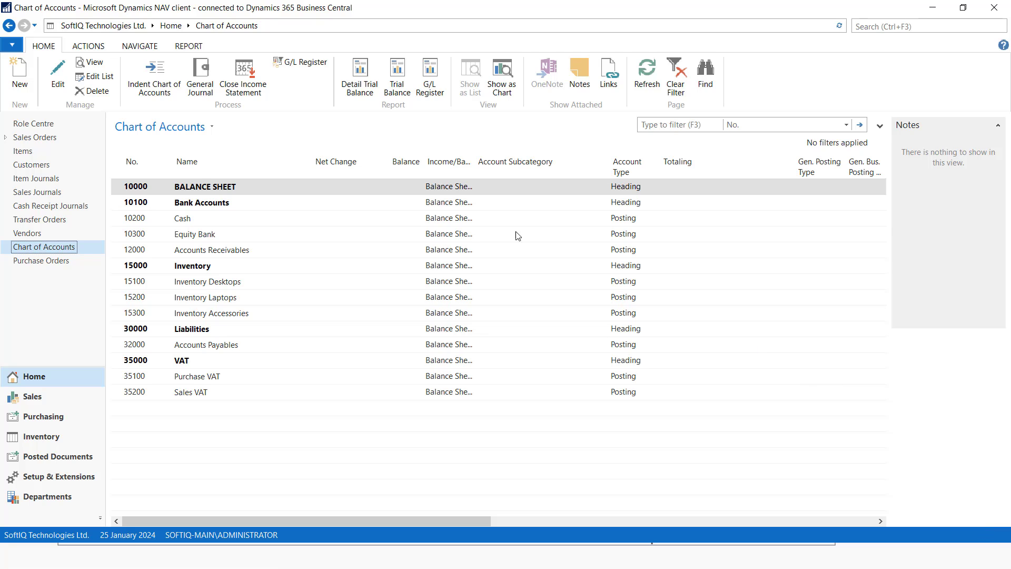
Create 60000 INCOME STATEMENT as an Income Statement Heading account
click(19, 73)
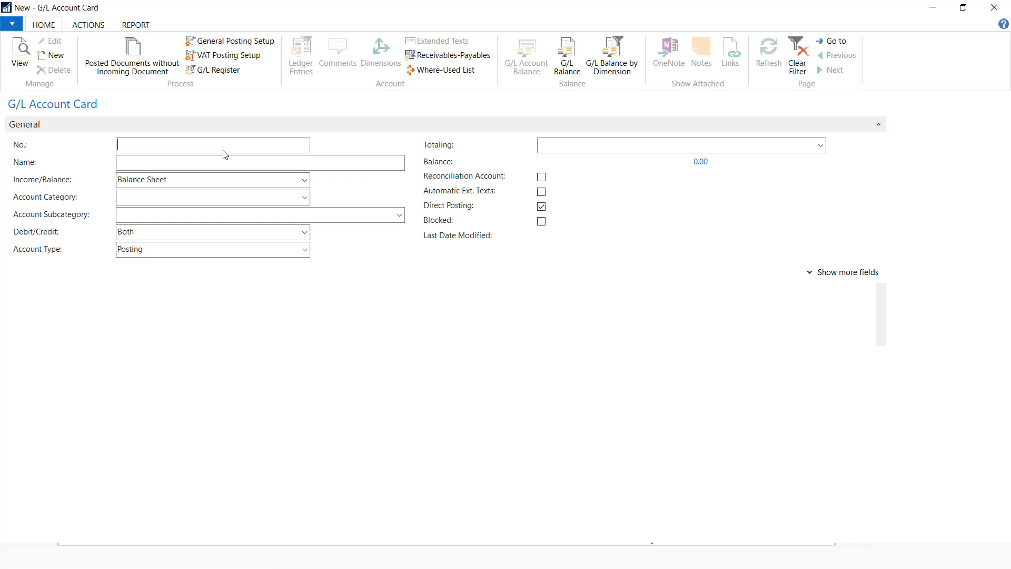
text(60000)
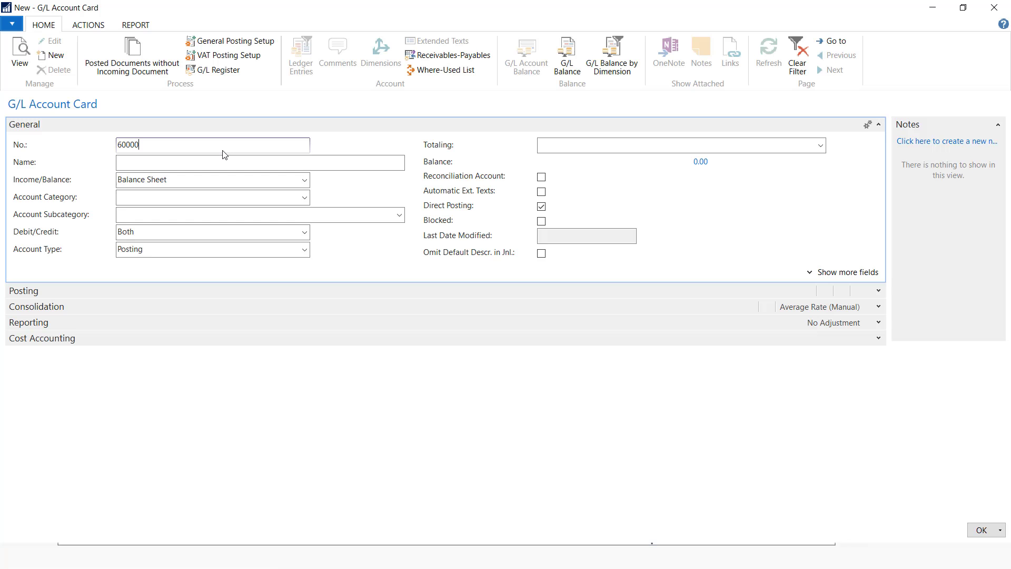
click(240, 164)
text(I)
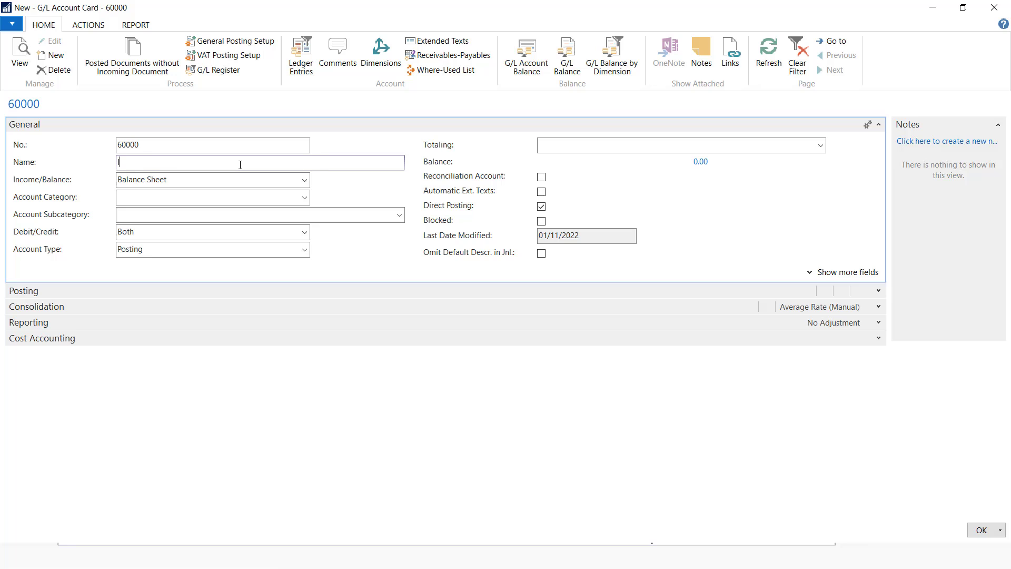
text(NCOME STATENE)
text(ME)
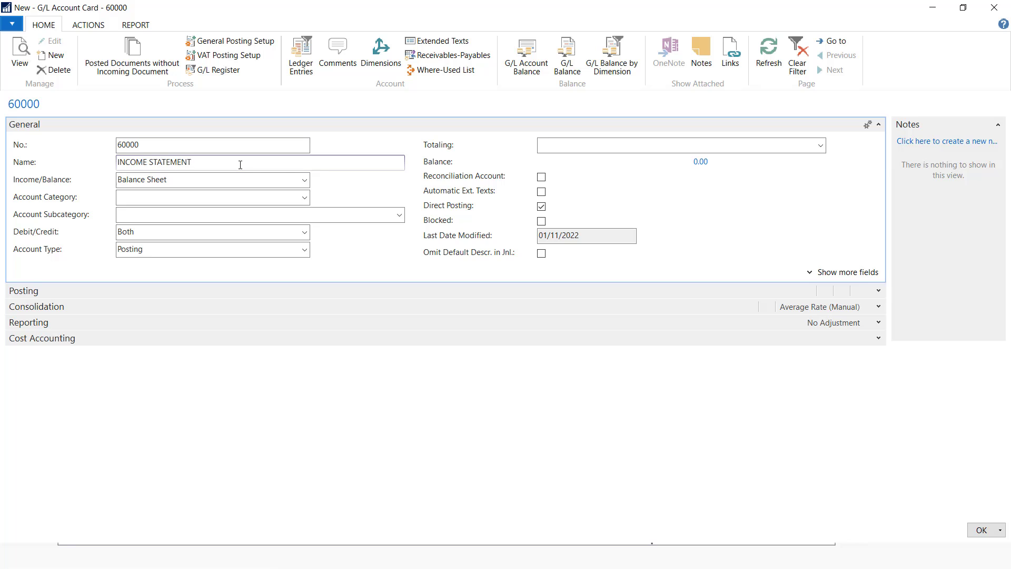
click(304, 181)
click(193, 194)
click(303, 249)
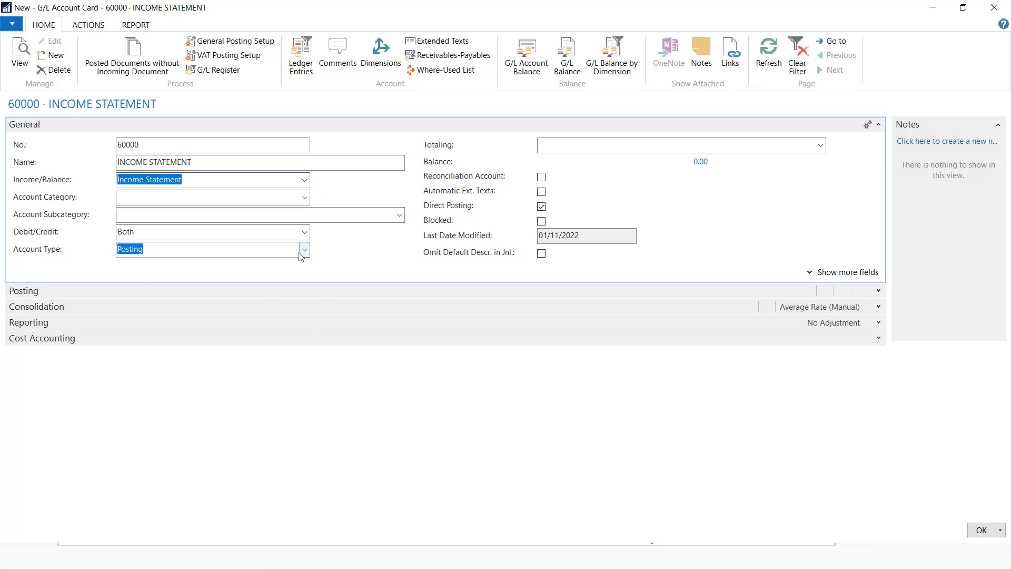
click(158, 276)
click(988, 528)
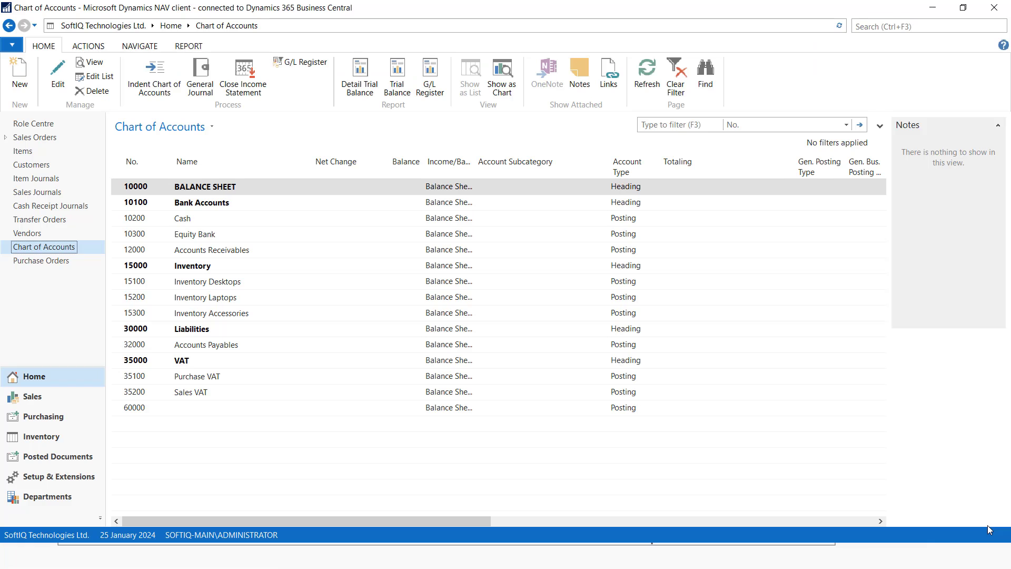
Create 60100 Income as a Heading account
click(20, 85)
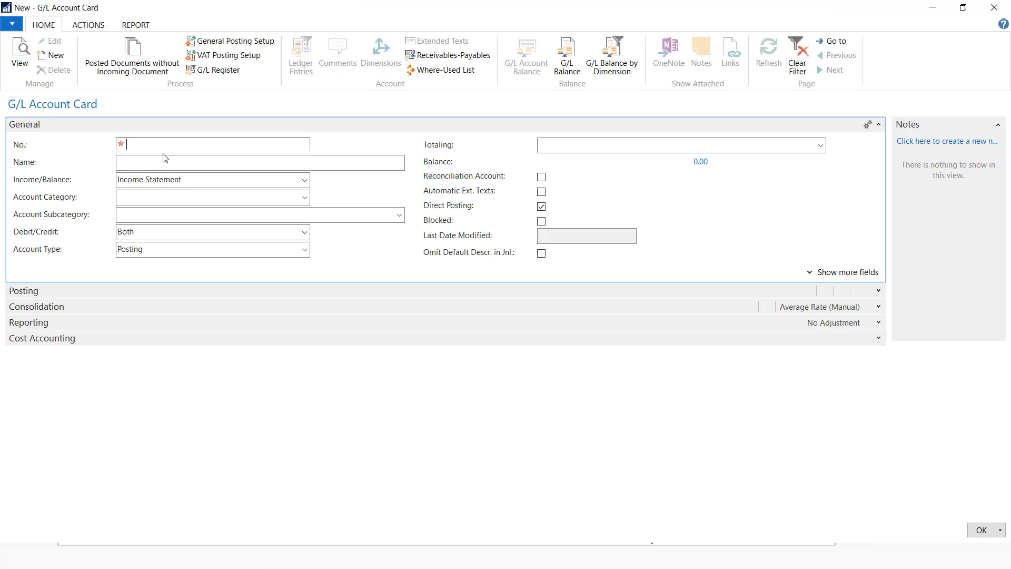
text(60100)
click(144, 162)
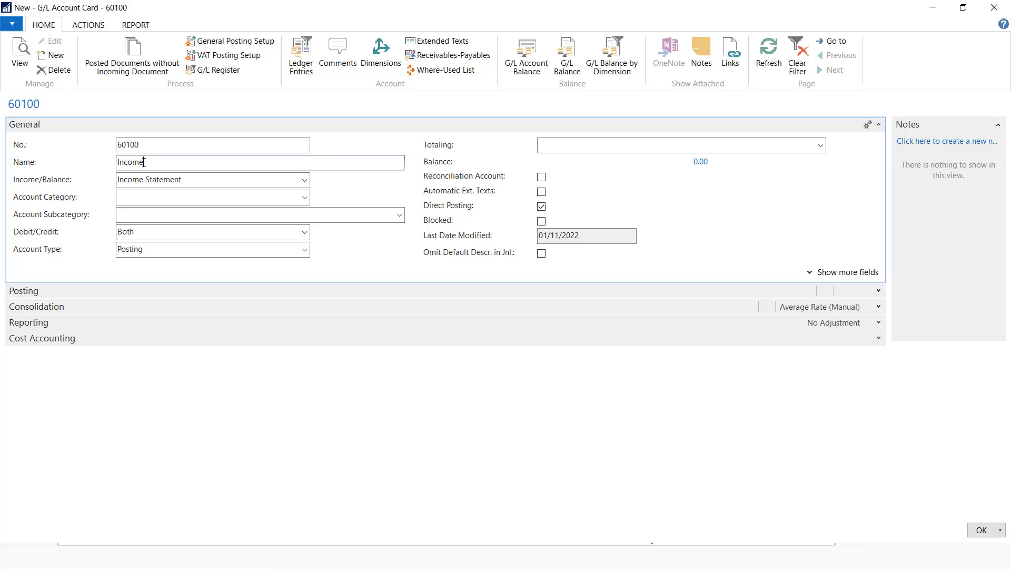
click(273, 250)
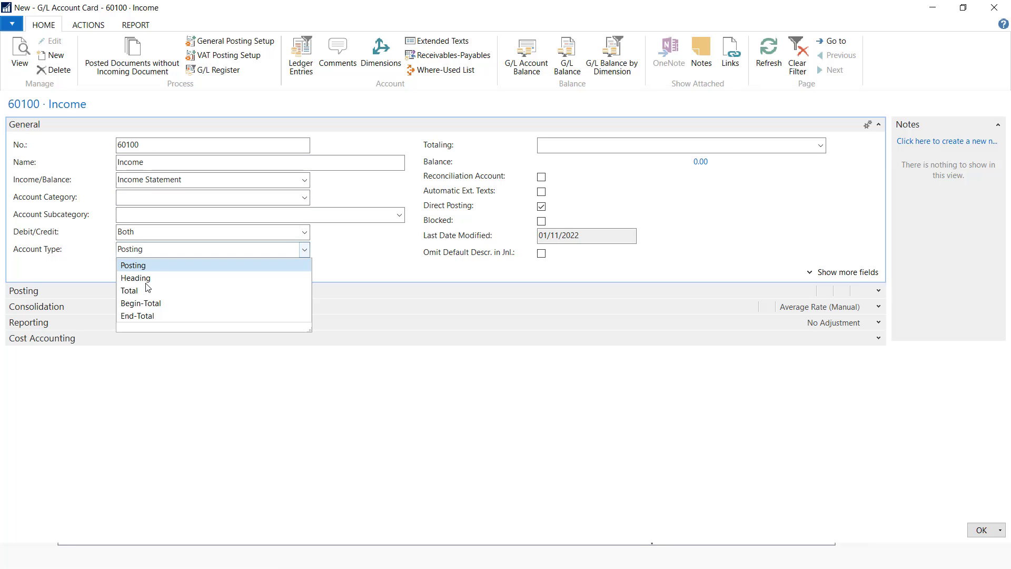
click(136, 278)
click(979, 529)
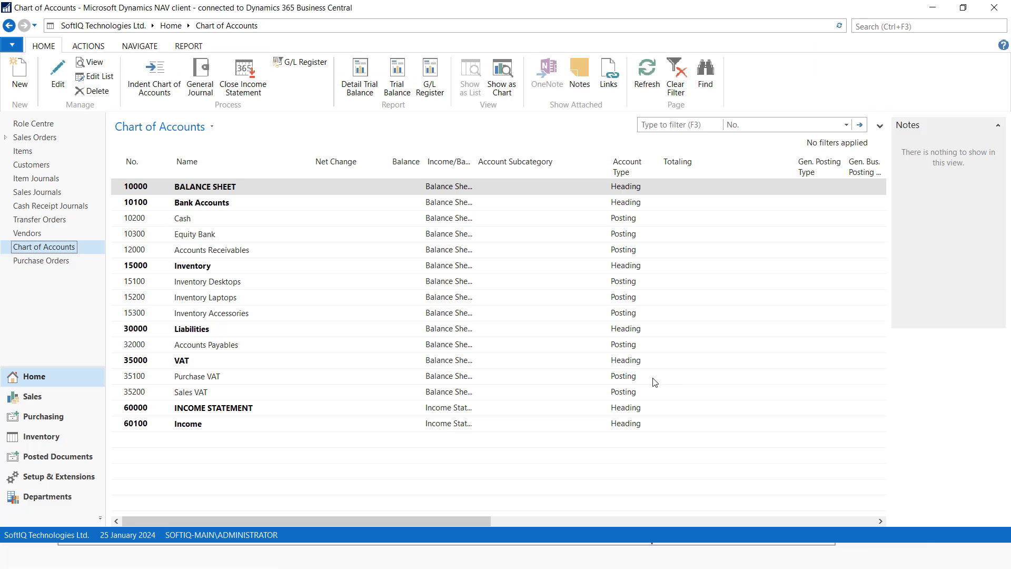
Add account 60200 Sales Income Desktops in the Income category
click(27, 89)
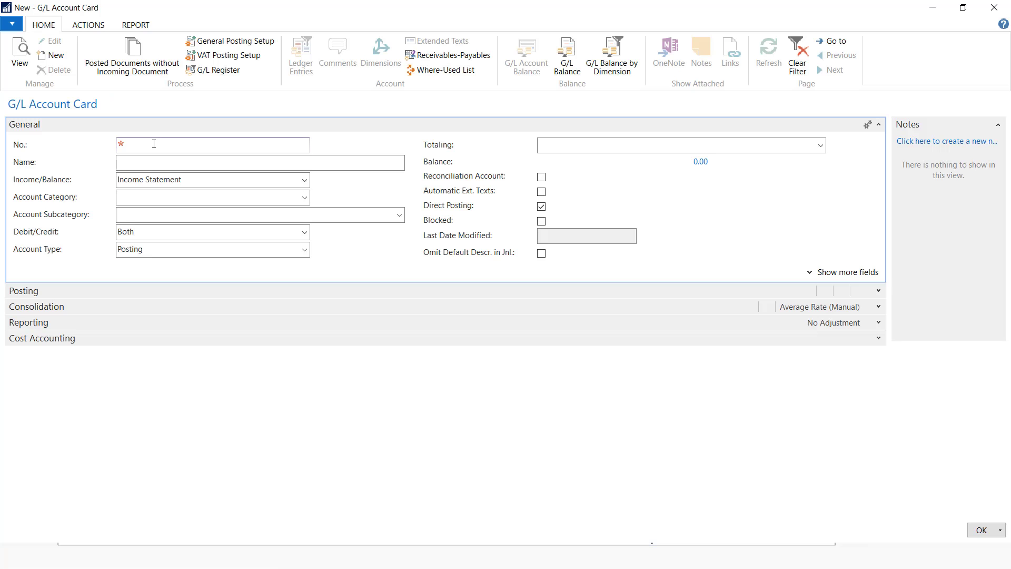
text(60200)
click(145, 165)
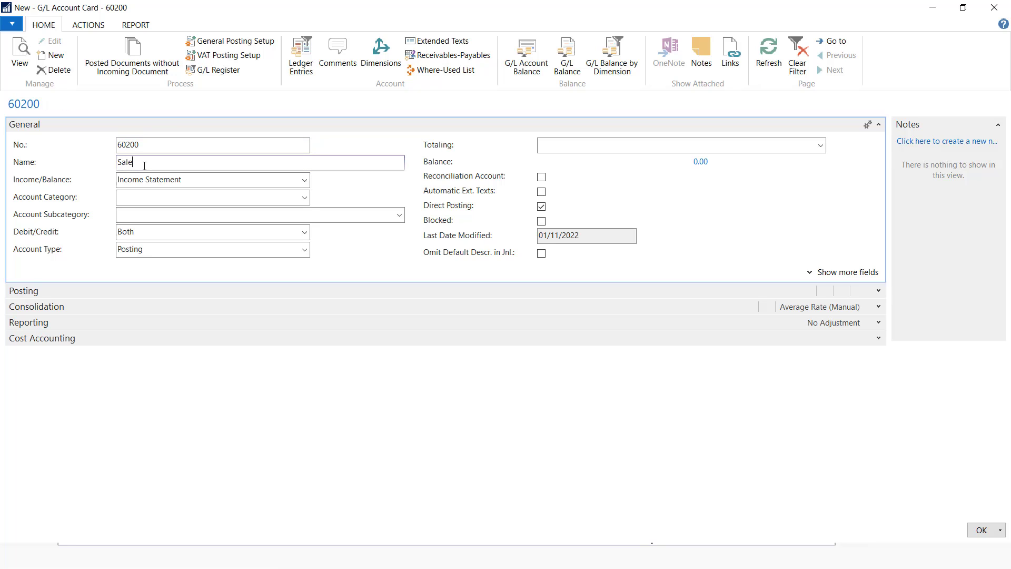
text(Sales Income Desktops)
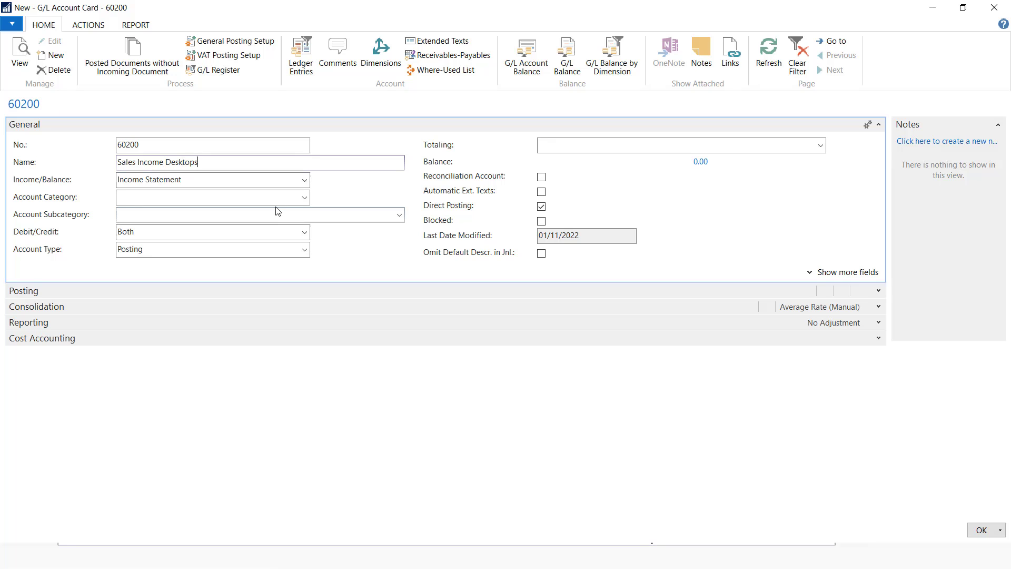
click(305, 197)
click(134, 264)
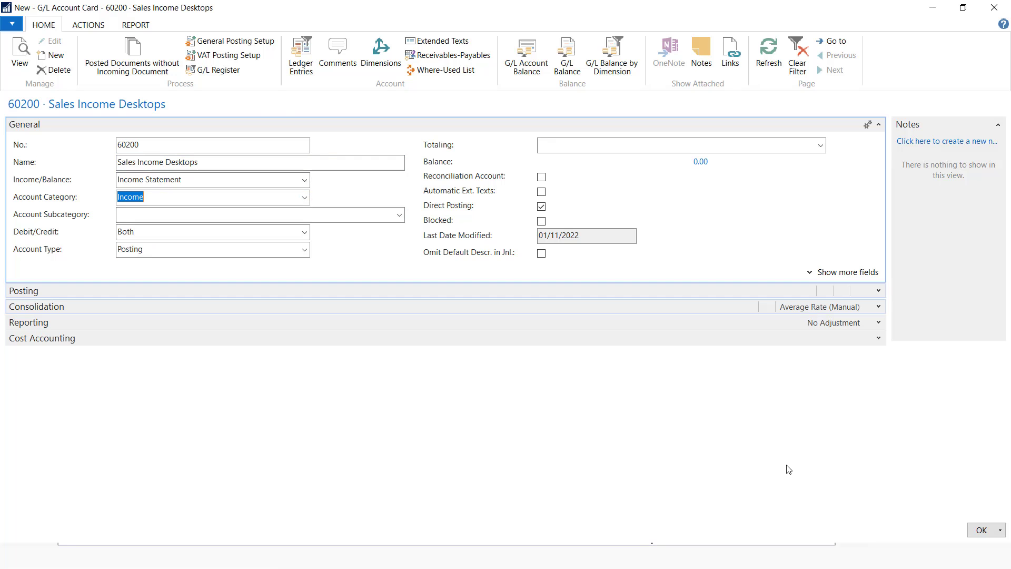
click(981, 530)
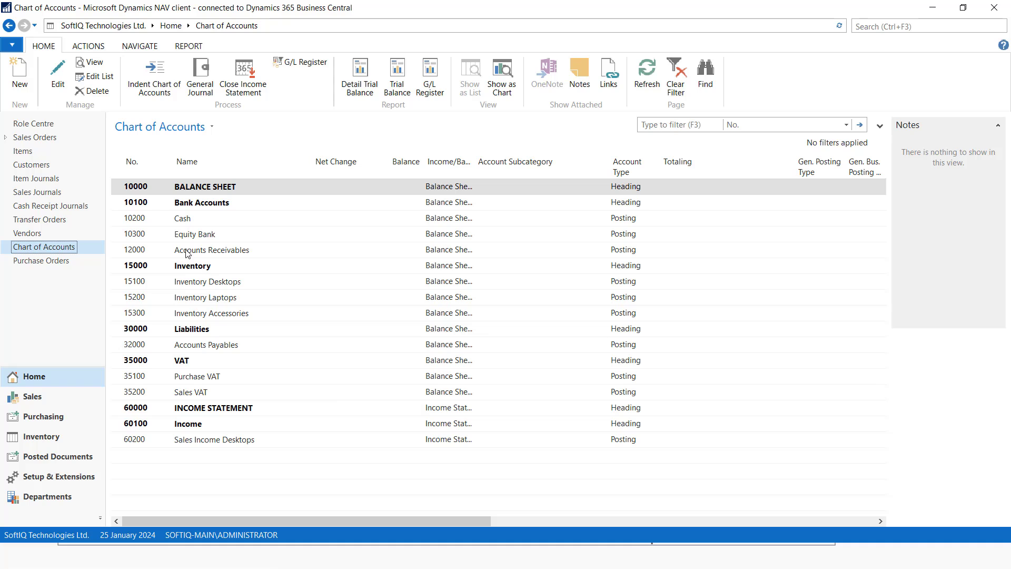
Add account 60300 Sales Income Laptops in the Income category, correcting the duplicate number
click(20, 77)
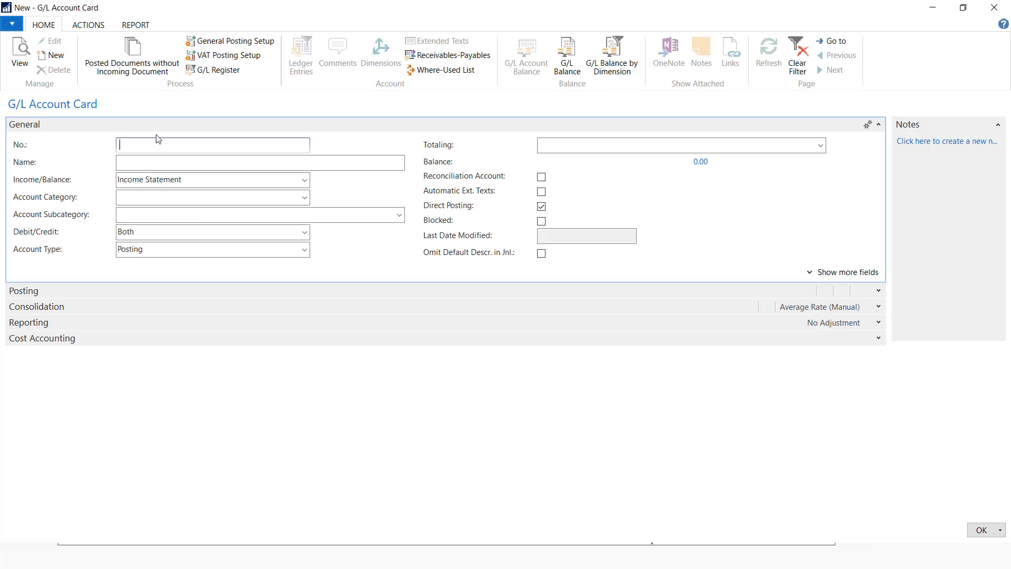
text(6020)
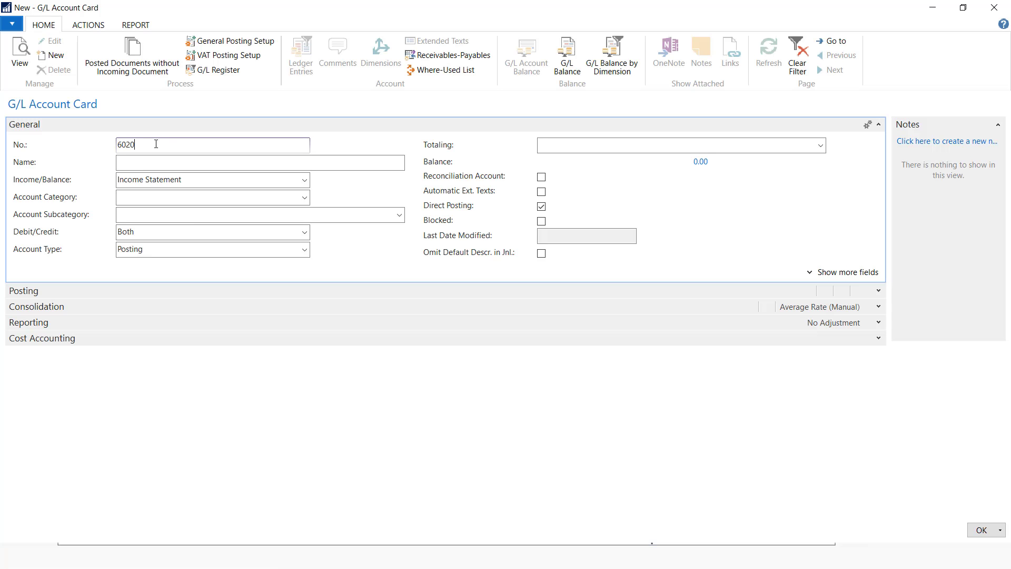
text(0)
click(193, 160)
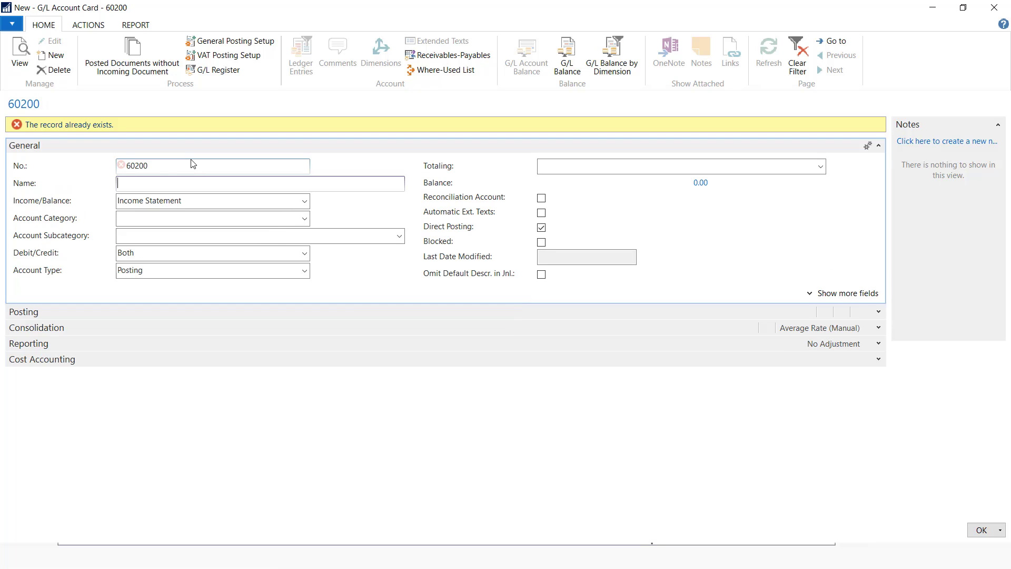
click(139, 168)
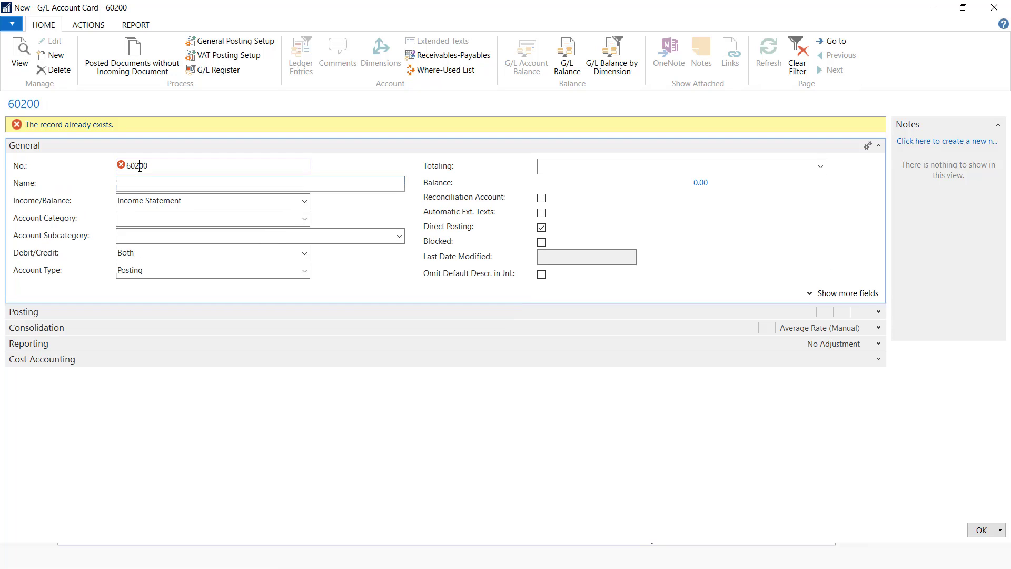
click(142, 186)
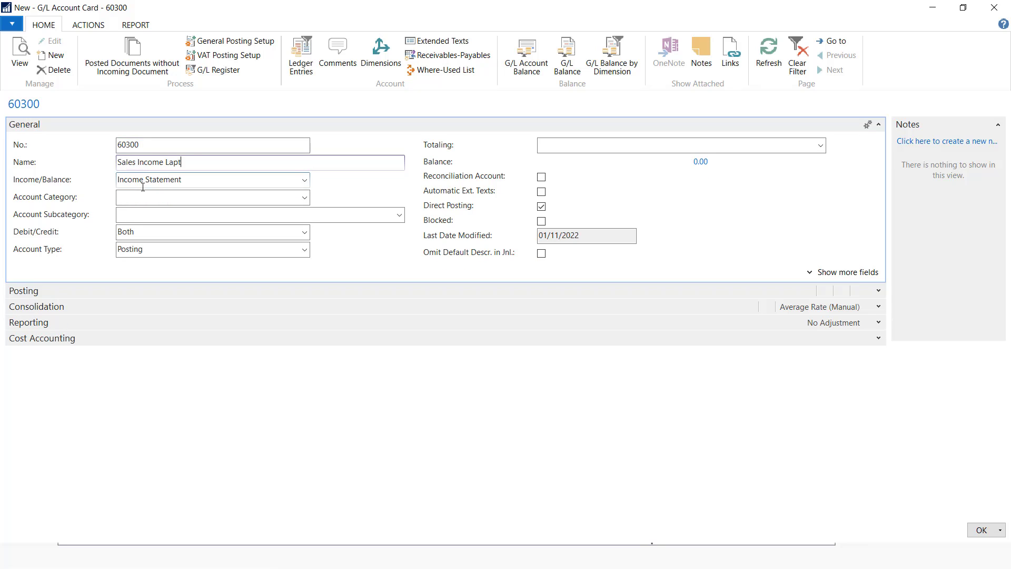
text(ops)
click(304, 198)
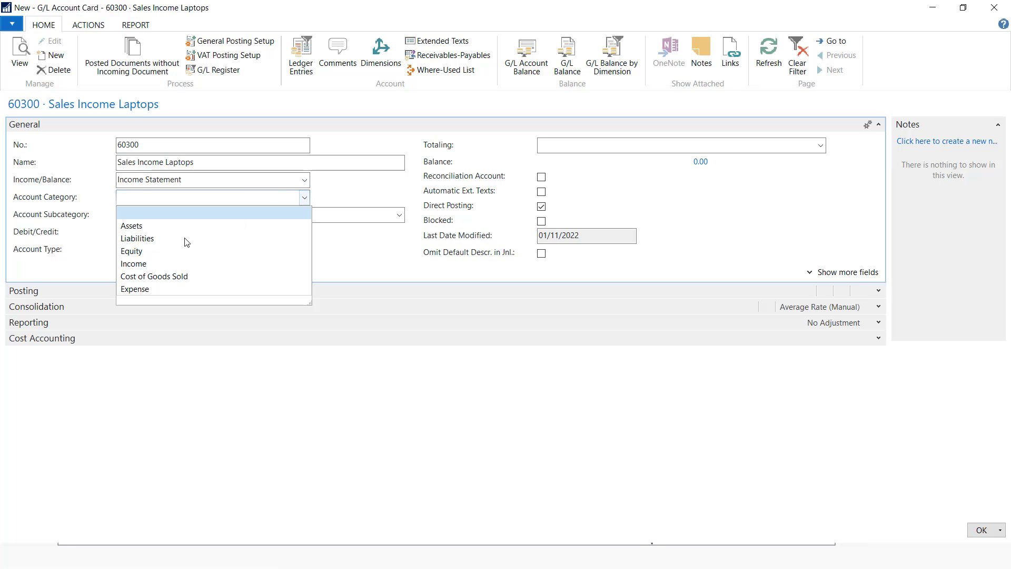
click(149, 263)
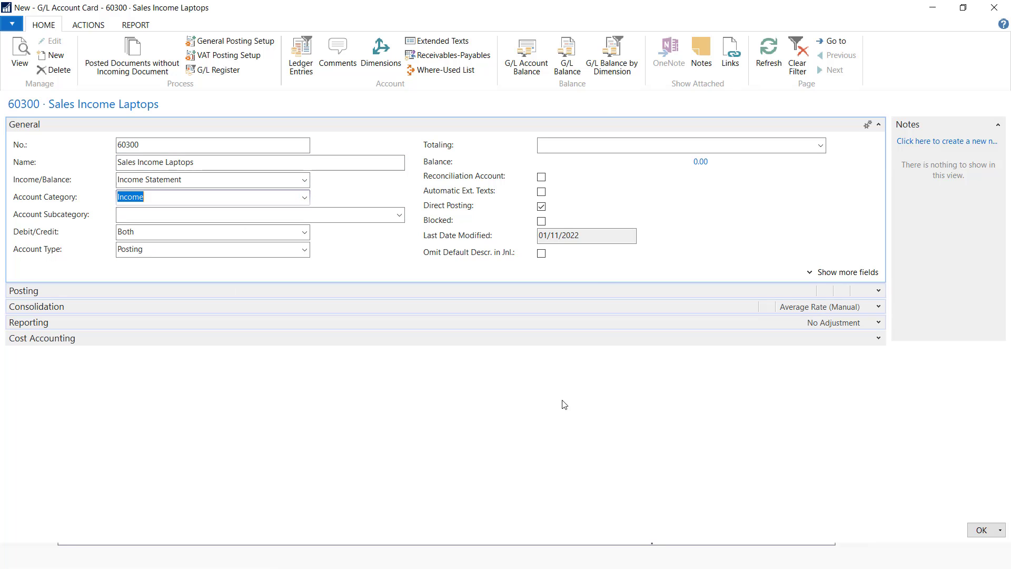
click(977, 532)
Add account 60400 Sales Income Accessories in the Income category
click(19, 88)
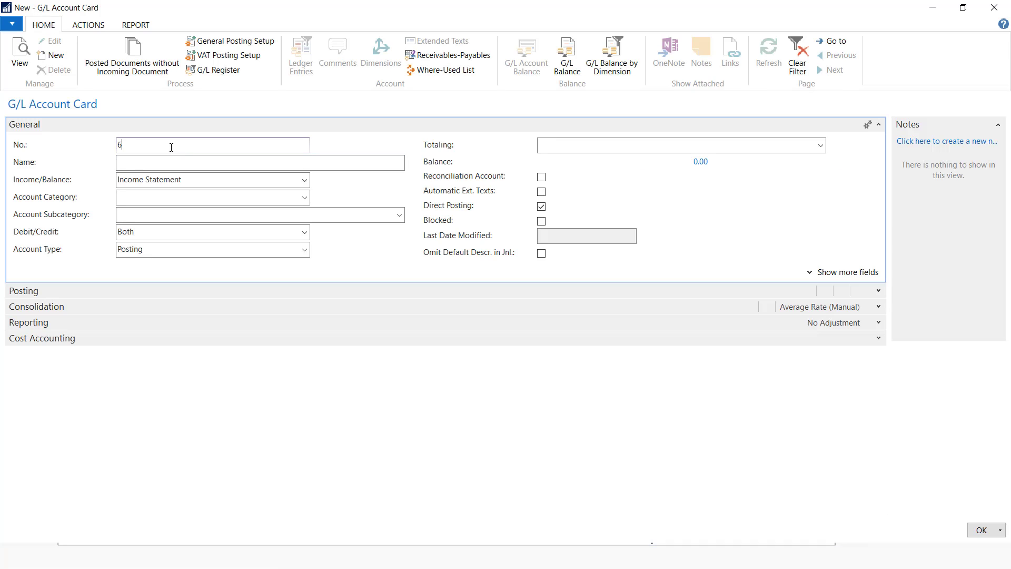
click(165, 164)
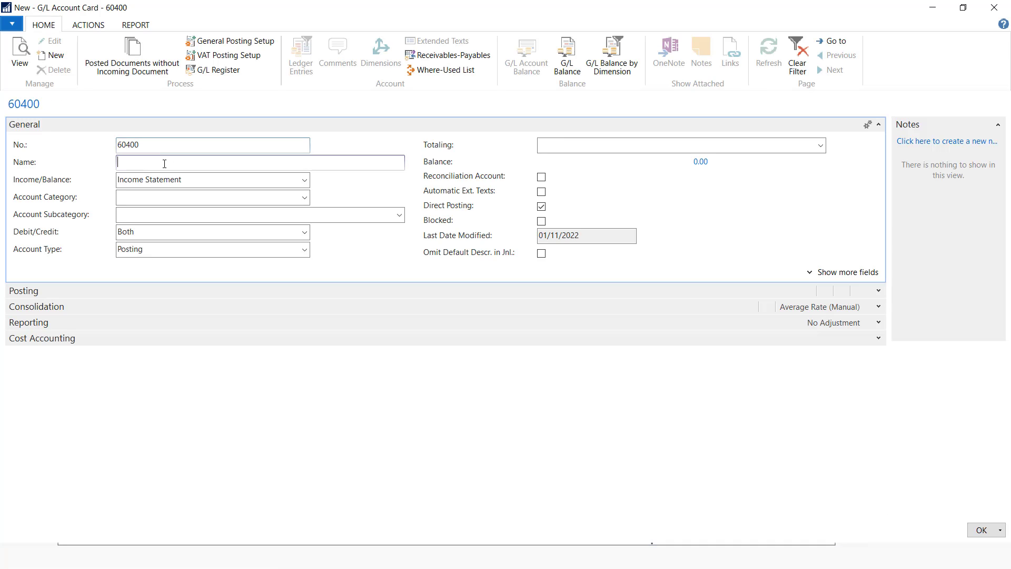
text(Sales In)
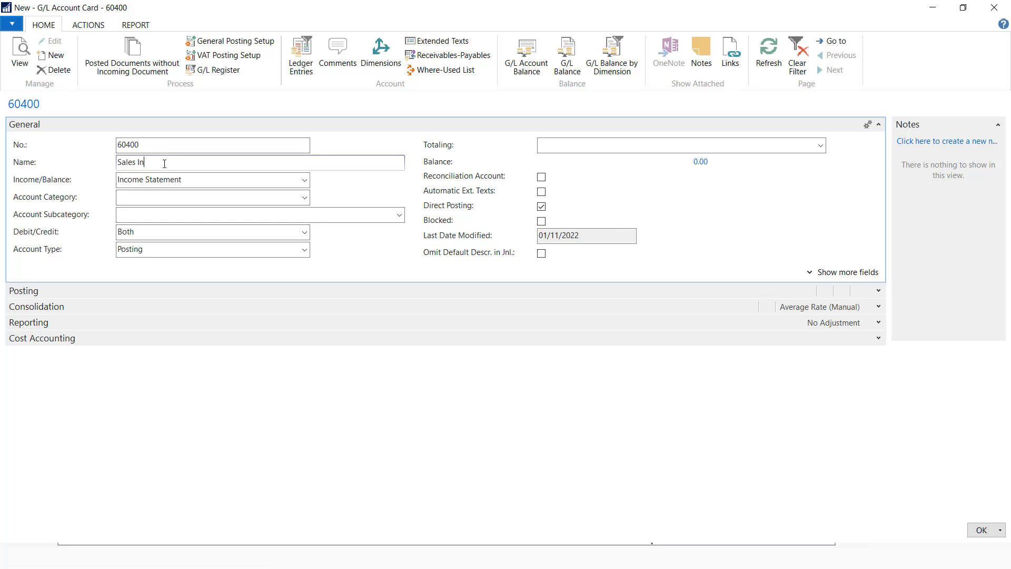
text(come Accessories)
click(304, 197)
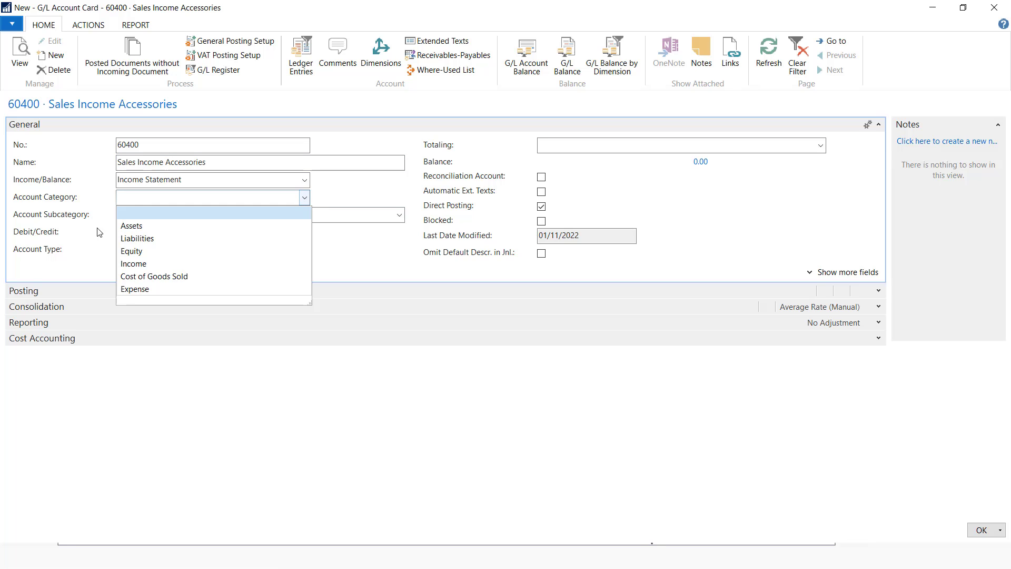
click(140, 266)
click(984, 529)
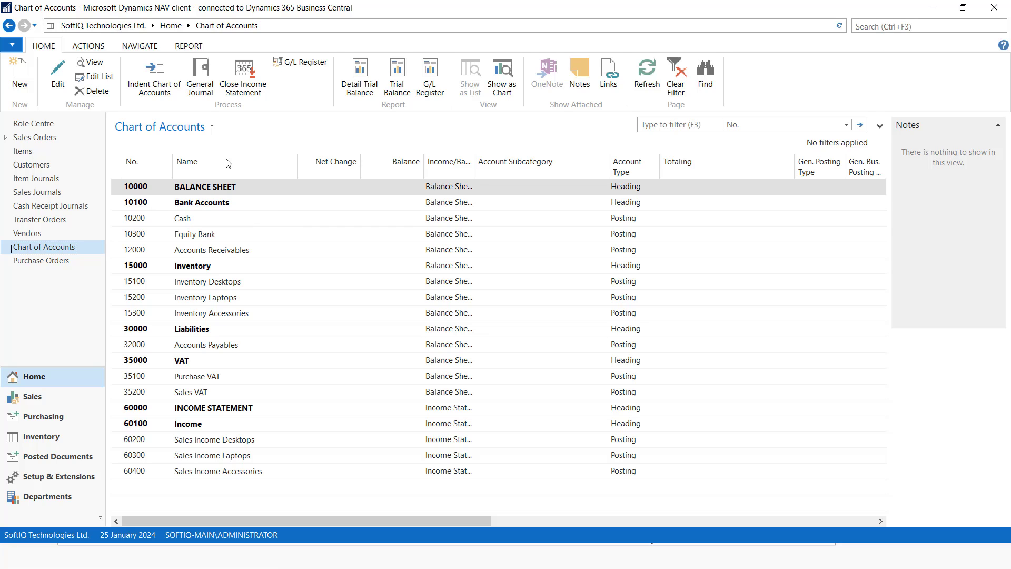
Create 70000 Cost of Sales as a Cost of Goods Sold Heading account
click(20, 74)
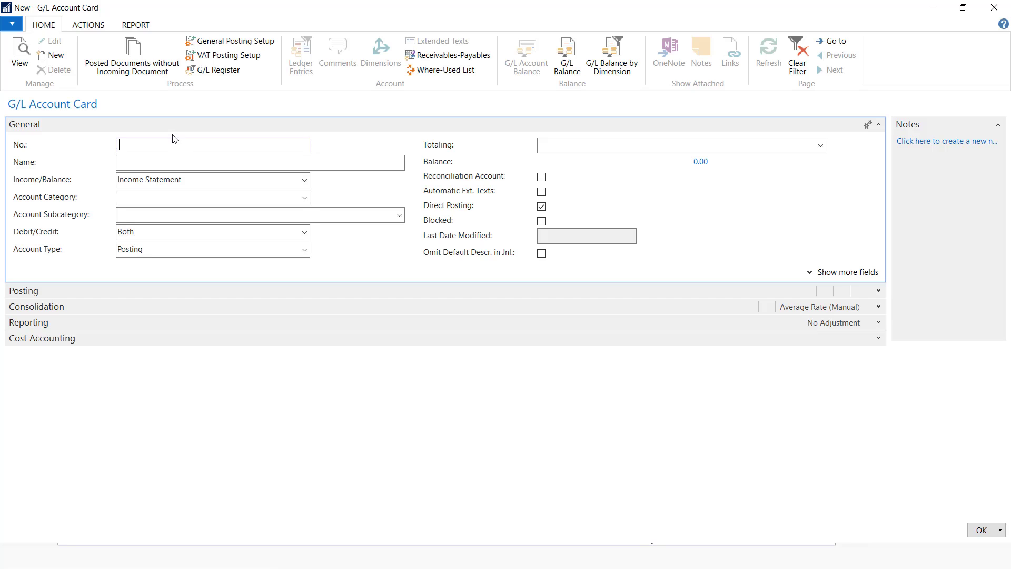
text(70000)
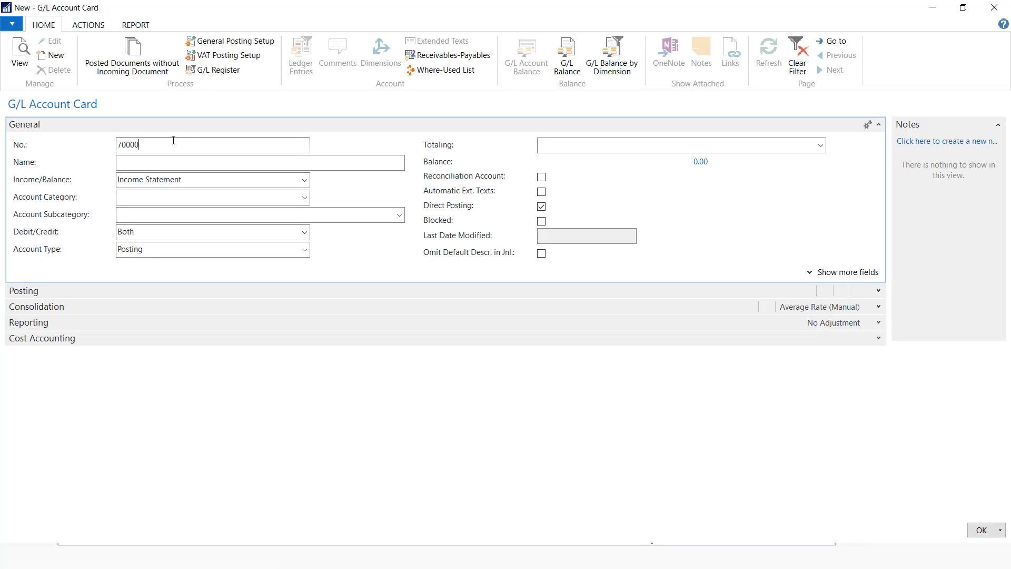
click(163, 163)
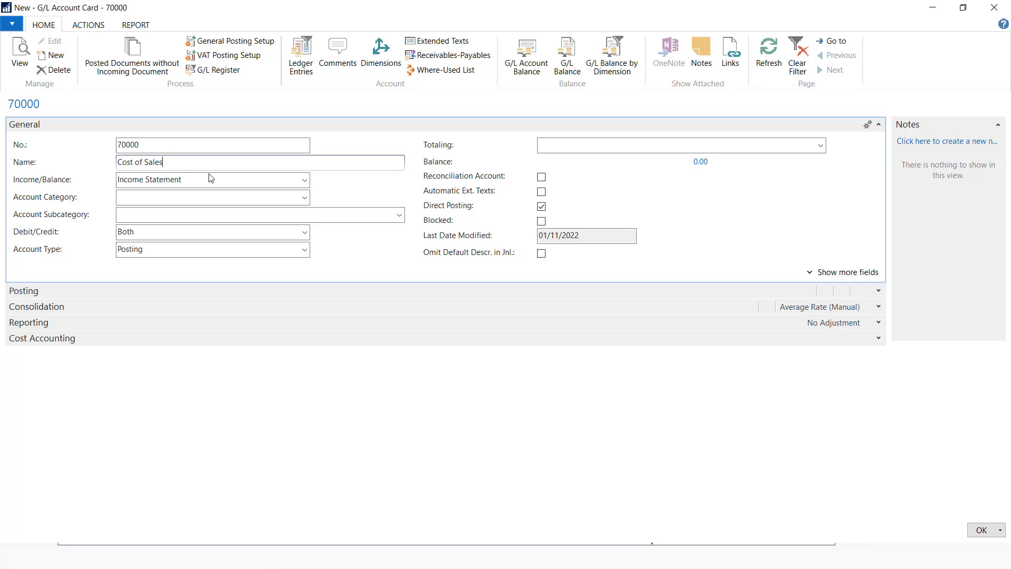
click(304, 197)
click(159, 274)
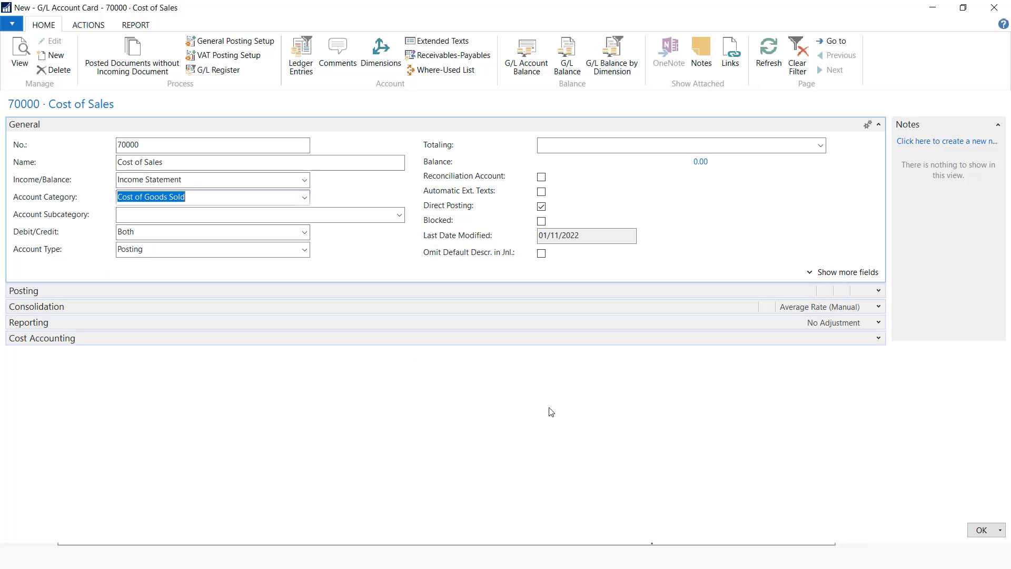
click(304, 251)
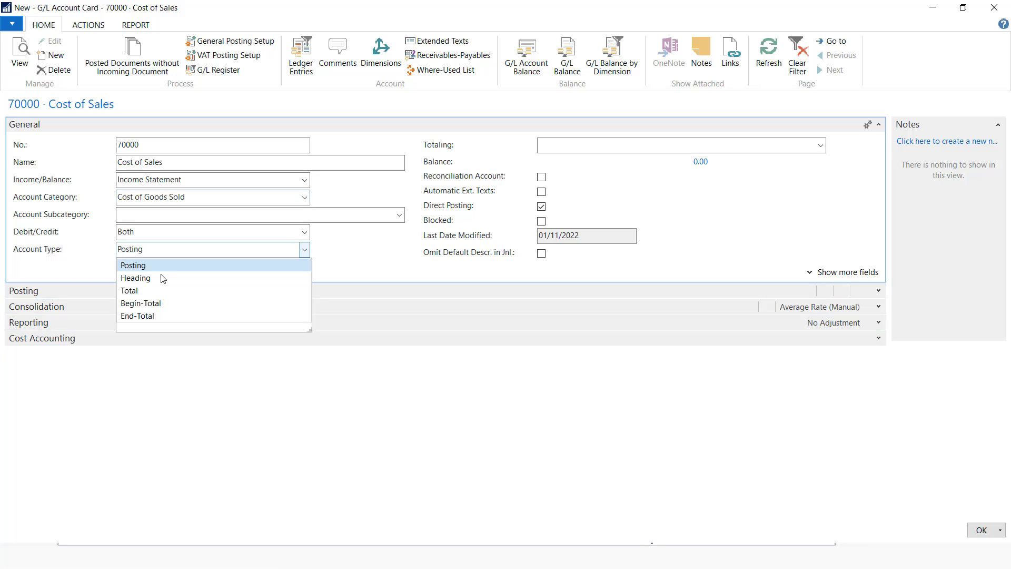
click(141, 278)
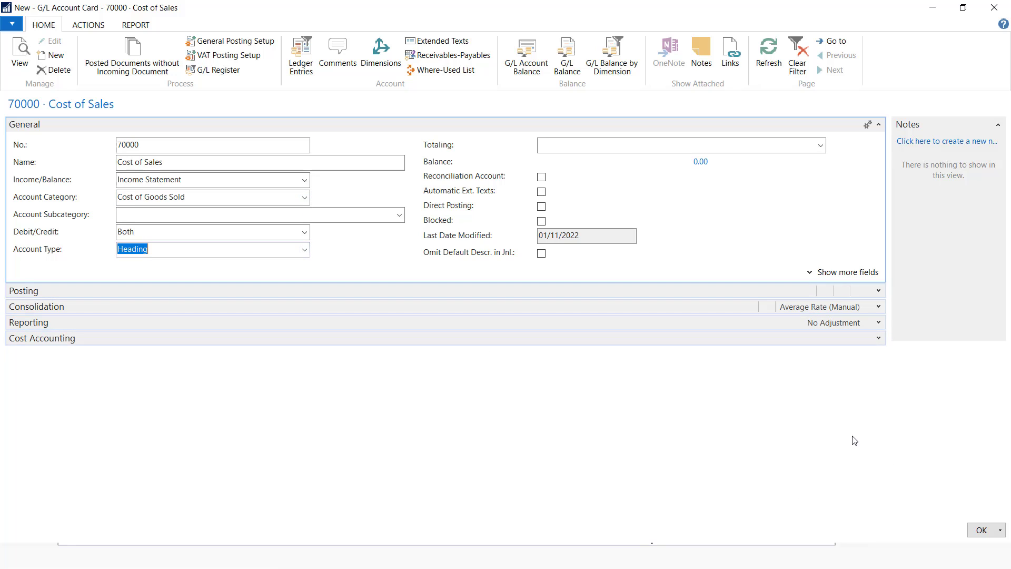
click(978, 530)
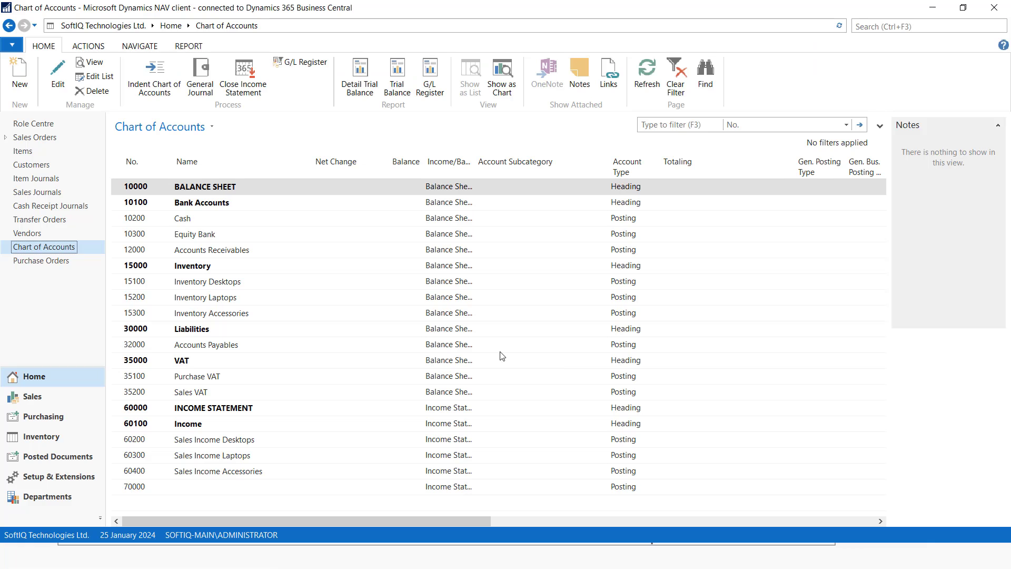
Add account 70100 Cost of Sales Desktops in the Cost of Goods Sold category
click(20, 74)
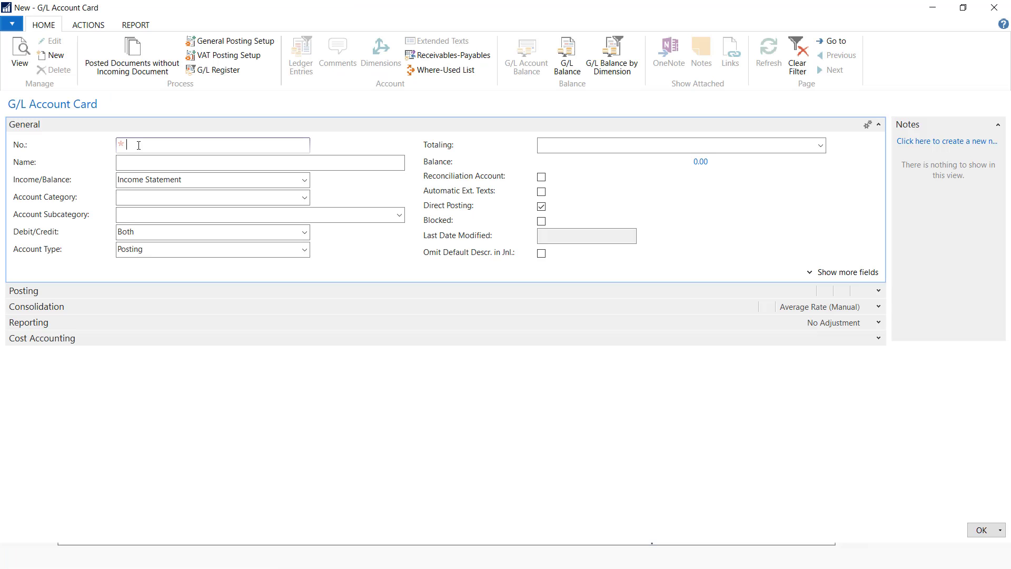
text(70100)
click(140, 162)
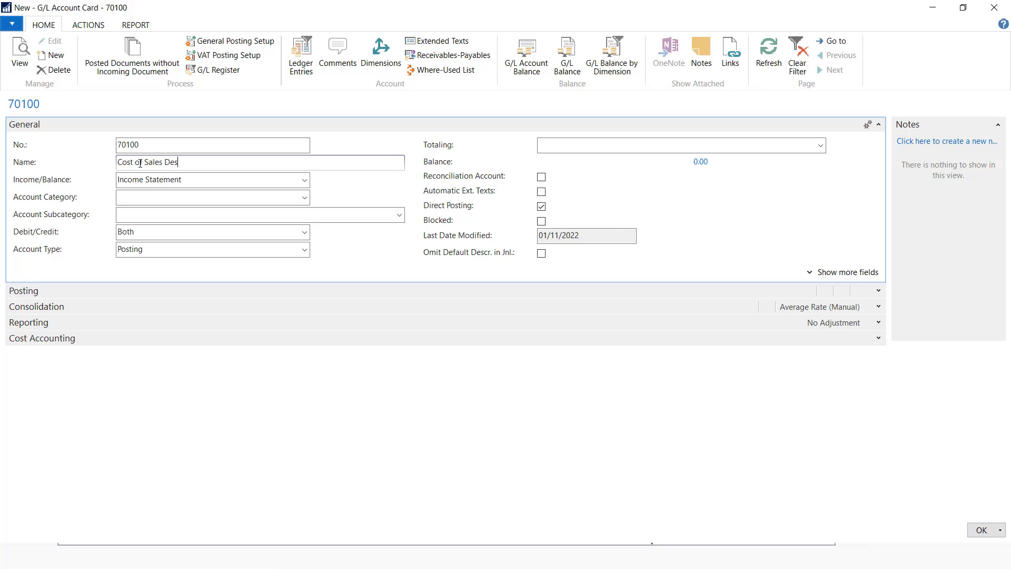
text(Cost of Sales Desktops)
click(304, 197)
click(176, 277)
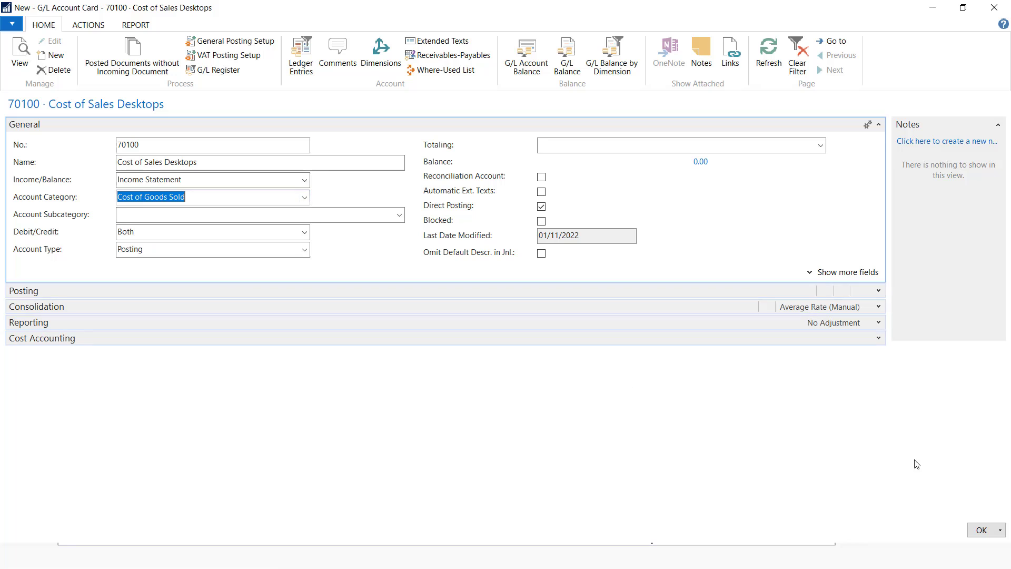
click(978, 528)
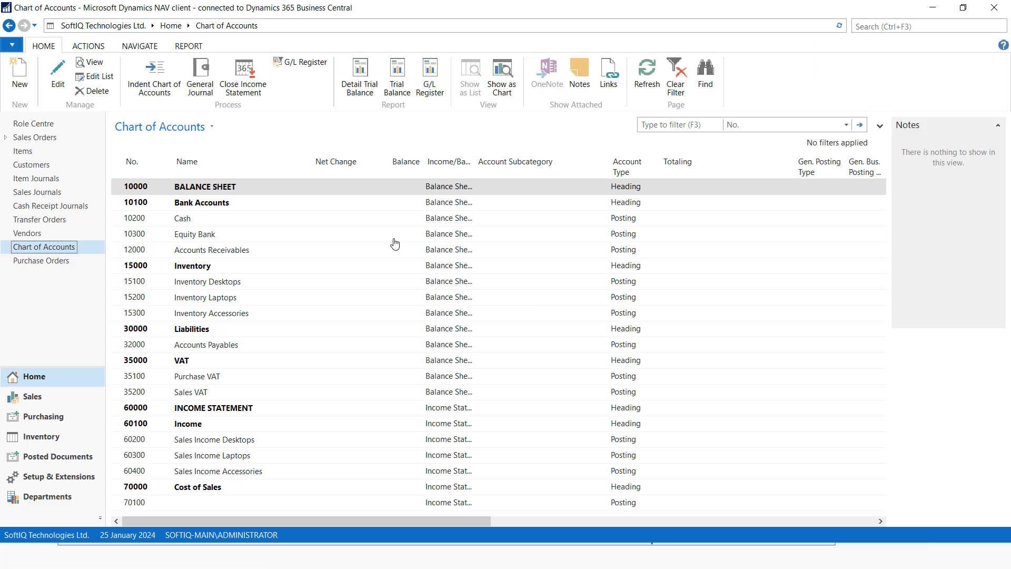
Add account 70200 Cost of Sales Laptops in the Cost of Goods Sold category
click(19, 74)
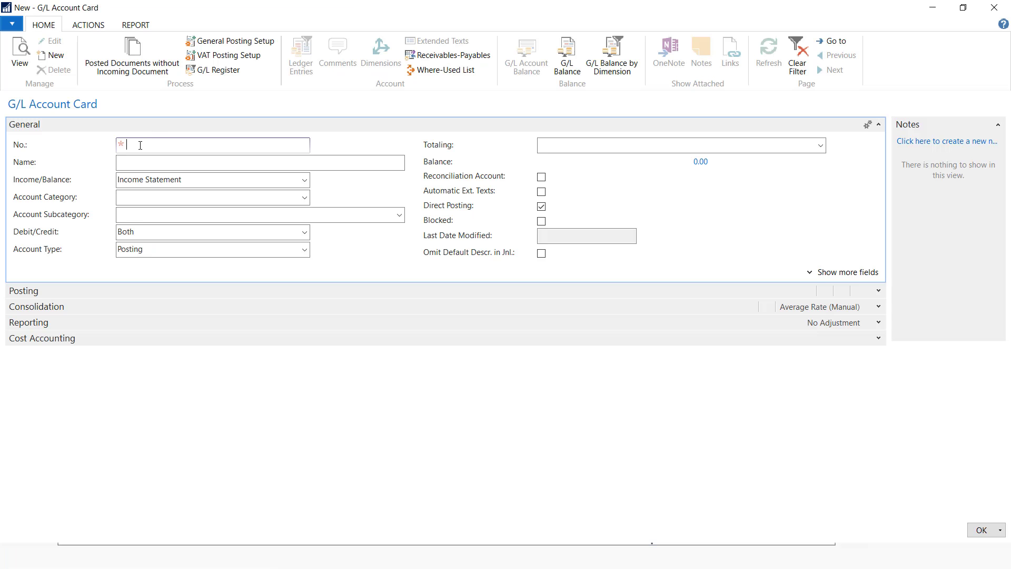
text(70200)
click(186, 163)
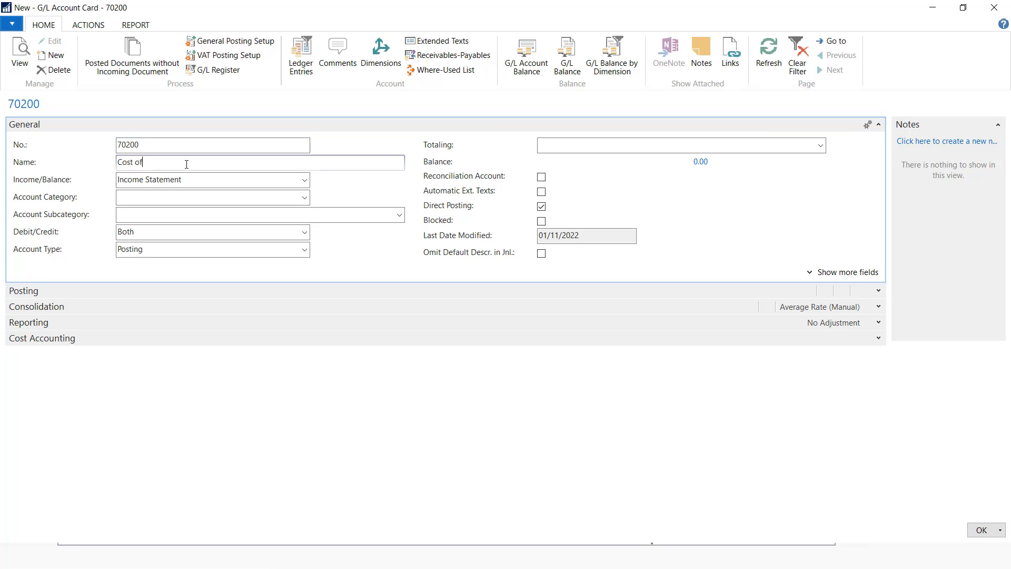
text(Cost of Sales Laptops)
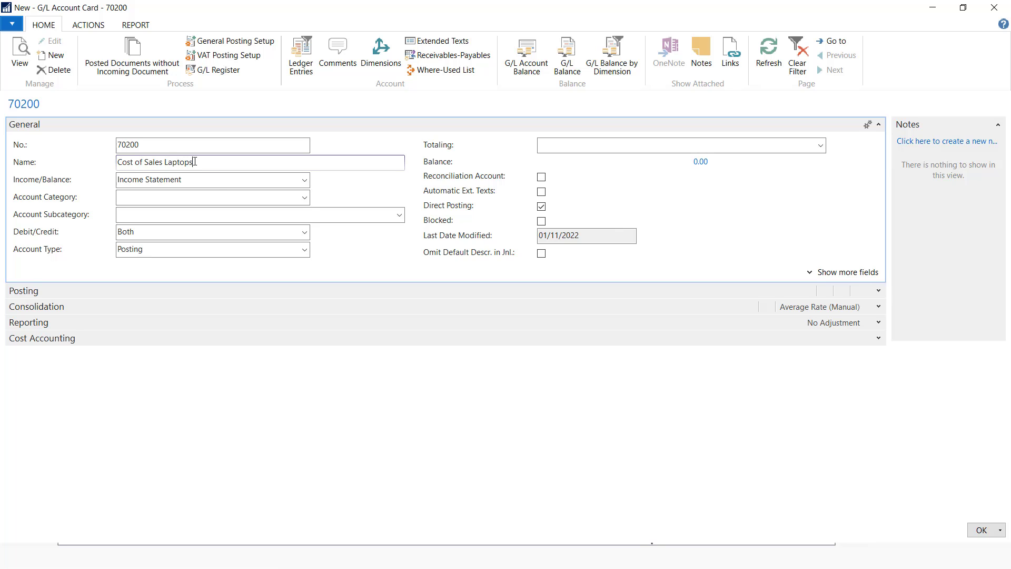
click(304, 197)
click(154, 277)
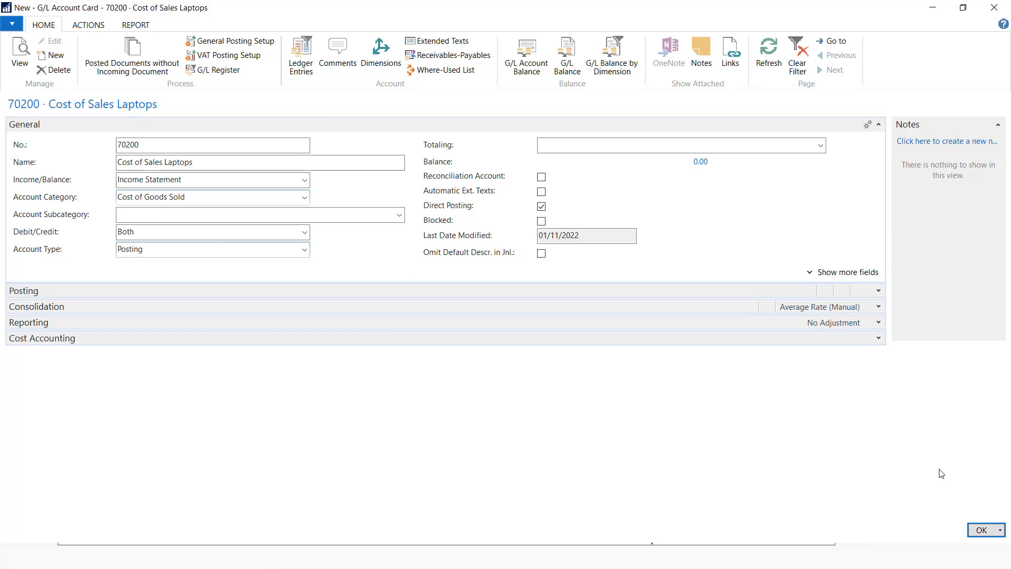
click(982, 530)
scroll(263, 345, down, 2)
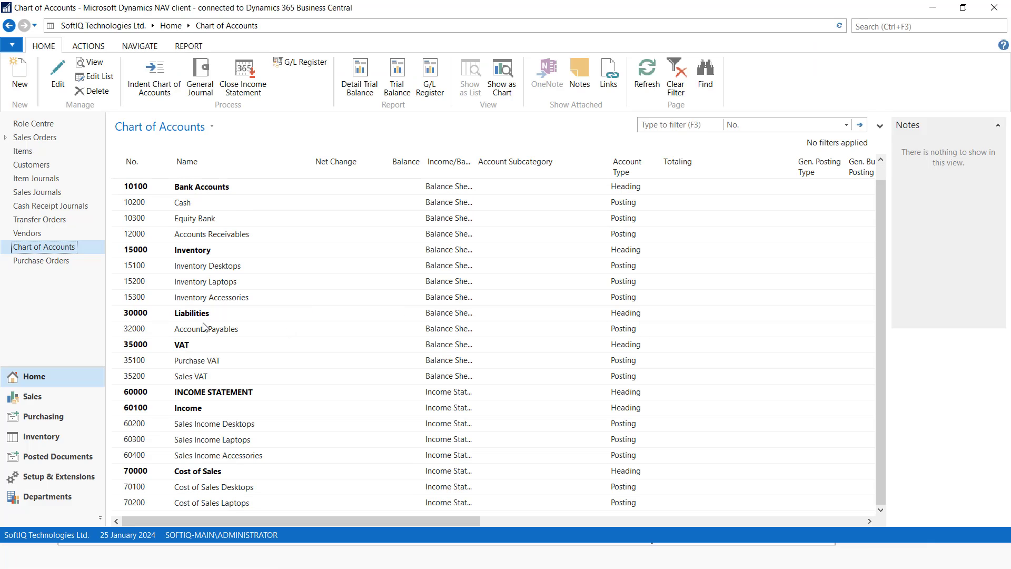
Add 70300 Cost of Sales Accessories as Cost of Goods Sold and begin a new account card
click(21, 87)
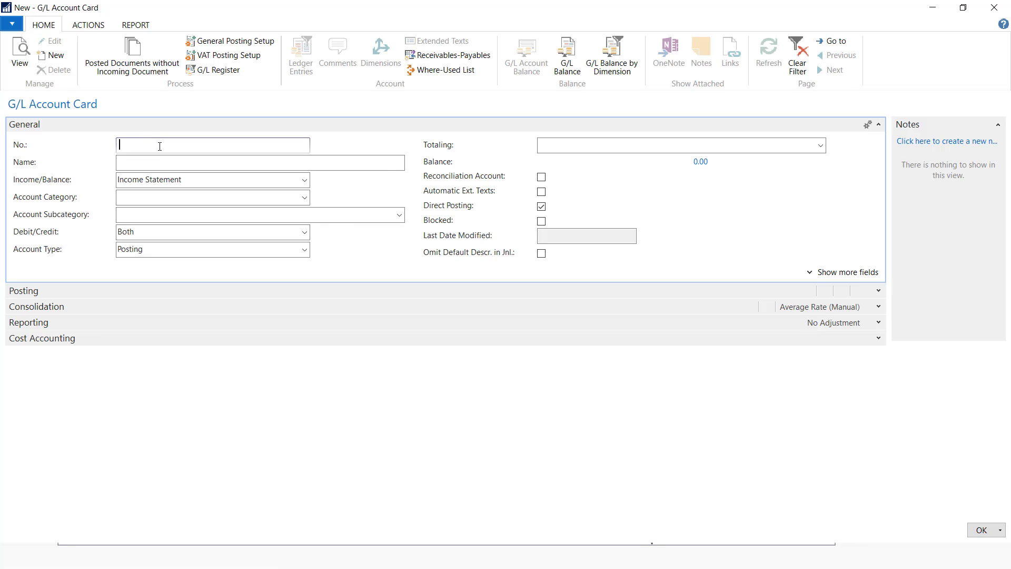
text(70300)
click(148, 165)
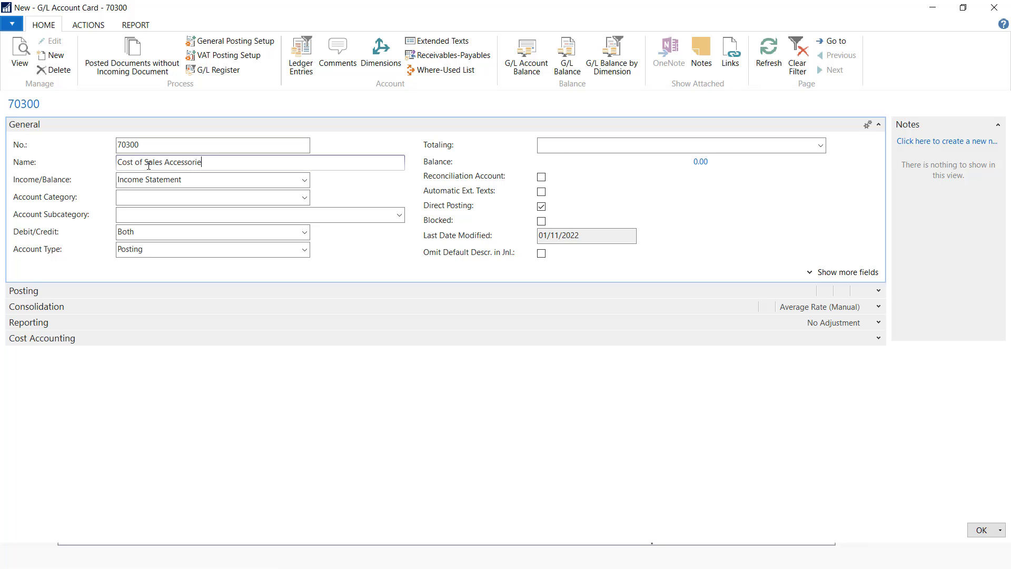
text(s)
click(304, 197)
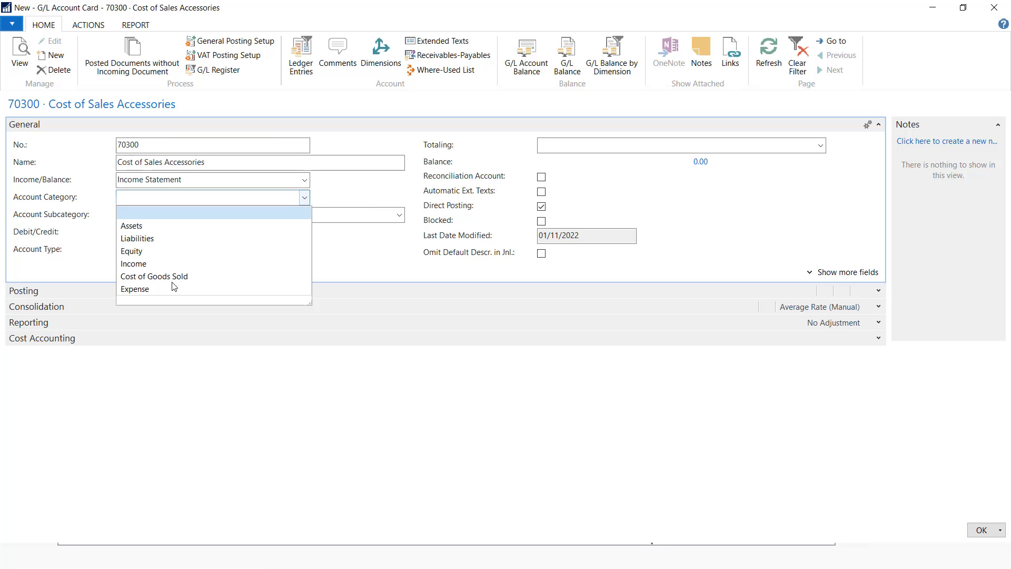
click(173, 278)
click(980, 529)
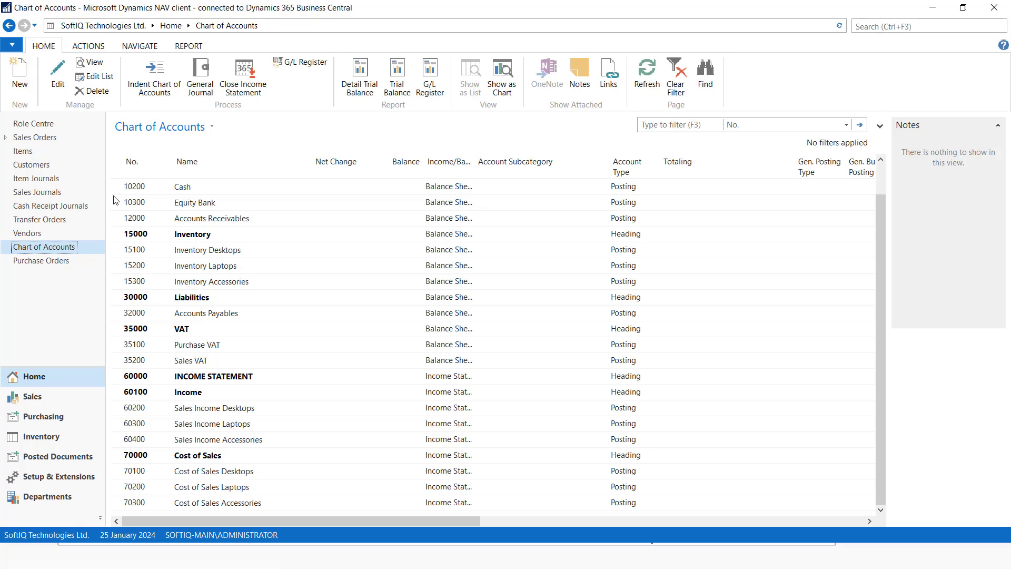
click(18, 80)
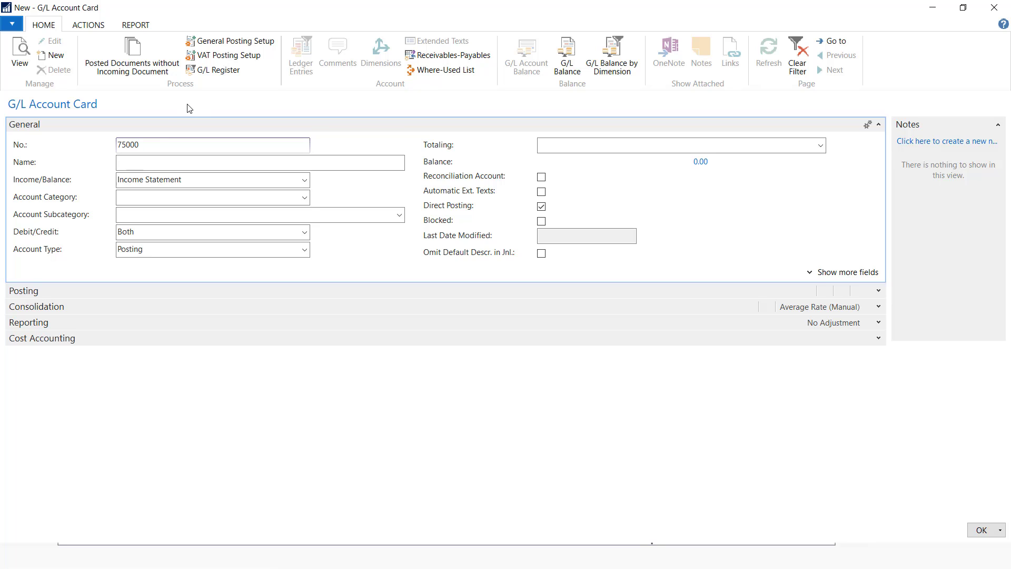
Save account 75000 Purchases as a Heading account
click(156, 162)
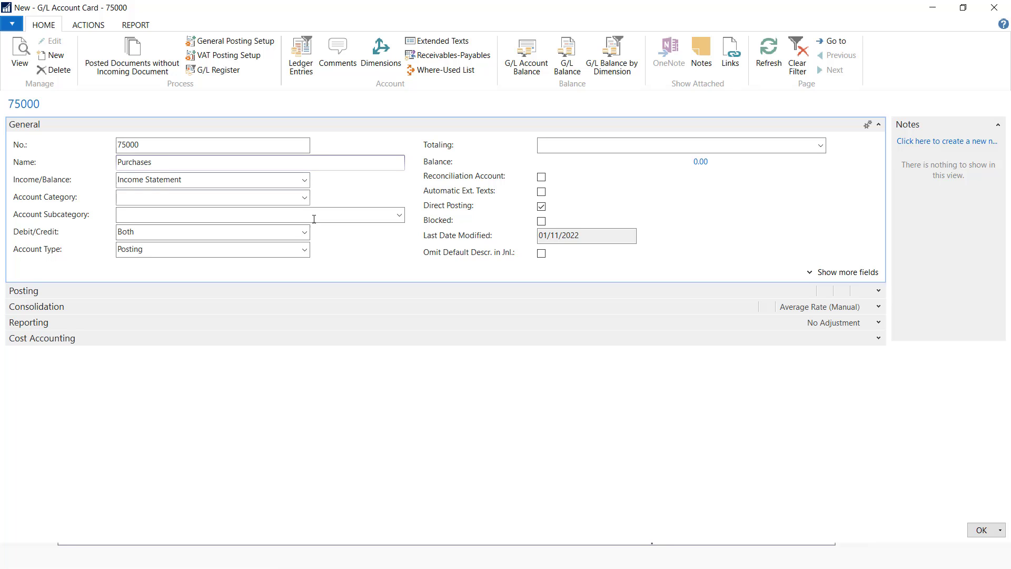
click(305, 249)
click(166, 283)
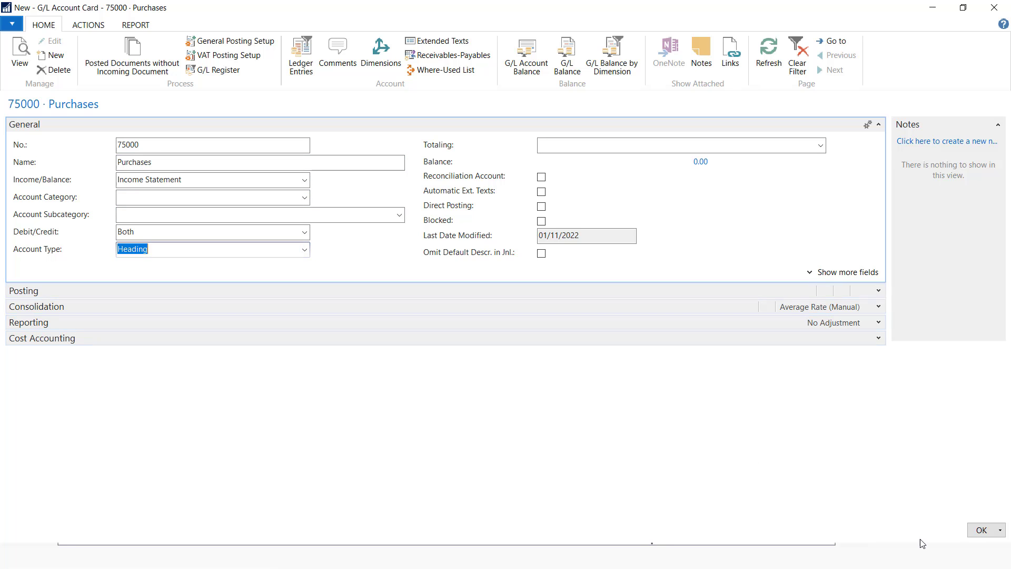
click(983, 530)
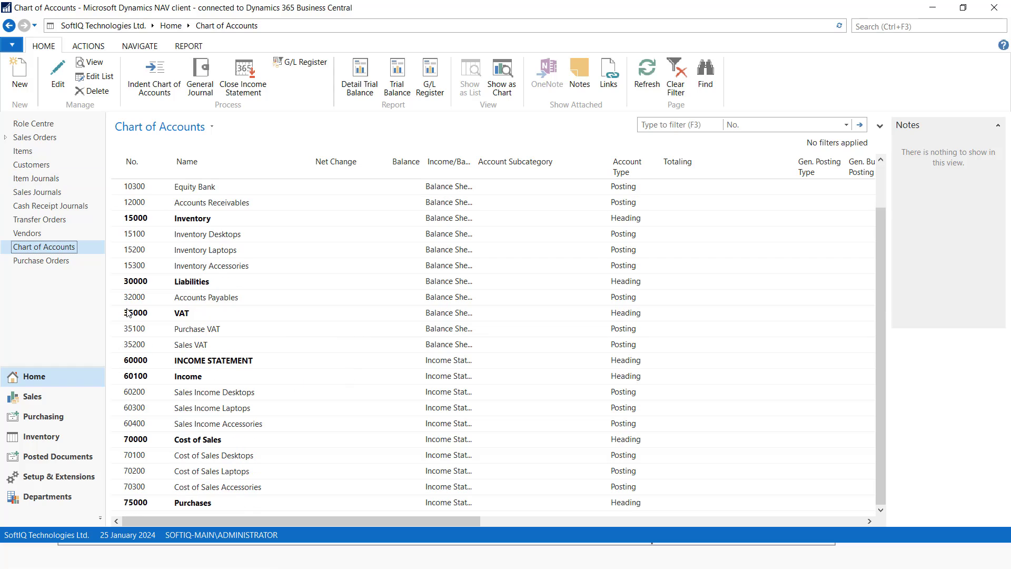
Add account 75100 Purchases Desktops in the Cost of Goods Sold category
click(19, 73)
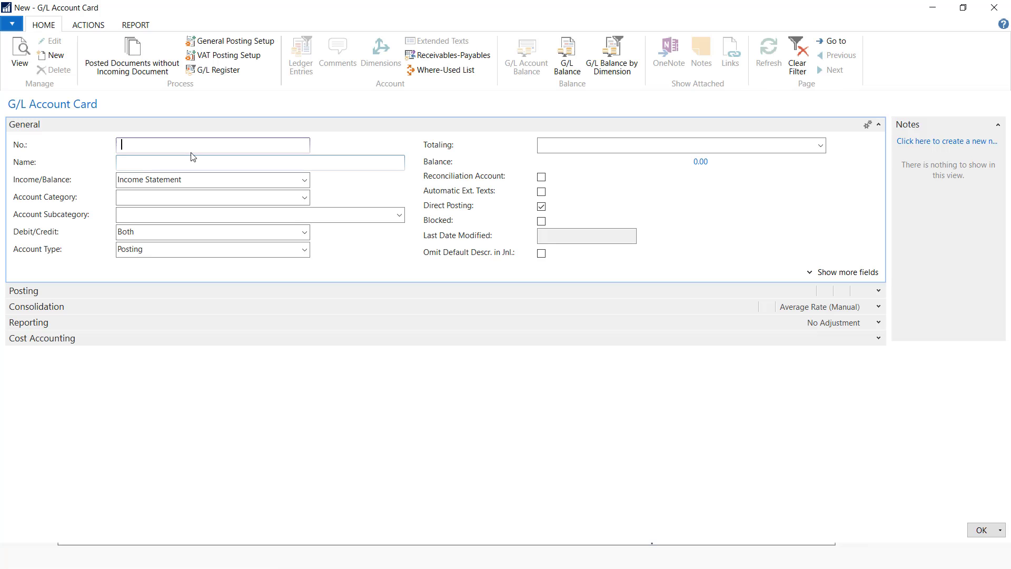
text(75100)
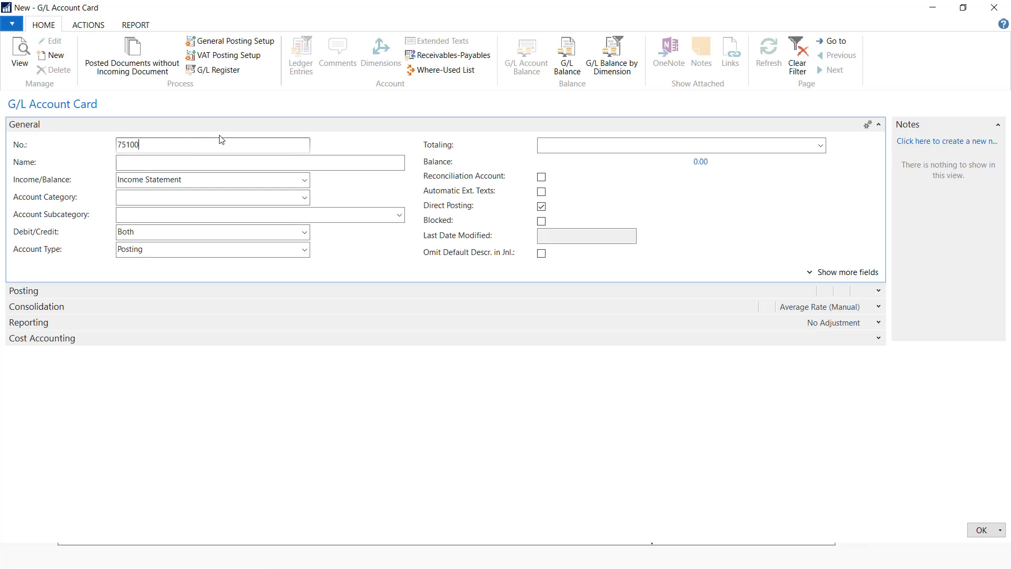
key(Tab)
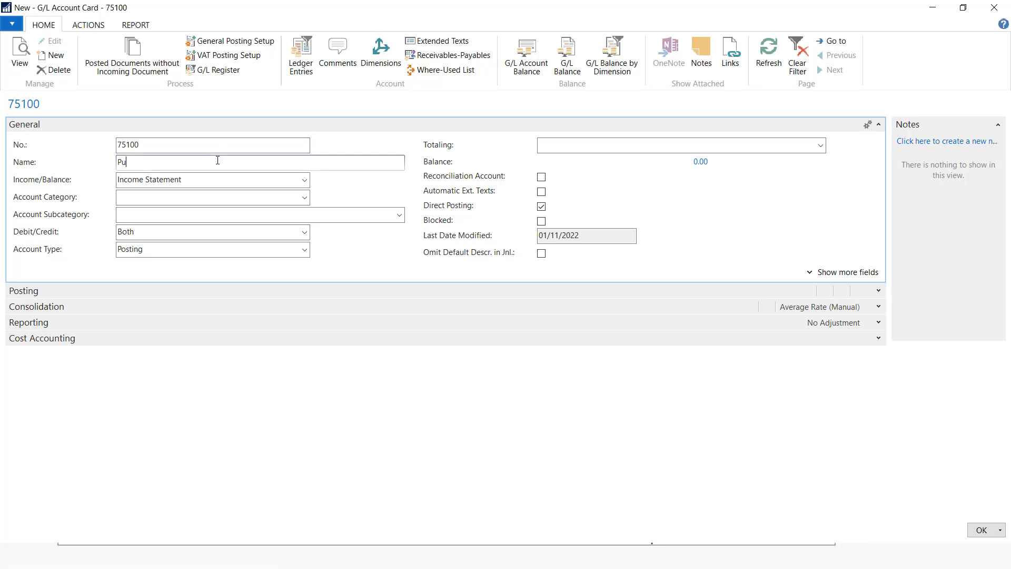
text(Purchases Desktops)
click(305, 198)
click(156, 278)
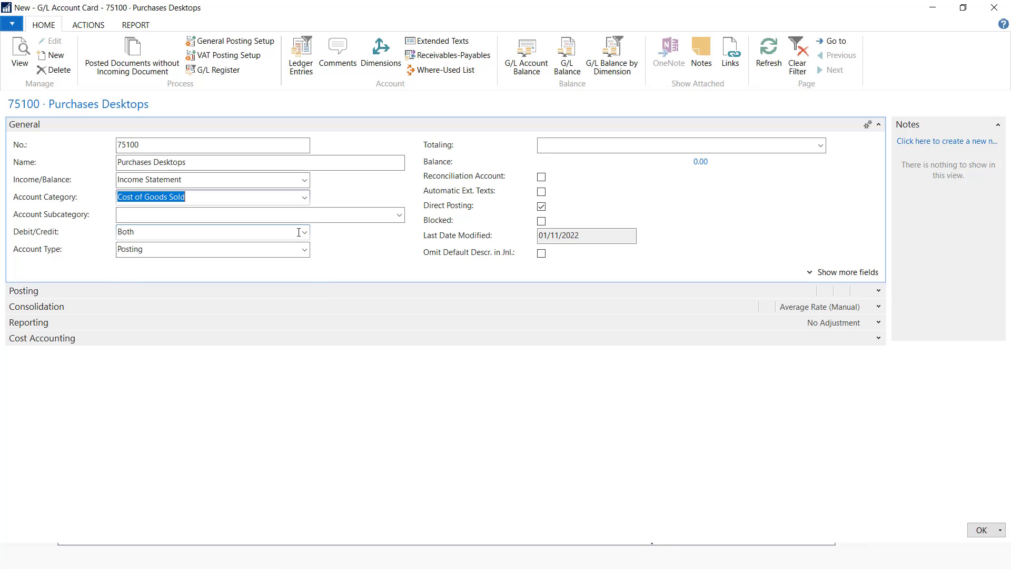
click(981, 530)
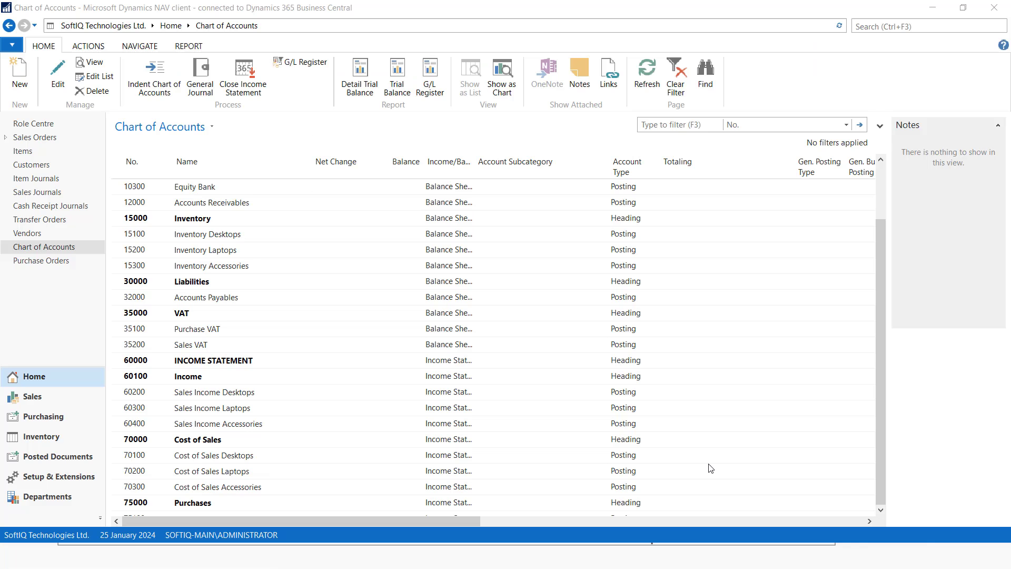
click(19, 84)
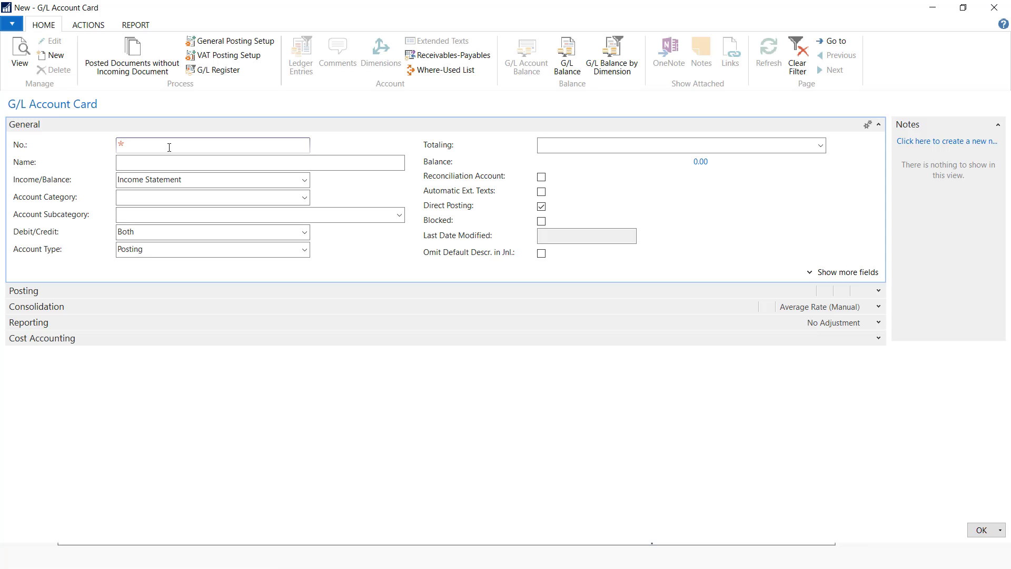
Add account 75200 Purchases Laptops in the Cost of Goods Sold category
click(184, 166)
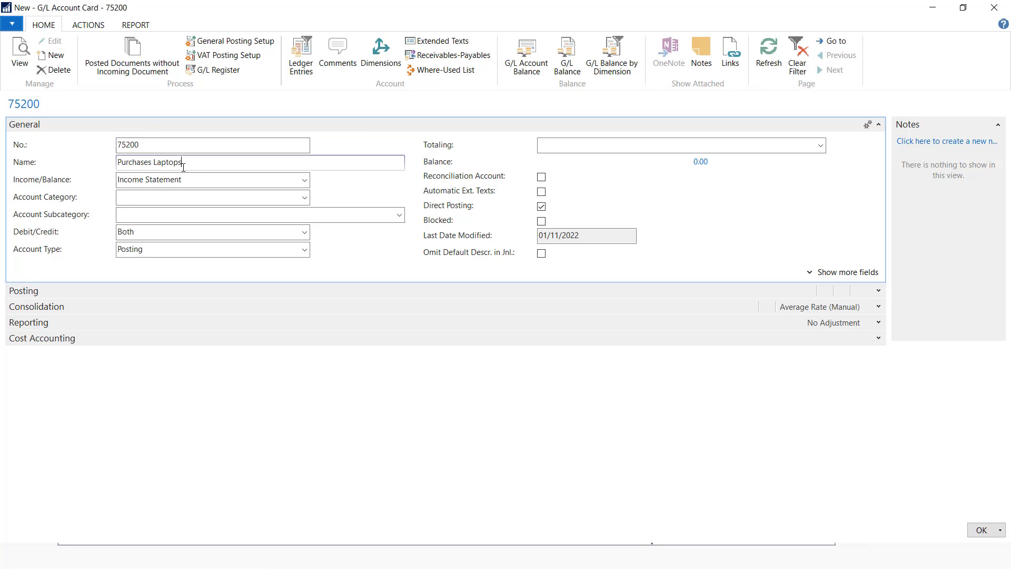
click(262, 197)
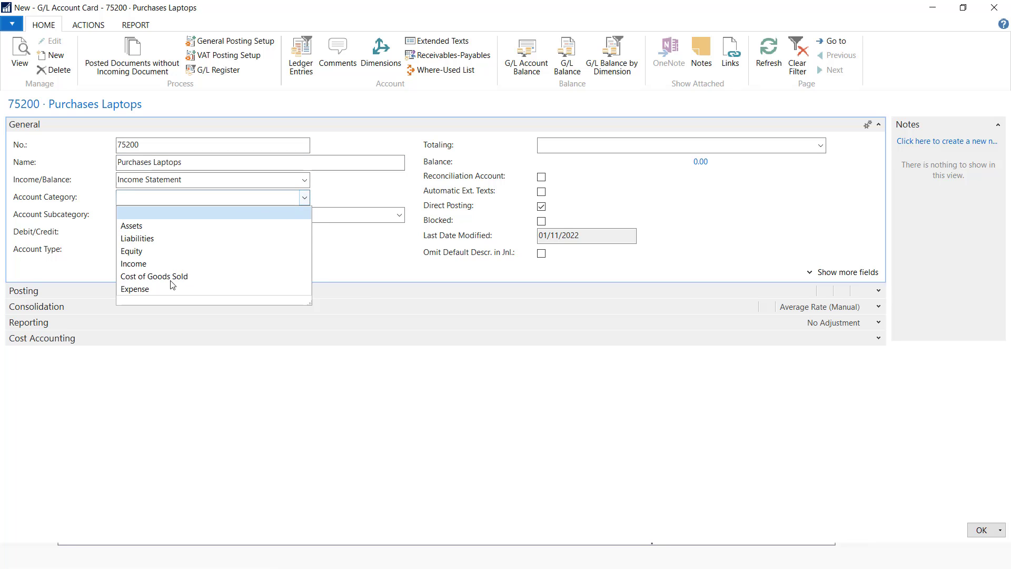
click(171, 277)
click(980, 530)
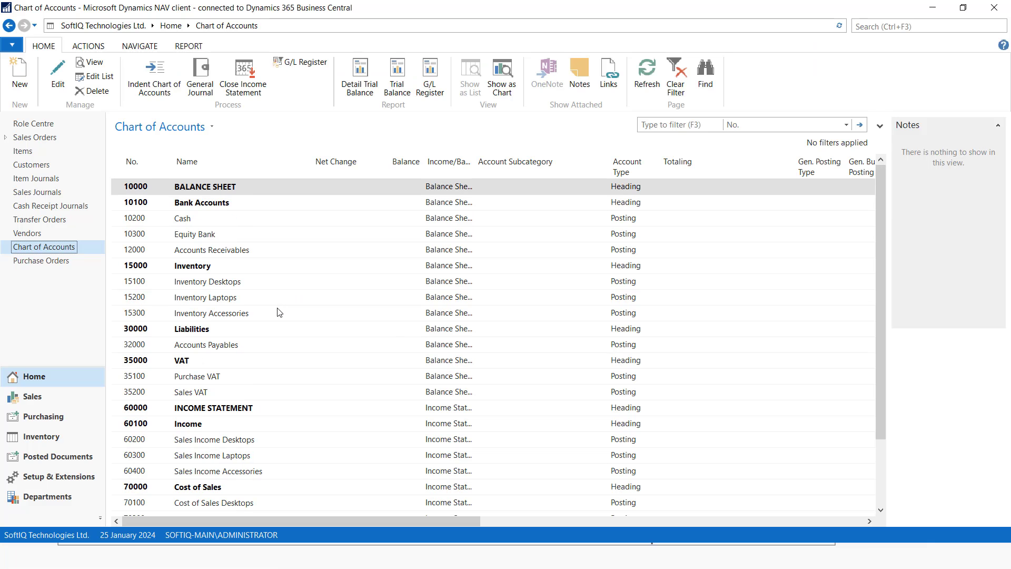
Add 75300 Purchases Accessories as Cost of Goods Sold, then return to PowerPoint
click(25, 66)
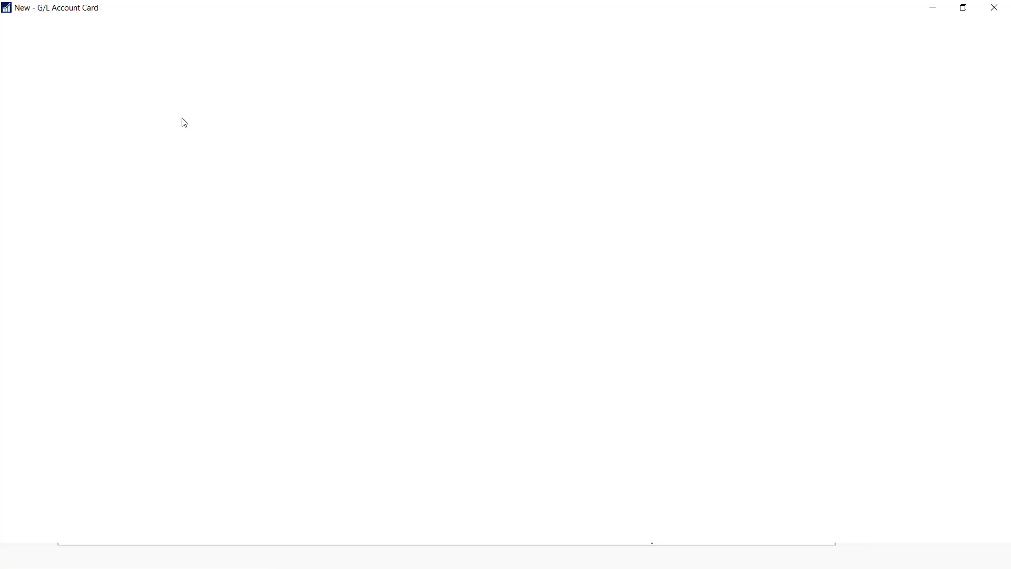
text(75300)
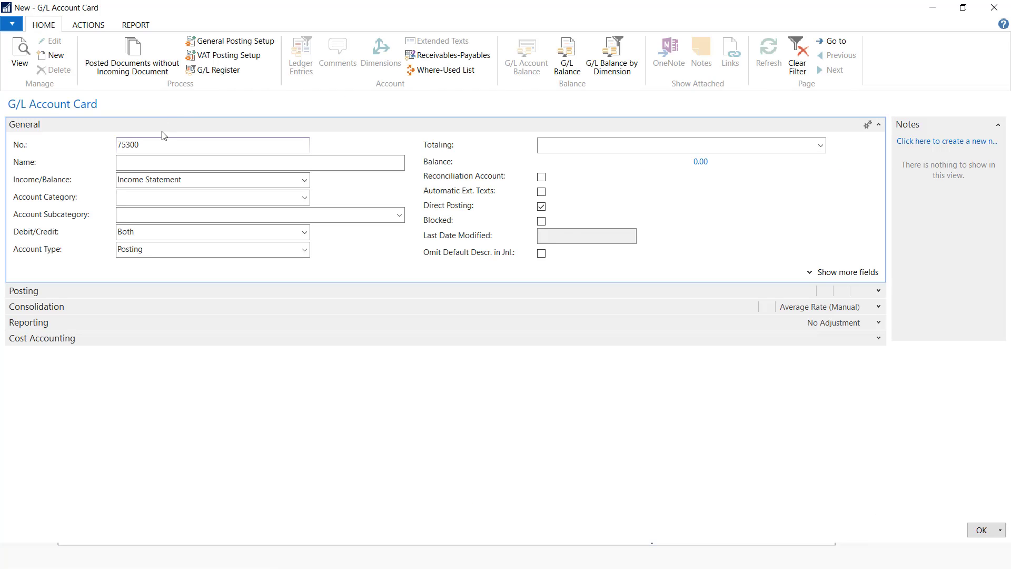
click(162, 163)
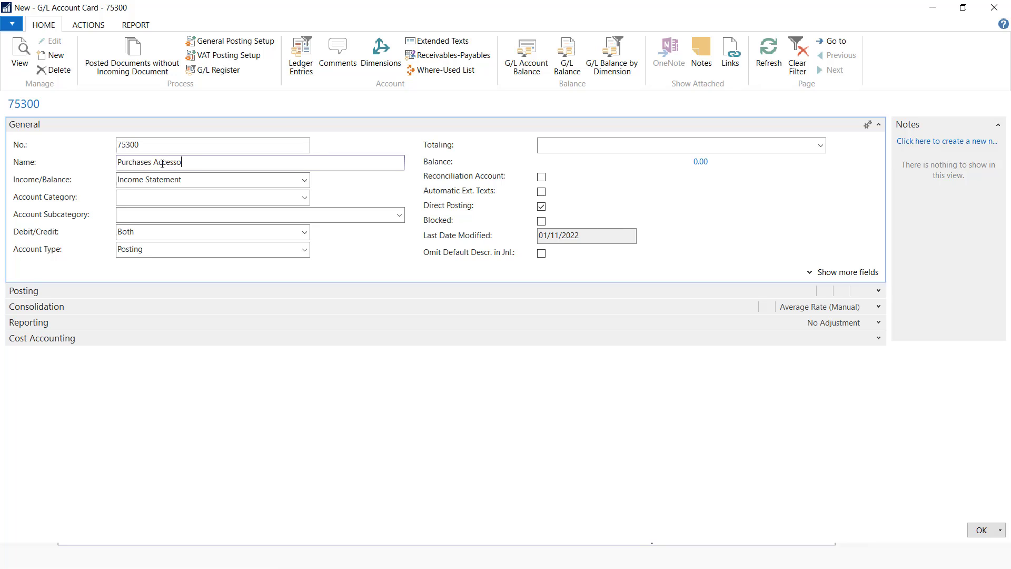
click(305, 198)
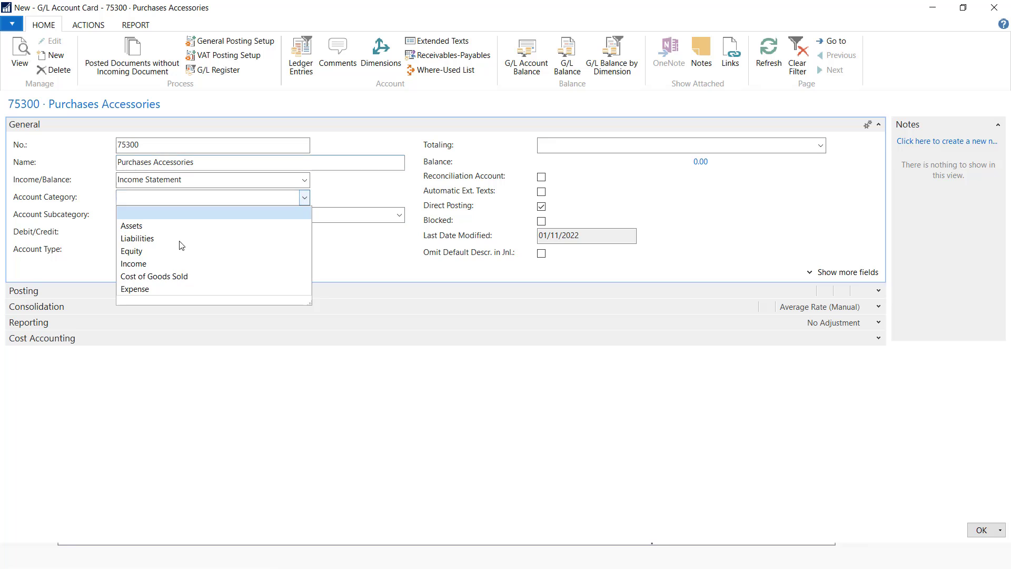
click(183, 278)
click(982, 530)
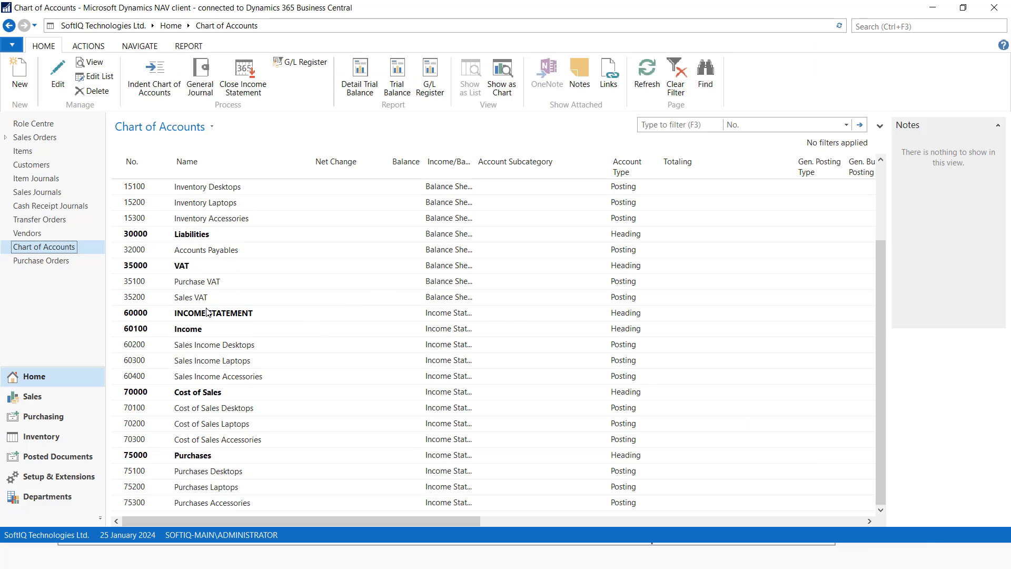
scroll(208, 312, up, 2)
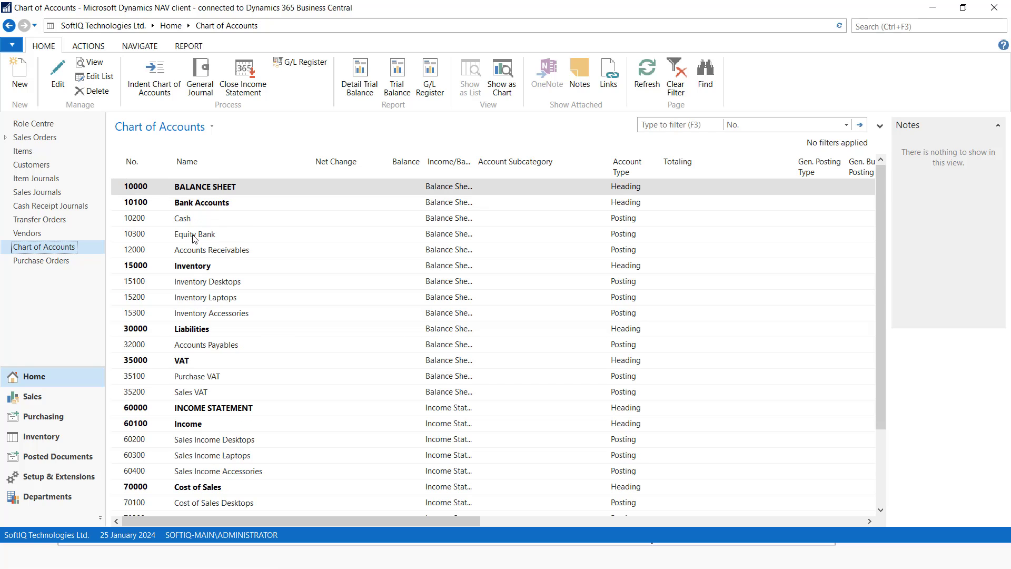
scroll(194, 239, down, 2)
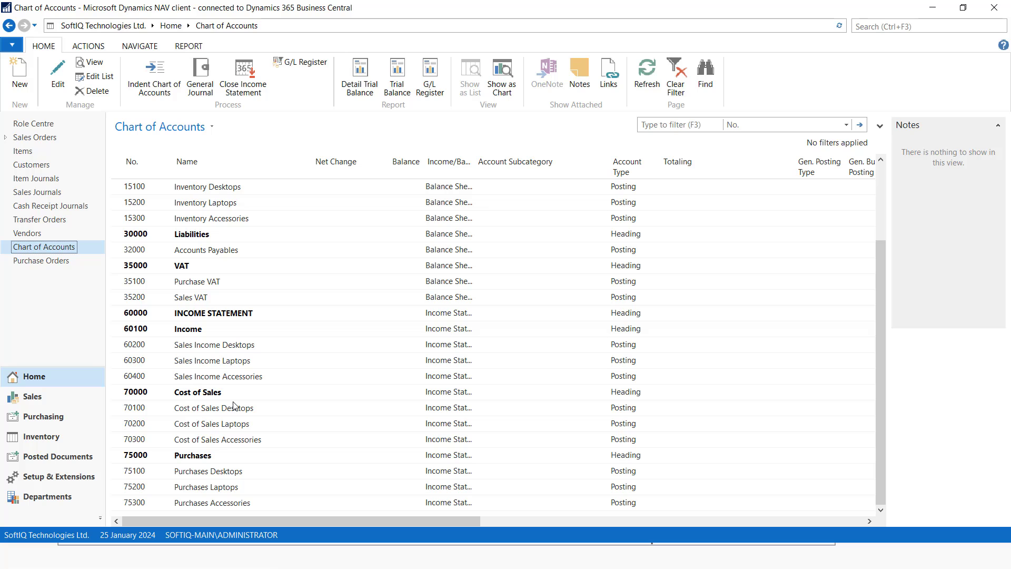
key(alt+Tab)
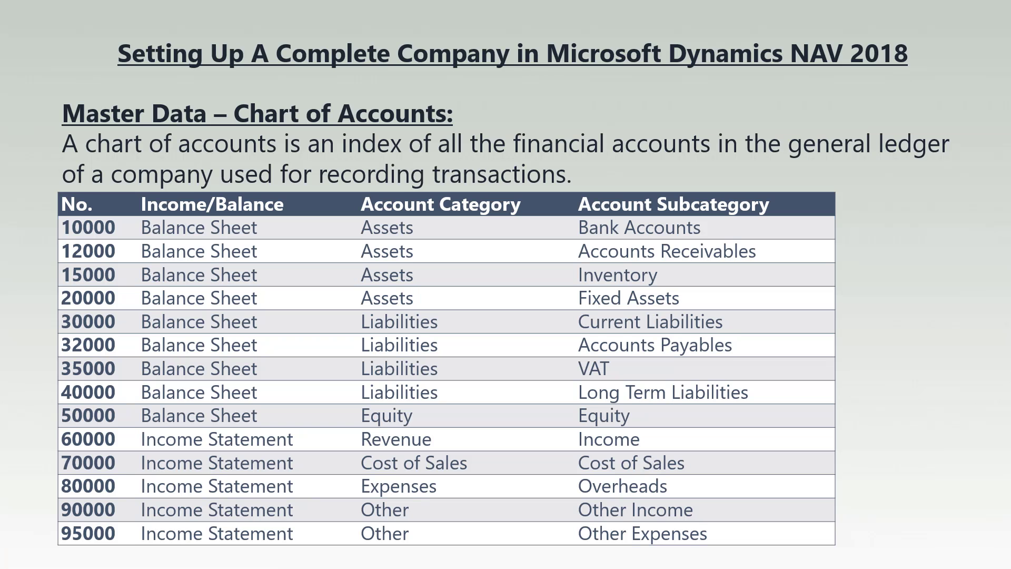
Advance to the Master Data – Items slide, then return to Dynamics NAV
key(Right)
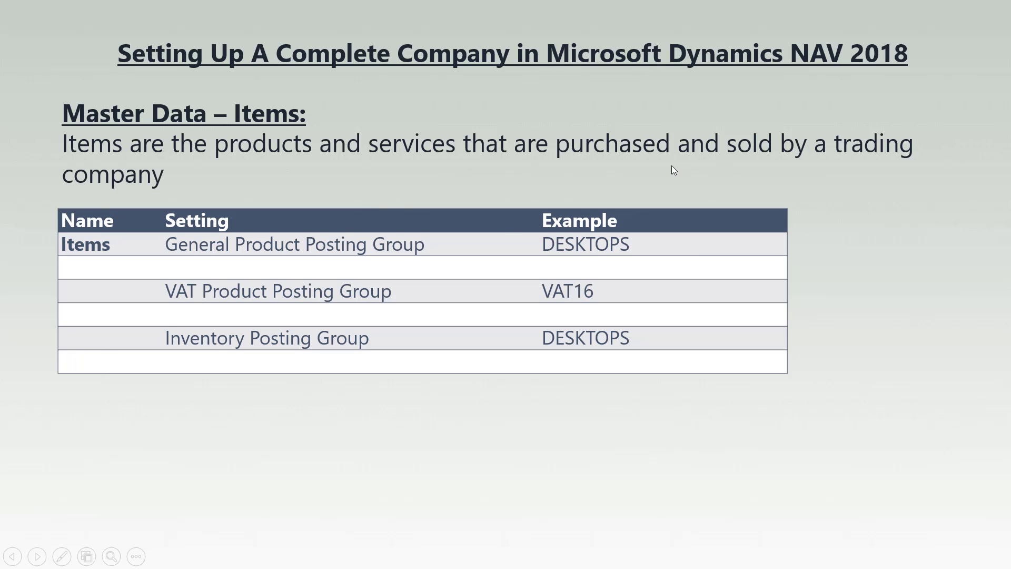
key(alt+Tab)
Start a new item card numbered 10000 for the HP Desktop
scroll(327, 330, up, 2)
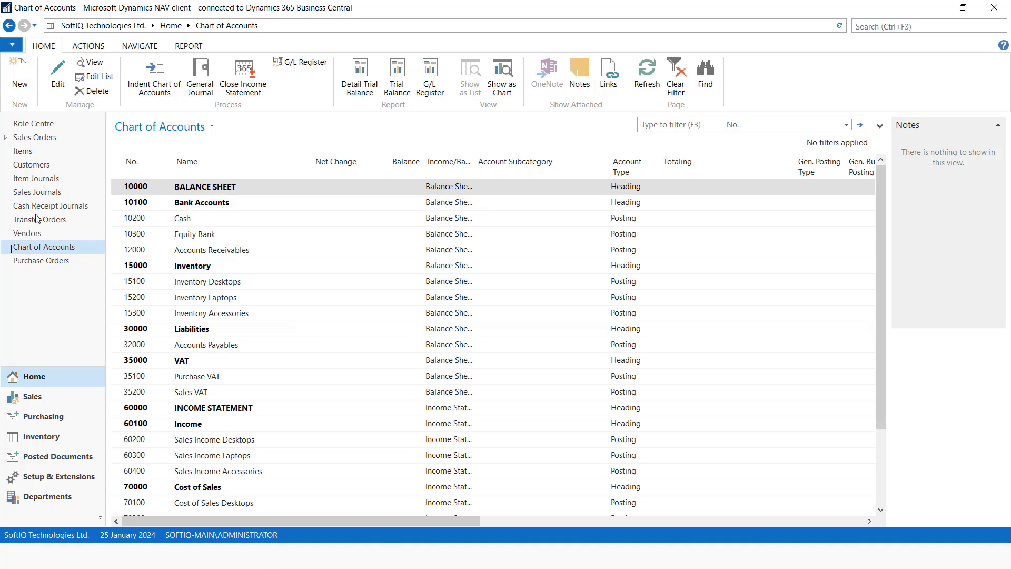
click(29, 151)
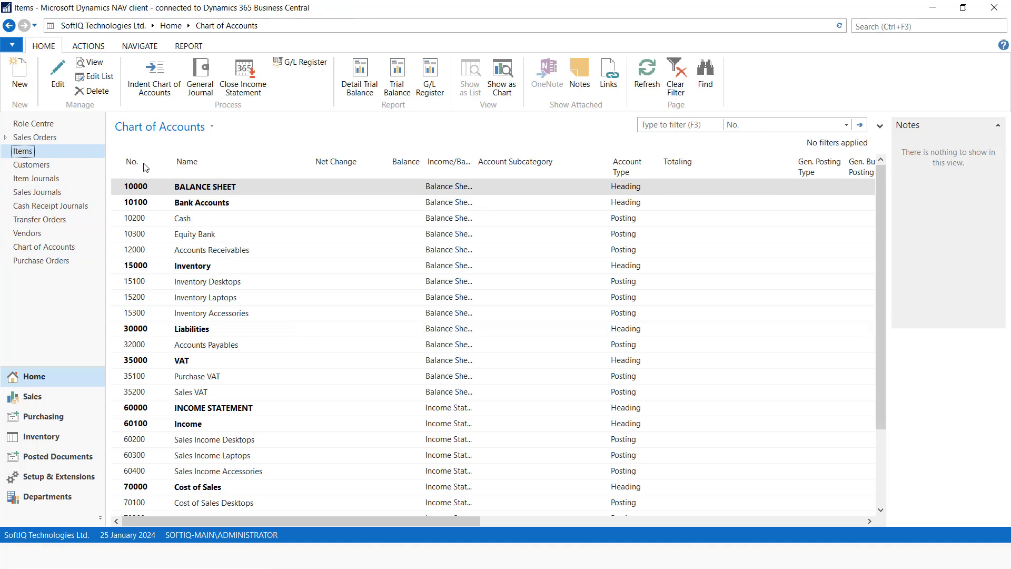
click(21, 79)
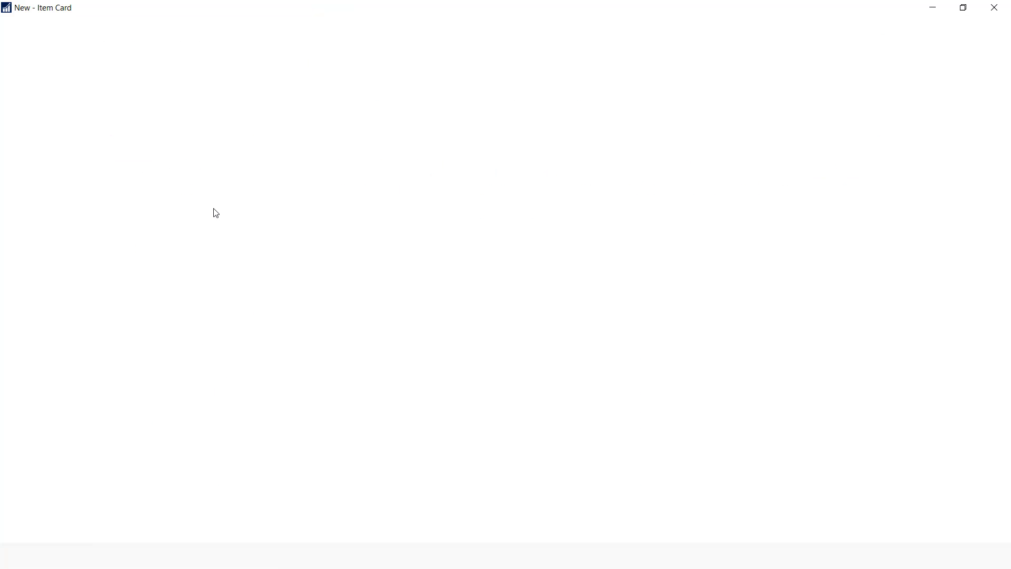
text(10000)
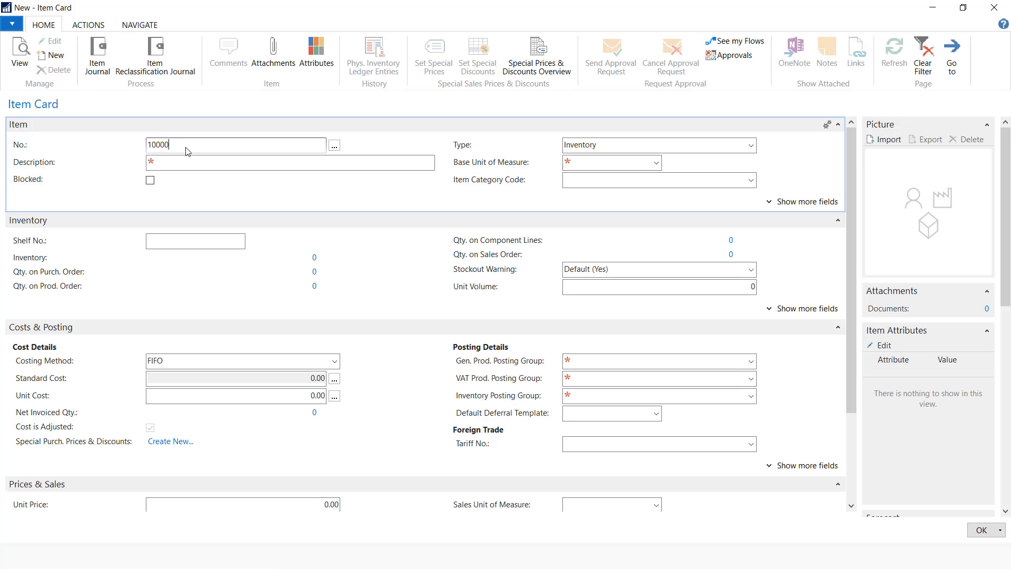
click(213, 163)
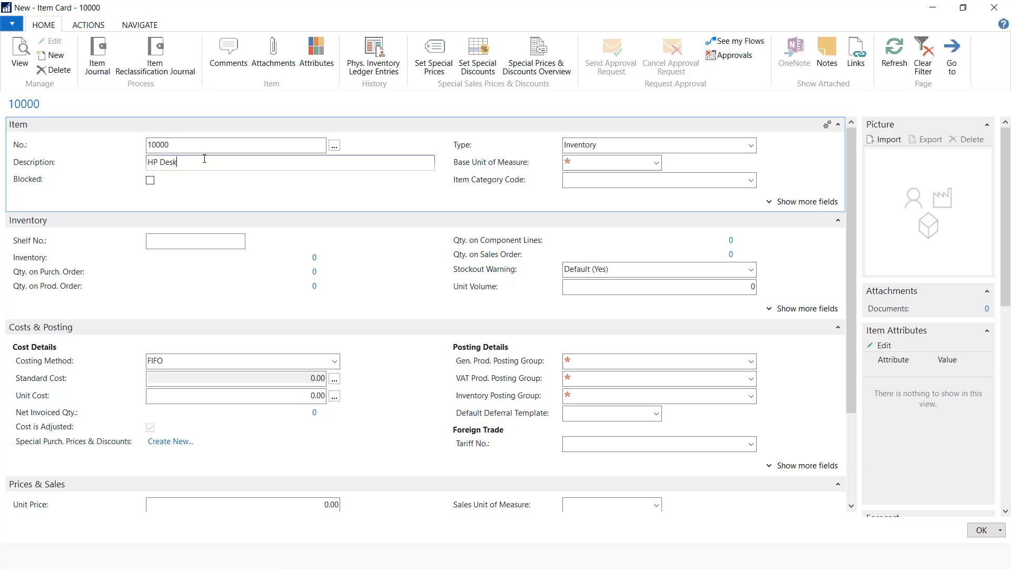
Create unit of measure PCS and set it as the item's base unit
click(656, 163)
click(573, 317)
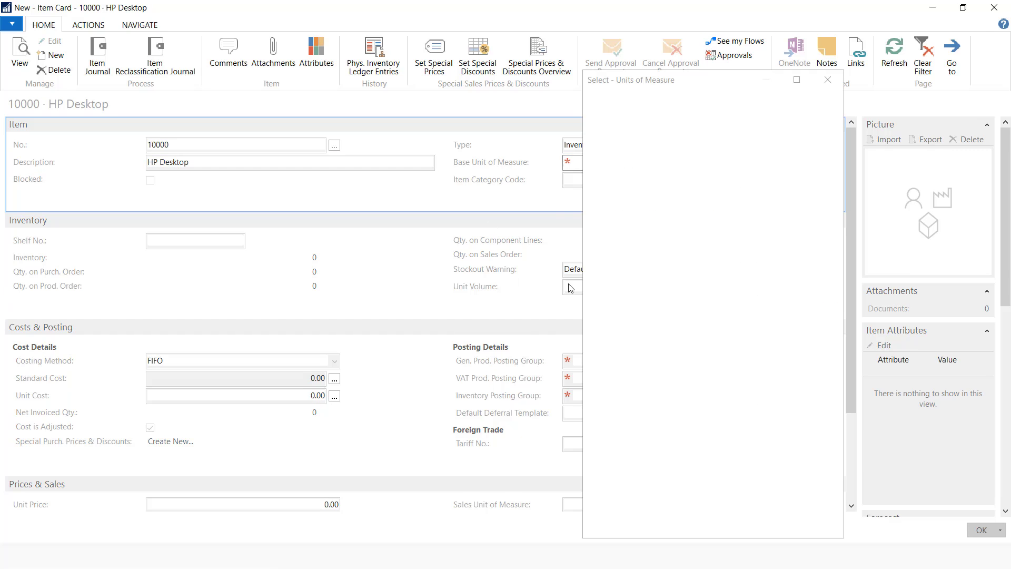
text(pcs)
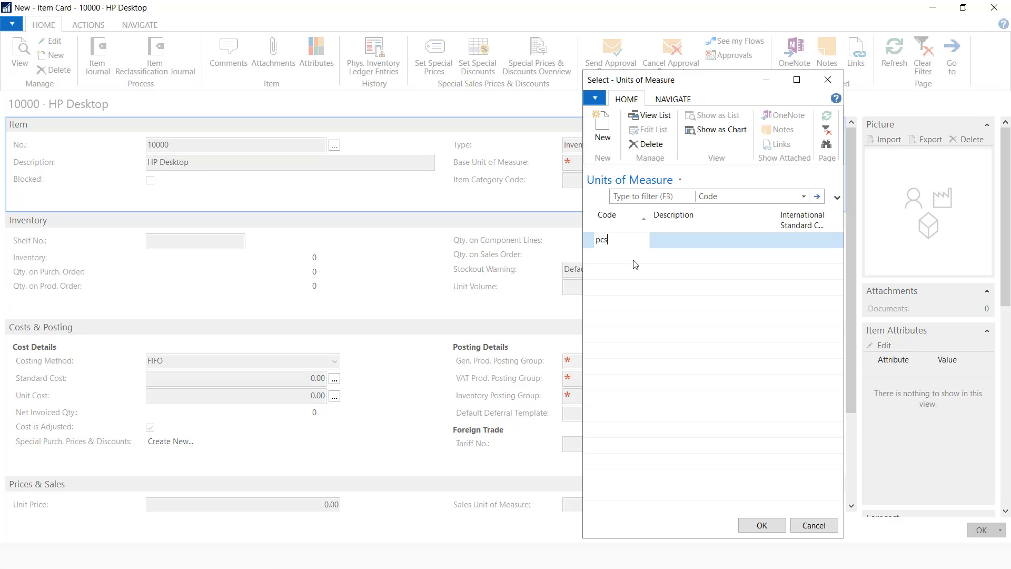
key(Tab)
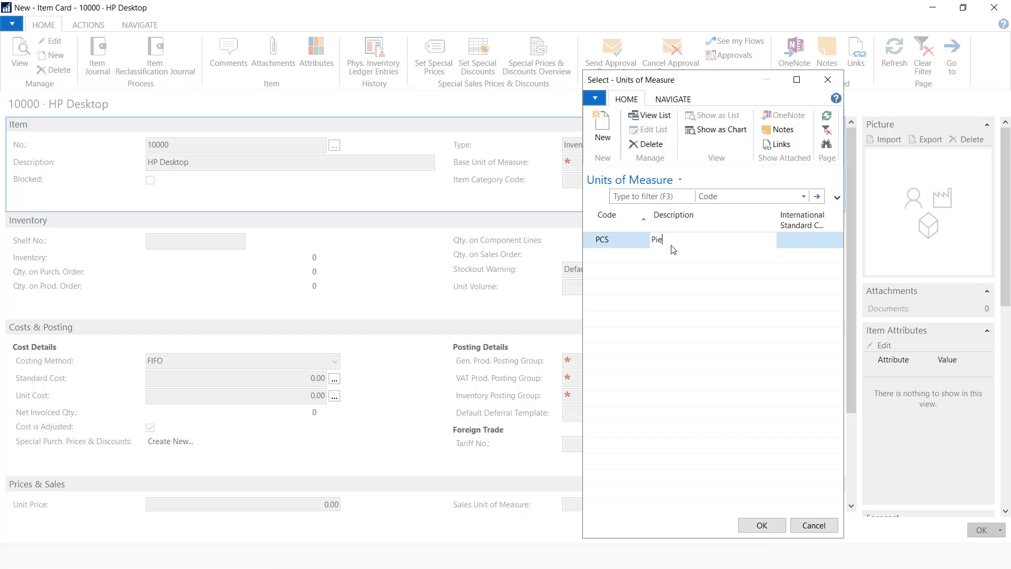
click(762, 526)
key(alt+Tab)
key(alt+Tab)
key(alt+Tab)
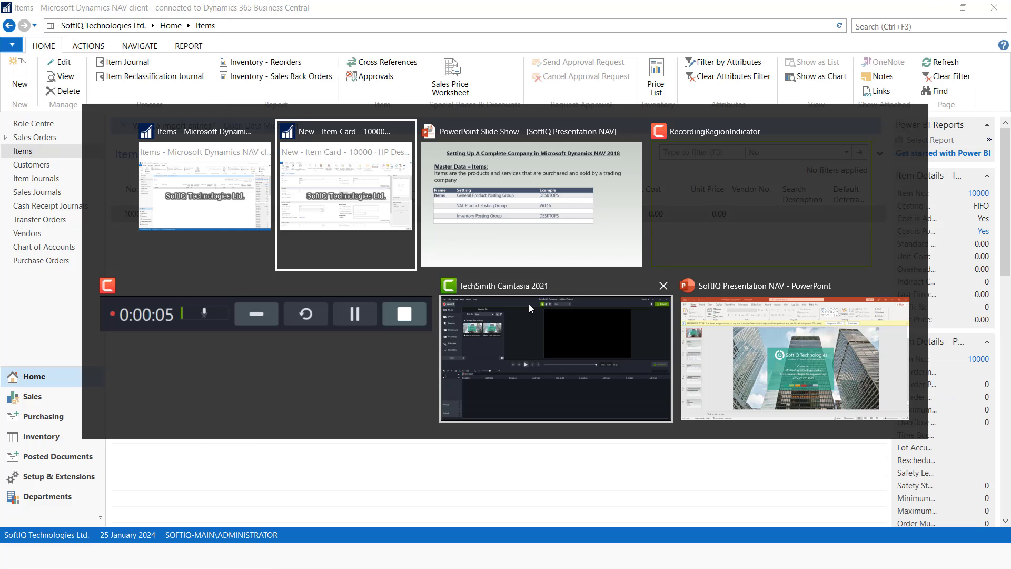
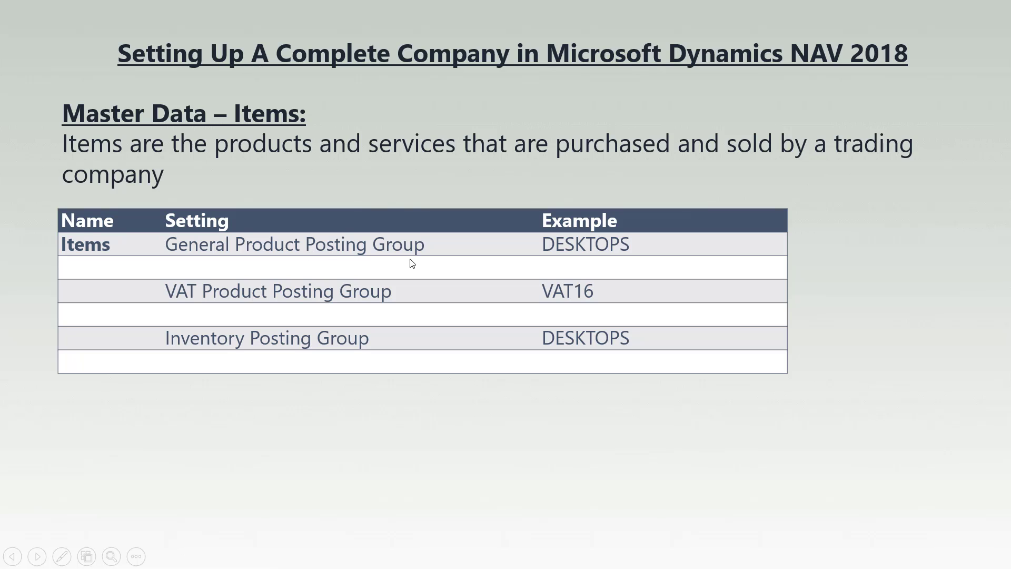
Add a new general product posting group DESKTOPS, described Desktops
key(alt+Tab)
key(alt+Tab)
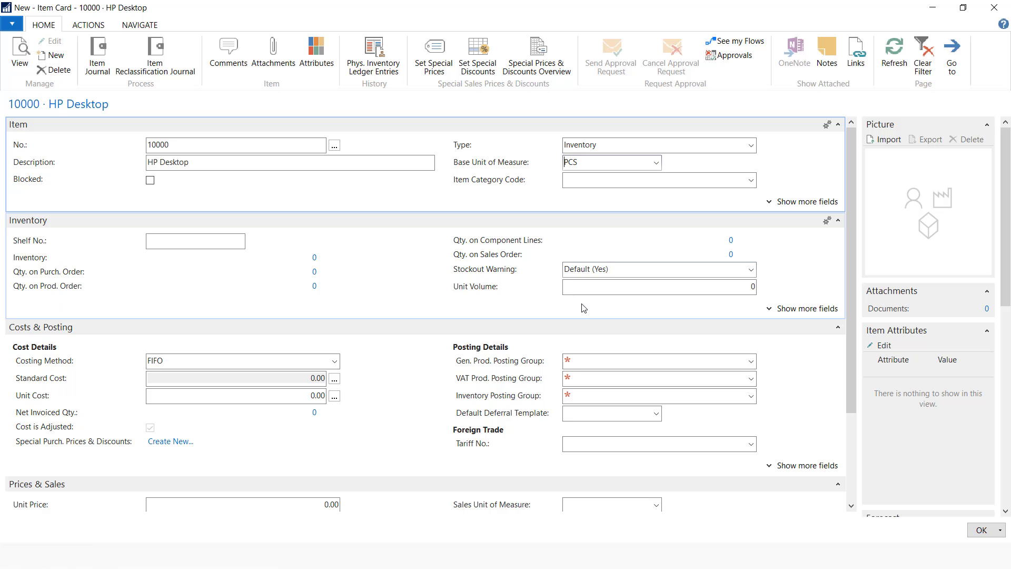
click(754, 365)
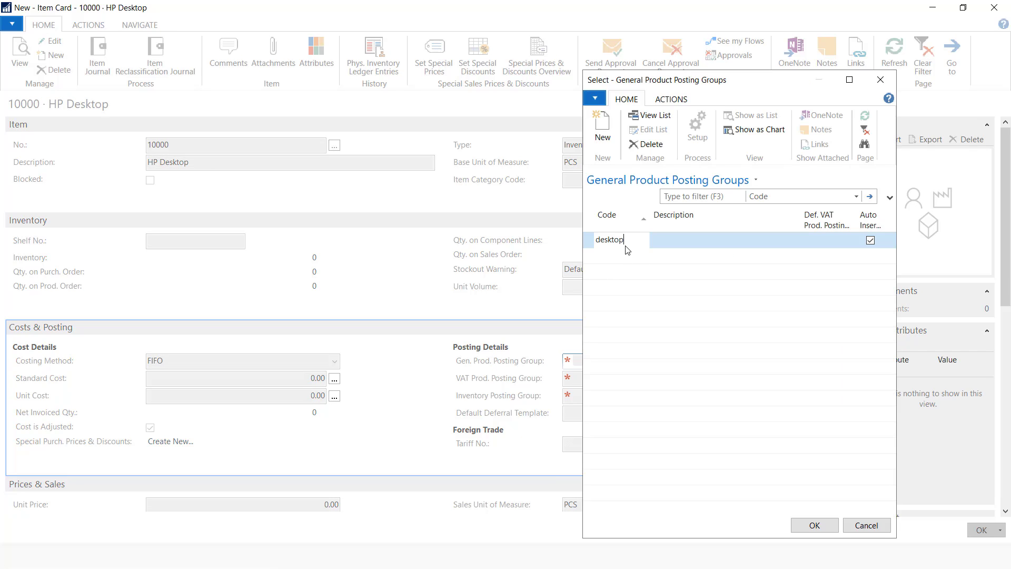
click(680, 239)
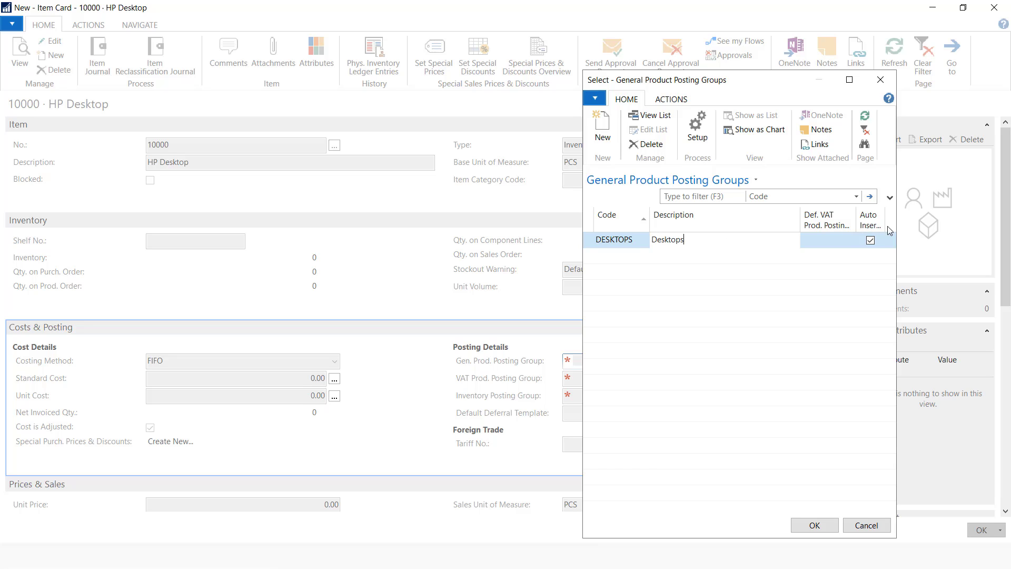
click(829, 239)
Create default VAT product posting group VAT16 and assign DESKTOPS to the HP Desktop item
click(851, 243)
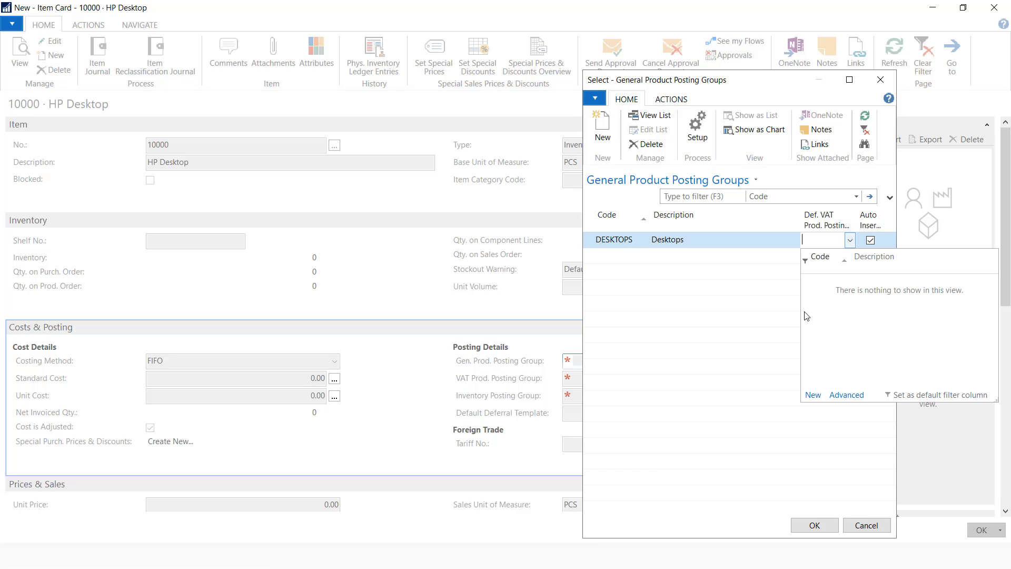
click(813, 395)
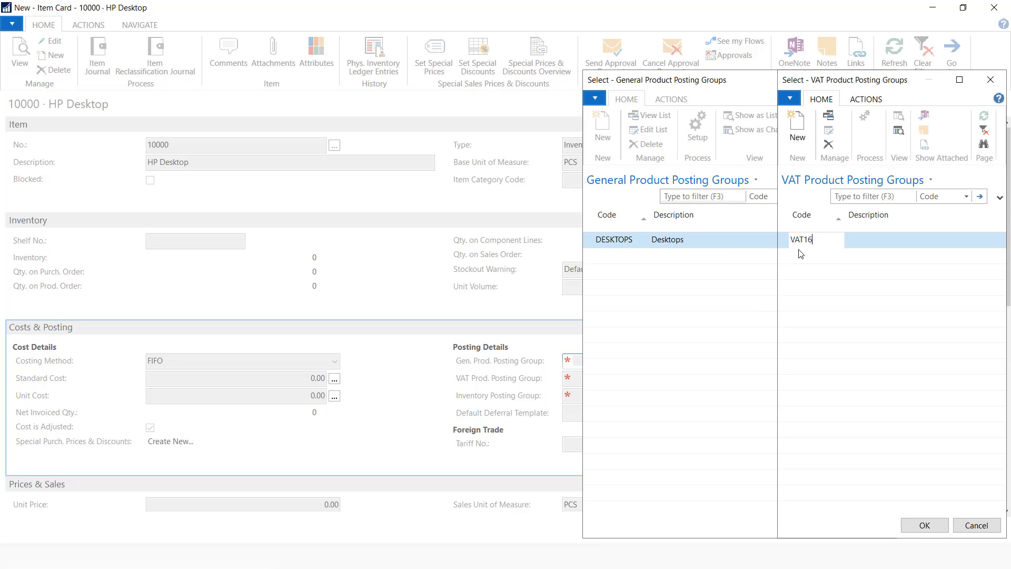
click(861, 239)
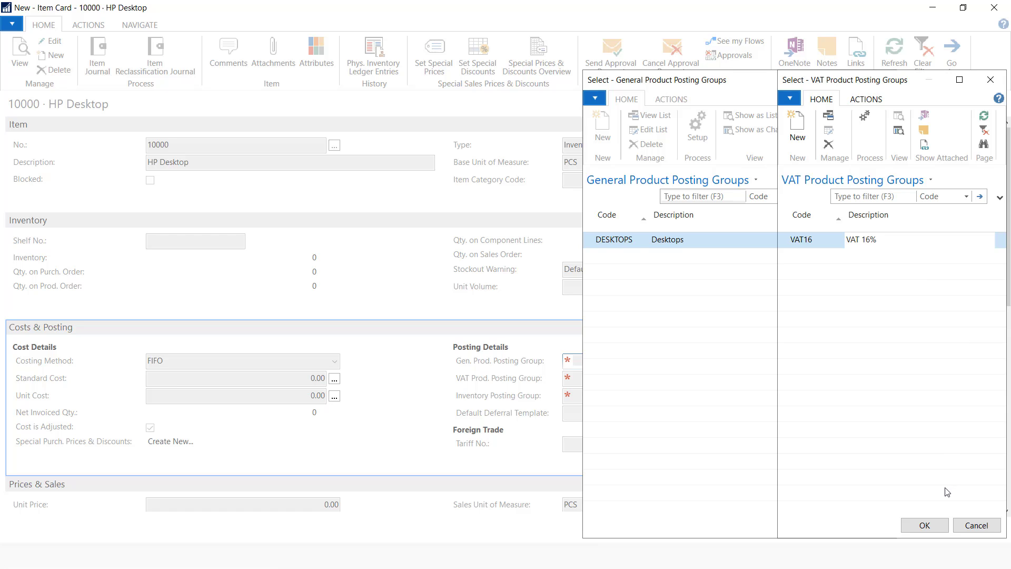
click(926, 525)
click(814, 525)
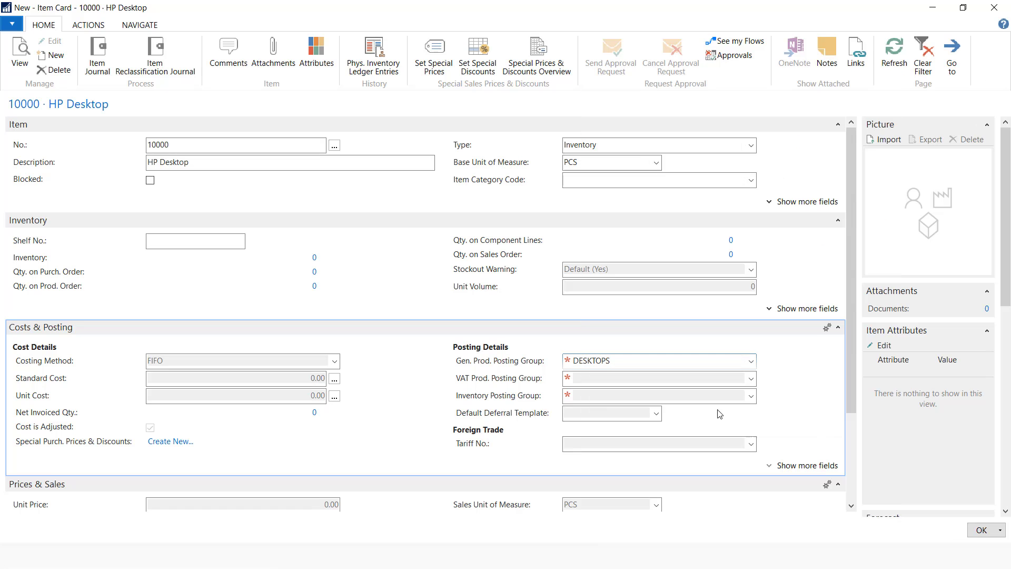
Create inventory posting group DESKTOPS and assign it to the HP Desktop
click(711, 396)
click(751, 403)
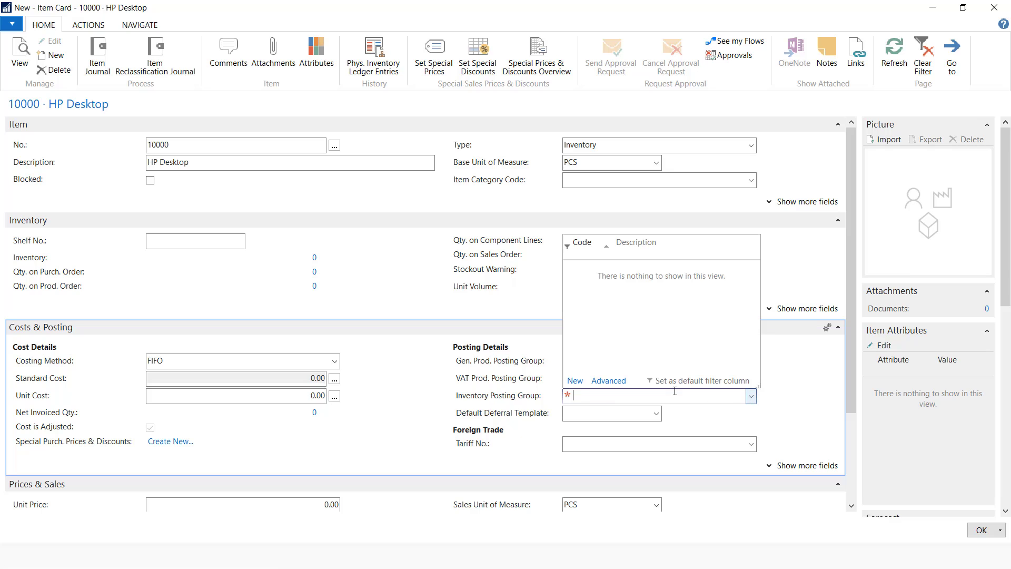
click(586, 386)
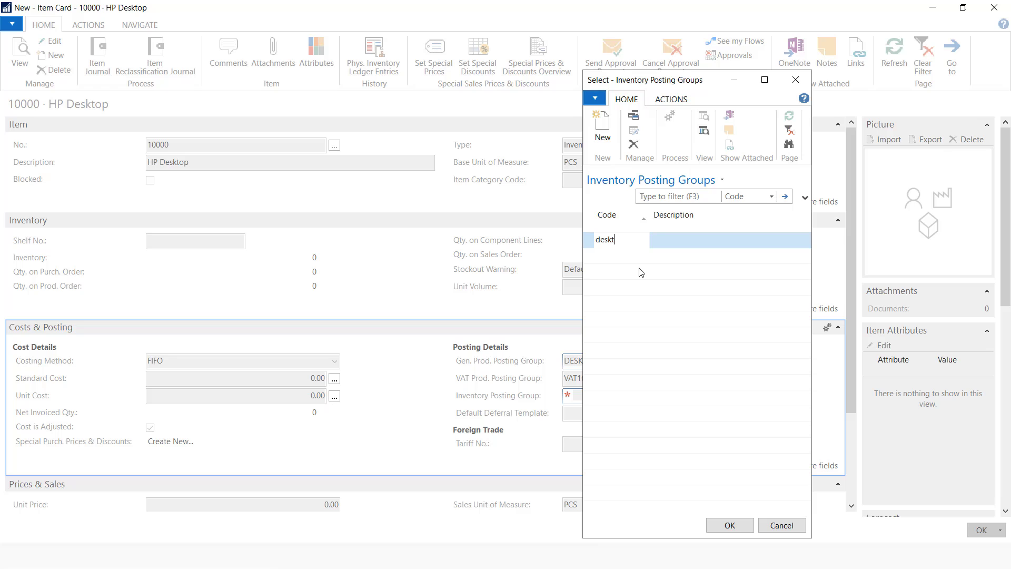
text(desktops)
click(681, 240)
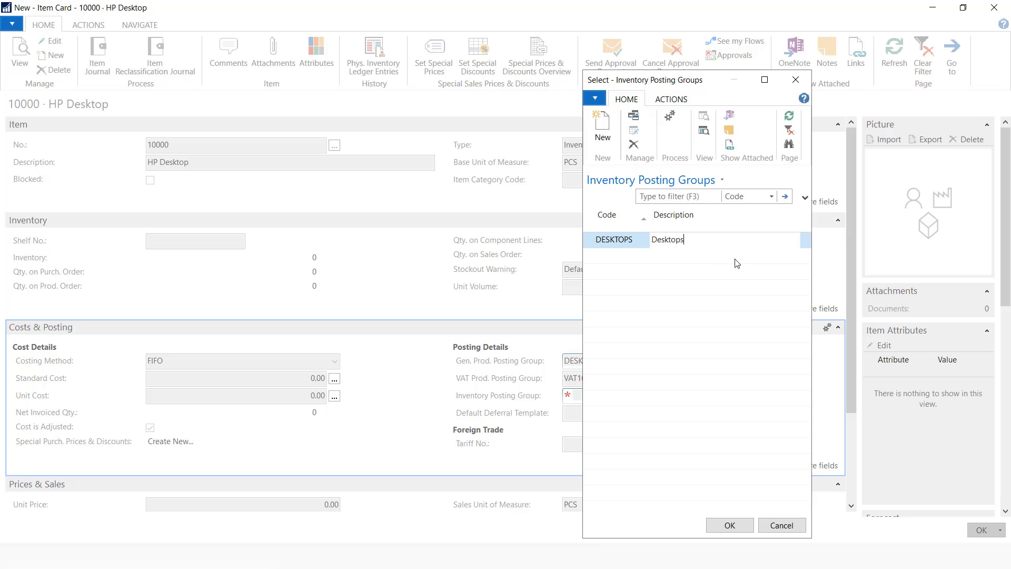
click(730, 526)
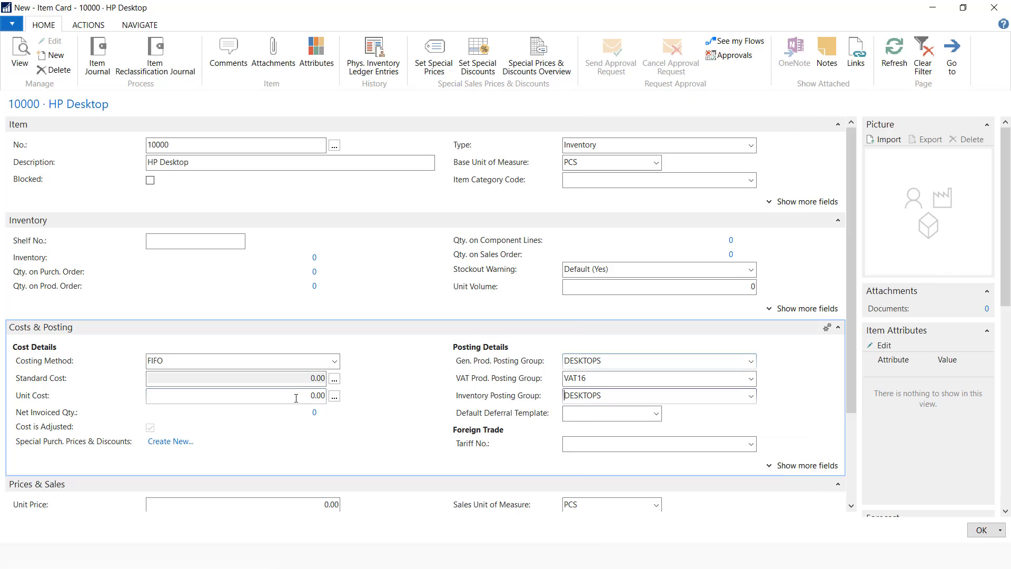
Enter unit cost 30,000 and unit price 50,000 for the HP Desktop
click(327, 399)
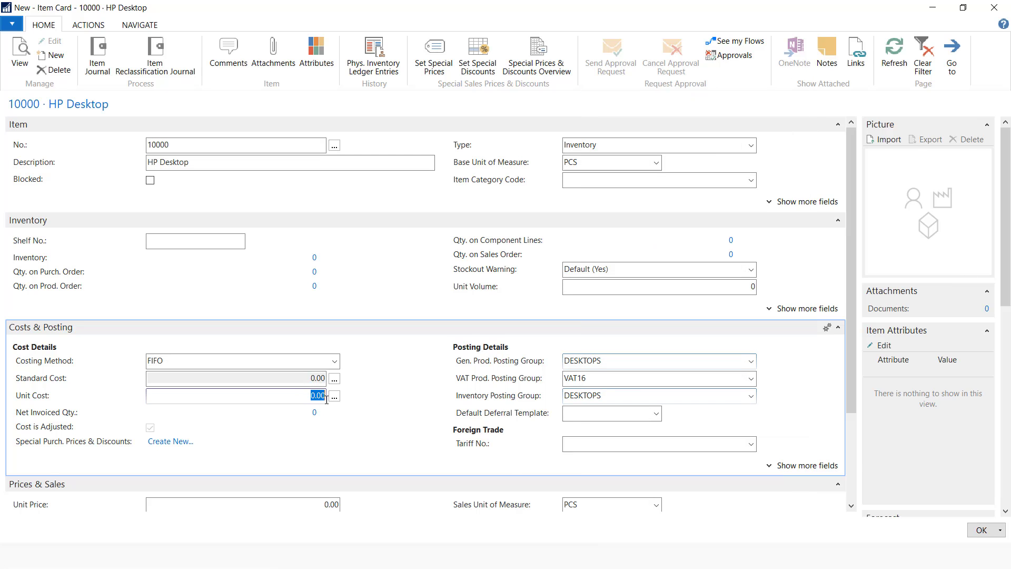
text(30000)
click(290, 501)
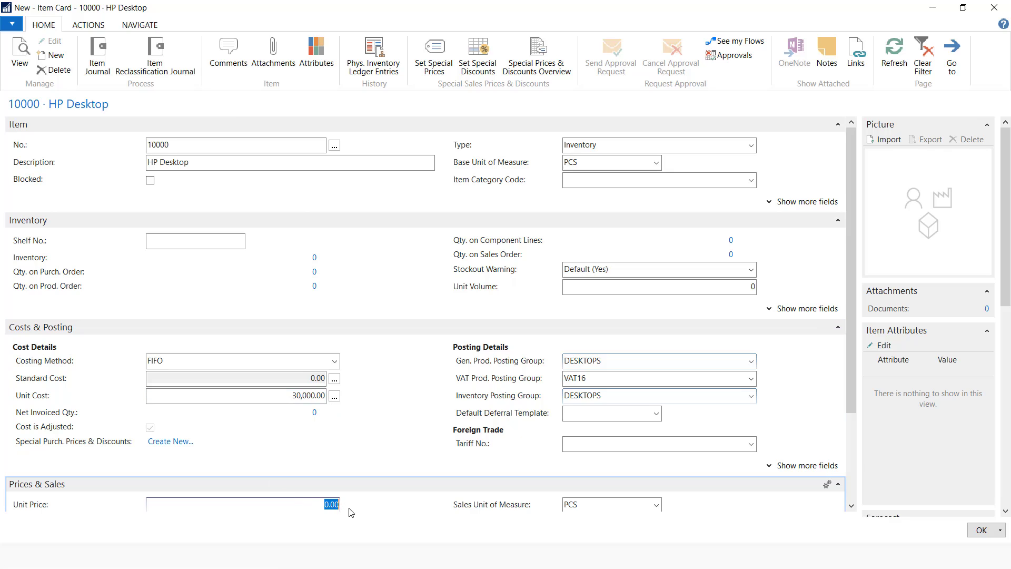
text(50000)
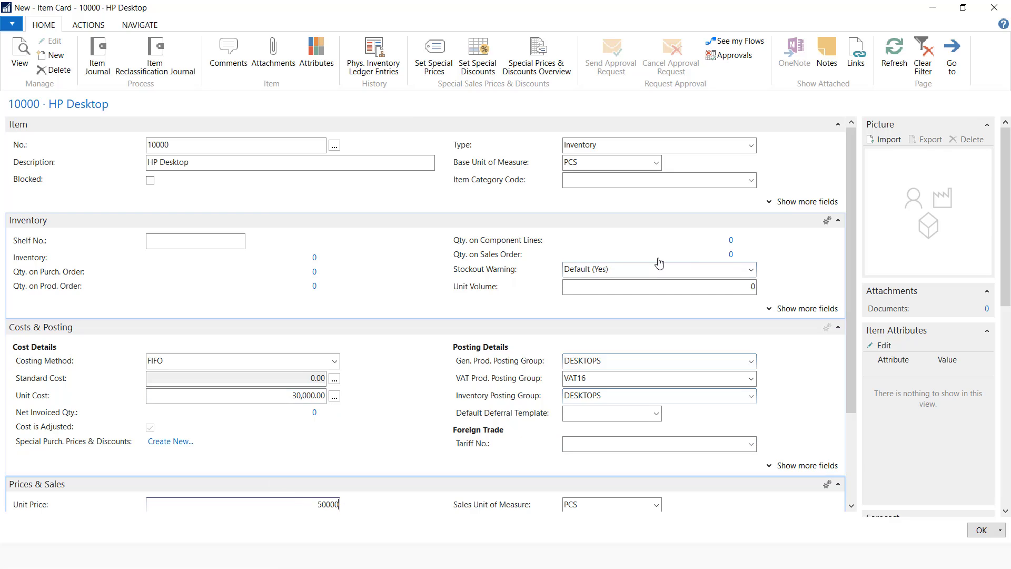
Import the HP Desktop image as the item's picture
click(884, 140)
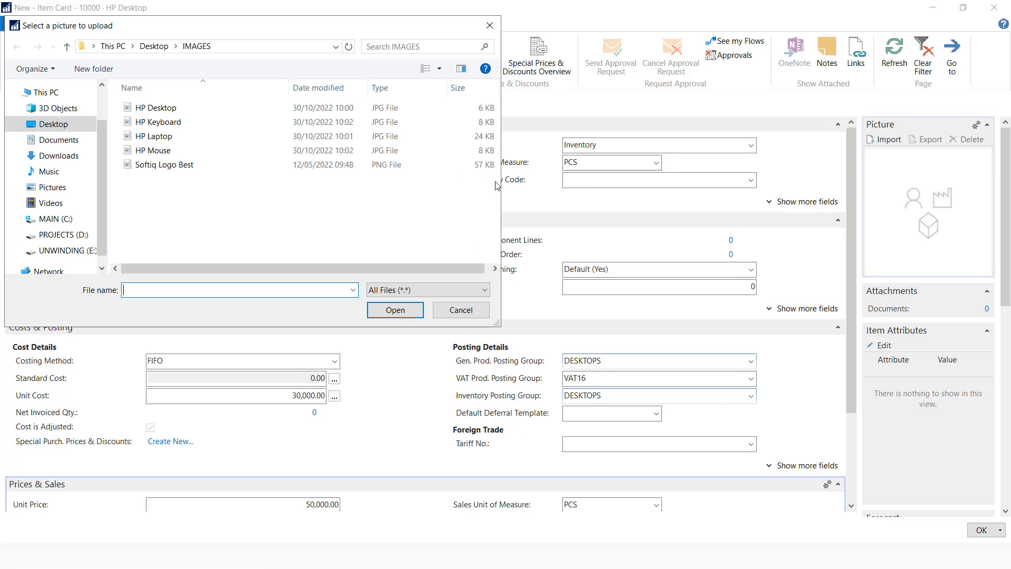
click(173, 109)
click(395, 310)
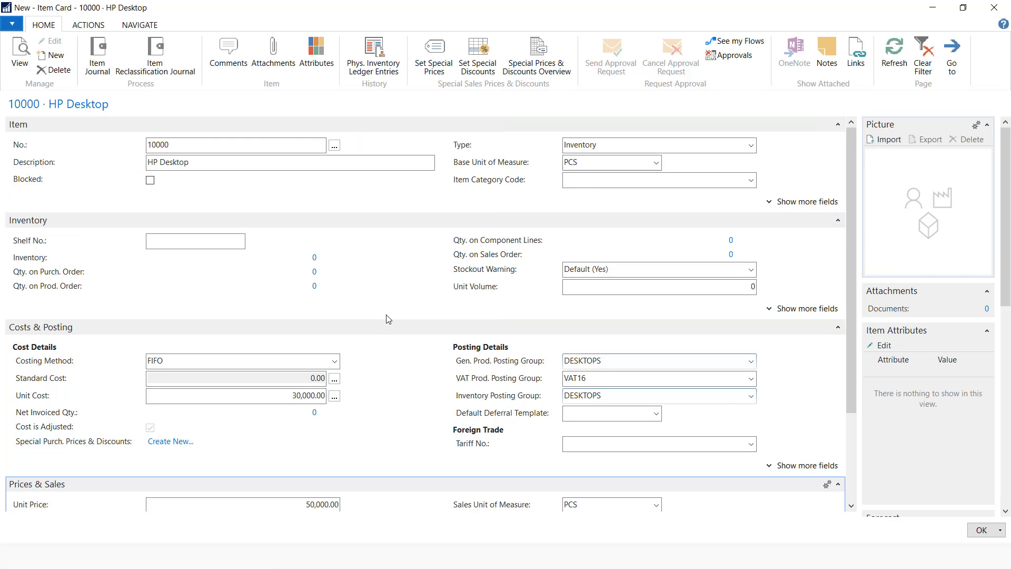
scroll(315, 373, down, 2)
scroll(315, 373, up, 4)
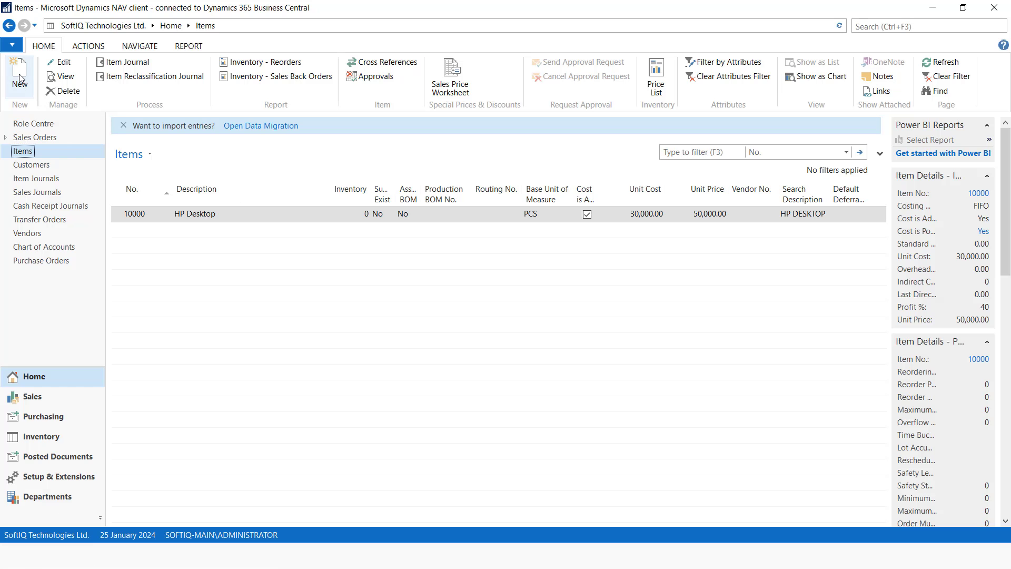
Start new item 20000 described HP Laptop with base unit PCS
click(20, 78)
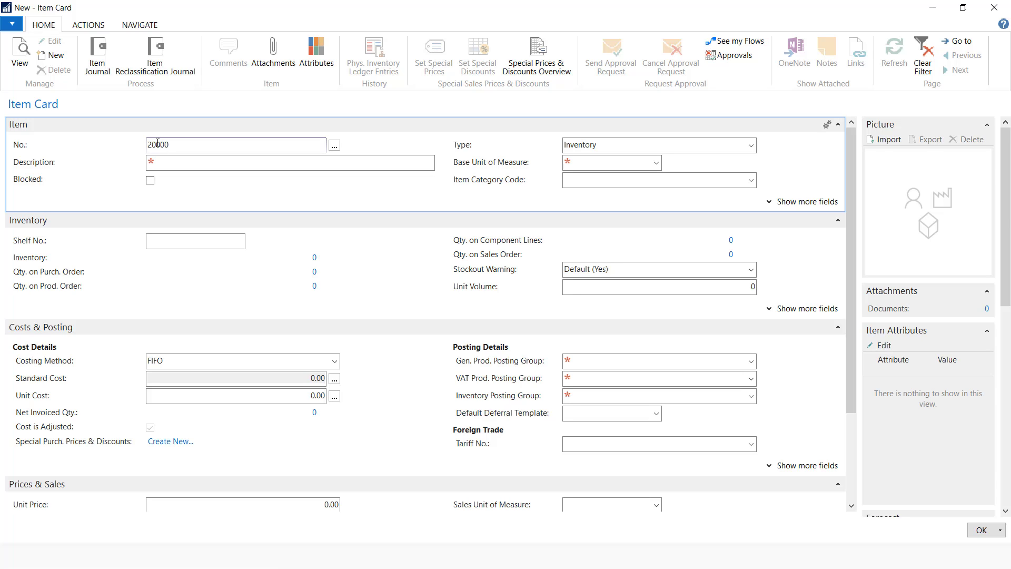
click(179, 163)
text(H)
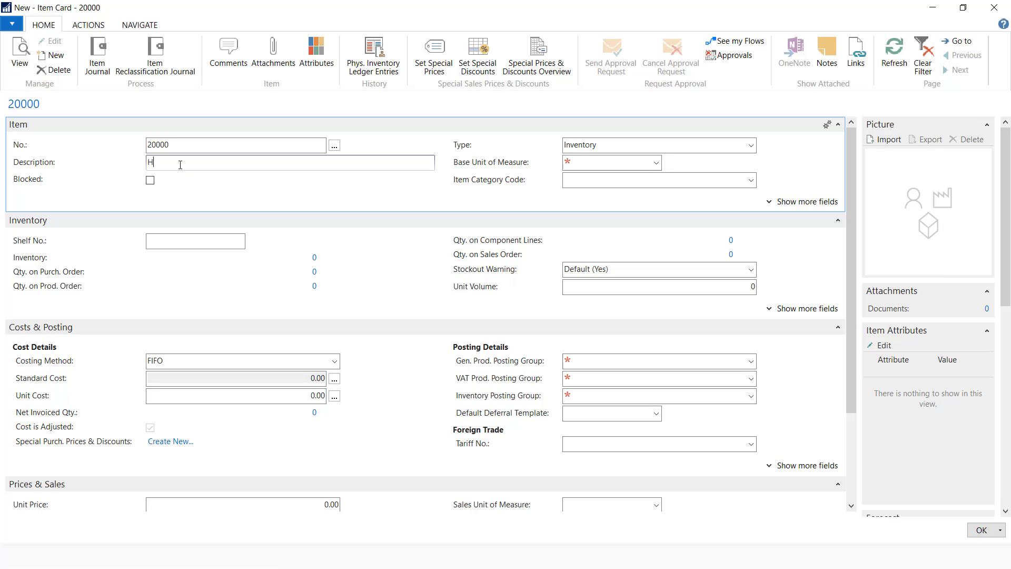
text(P Laptop)
click(656, 162)
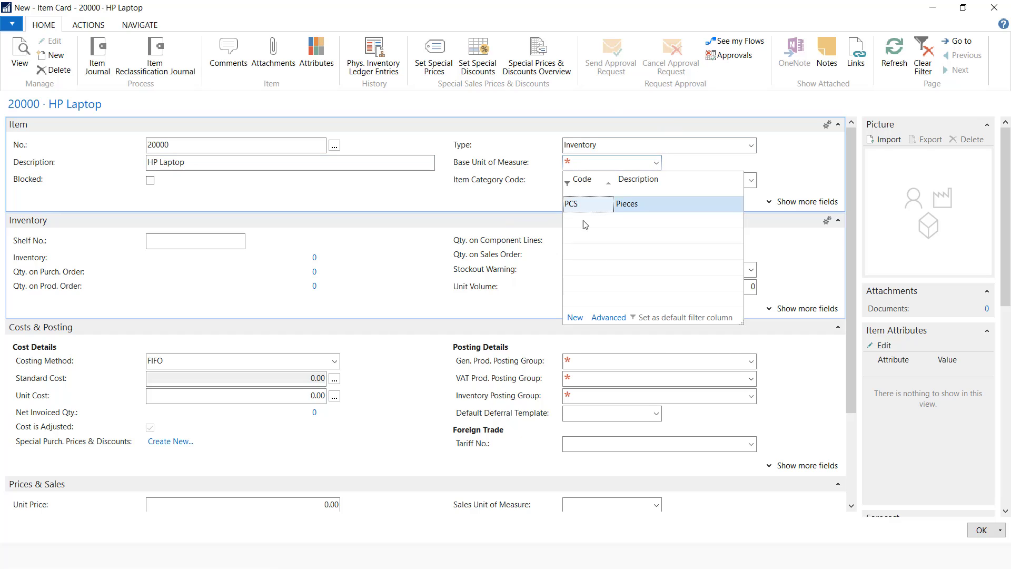
click(584, 205)
Create general product posting group LAPTOPS (Laptops, default VAT16) and assign it to the laptop
click(735, 362)
click(752, 363)
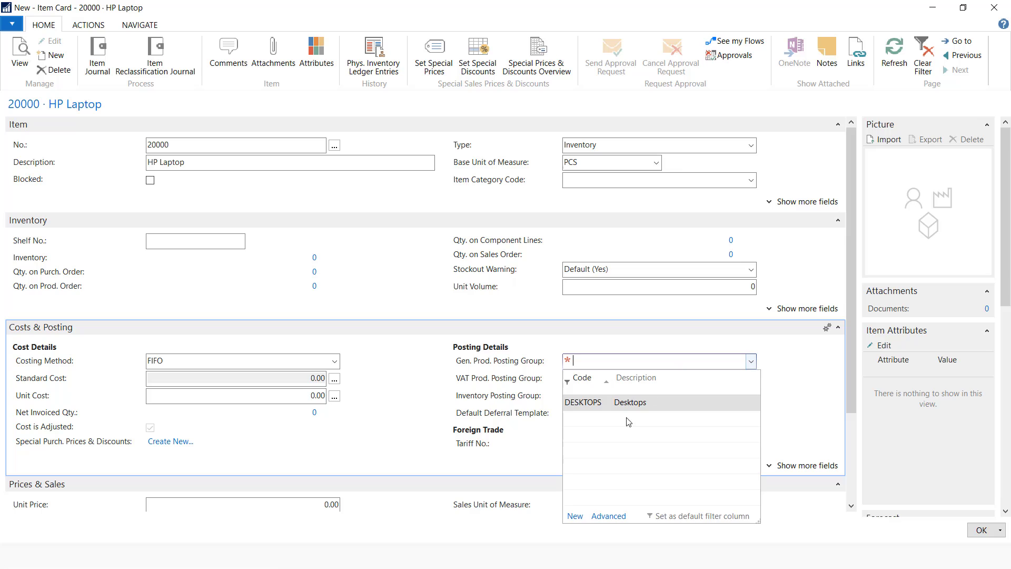
click(575, 516)
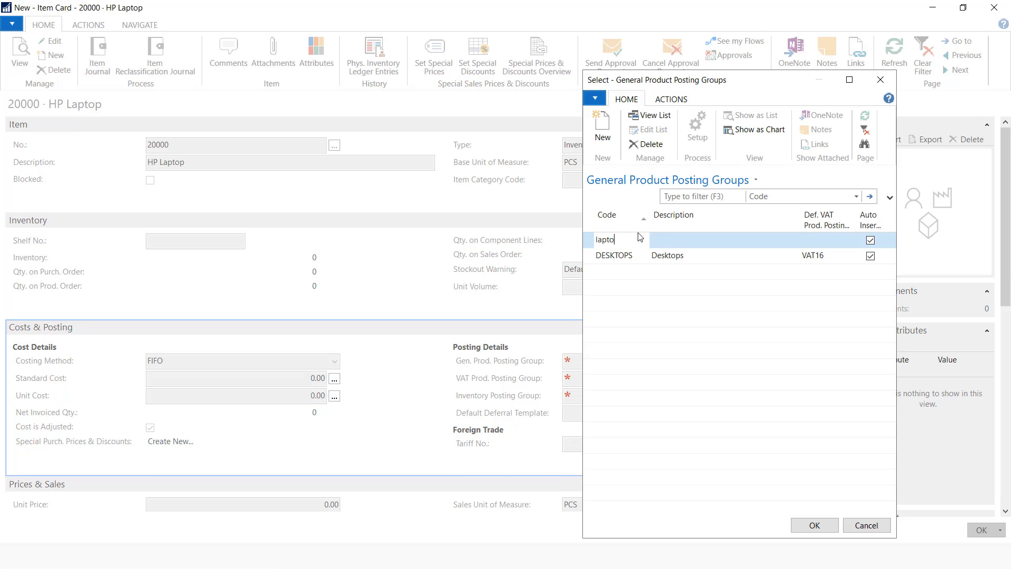
click(688, 237)
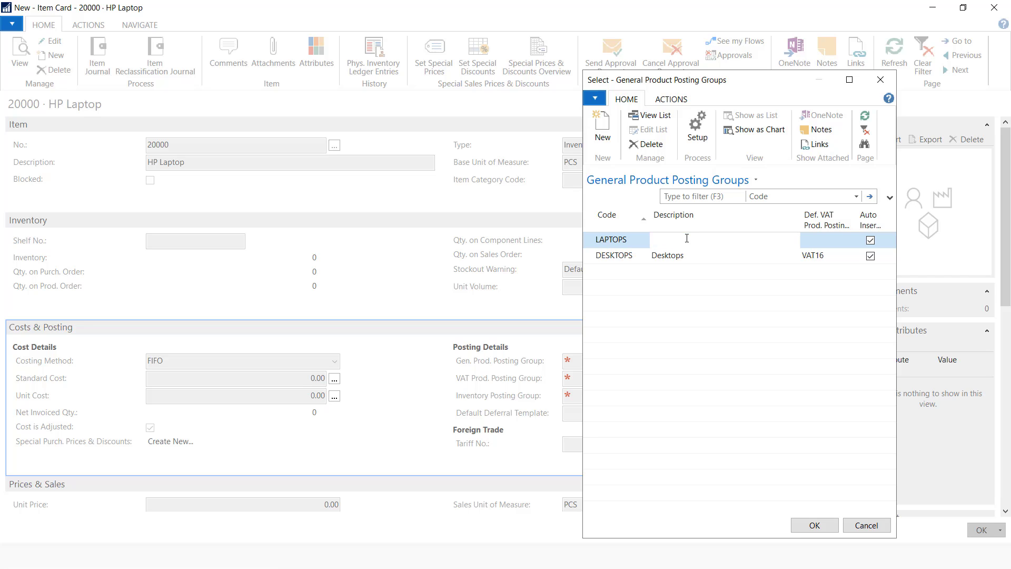
text(Laptops)
click(816, 246)
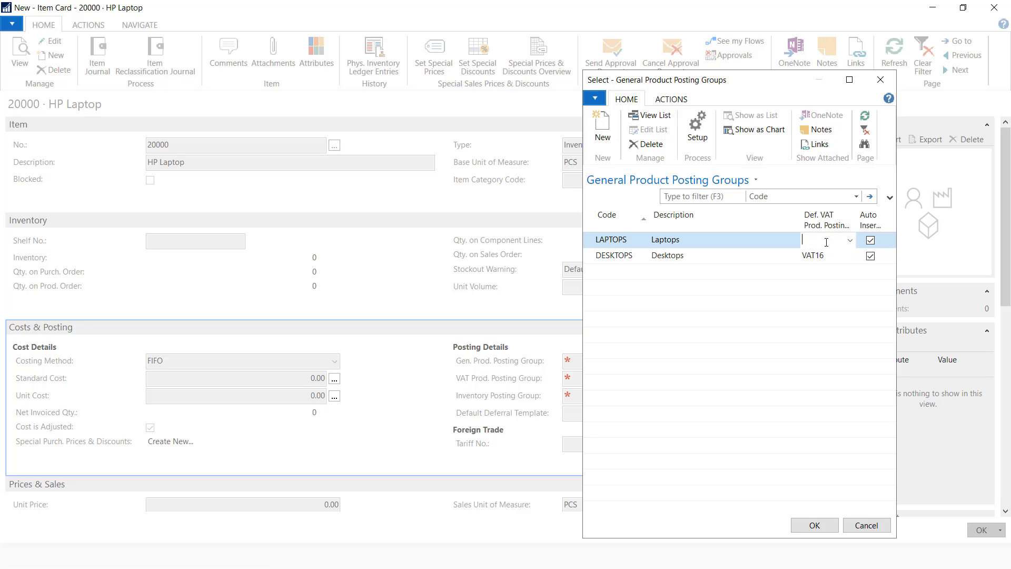
click(850, 239)
click(832, 284)
click(826, 525)
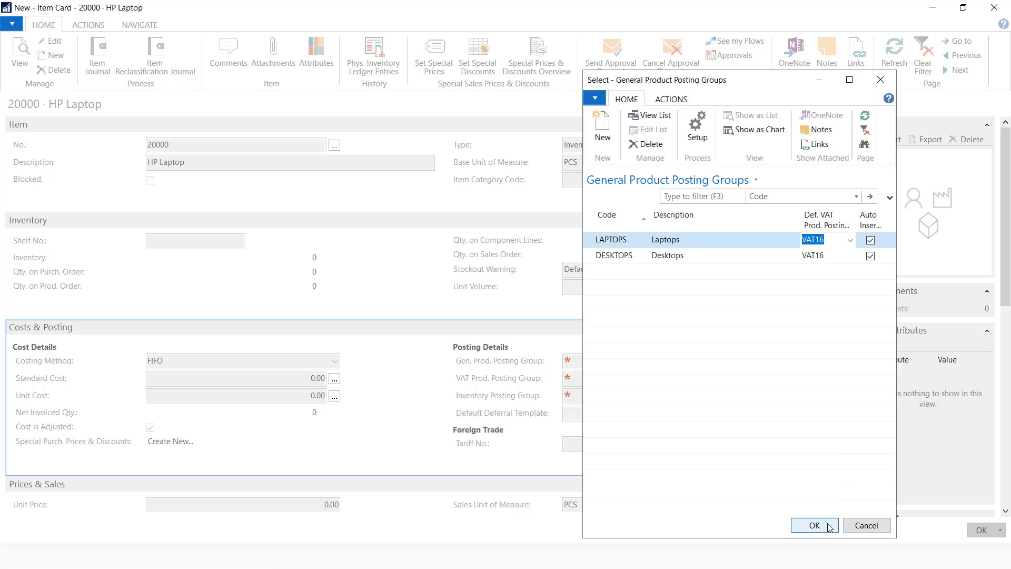
Keep VAT16 and create and assign inventory posting group LAPTOPS
click(593, 381)
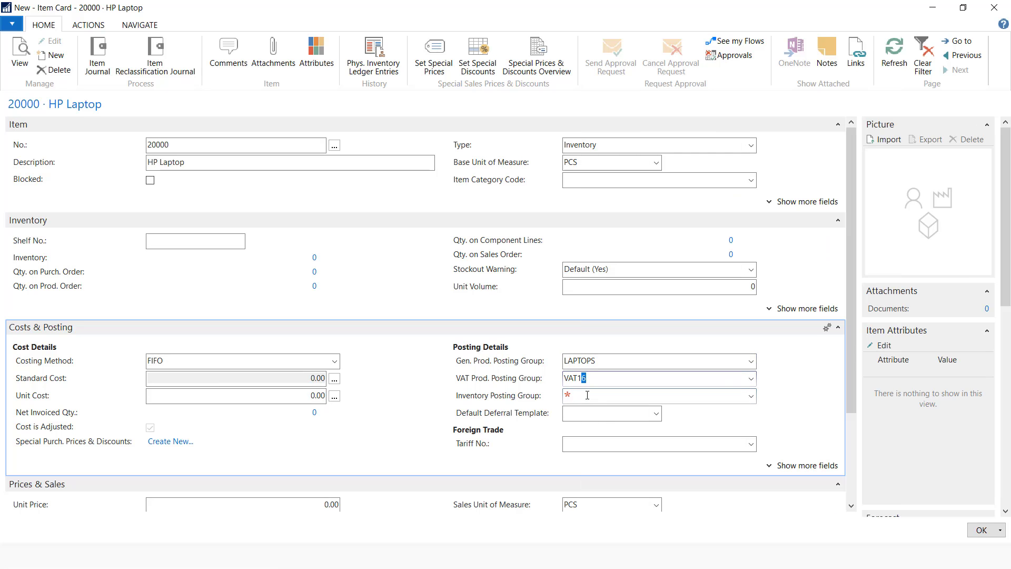
click(587, 396)
click(751, 398)
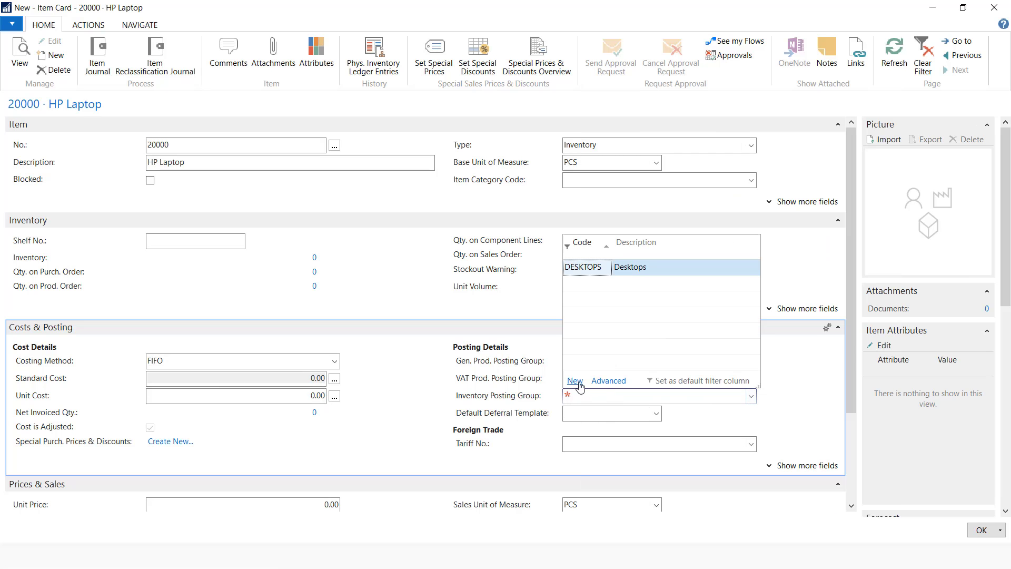
click(609, 381)
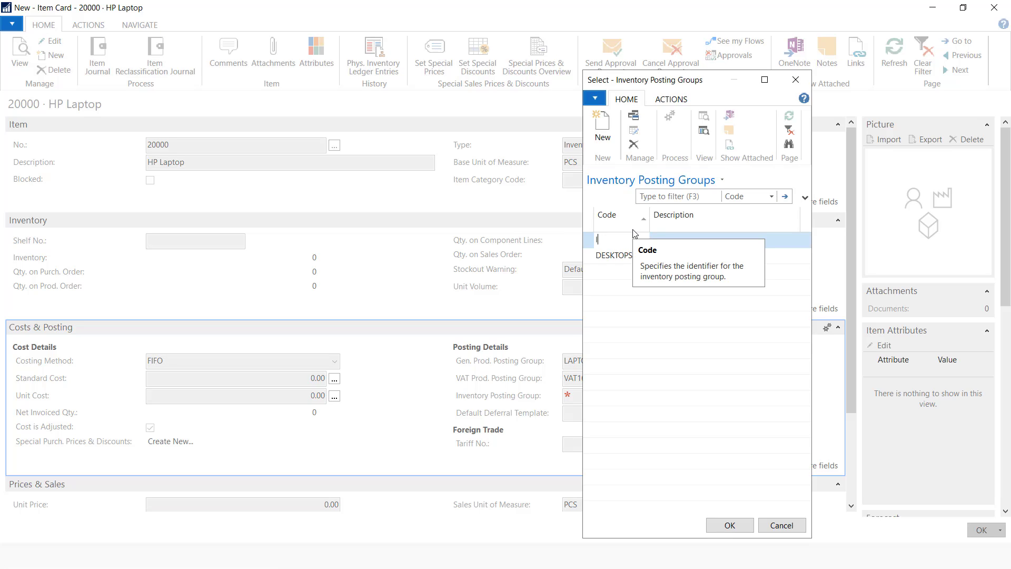
click(673, 237)
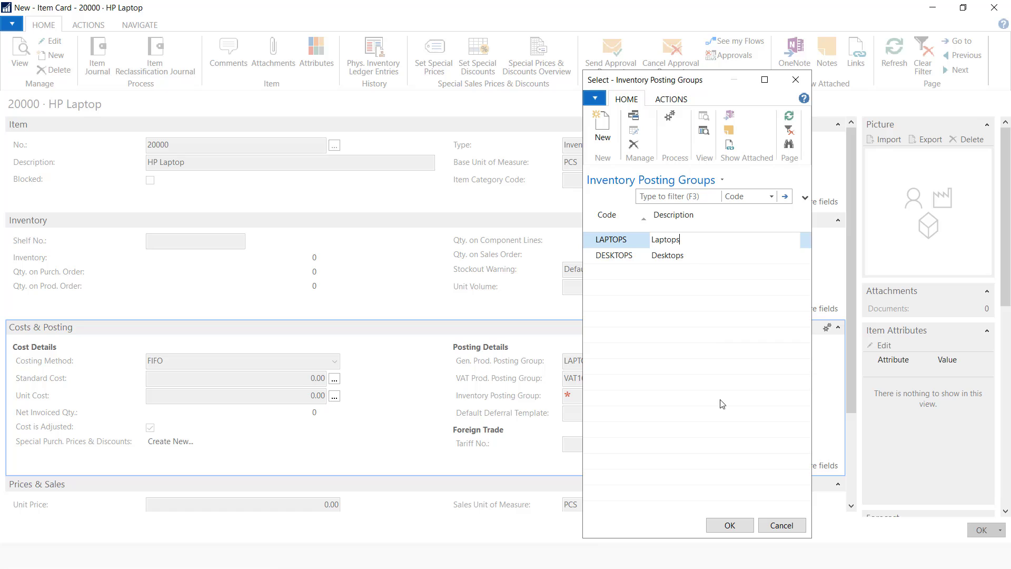
click(721, 523)
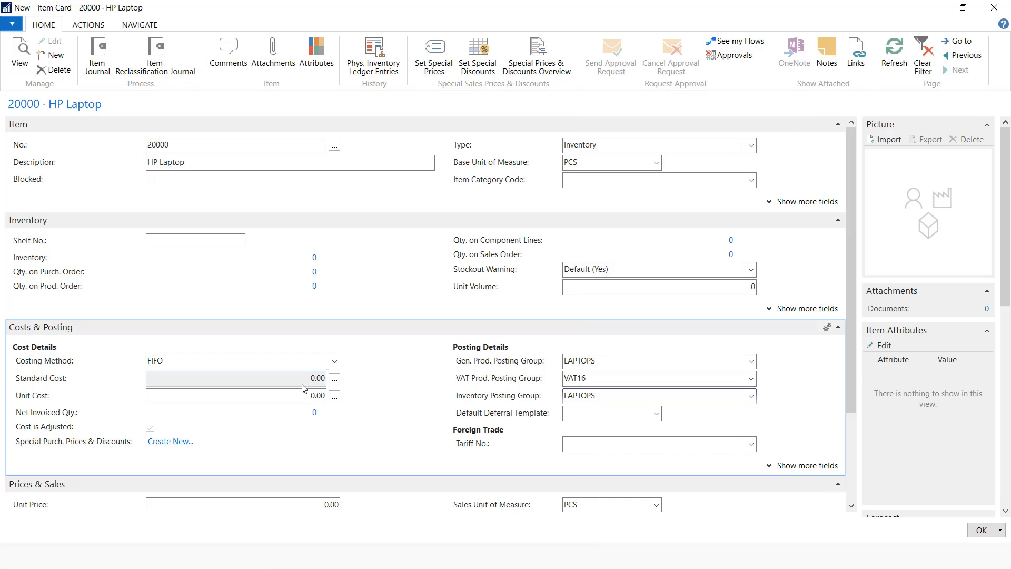
Enter unit cost 40,000 and unit price 60,000 for the HP Laptop
click(306, 394)
text(40000)
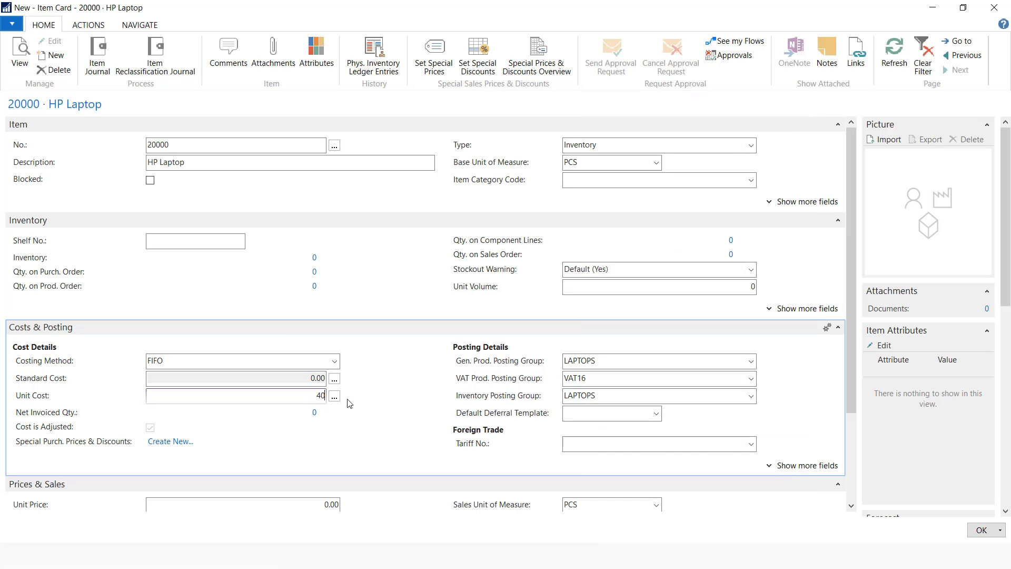
click(314, 504)
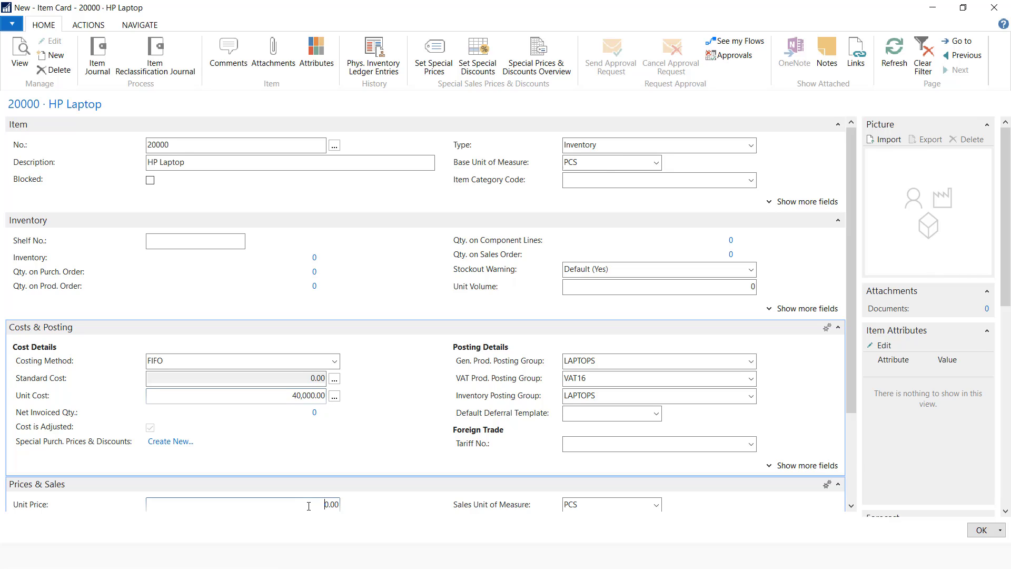
text(6)
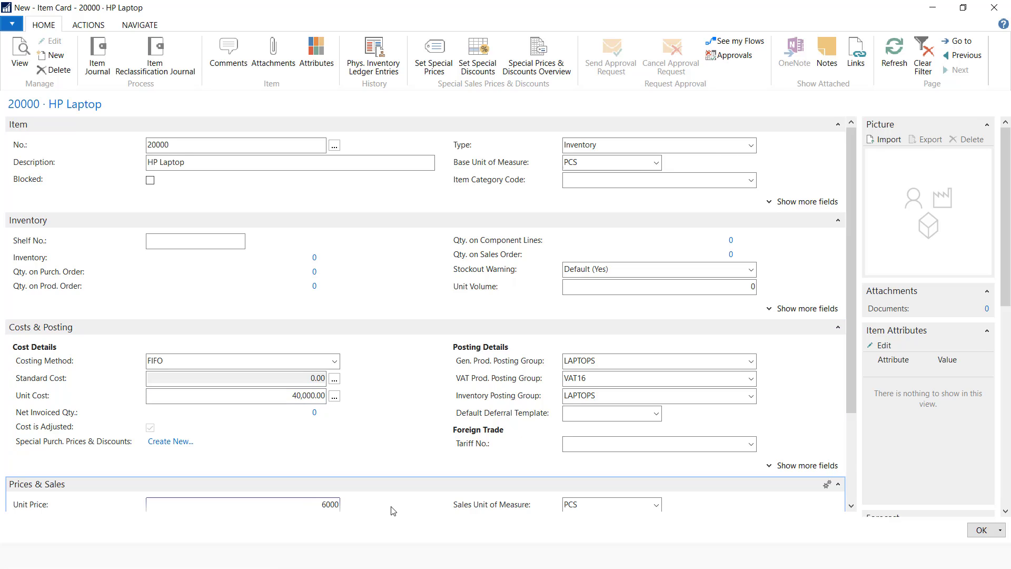
text(0,000)
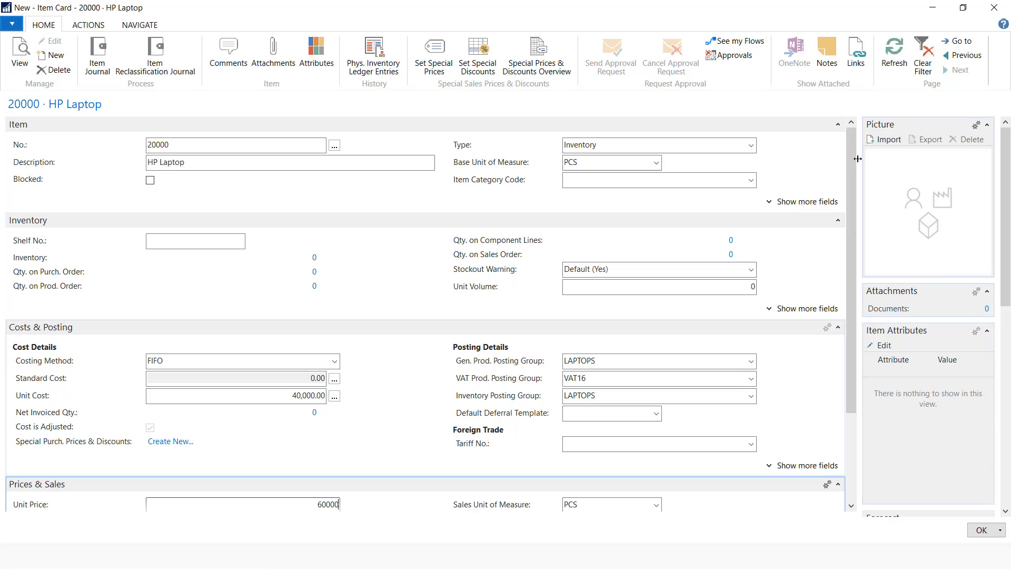
Import the HP Laptop image as its picture and save the item
click(886, 140)
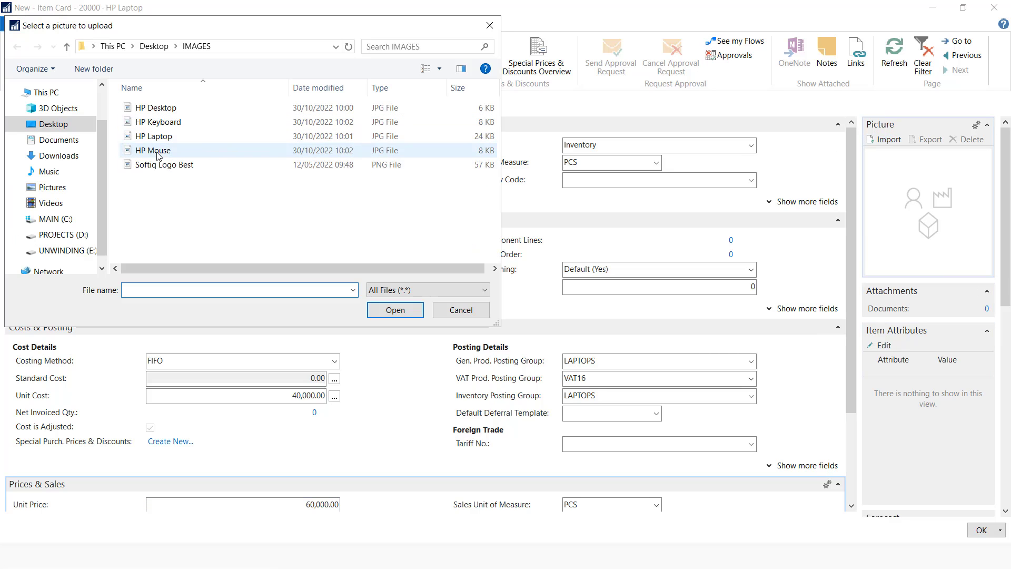
click(157, 138)
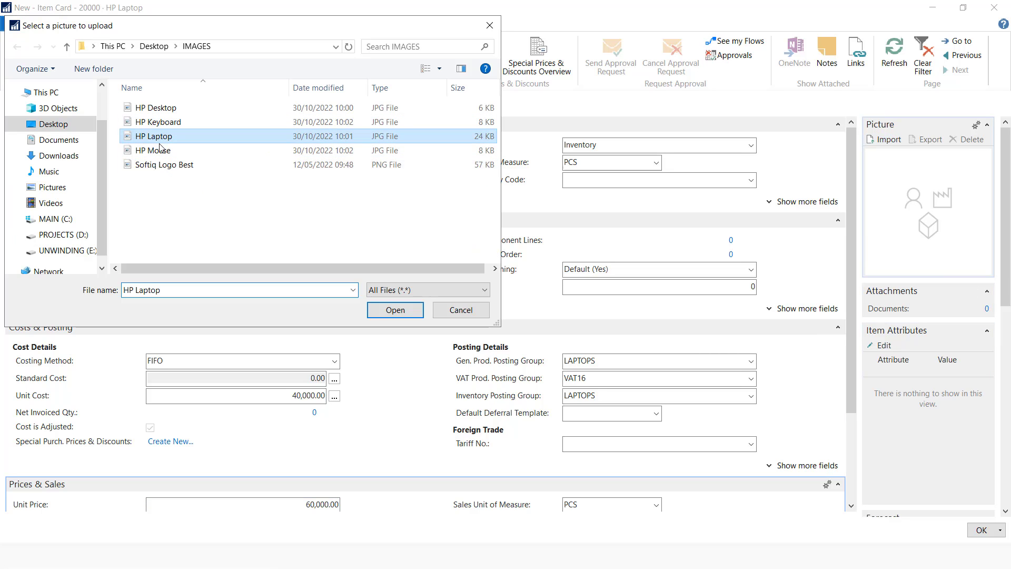
click(390, 312)
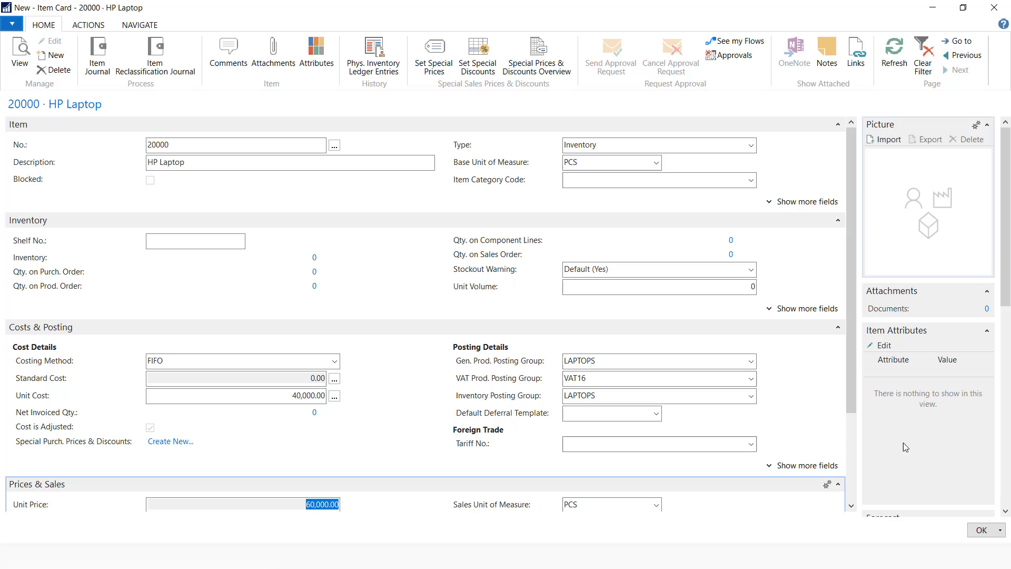
click(981, 531)
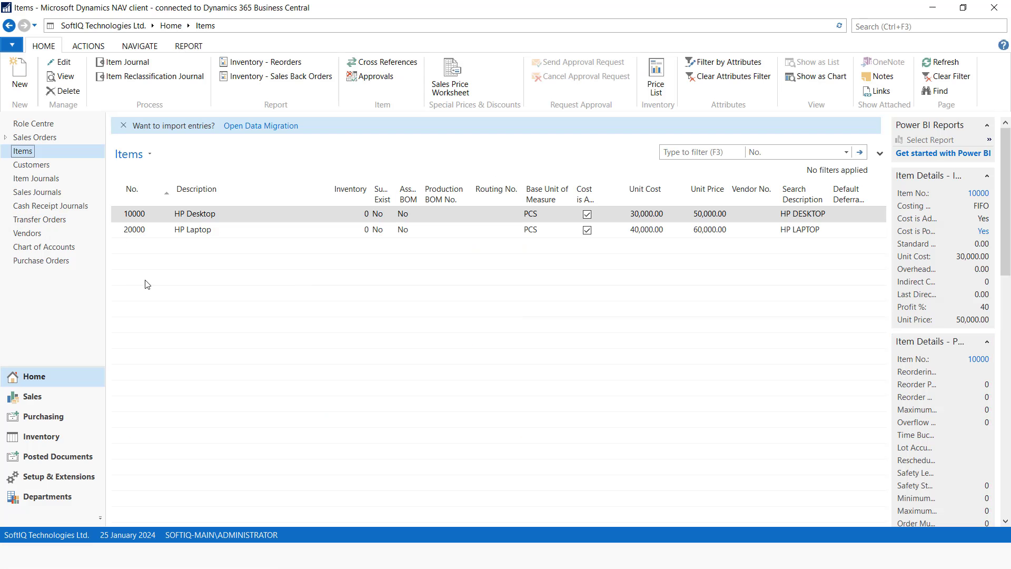
Advance to the Customers slide, then return to Dynamics NAV
key(alt+Tab)
click(207, 201)
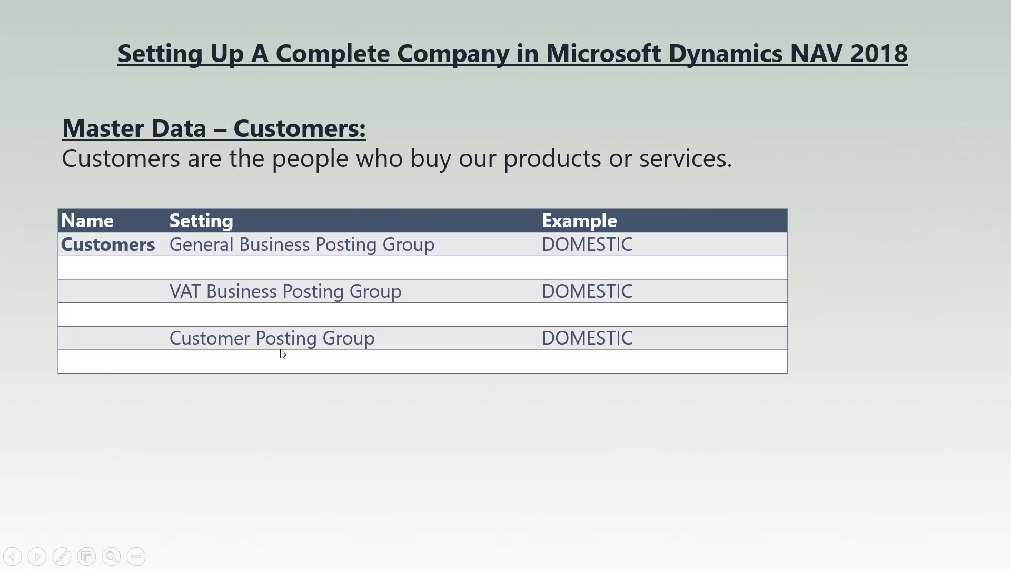
key(alt+Tab)
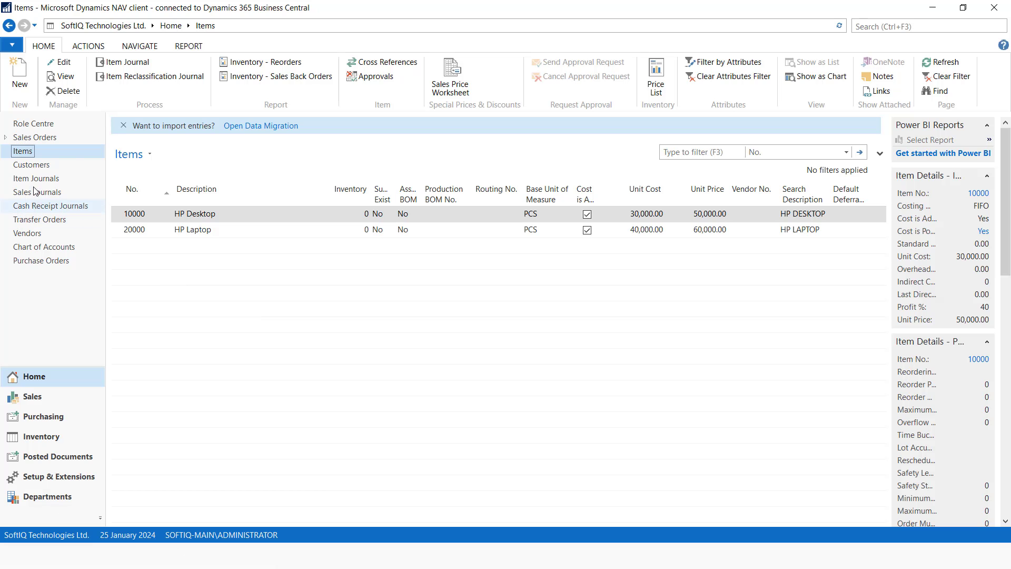
Start new customer C/00001 named Cash Customer
click(39, 166)
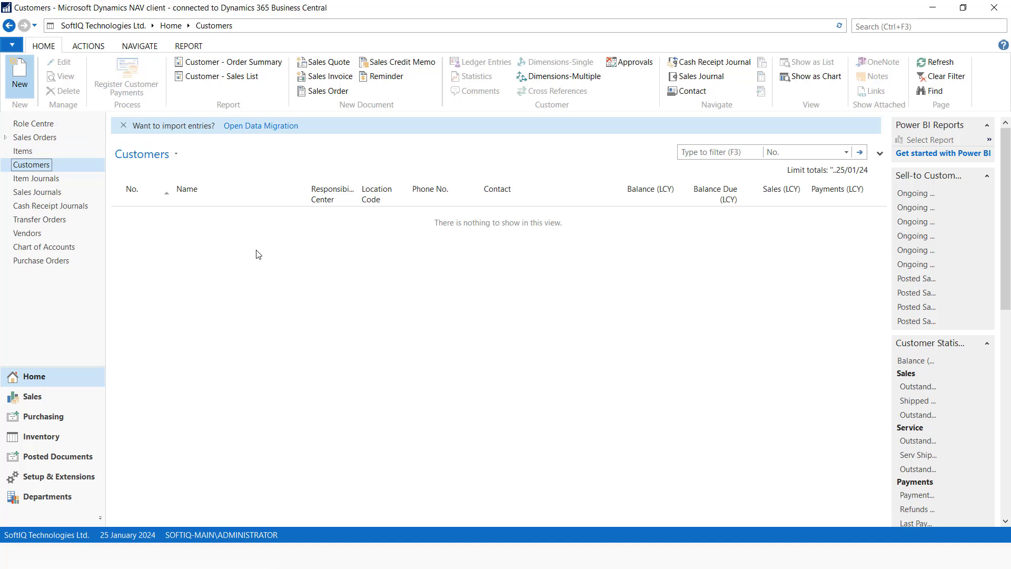
key(ctrl+n)
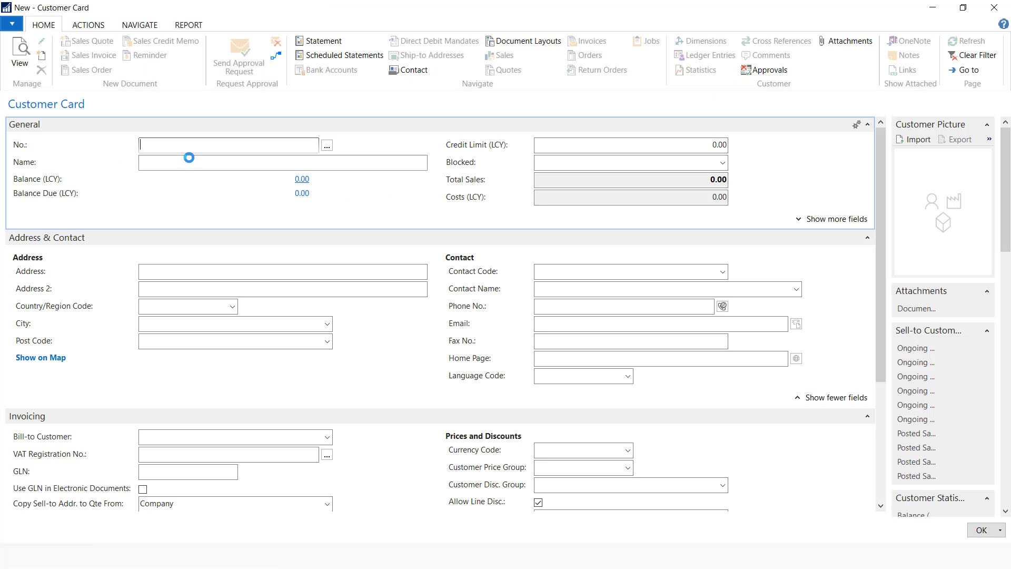
text(C/00001)
click(190, 162)
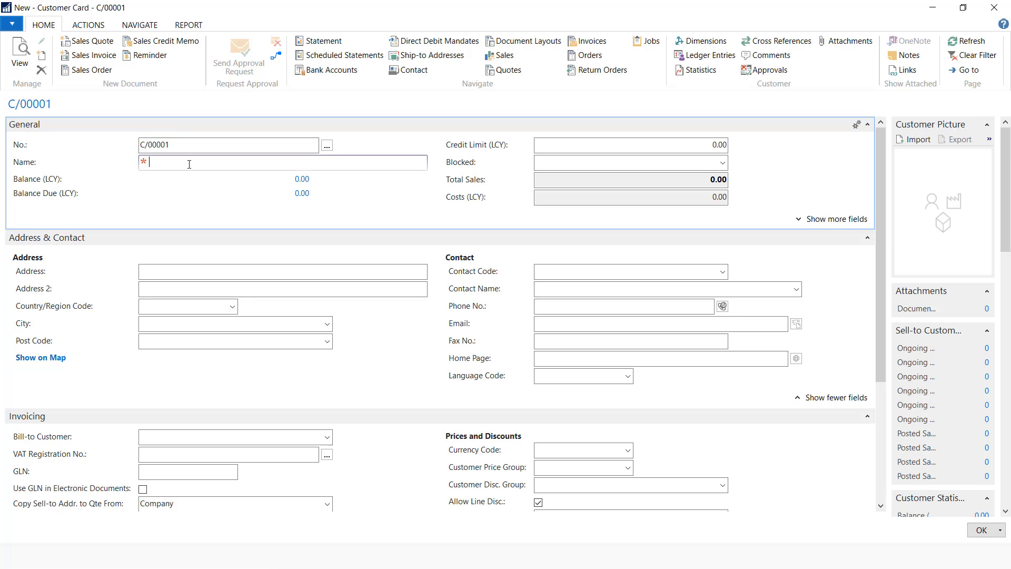
text(Cash Customer)
scroll(385, 362, down, 1)
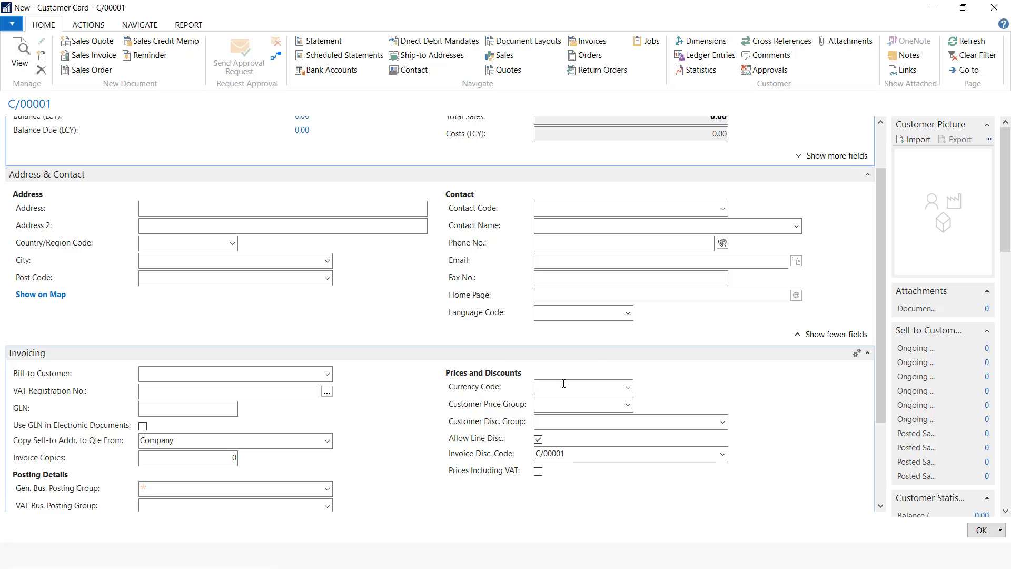
scroll(620, 340, up, 1)
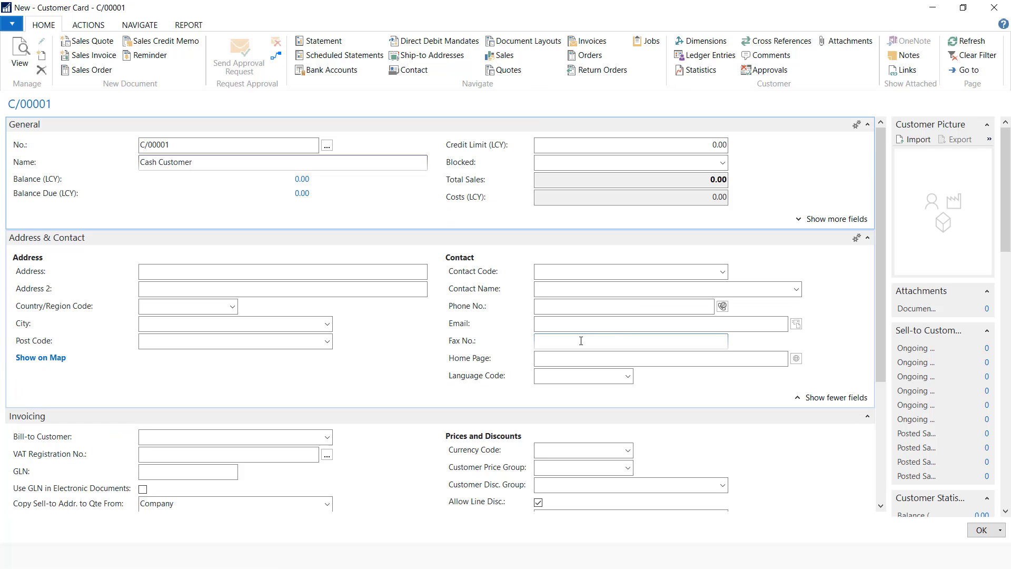
scroll(581, 342, down, 3)
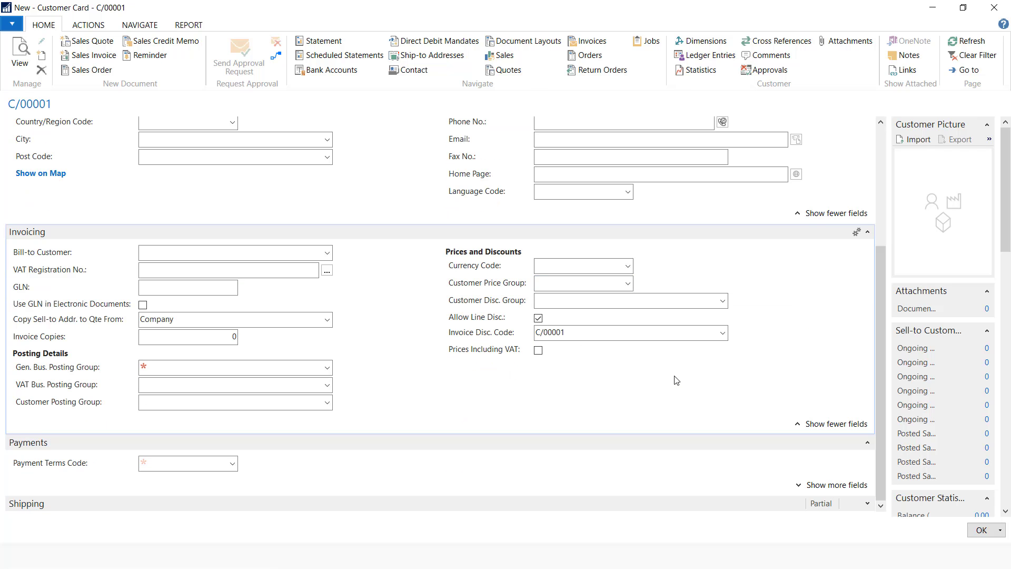
Begin a new general business posting group DOMESTIC, described Domestic Customers
click(327, 367)
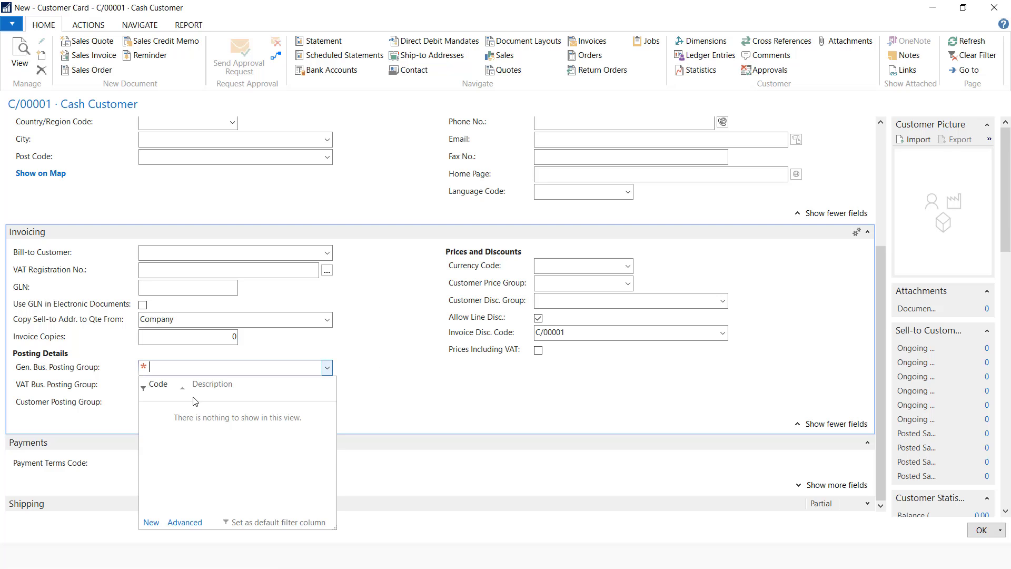
click(151, 523)
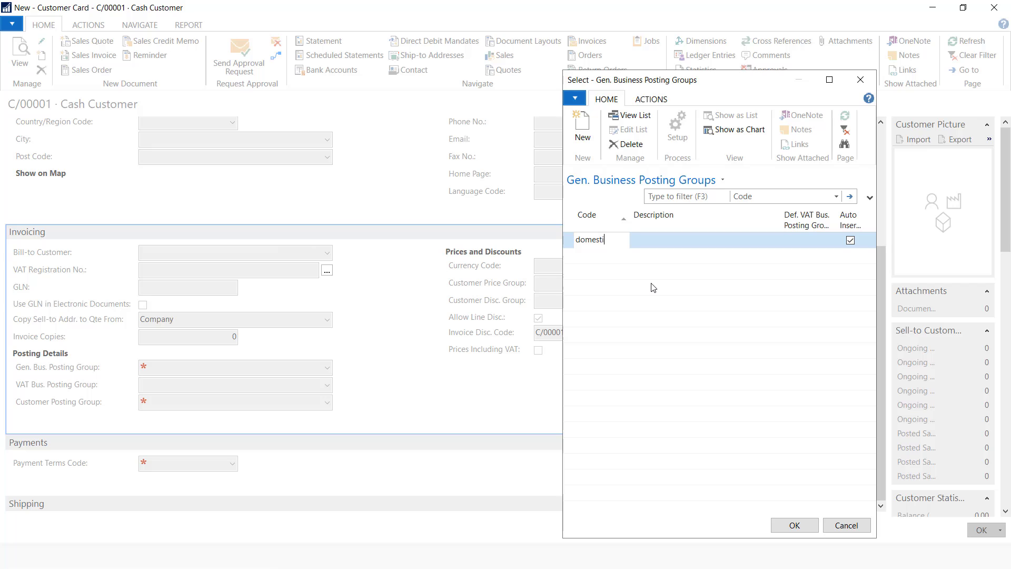
key(Tab)
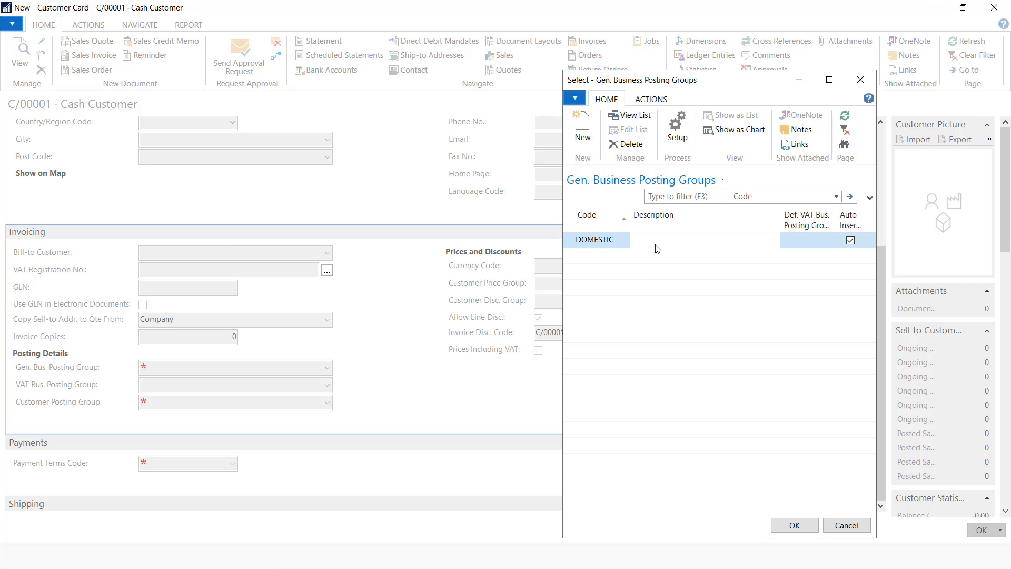
text(Domestic Customers and Vendors)
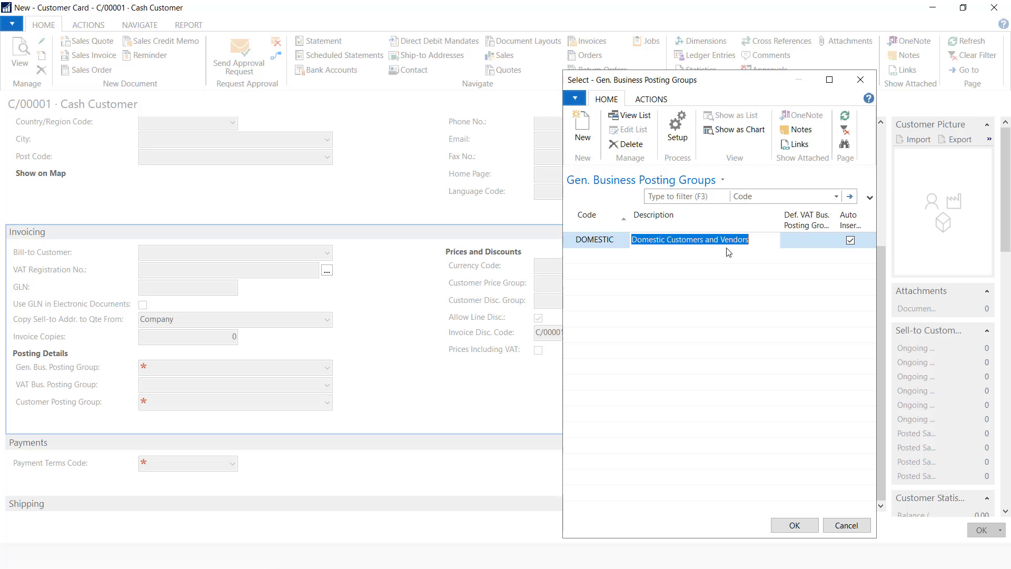
Create VAT business posting group DOMESTIC as its default and apply DOMESTIC to the customer
click(805, 239)
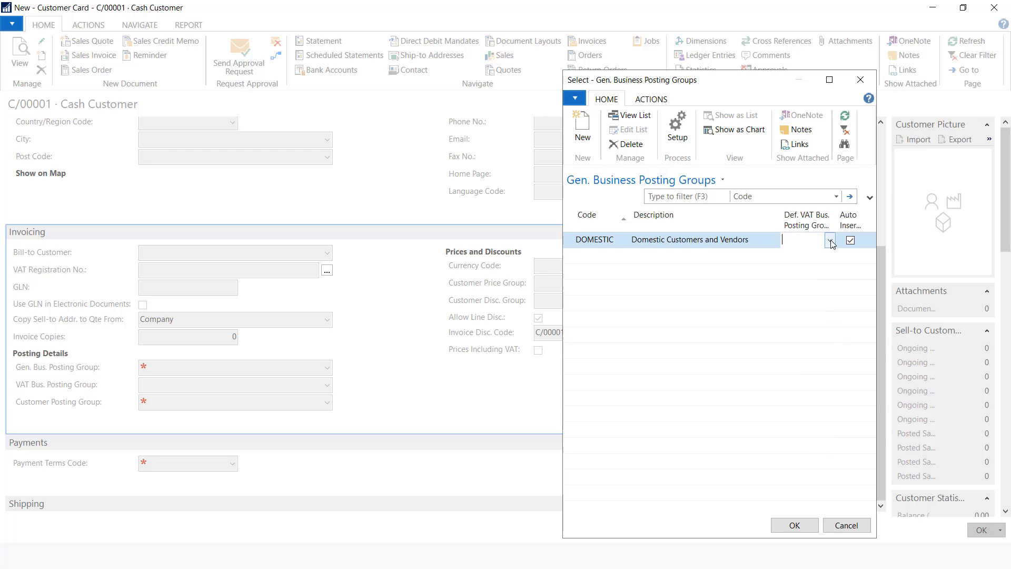
click(830, 240)
click(794, 399)
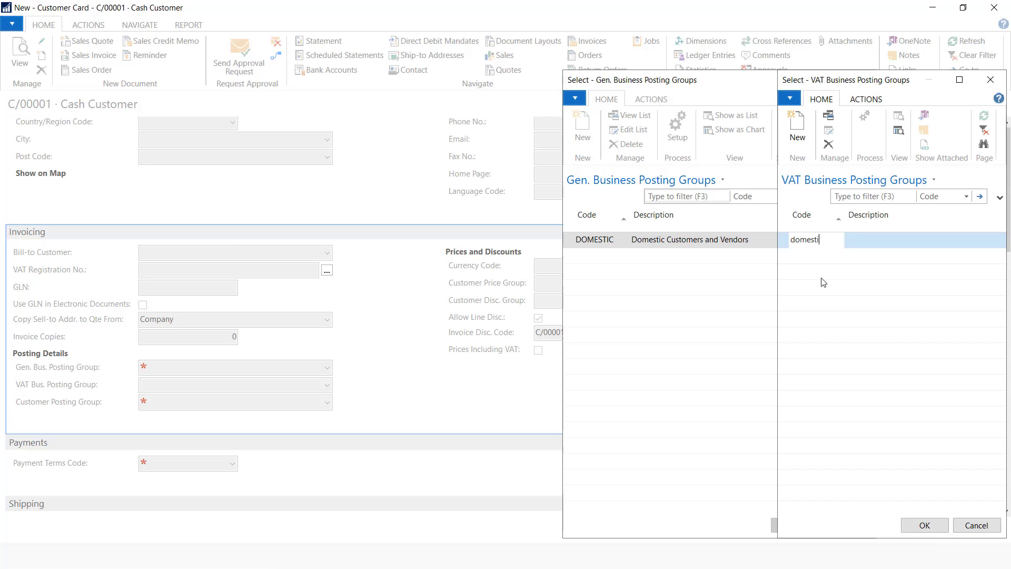
click(898, 239)
text(Domestic Customers and Vendors)
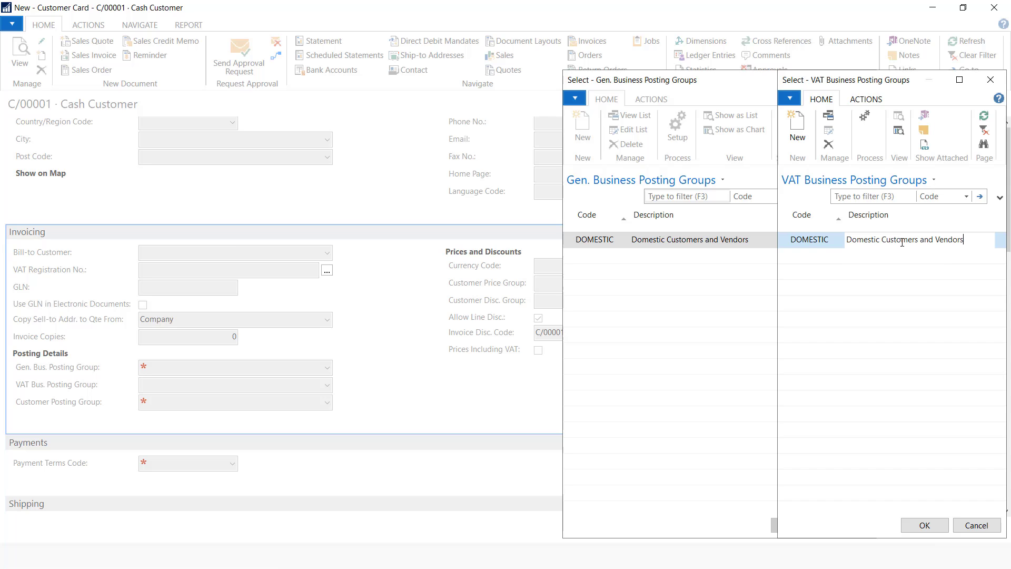
click(919, 526)
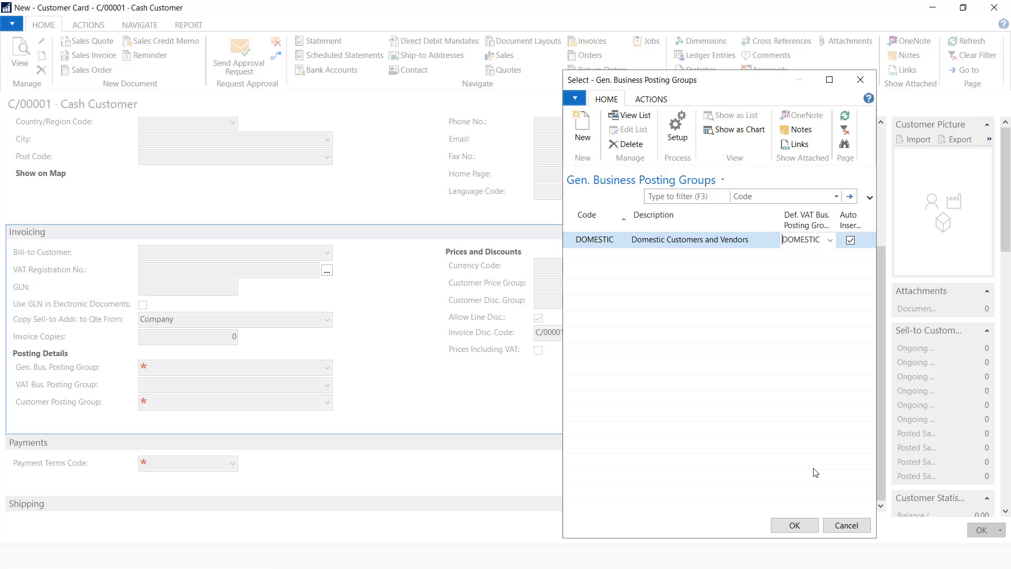
click(795, 526)
click(768, 349)
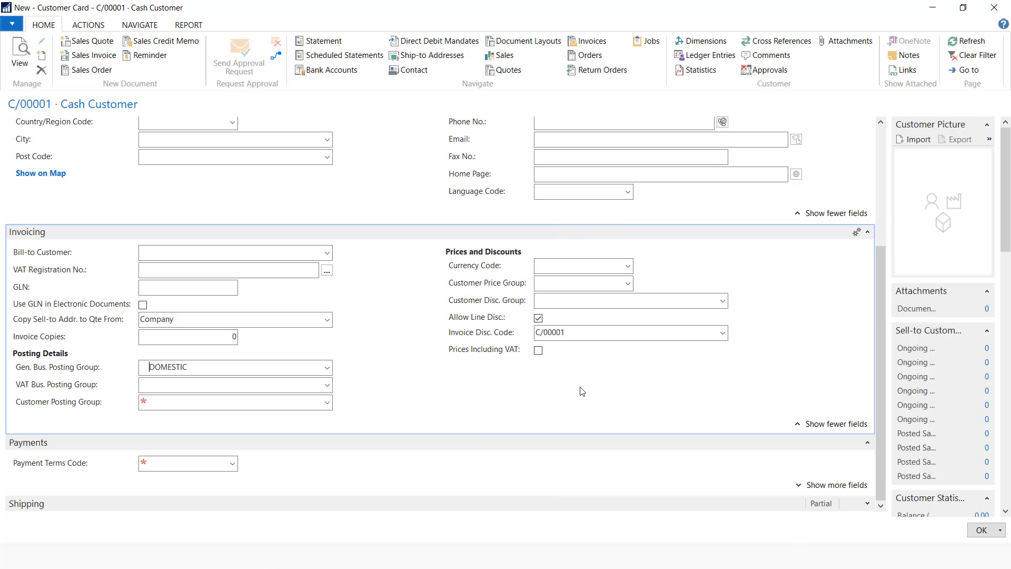
click(327, 403)
Add customer posting group DOMESTIC (Domestic Customers) with receivables account 12000 and assign it
click(151, 386)
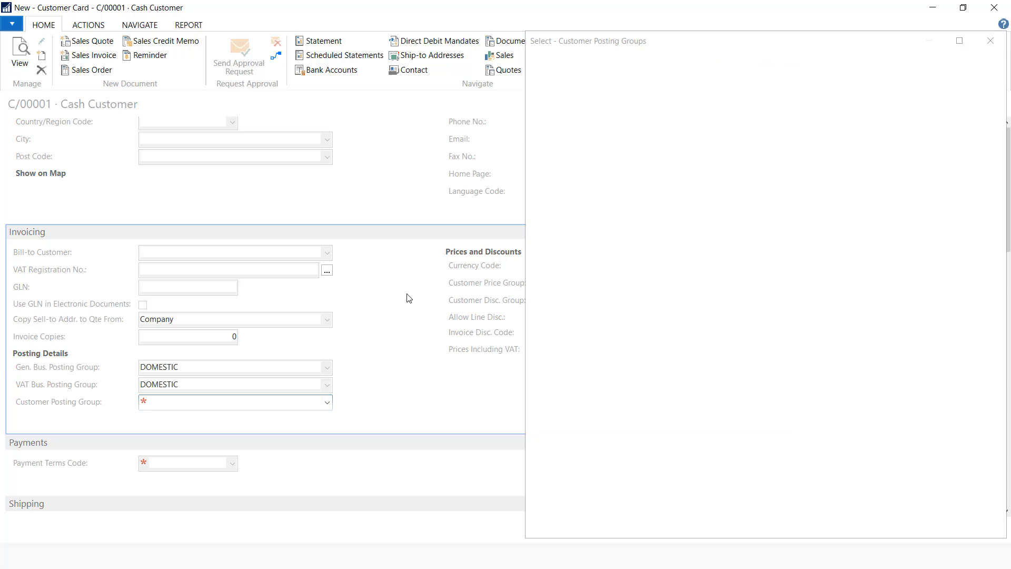
text(domestic)
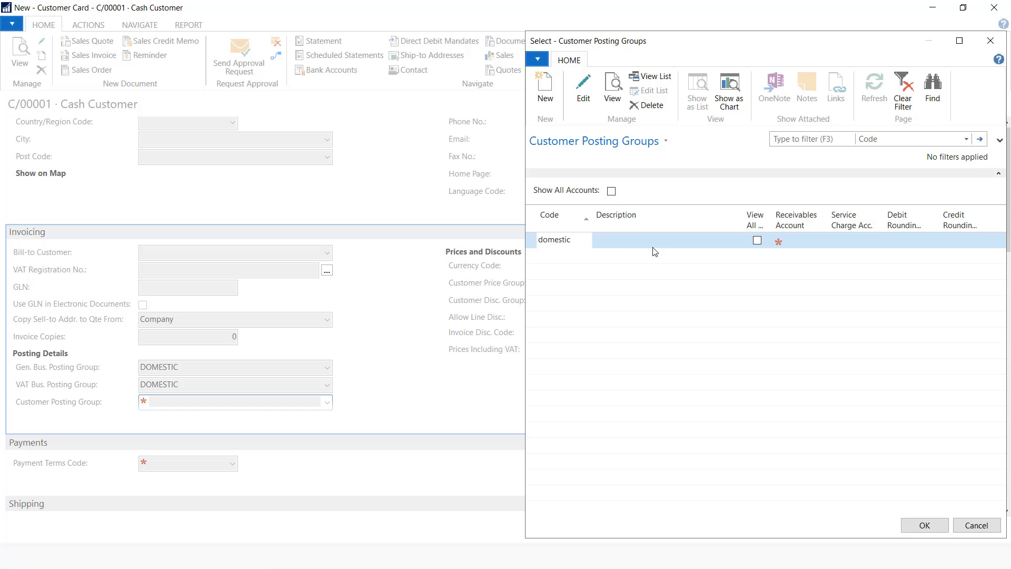
click(636, 242)
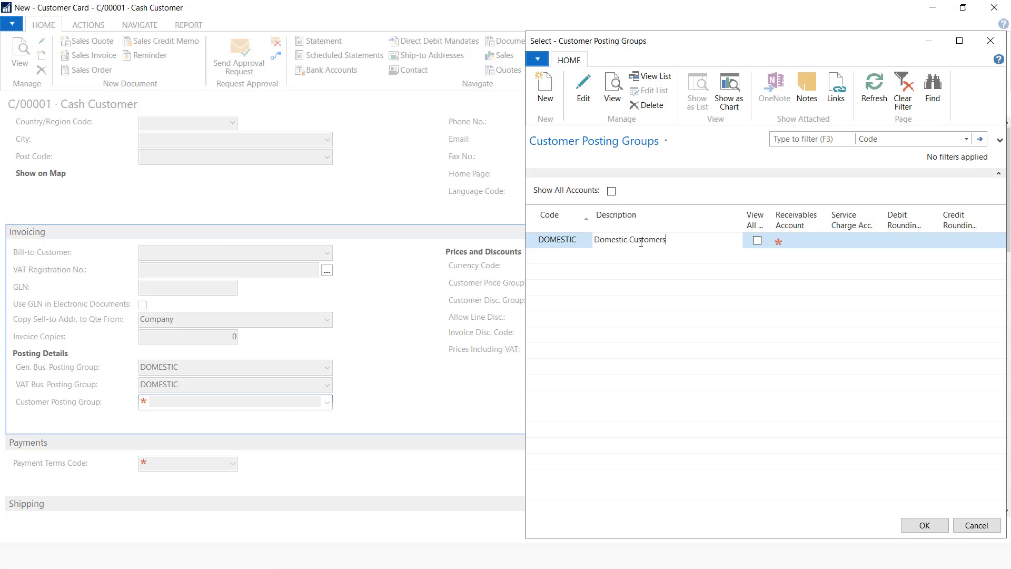
click(799, 243)
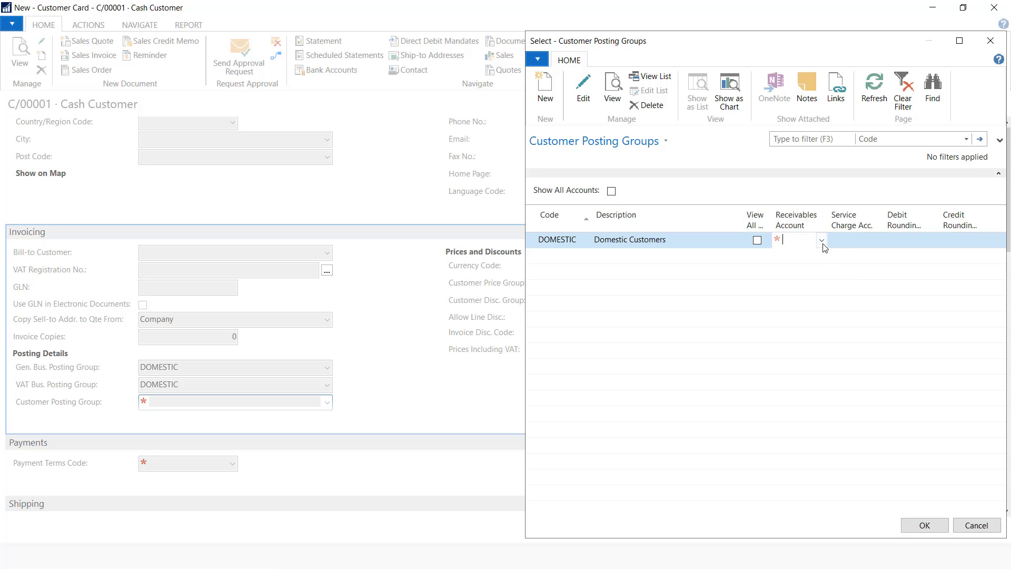
click(822, 241)
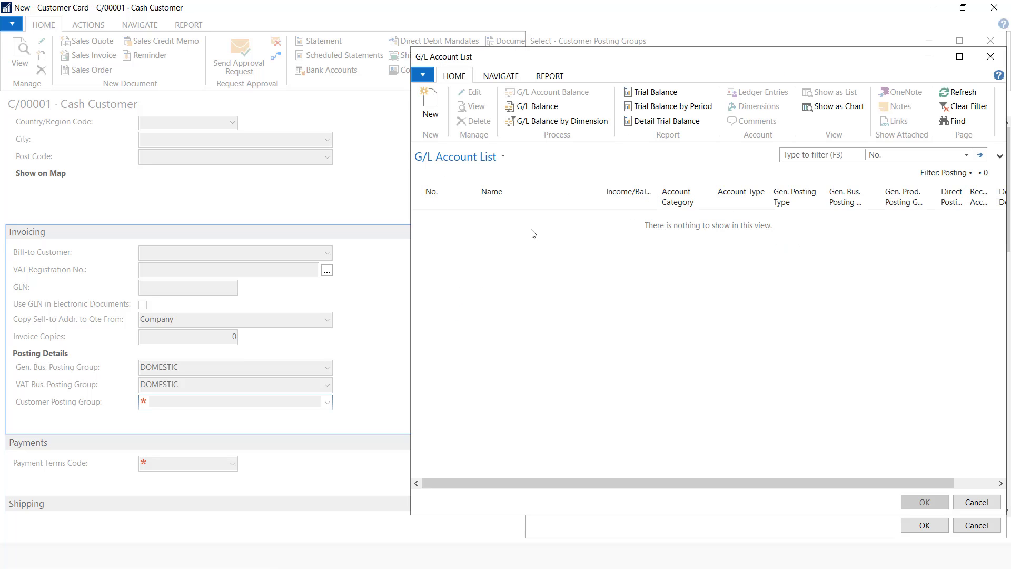
click(972, 108)
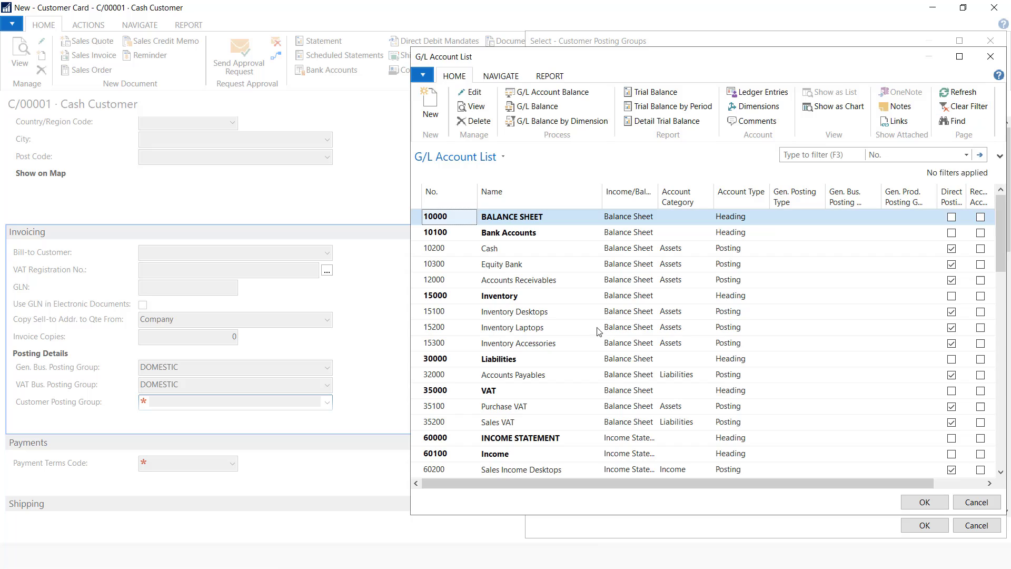
click(523, 282)
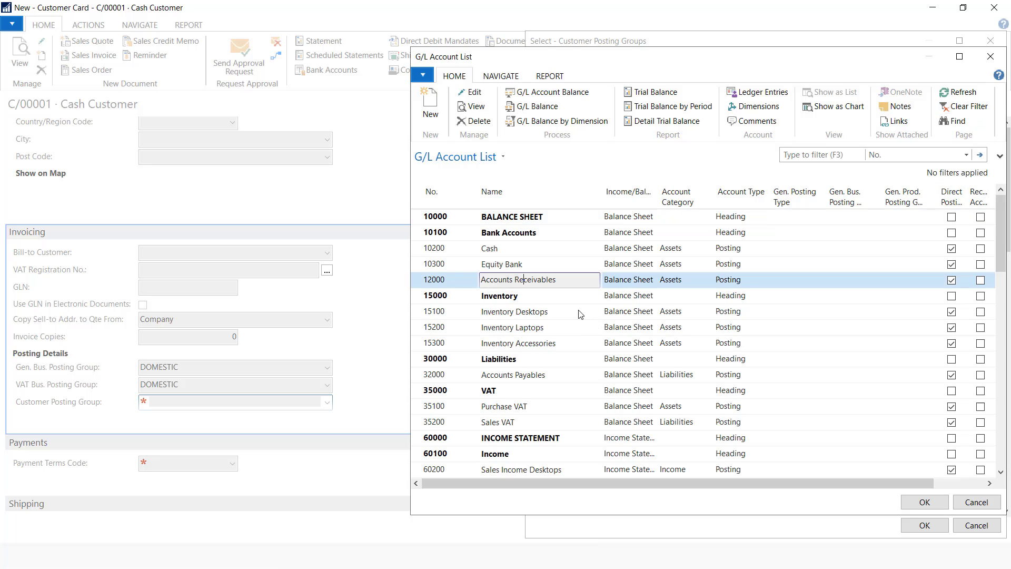
click(925, 503)
click(924, 526)
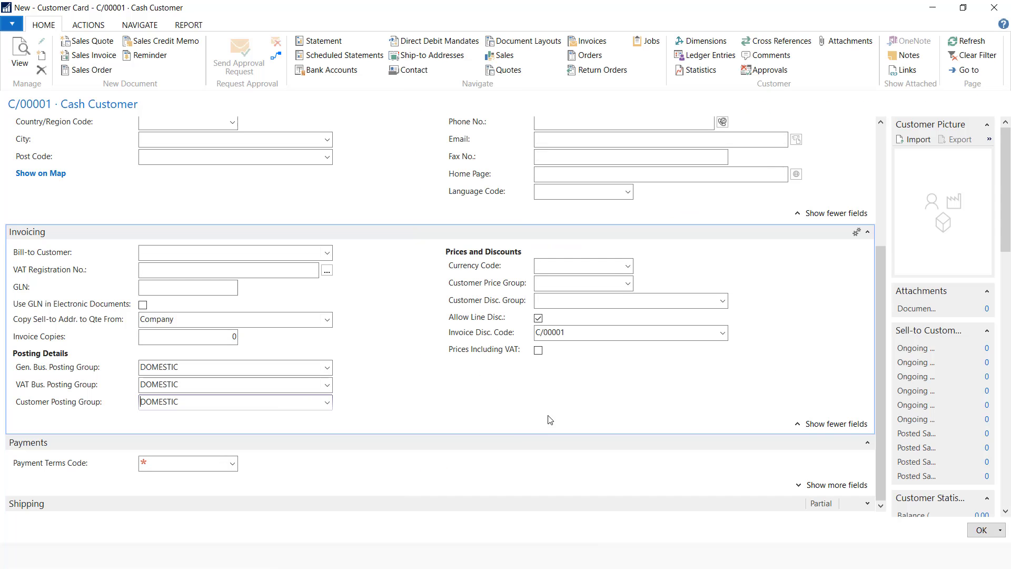
Create payment term CASH (0D, Cash), assign it to Cash Customer, and save the card
click(234, 469)
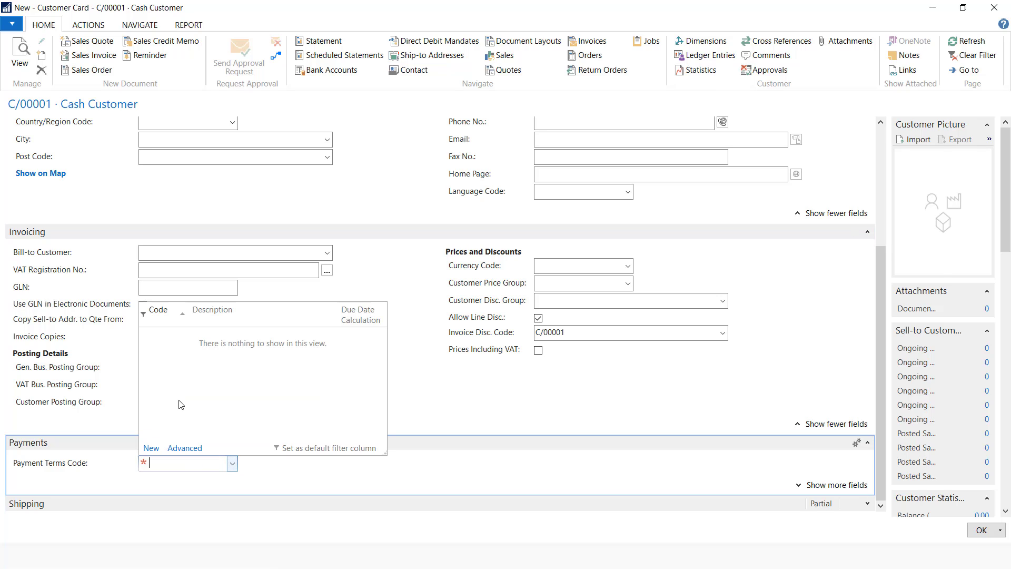
click(419, 402)
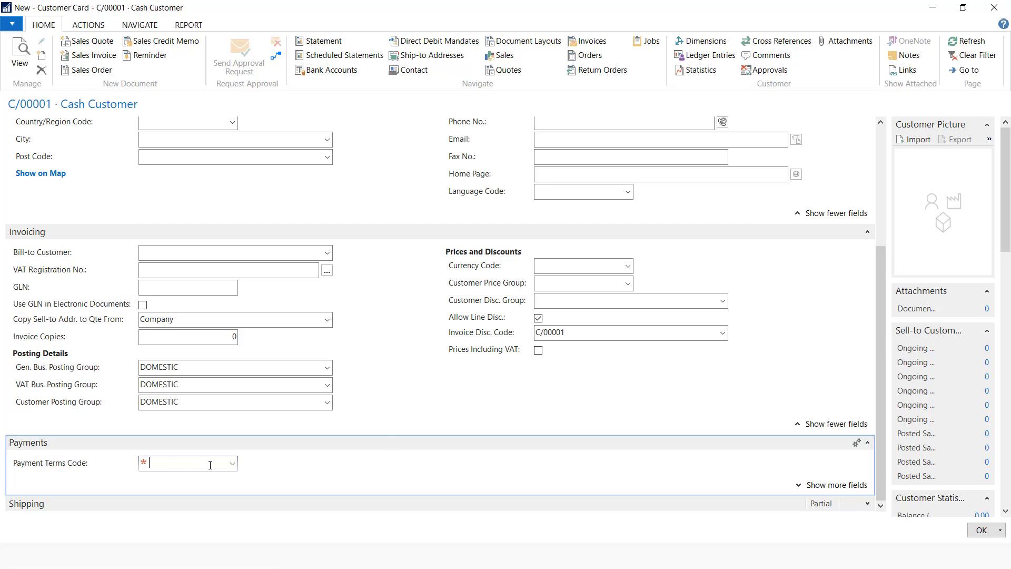
click(233, 465)
click(150, 449)
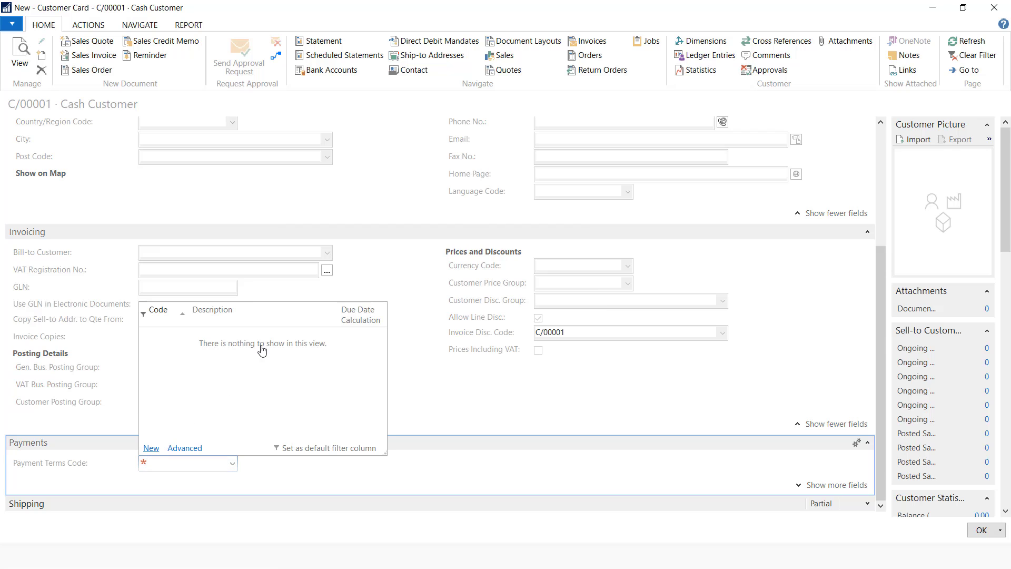
text(cas)
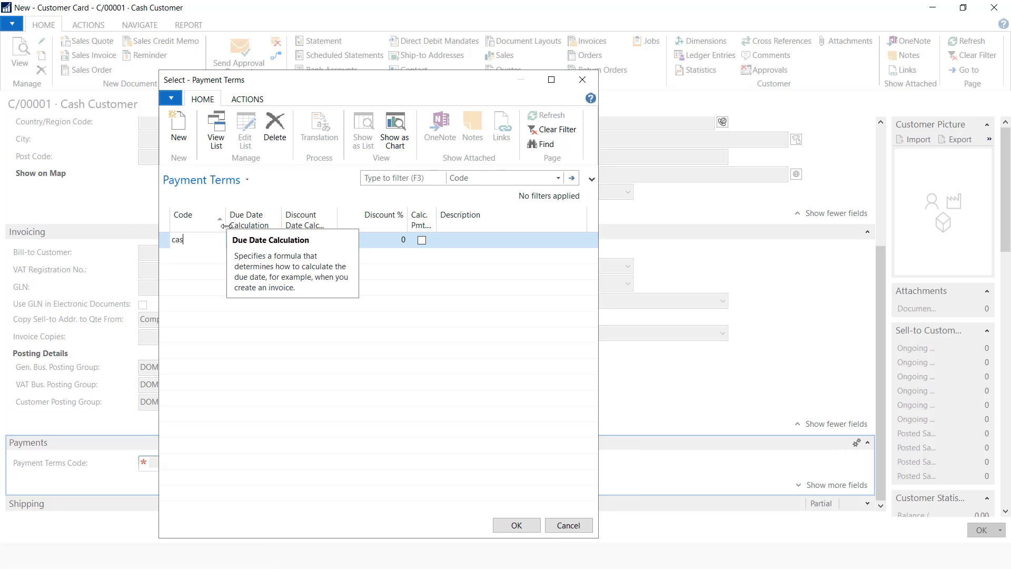
text(h)
click(250, 240)
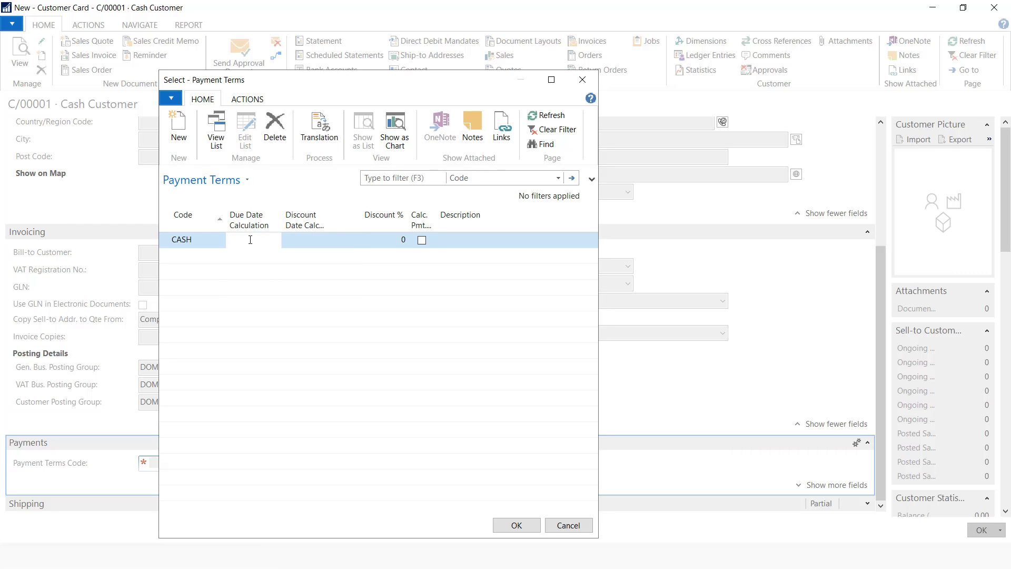
text(0d)
click(465, 239)
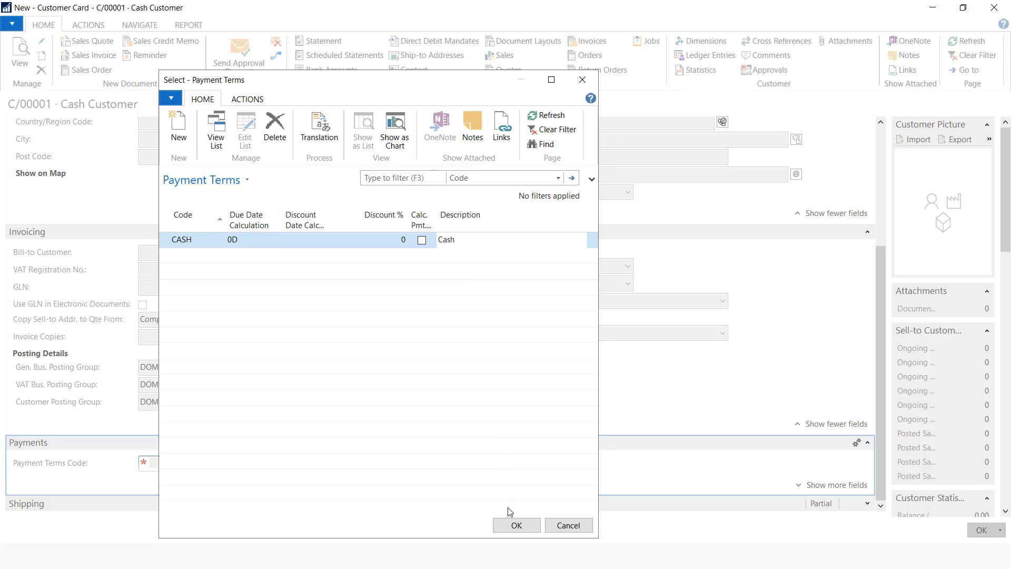
click(513, 523)
click(975, 533)
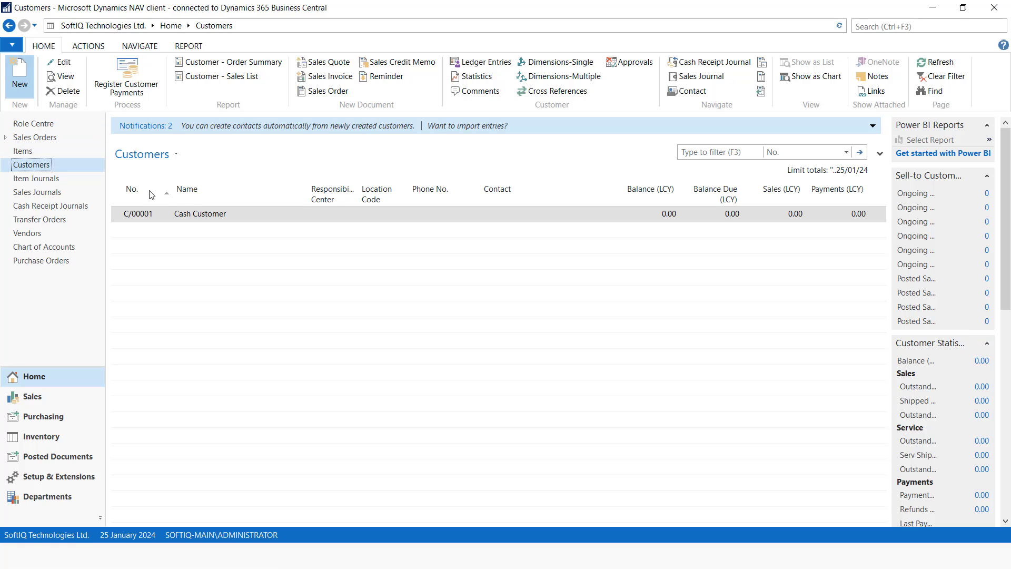
Start new customer C/00002 and enter the customer's name
key(ctrl+n)
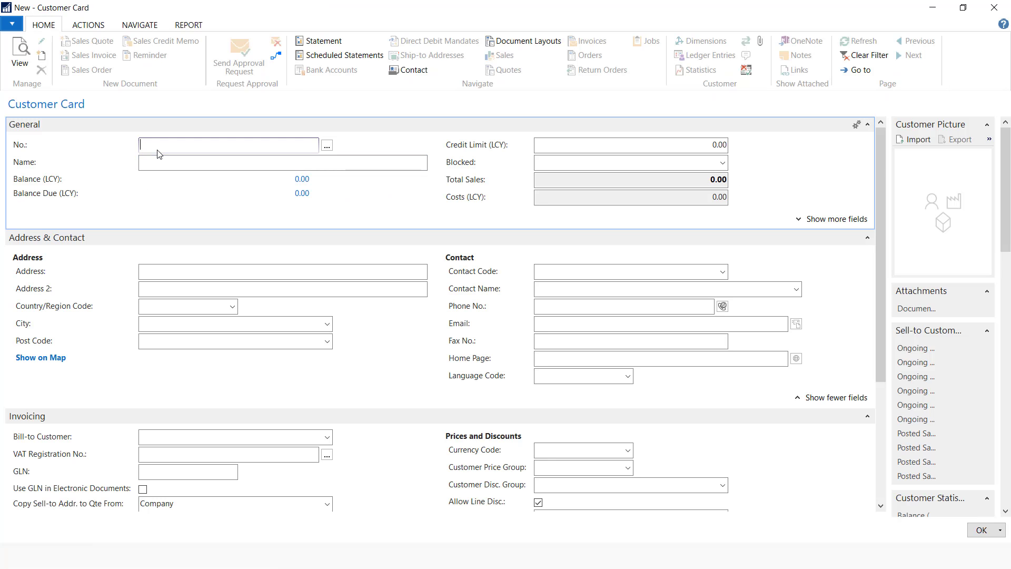
text(C/00002)
click(152, 164)
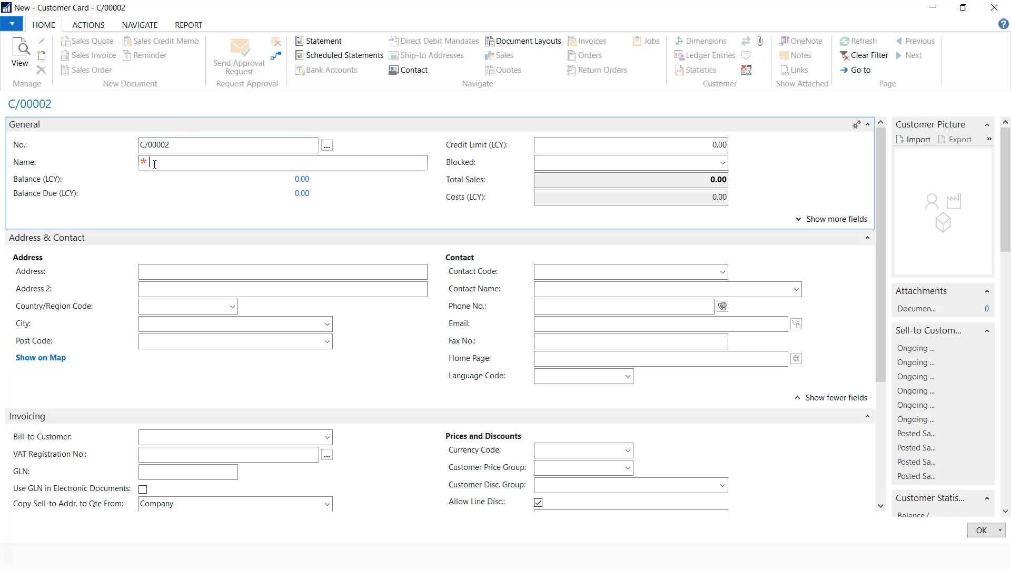
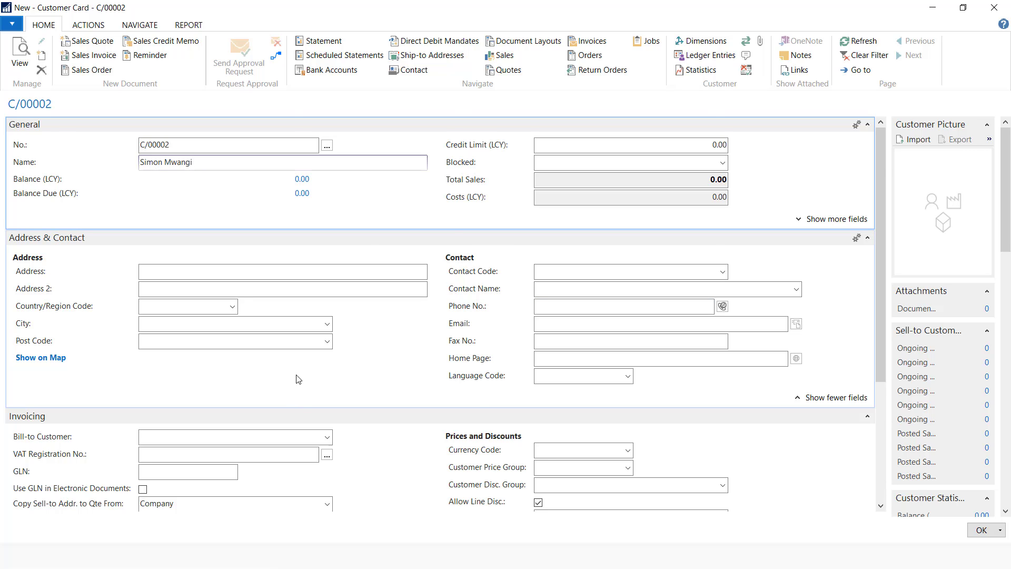
scroll(299, 379, down, 2)
scroll(290, 463, down, 2)
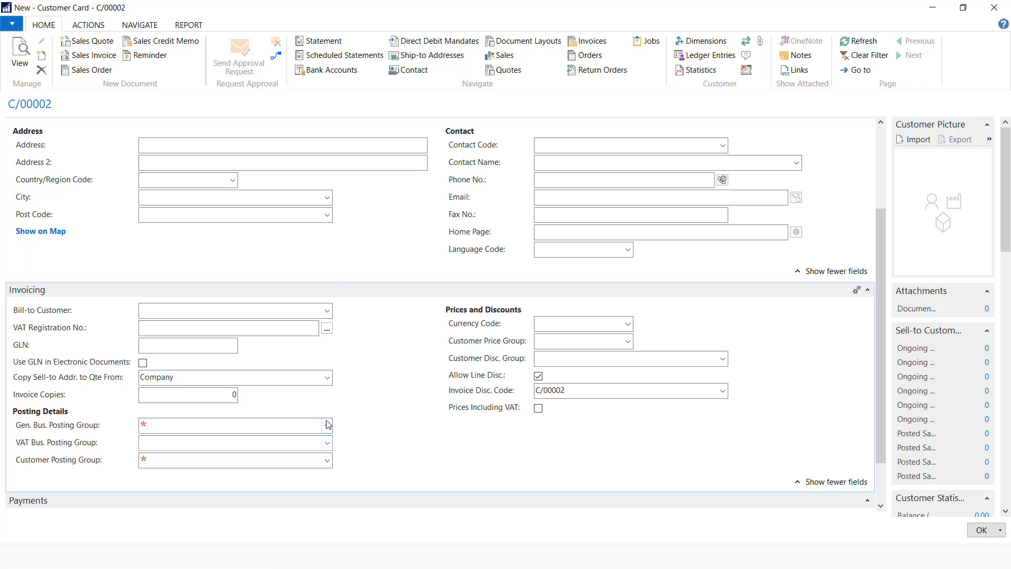
Set DOMESTIC as the general business and customer posting groups
click(328, 425)
click(185, 295)
key(Tab)
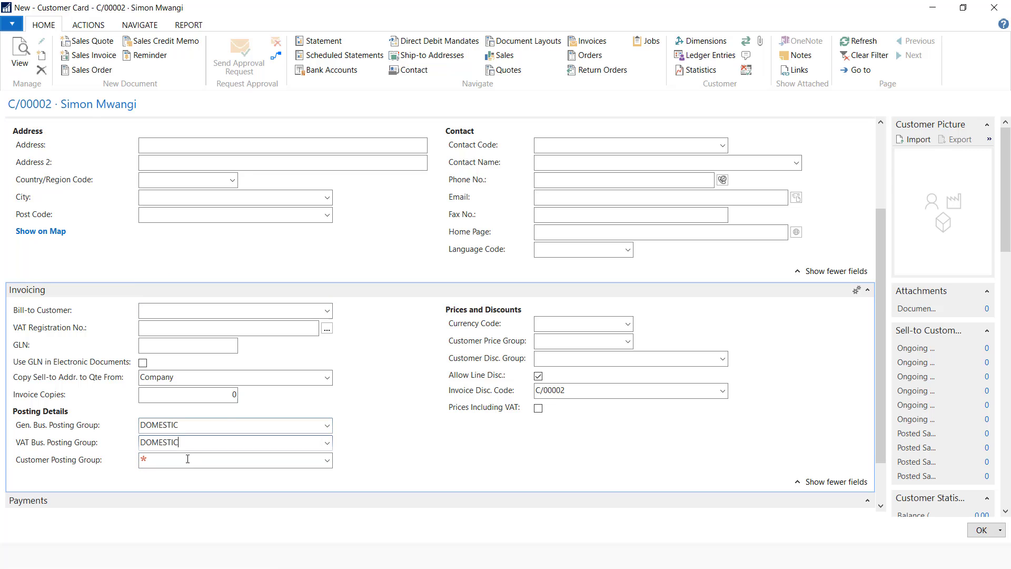
key(Tab)
click(327, 462)
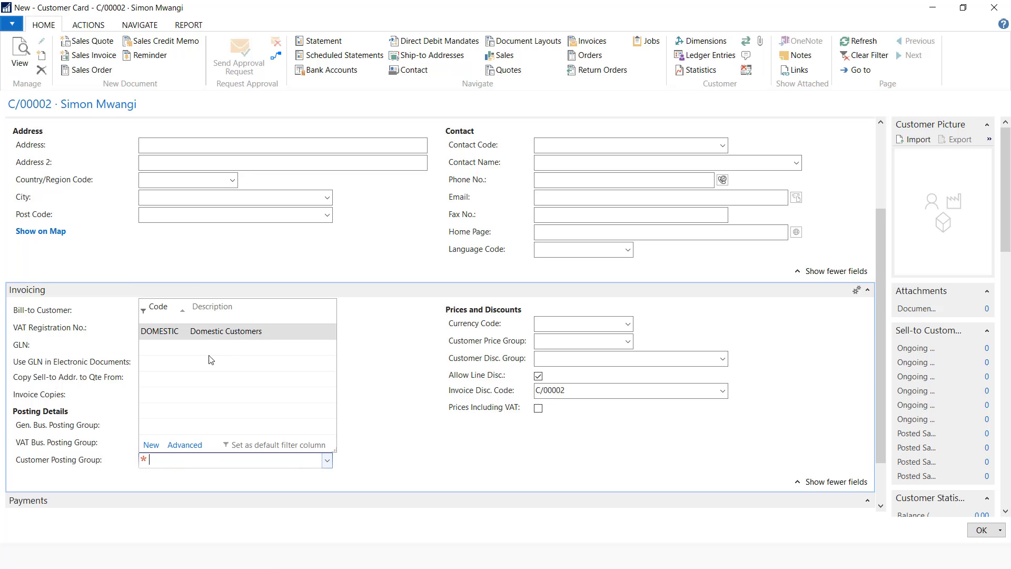
click(190, 330)
Create and assign 30D payment terms, save the customer, and advance to the Vendors slide
click(232, 464)
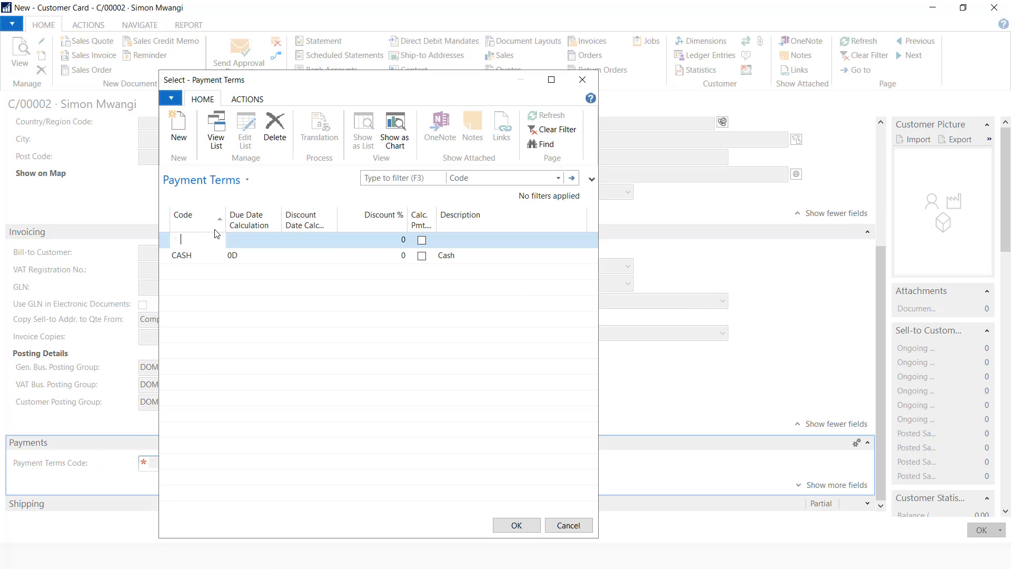
text(30d)
click(243, 241)
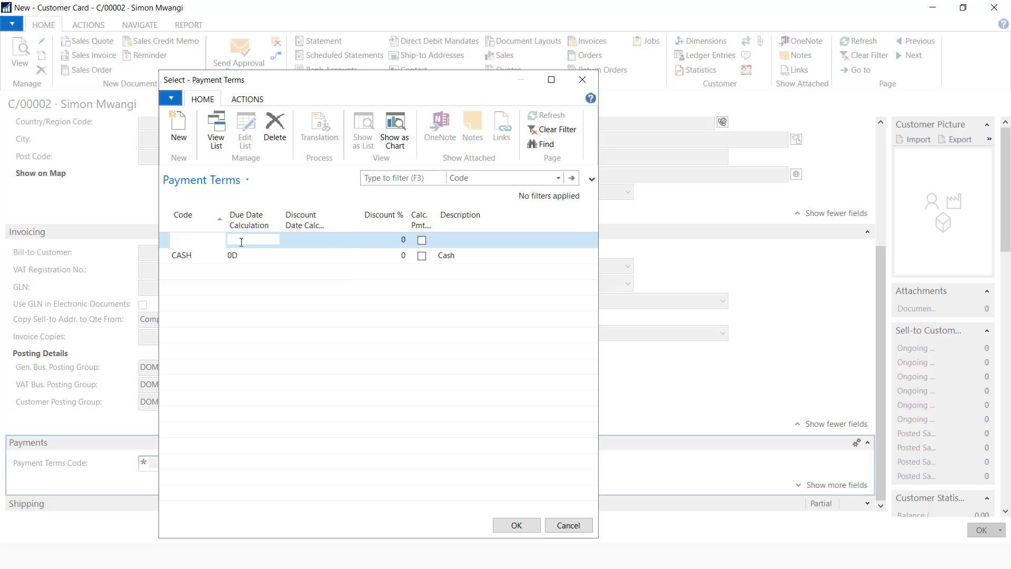
text(30d)
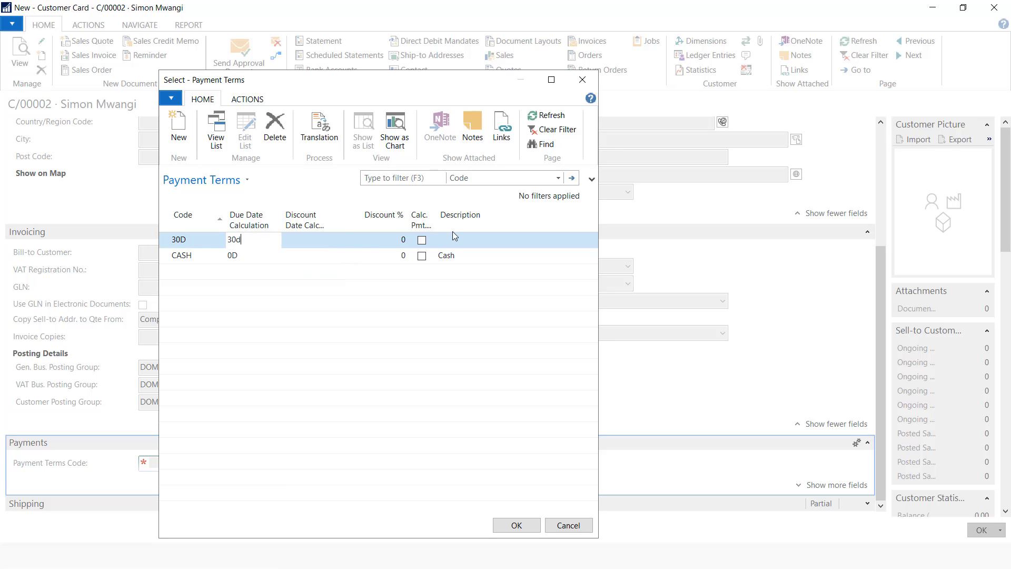
click(465, 242)
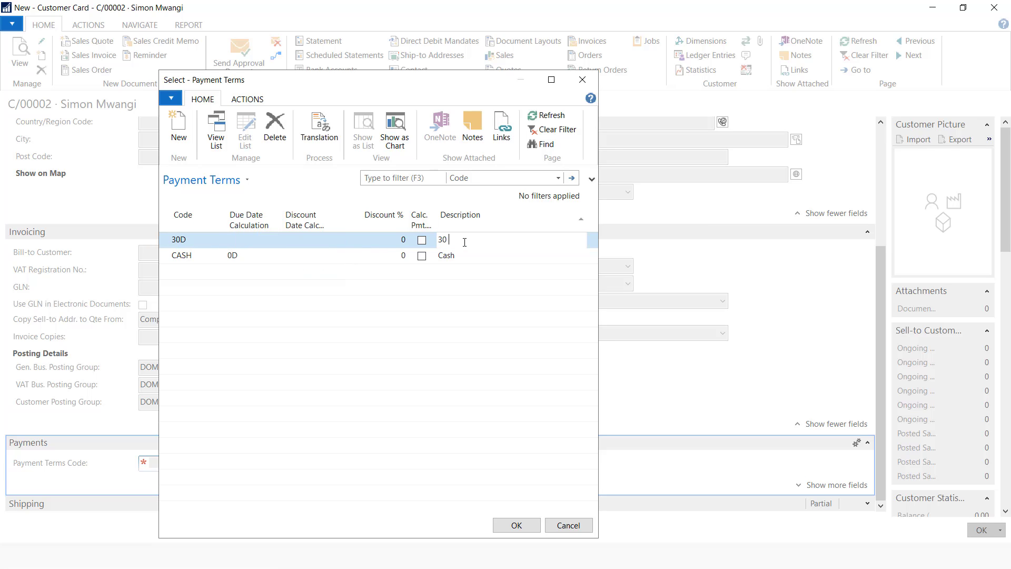
click(513, 527)
click(981, 530)
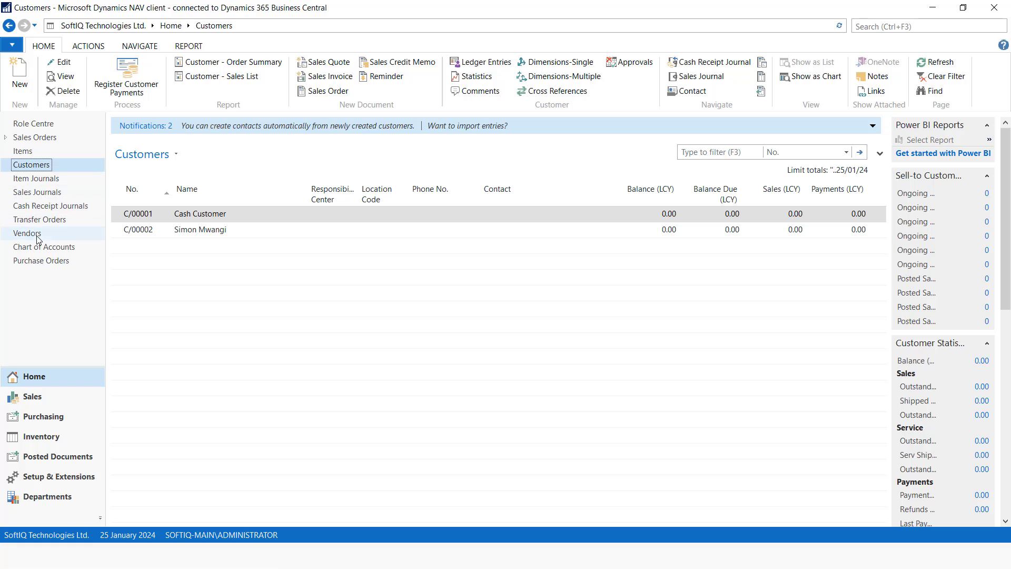
key(alt+Tab)
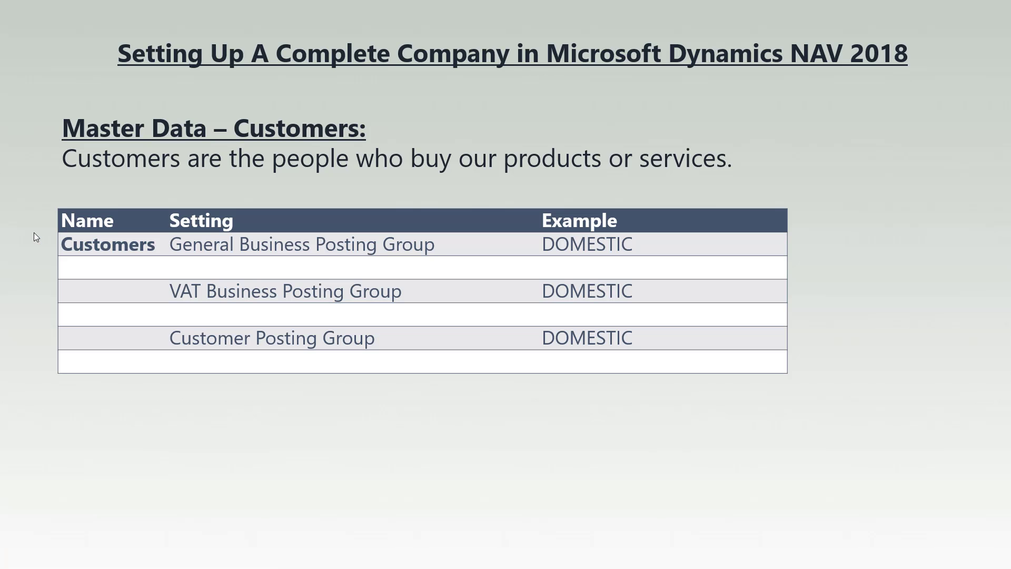
key(Right)
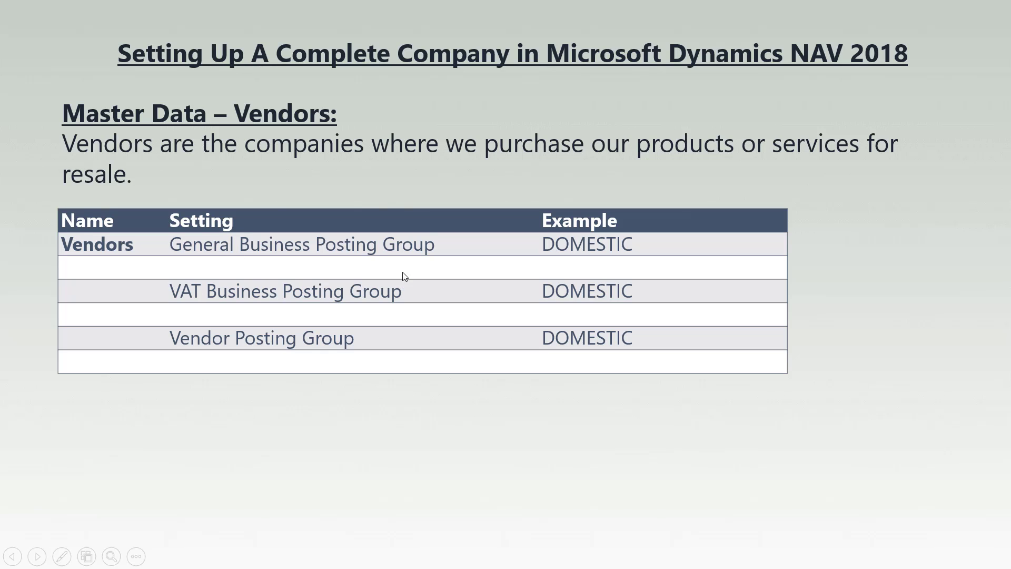
Start vendor V/00001 Supplier with DOMESTIC as general business posting group
key(alt+Tab)
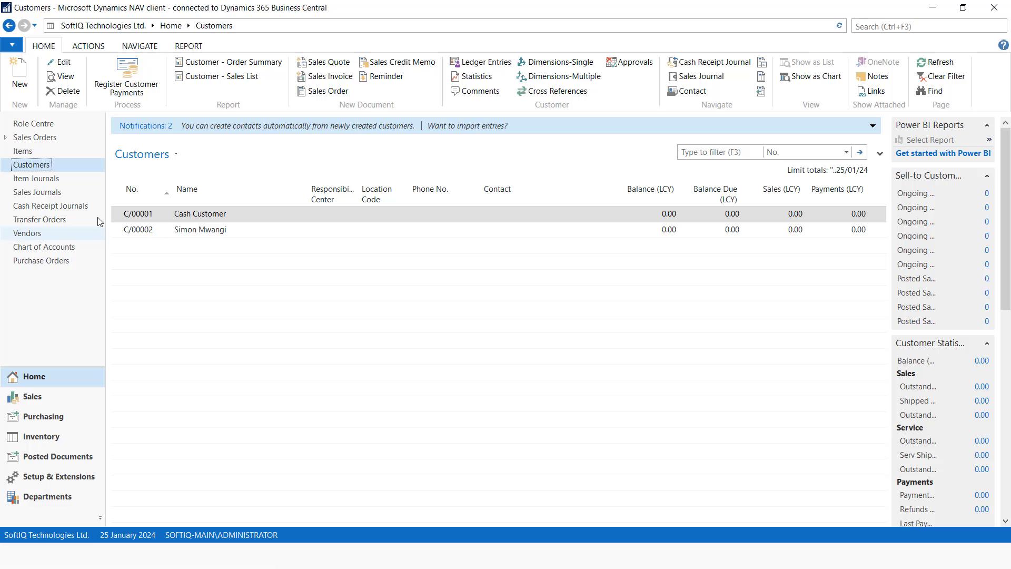
click(29, 236)
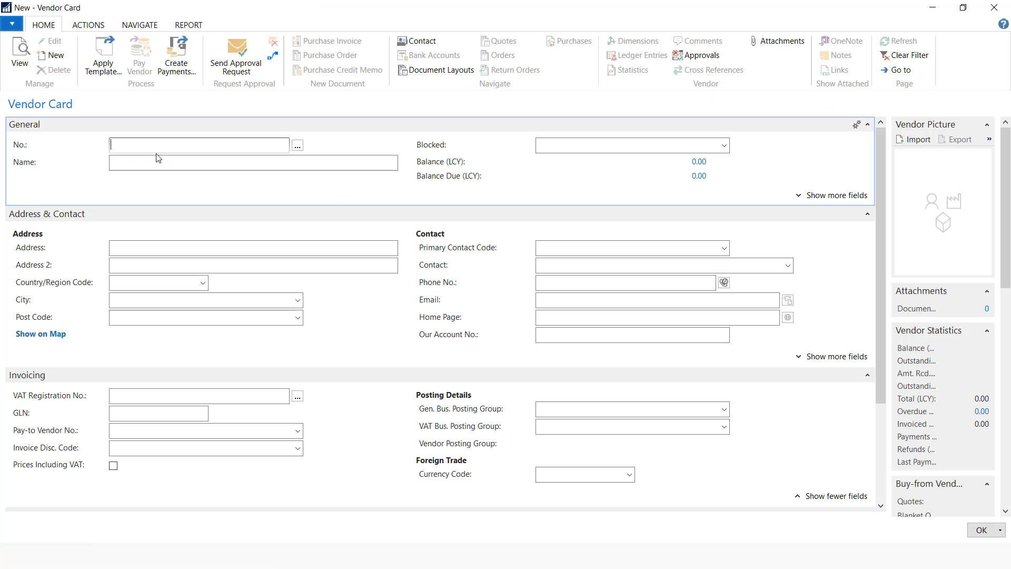
text(V/00001)
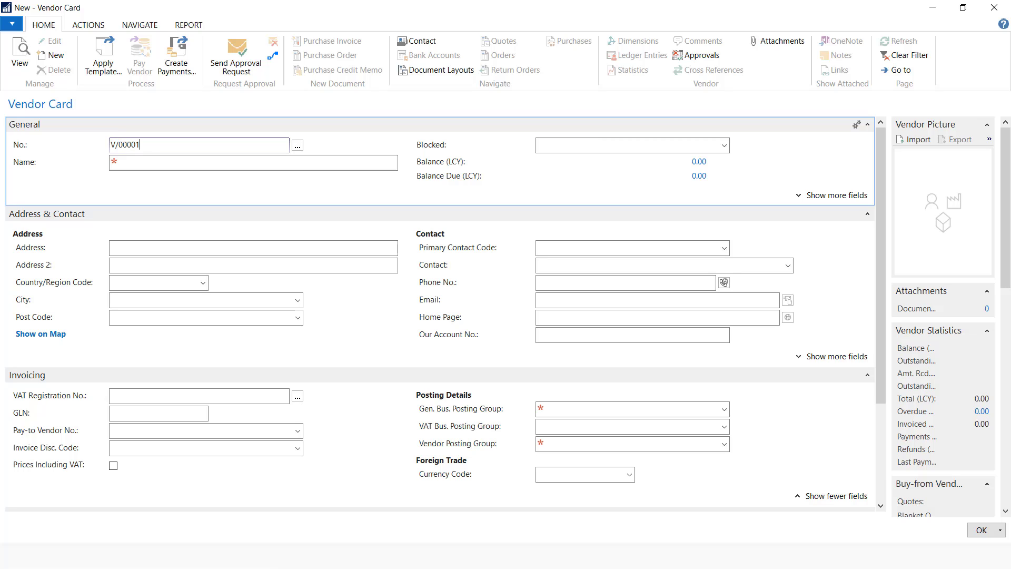
click(178, 164)
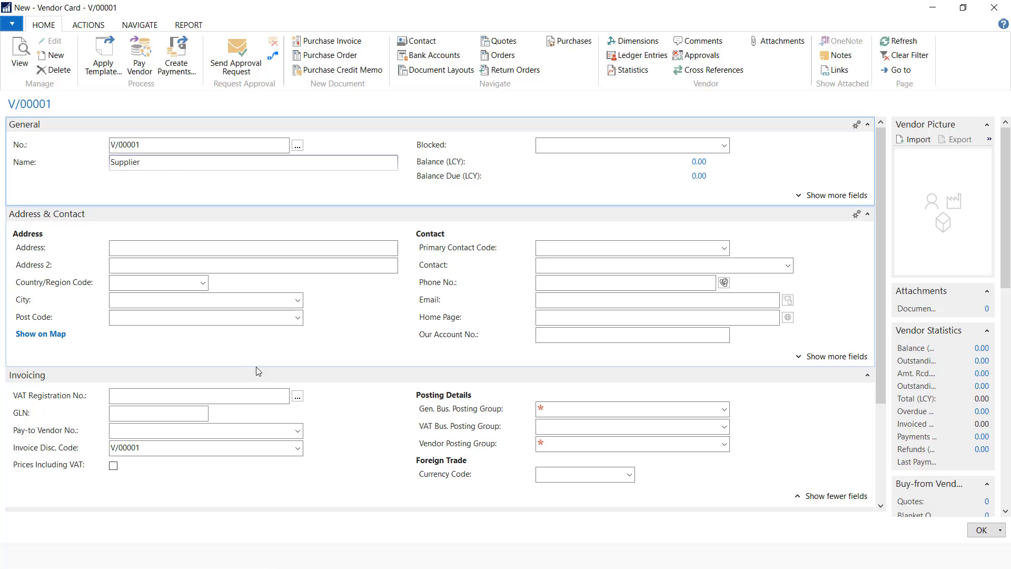
click(725, 411)
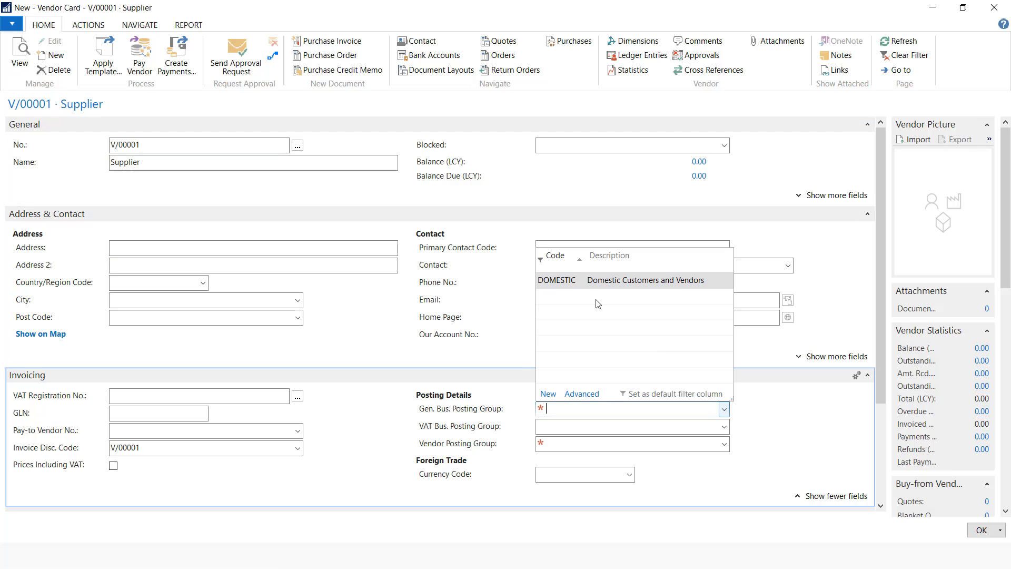
click(580, 279)
key(Tab)
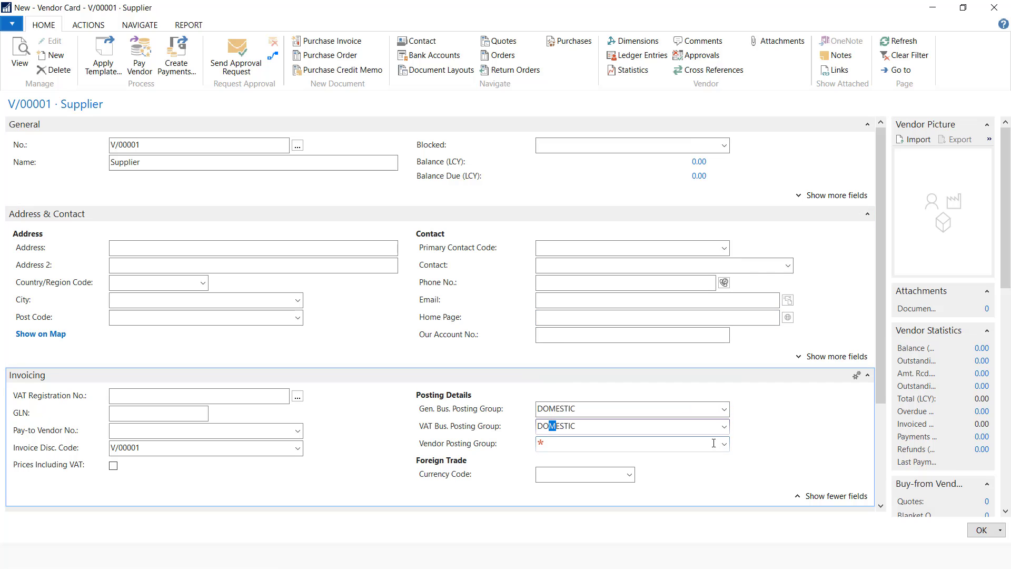
Create vendor posting group DOMESTIC with payables account 32000 and assign it
click(725, 444)
click(548, 429)
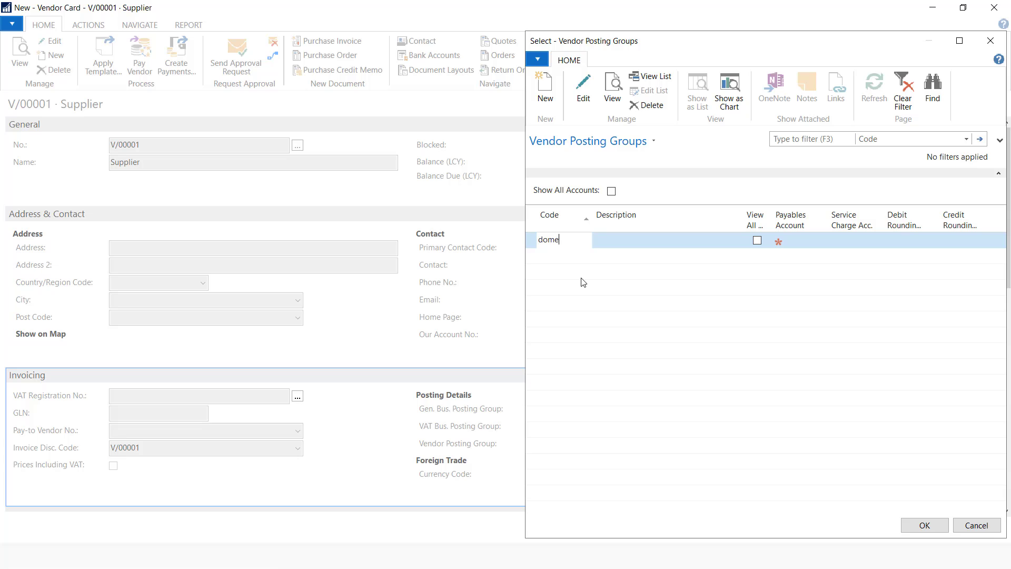
click(643, 238)
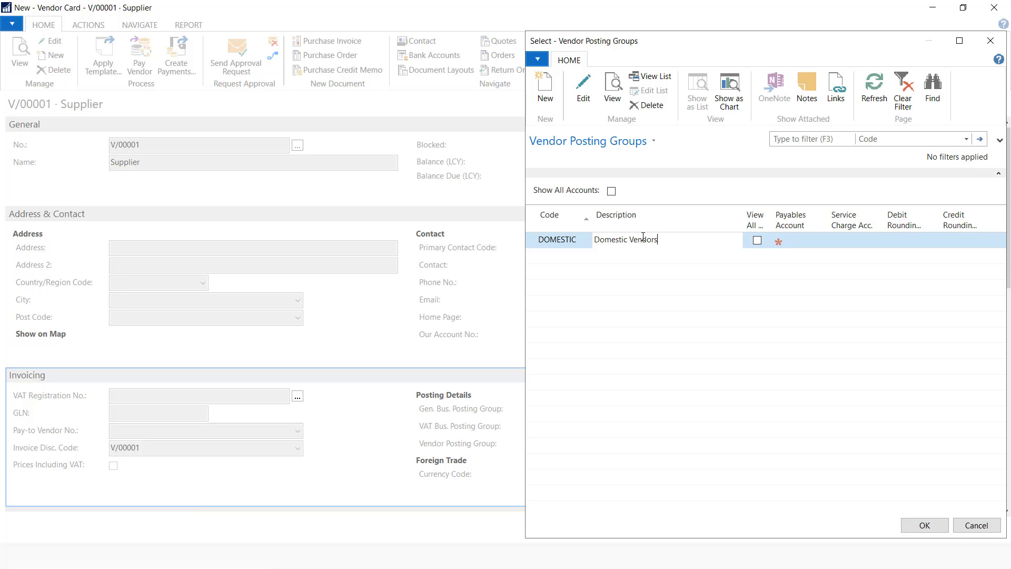
click(805, 240)
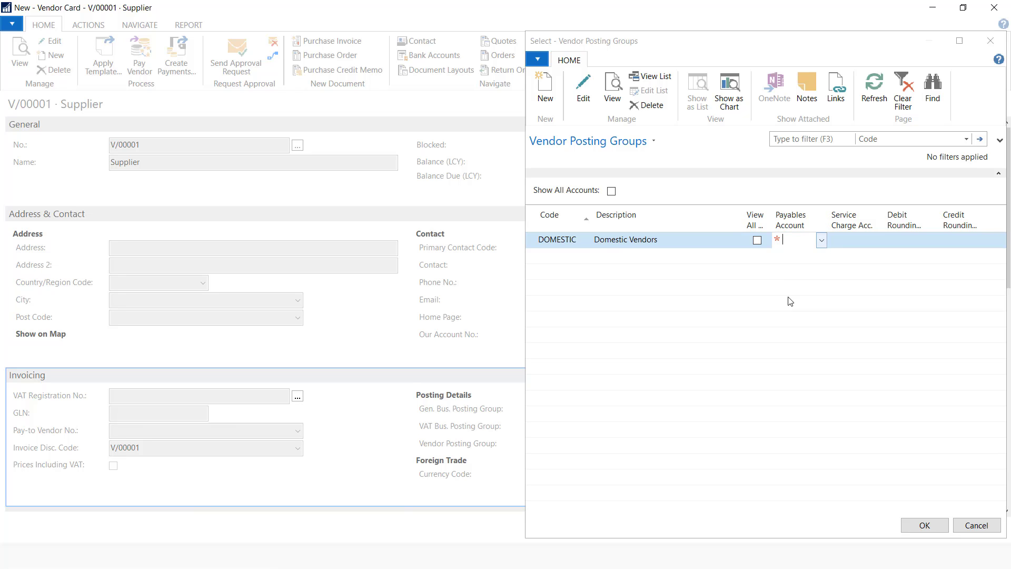
click(960, 109)
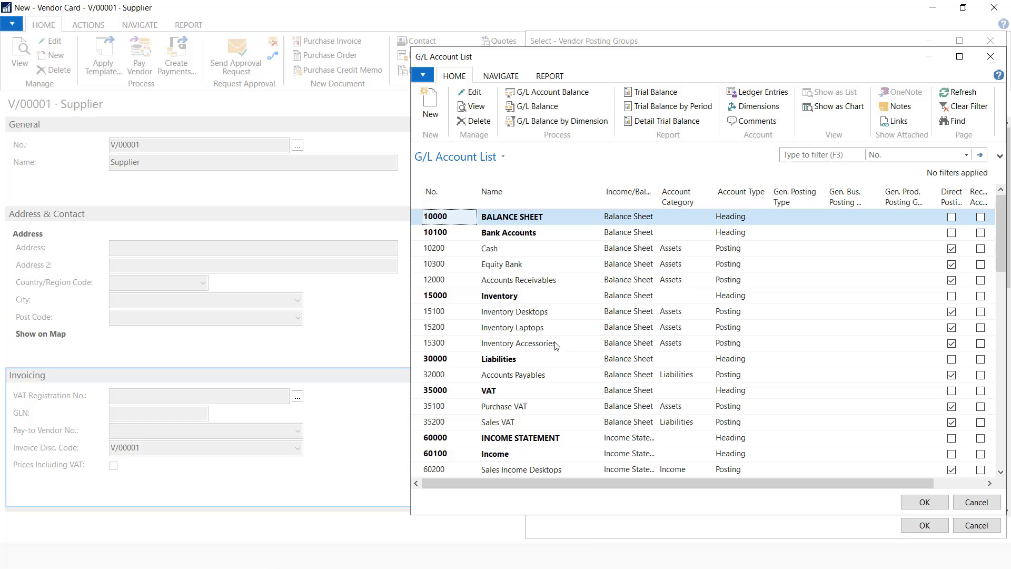
click(526, 375)
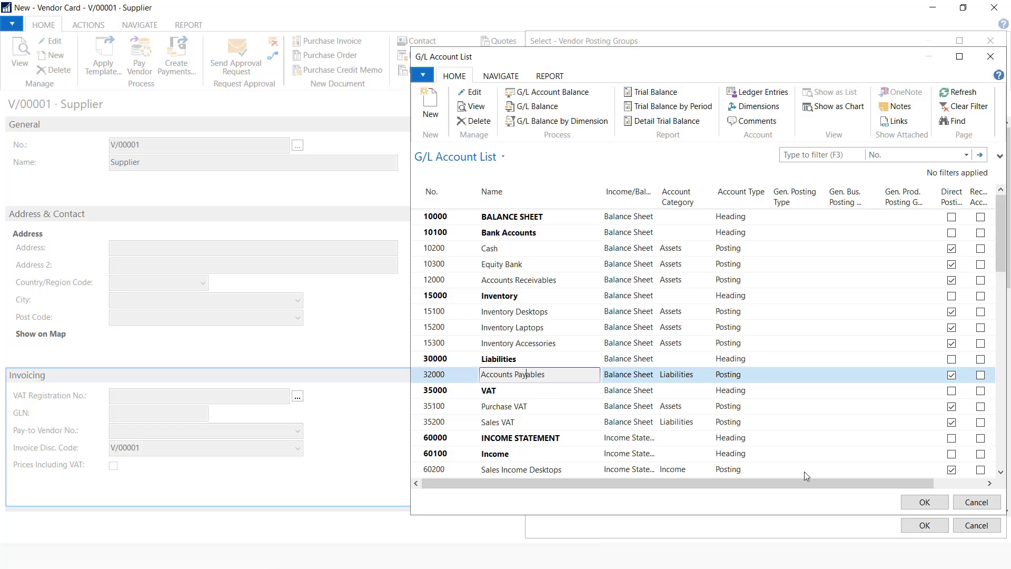
click(925, 502)
click(925, 526)
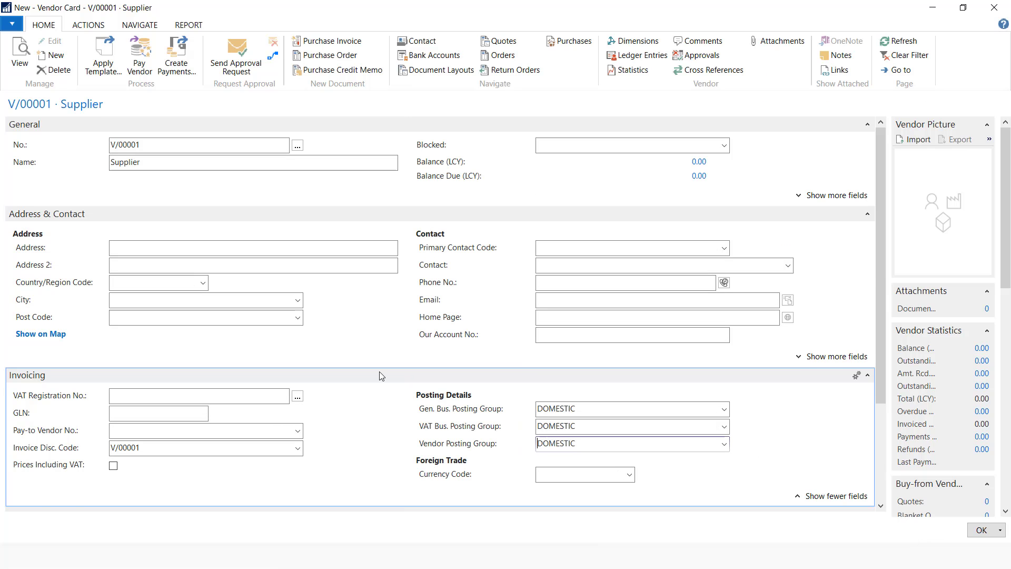
Set payment terms to 30D and save the vendor
scroll(379, 372, down, 3)
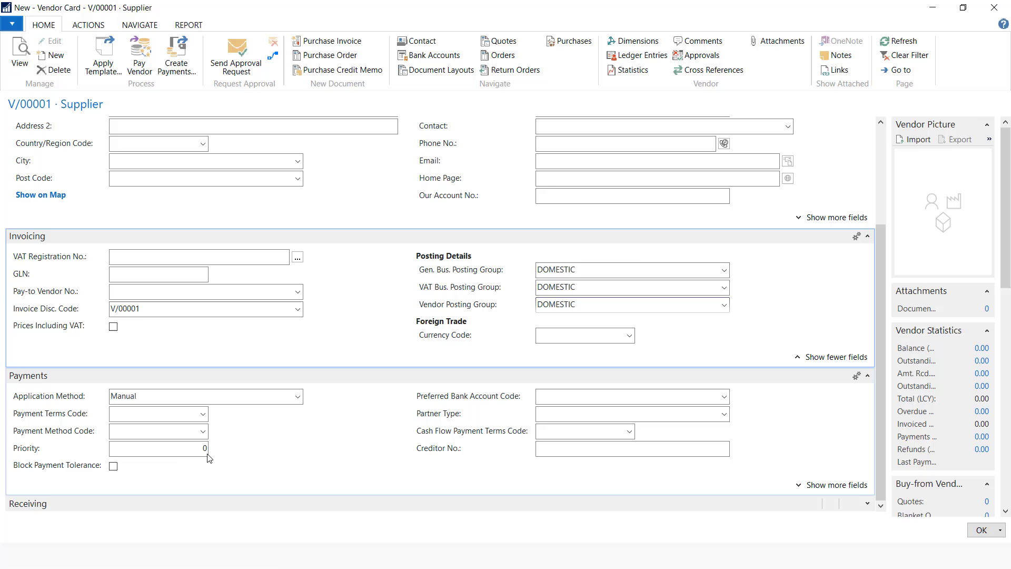
click(204, 415)
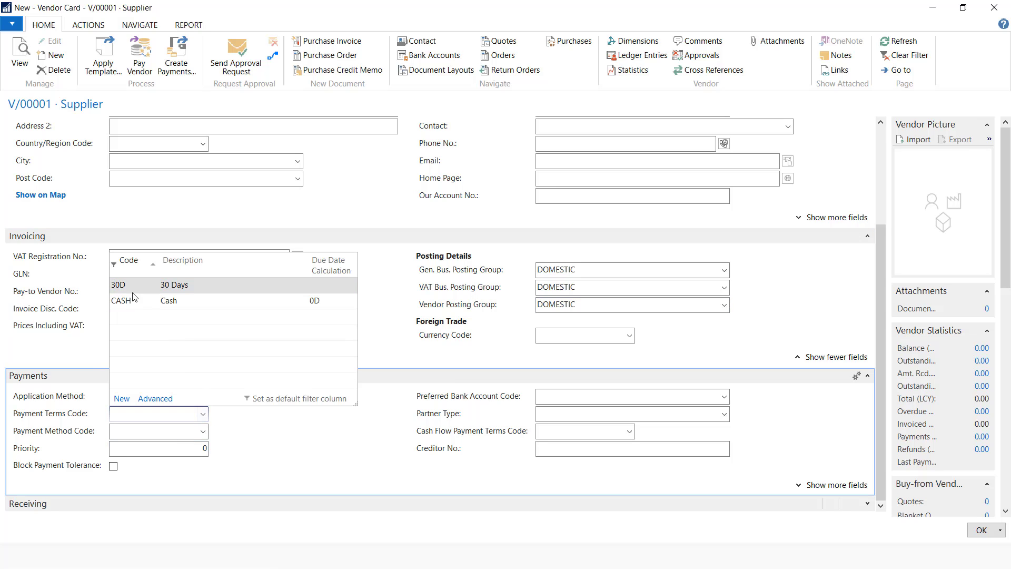
click(133, 294)
click(979, 531)
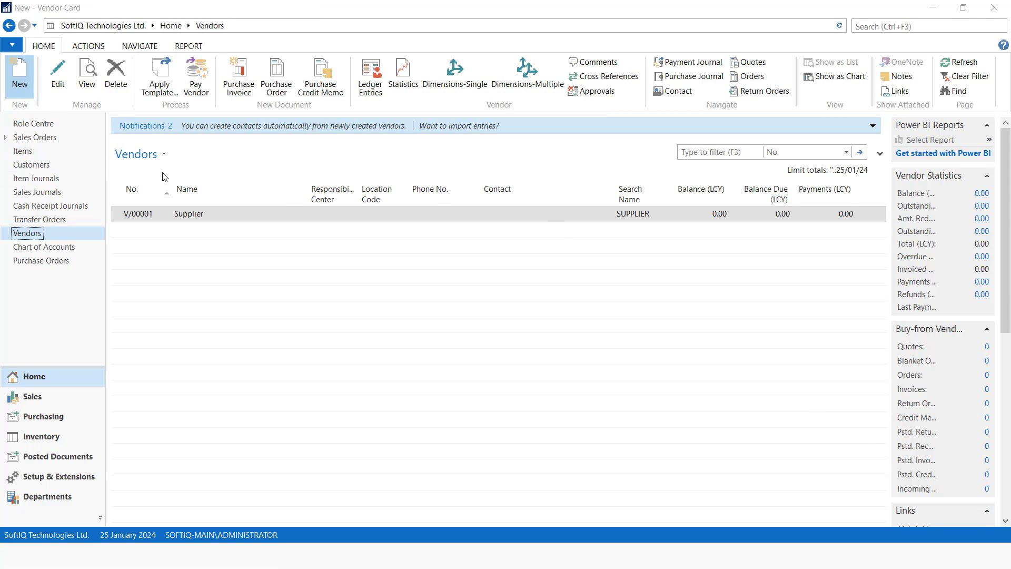
Enter vendor number V/00002 and name Redington Kenya Ltd. on a new vendor card
text(V)
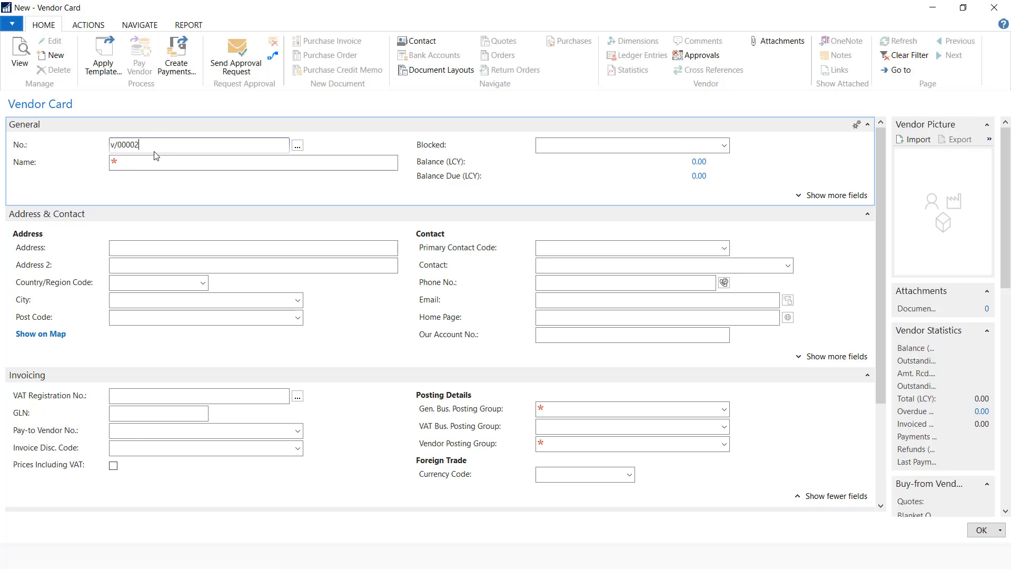
key(Tab)
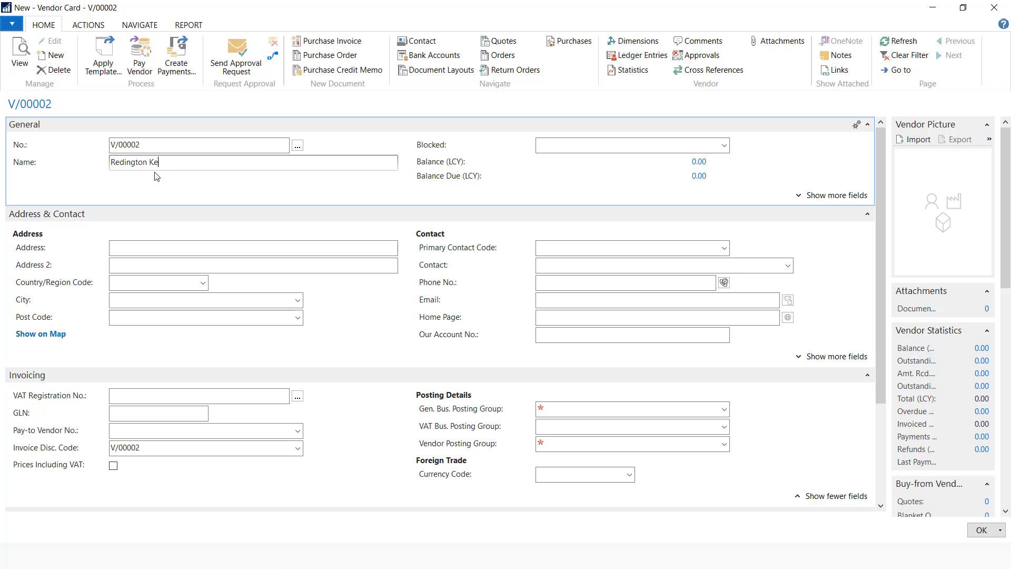
text(Redington Kenya Ltd.)
click(725, 412)
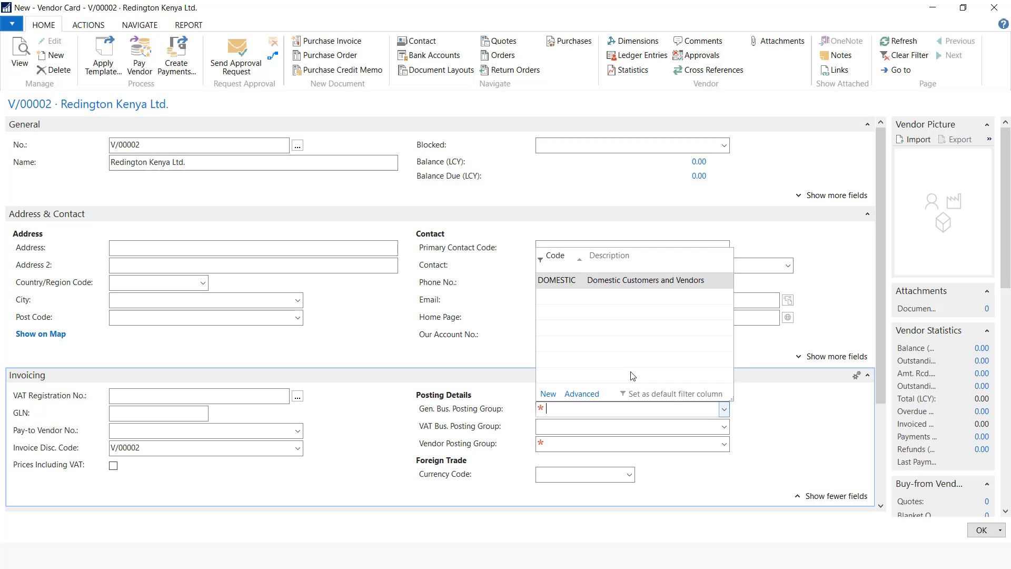
Give the vendor DOMESTIC posting groups and 30D payment terms, save it, and switch to the slides
click(556, 280)
click(559, 444)
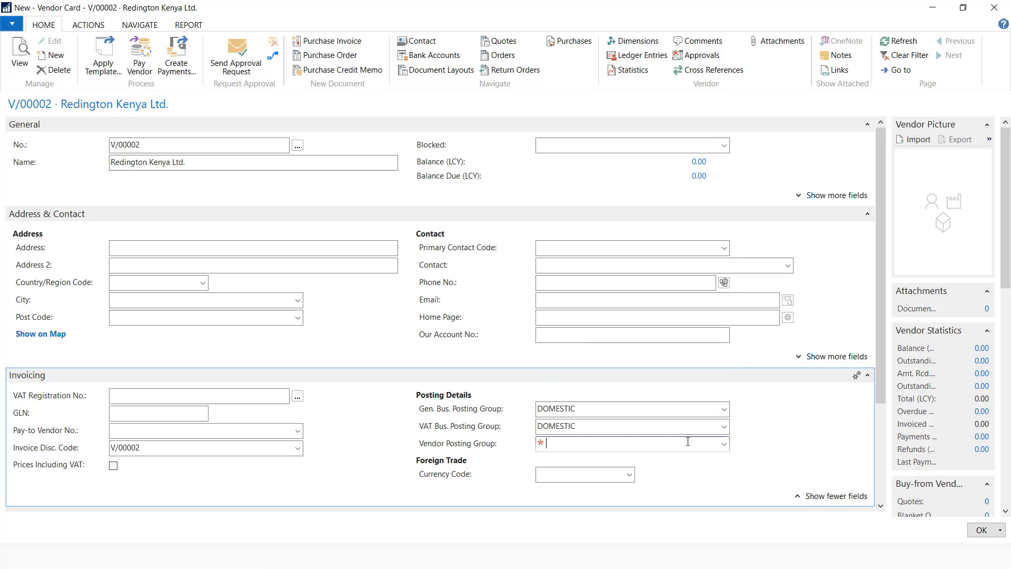
click(725, 445)
click(582, 315)
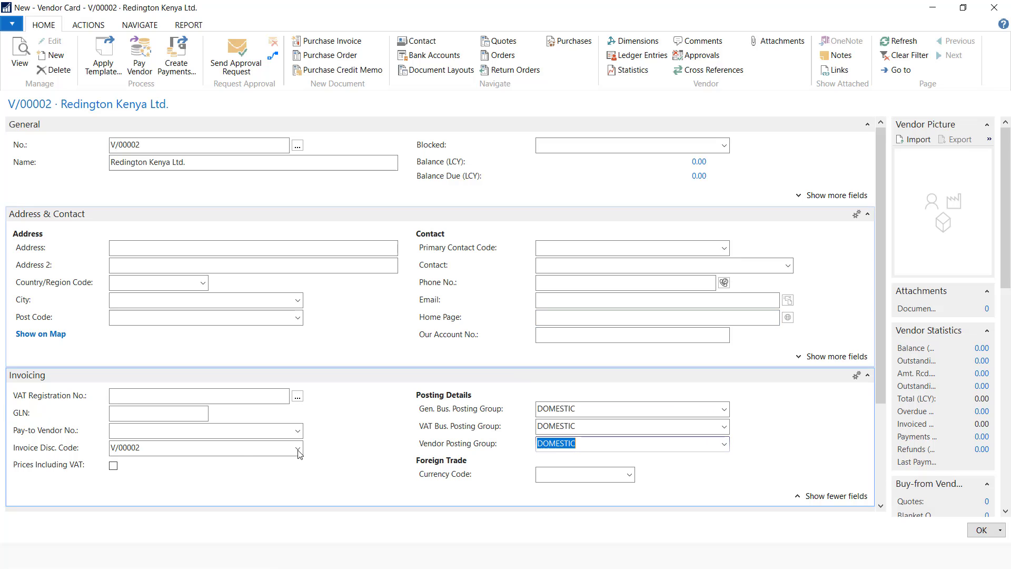
scroll(202, 418, down, 3)
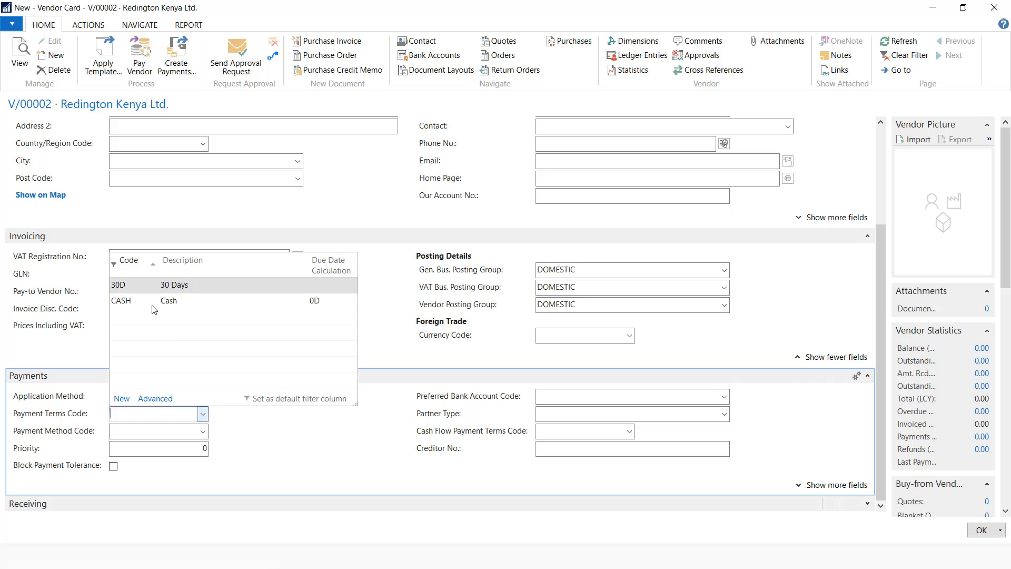
click(148, 285)
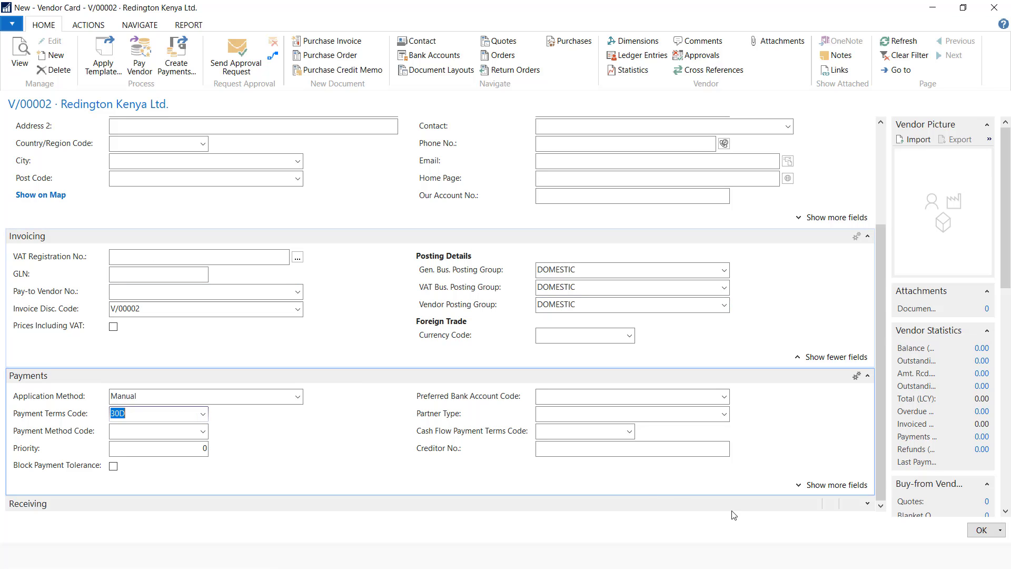
click(980, 530)
key(alt+Tab)
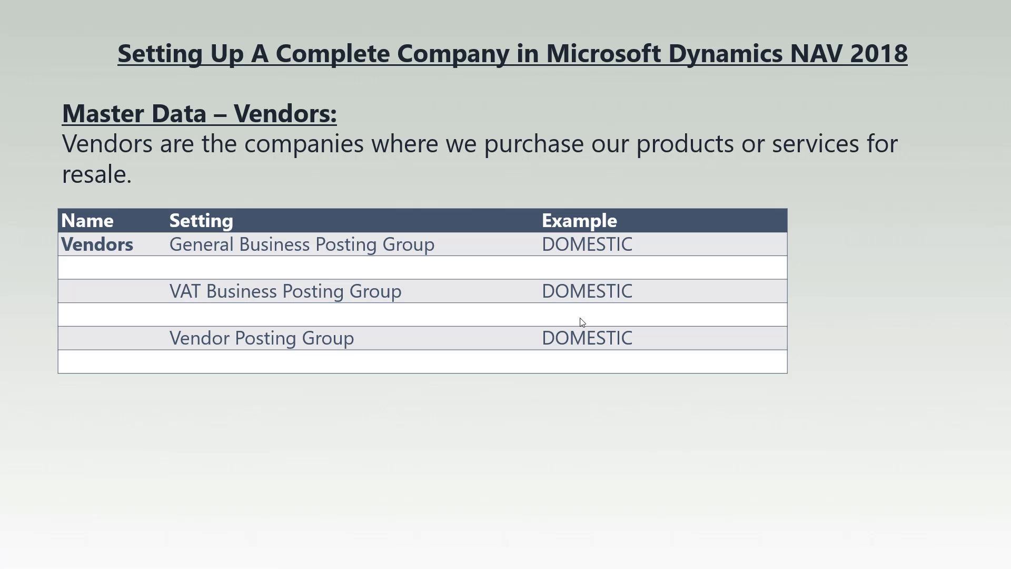
Advance to the Other Setups slide, then return to Dynamics NAV's search box
click(580, 318)
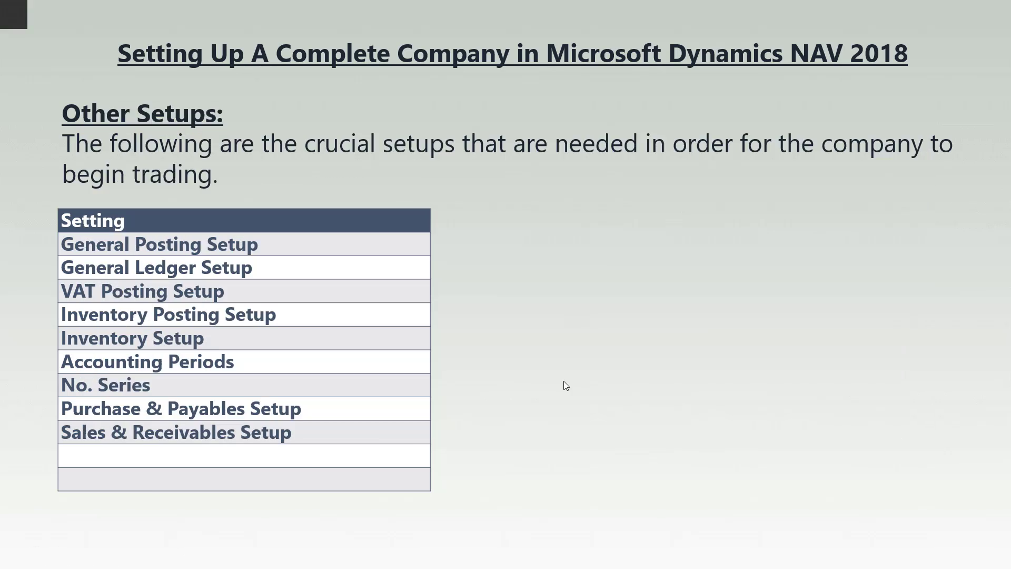
key(alt+Tab)
click(925, 28)
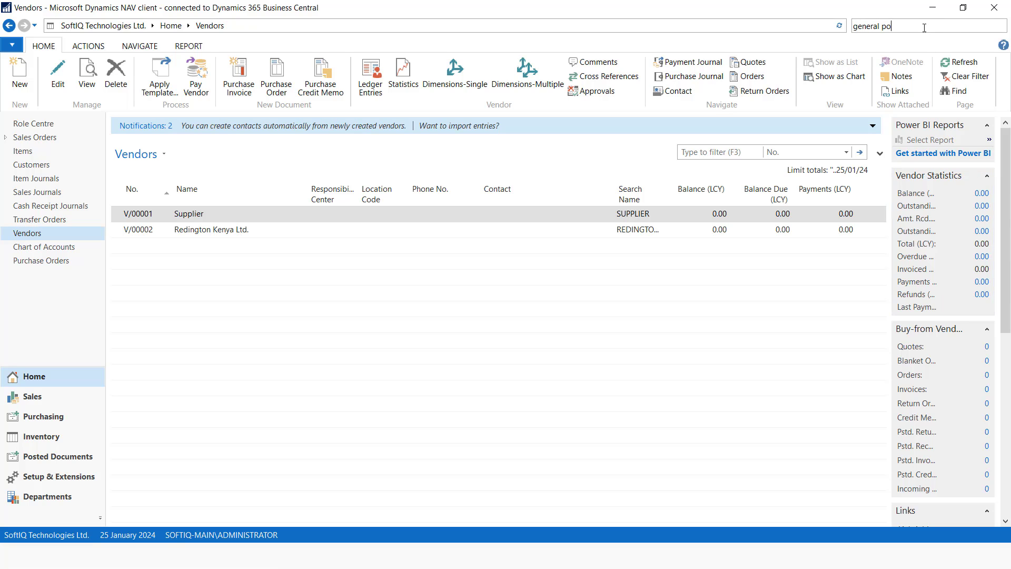
In General Posting Setup, add a DOMESTIC business / DESKTOPS product posting line
click(800, 97)
click(61, 205)
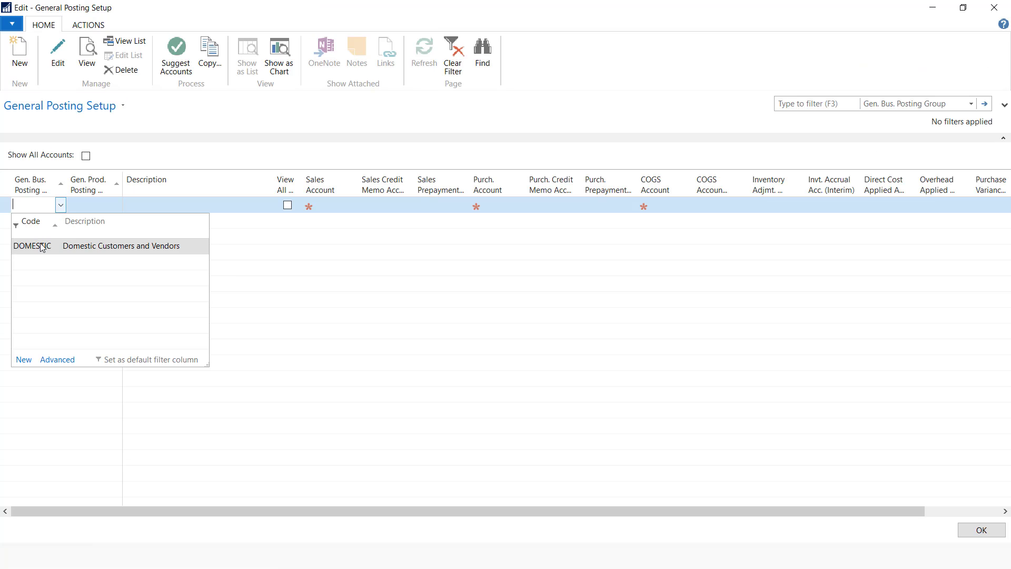
click(40, 243)
click(91, 210)
click(113, 207)
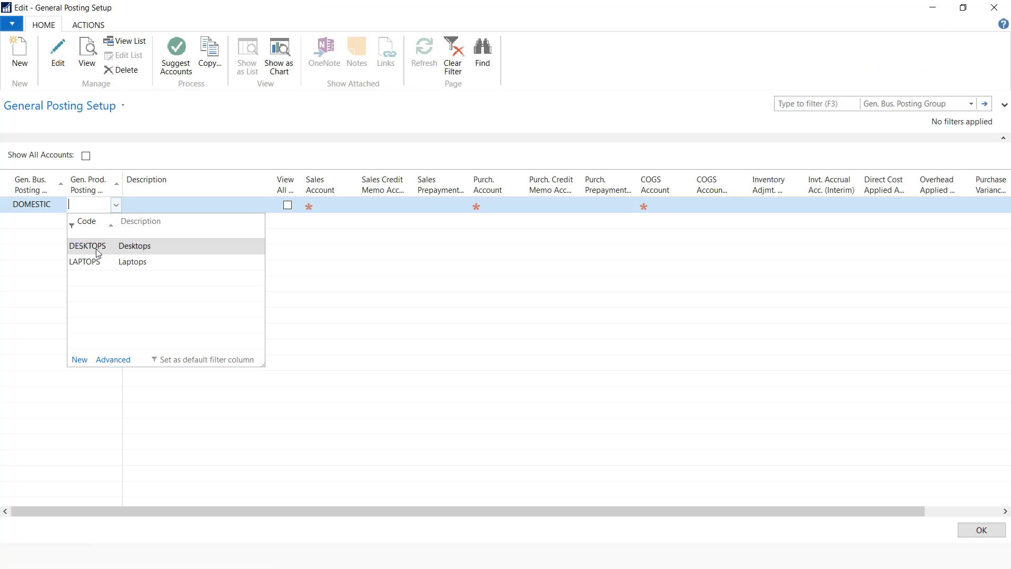
click(96, 248)
click(159, 205)
Set both the sales account and sales credit memo account to 60200 Sales Income Desktops
click(308, 206)
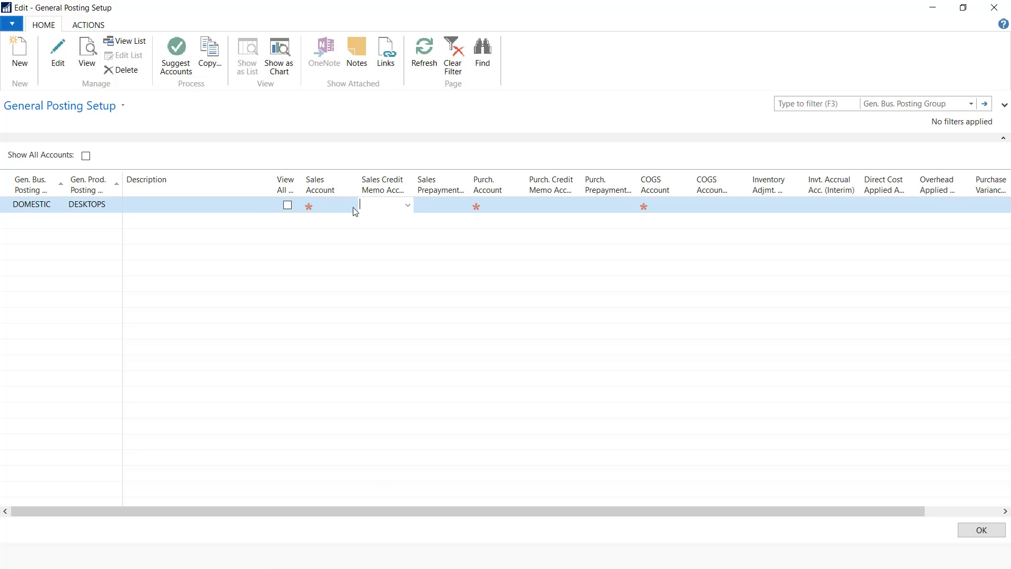
click(351, 205)
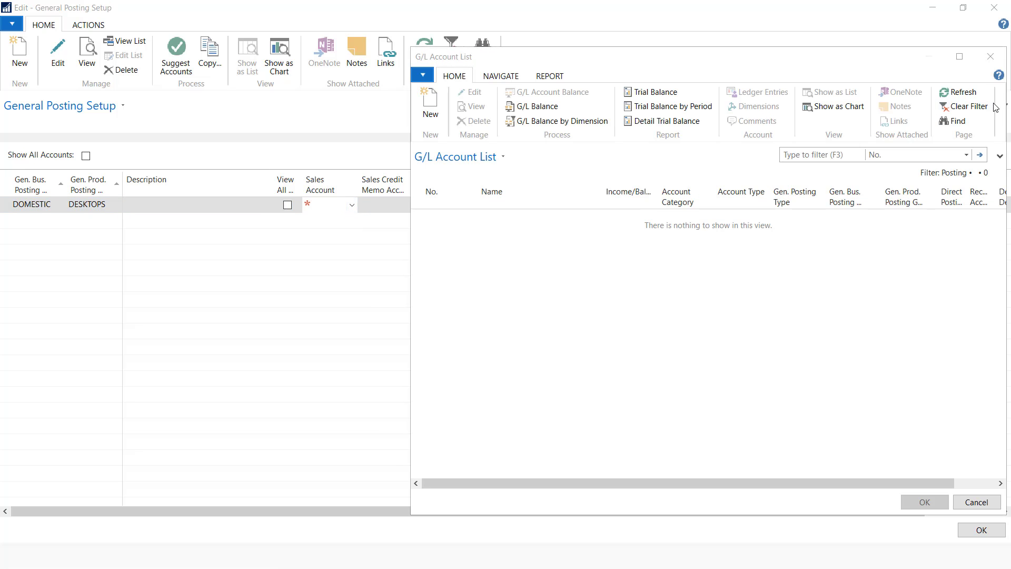
scroll(525, 343, down, 3)
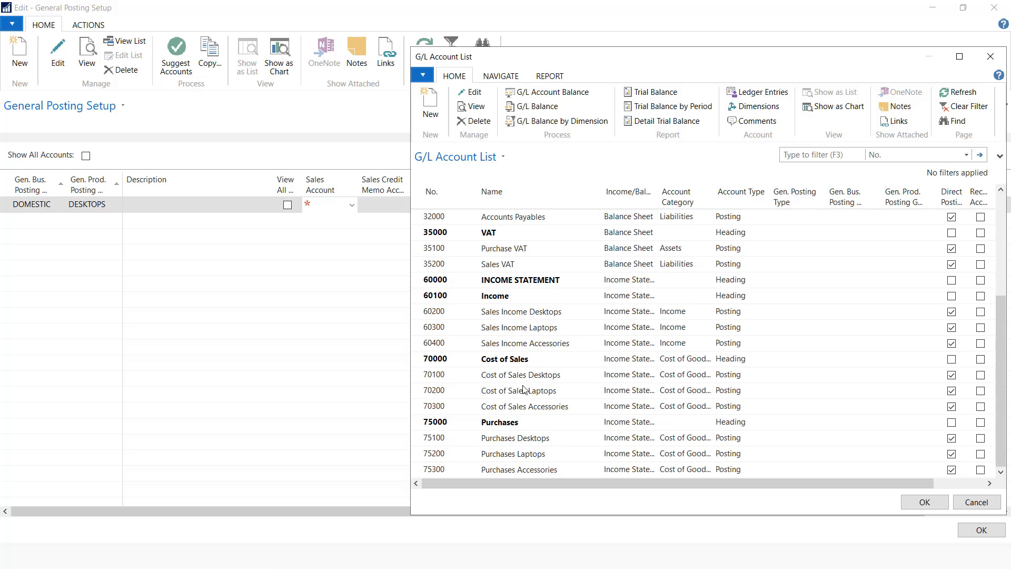
click(538, 314)
click(921, 502)
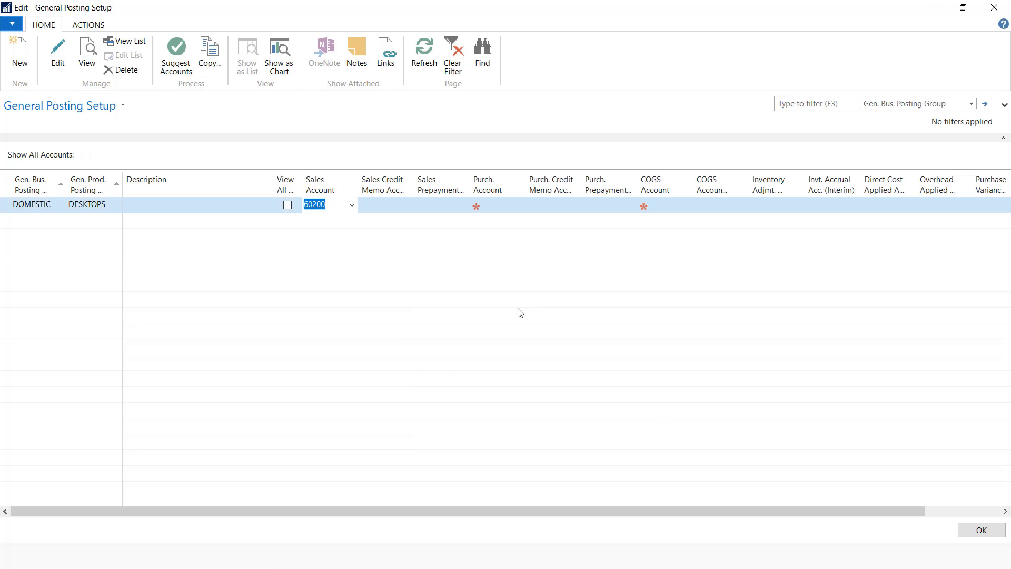
click(374, 212)
click(407, 205)
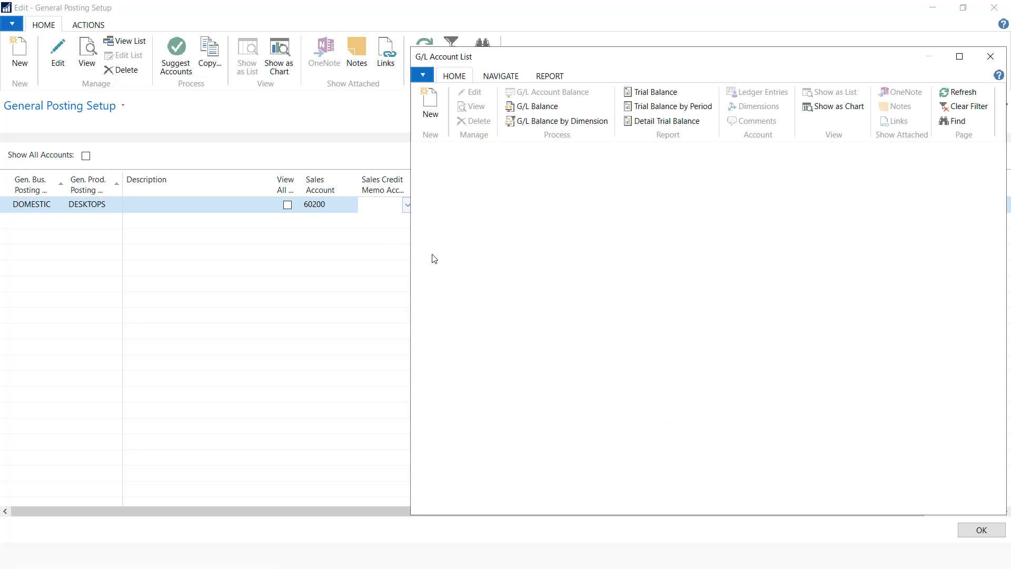
click(964, 106)
scroll(527, 370, down, 3)
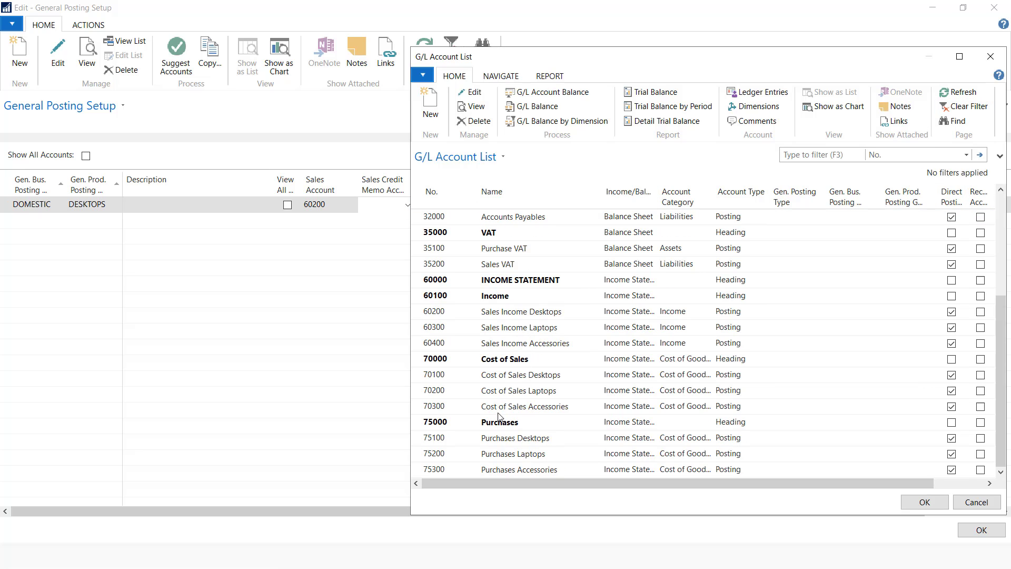
click(546, 312)
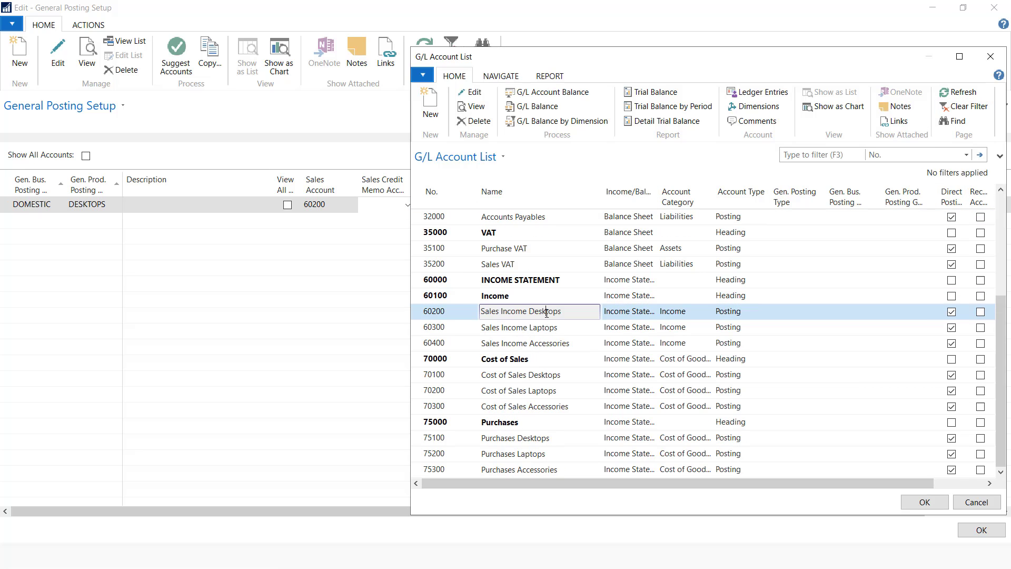
click(925, 502)
Start a new G/L account from the sales prepayment account lookup
click(457, 206)
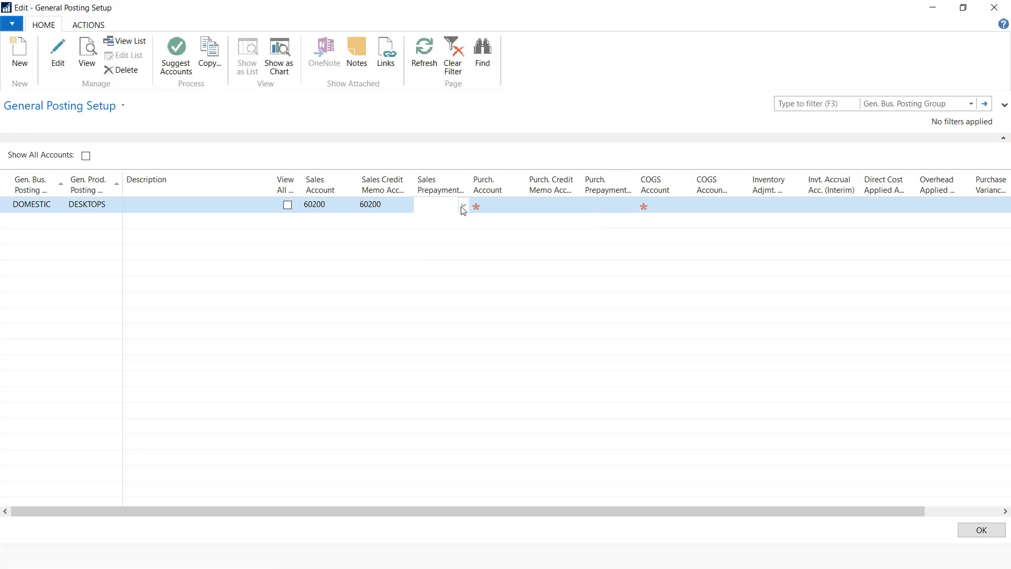
click(463, 206)
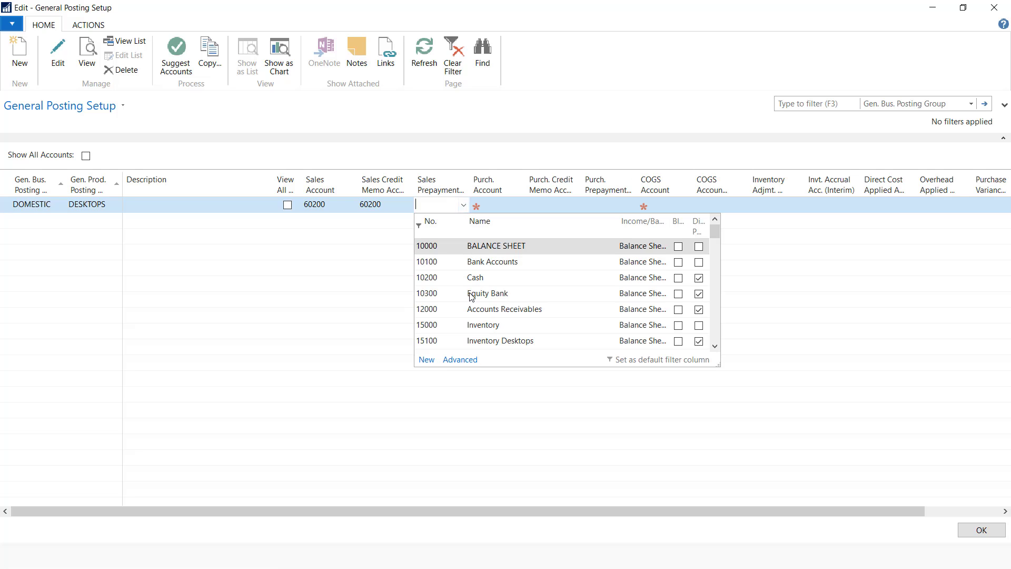
scroll(481, 295, down, 2)
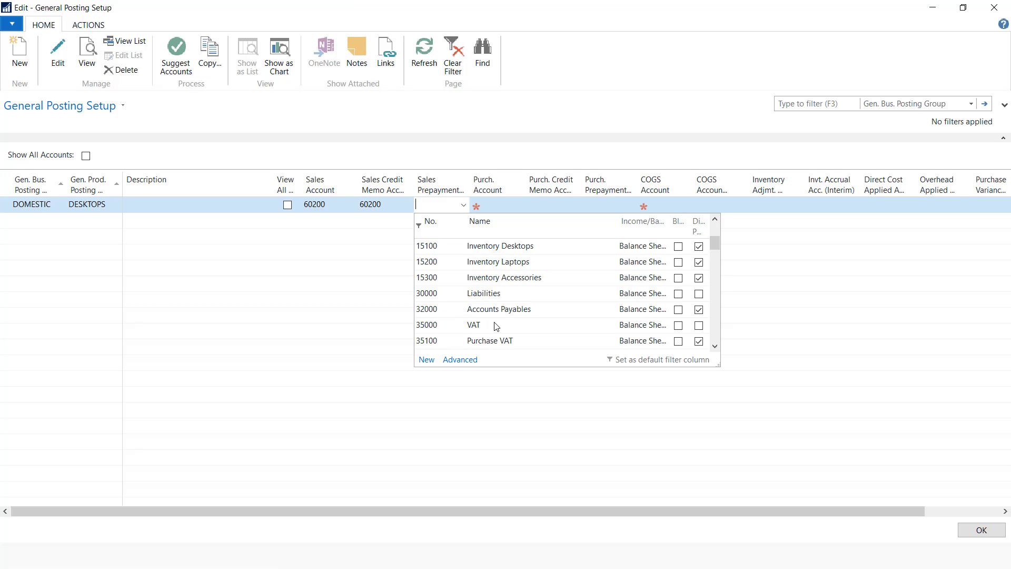
click(427, 360)
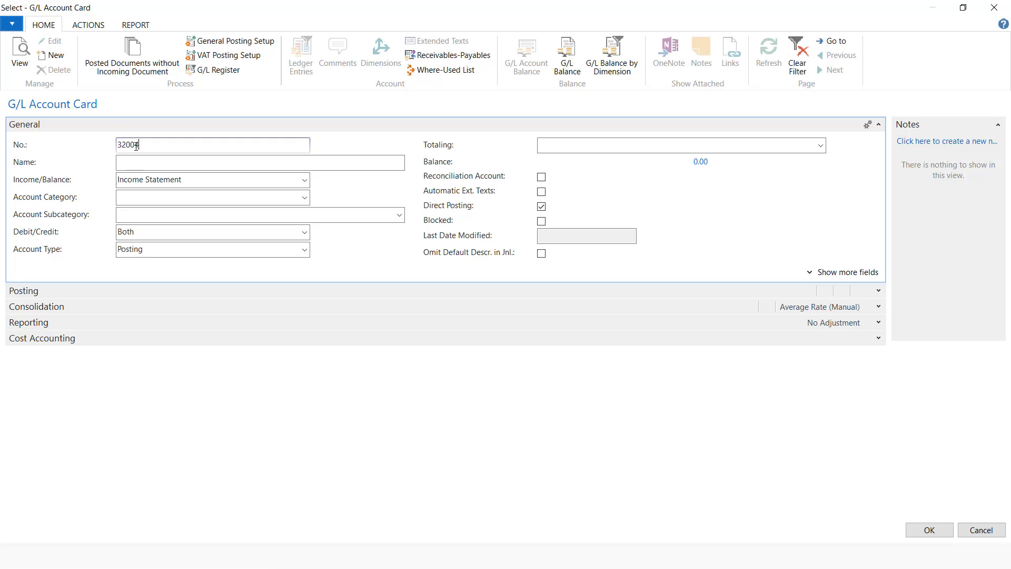
Create Balance Sheet liabilities account 32004 Prepayments from Customers as the sales prepayment account
click(146, 163)
text(Prepayments from Custome)
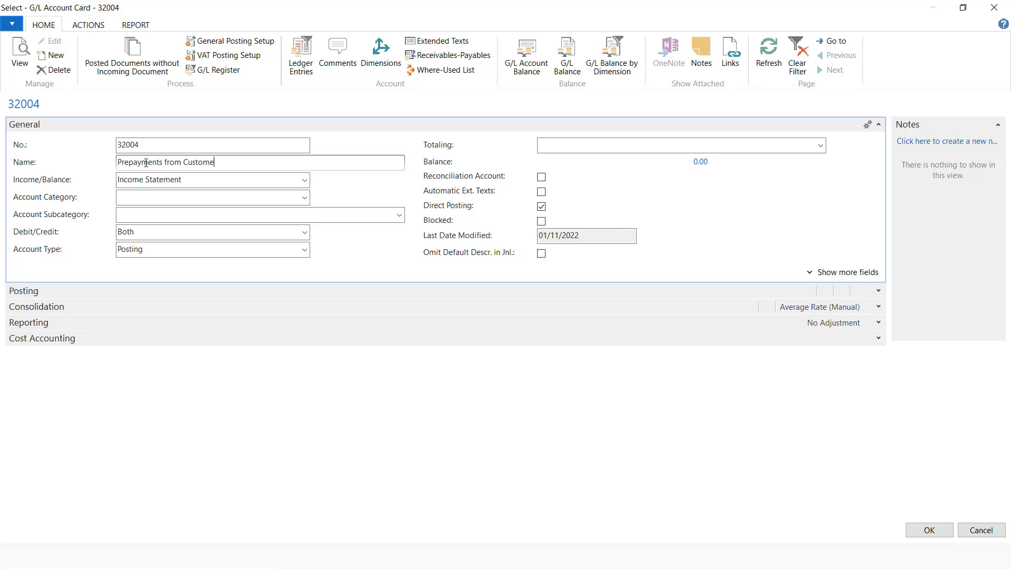
text(rs)
click(304, 180)
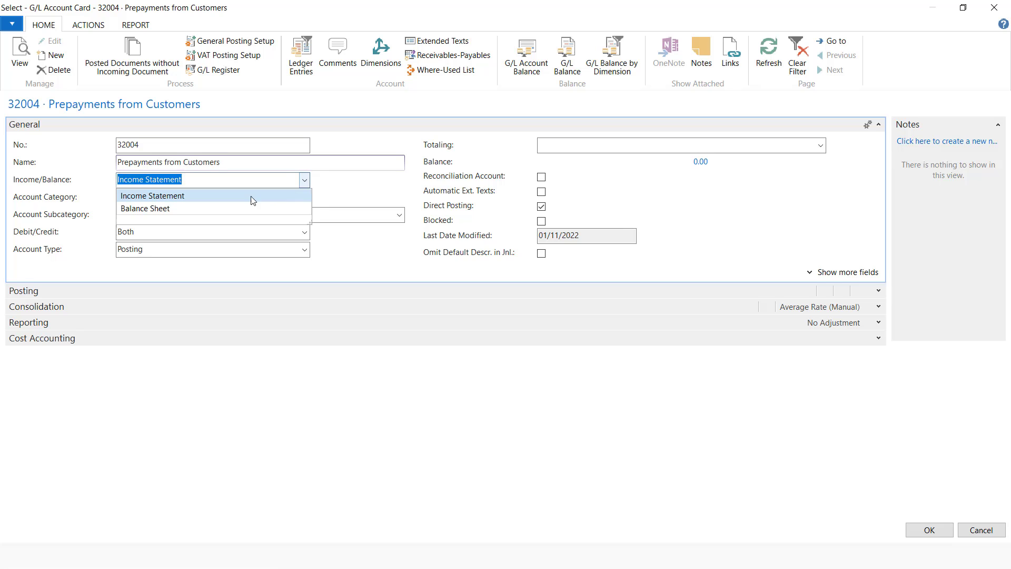
click(168, 197)
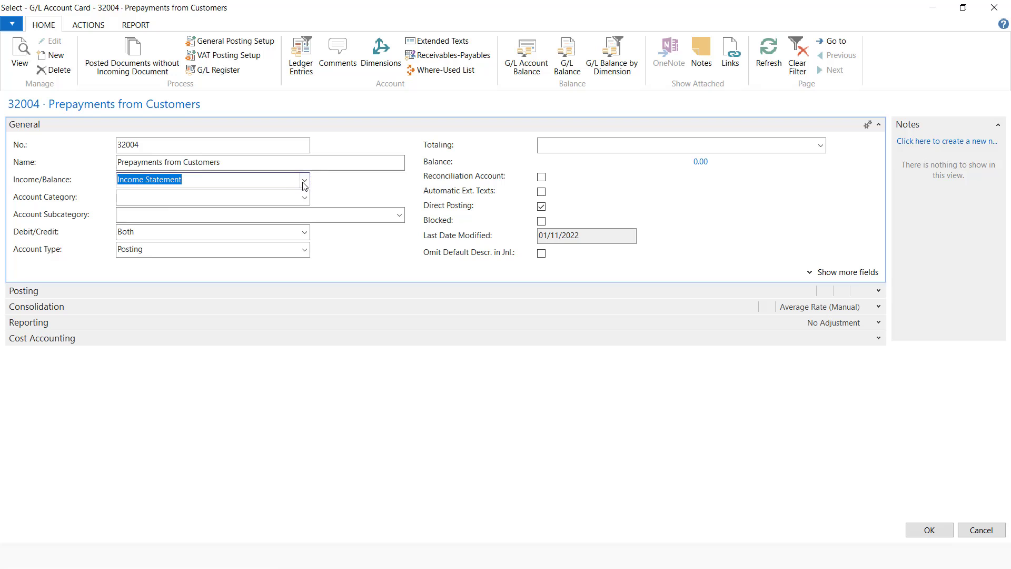
click(305, 185)
click(182, 206)
click(269, 199)
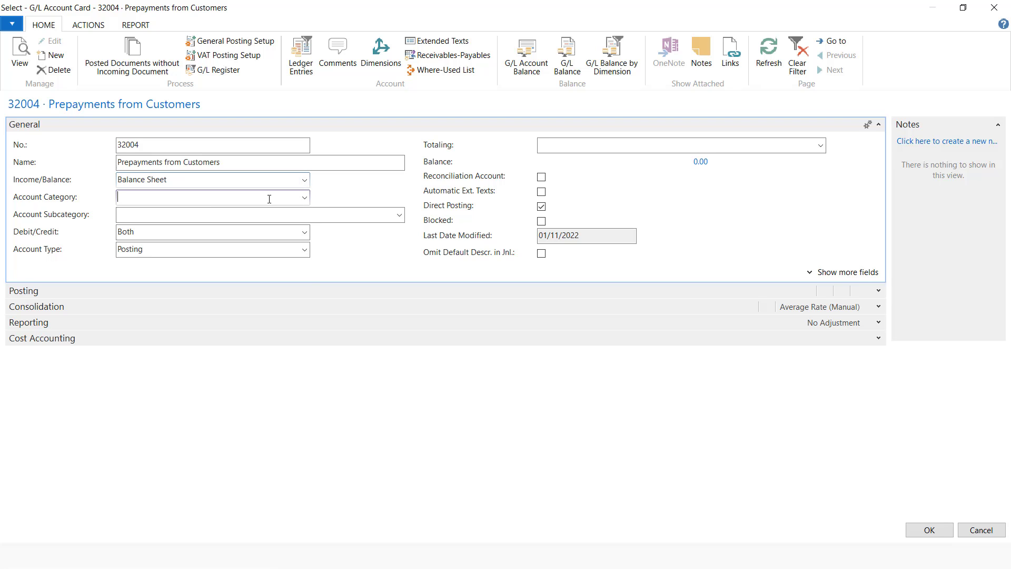
click(305, 199)
click(161, 237)
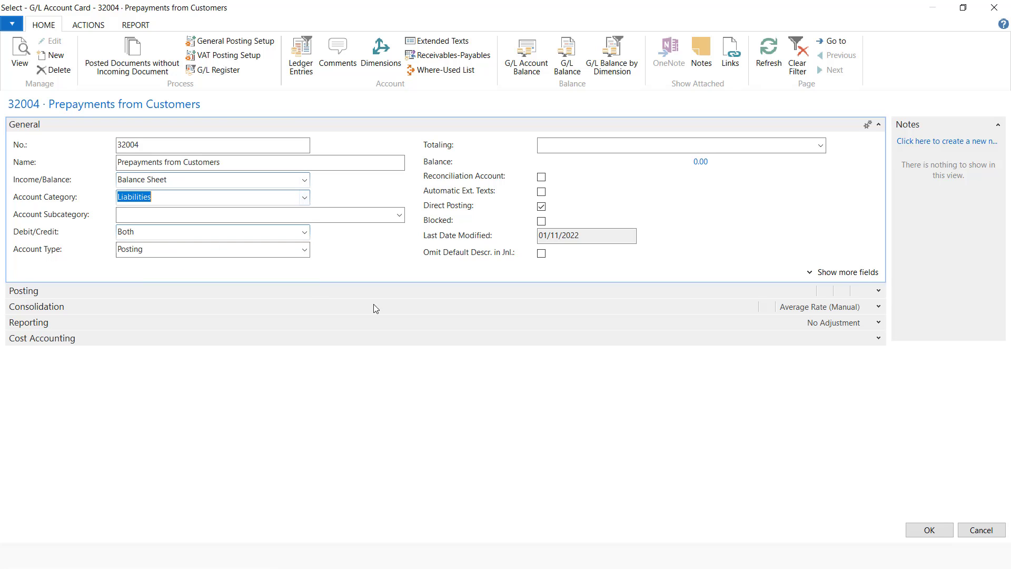
click(946, 533)
Set the purchase account to 75100 Purchases Desktops
click(506, 208)
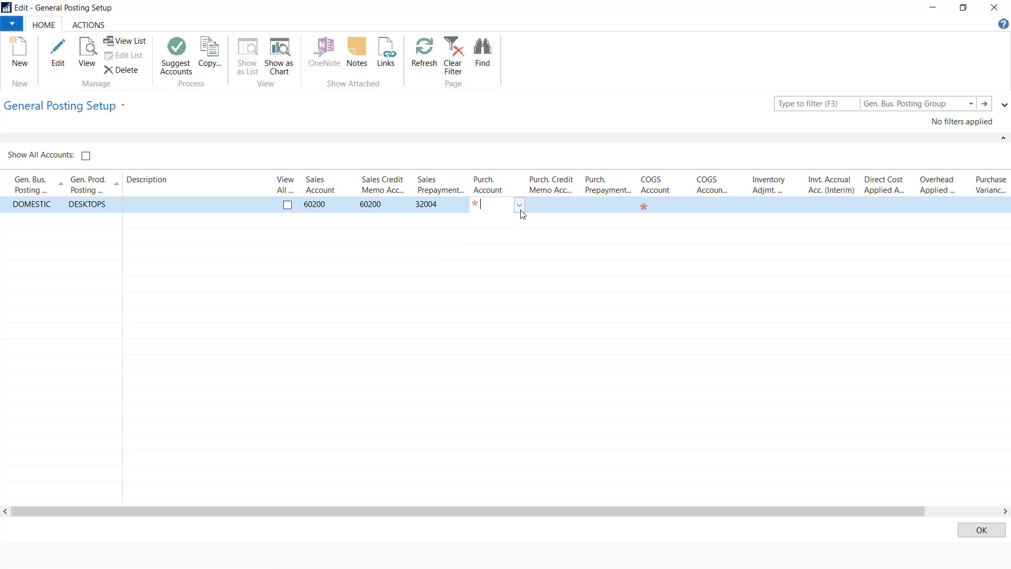
click(518, 206)
click(964, 106)
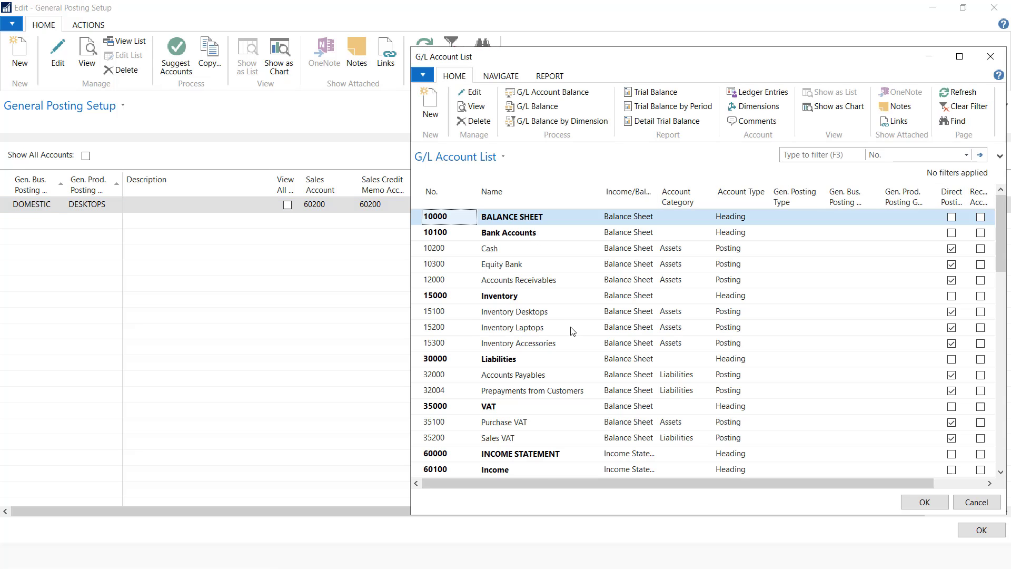
scroll(496, 426, down, 4)
click(541, 442)
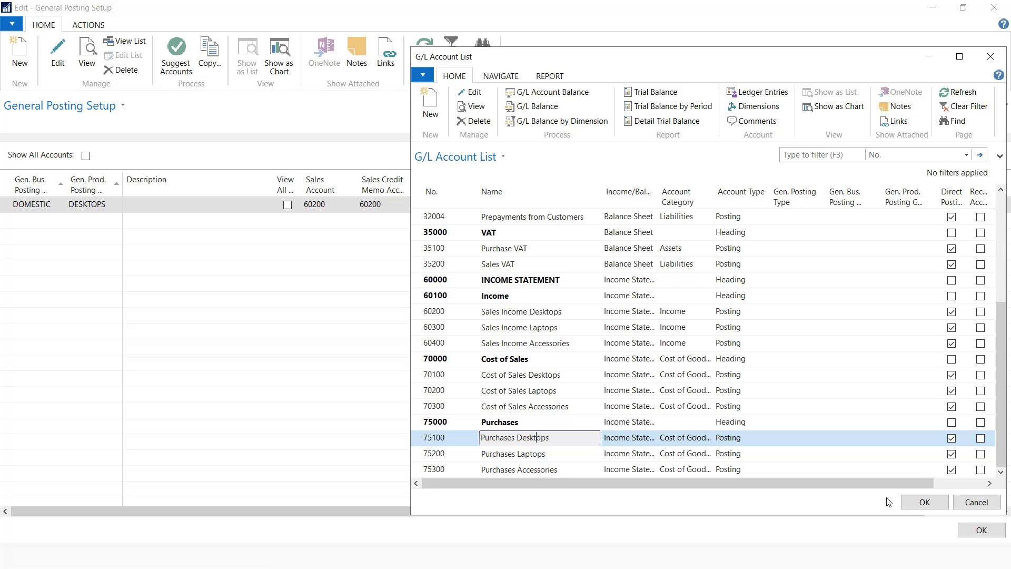
click(925, 502)
click(565, 209)
click(576, 205)
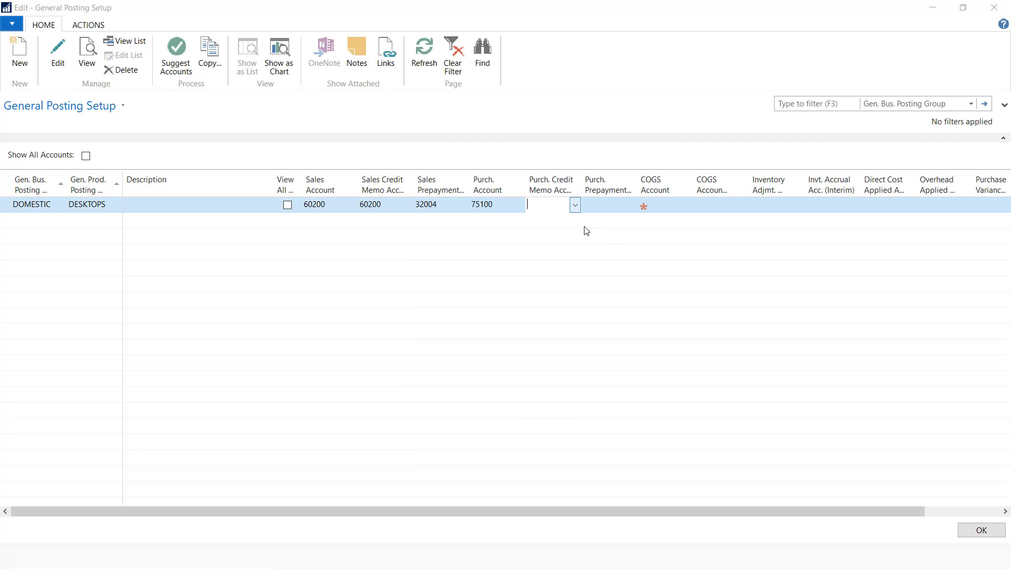
Set the purchase credit memo account to 75100 Purchases Desktops
click(964, 106)
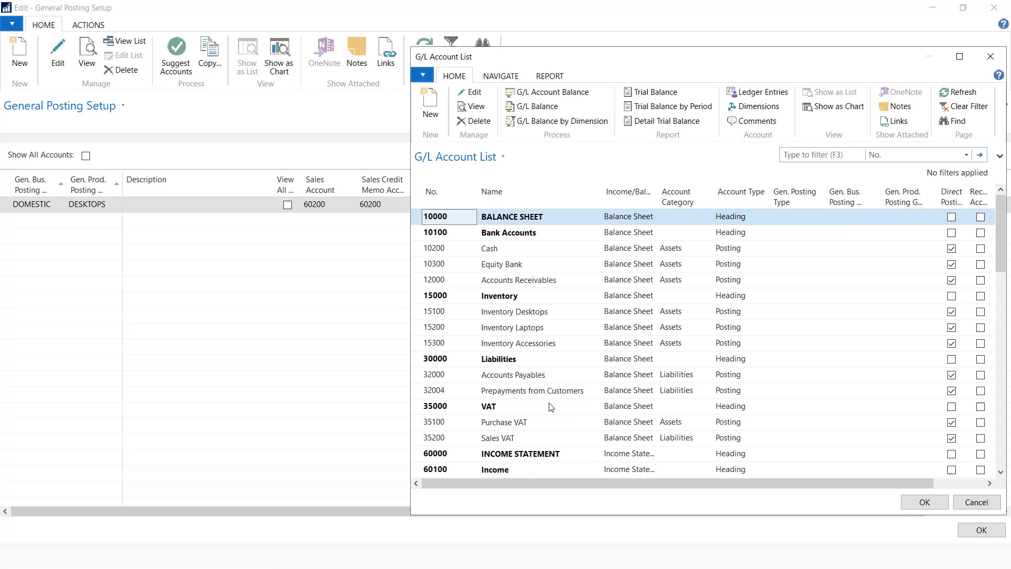
scroll(511, 430, down, 4)
click(509, 443)
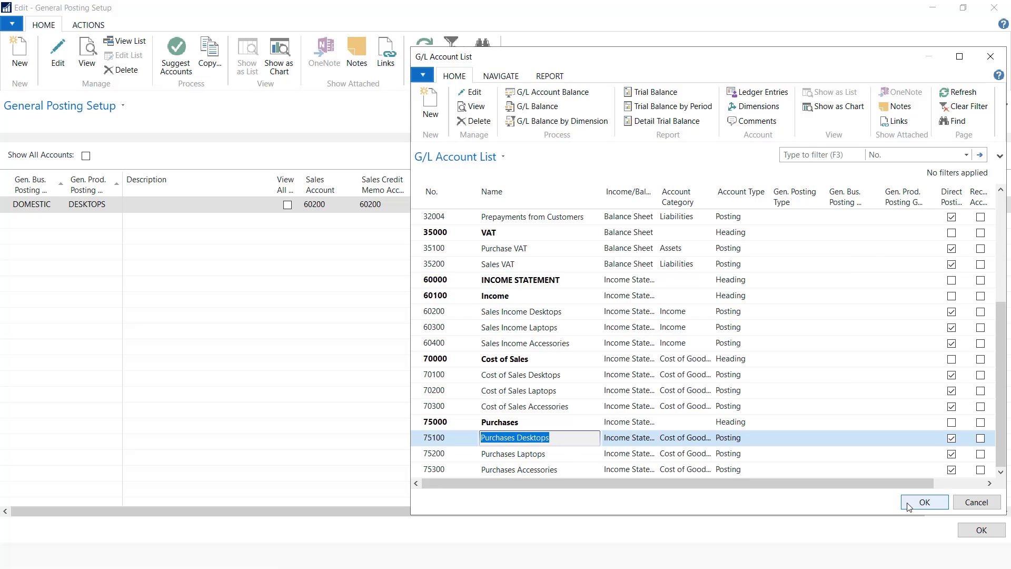
click(926, 502)
Bring up the account choices for the purchase prepayment account
click(623, 210)
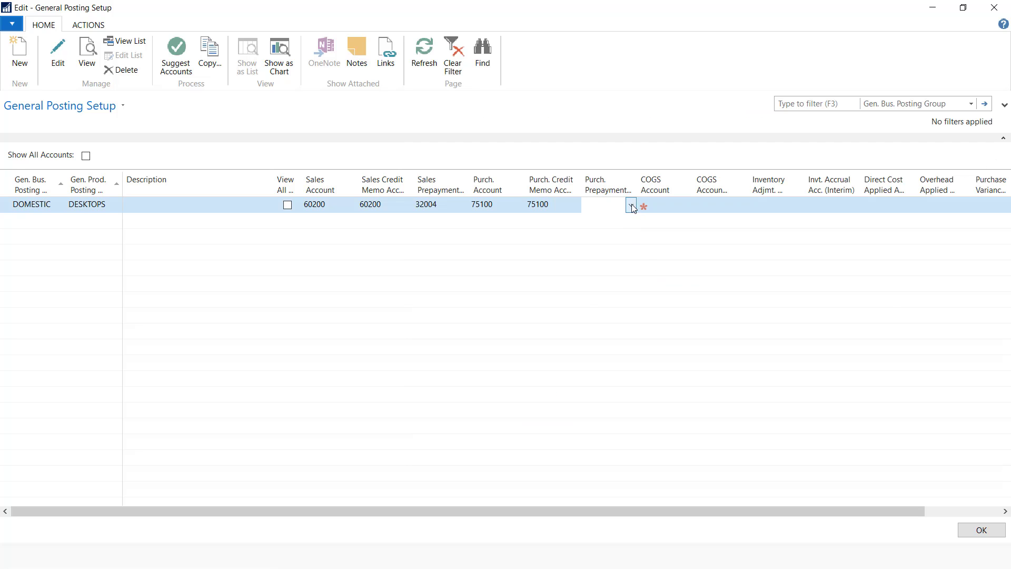
click(631, 206)
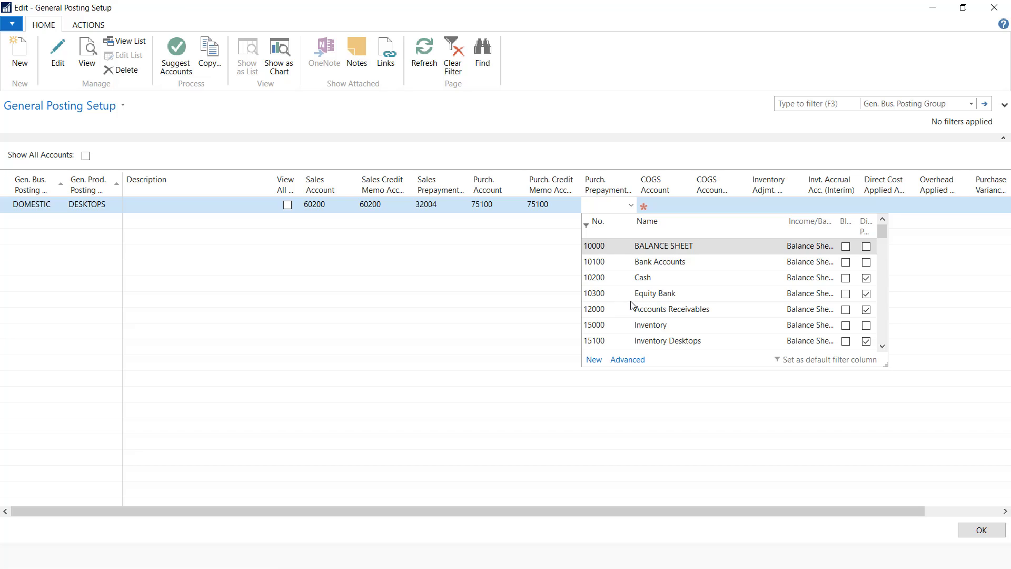
scroll(632, 306, down, 1)
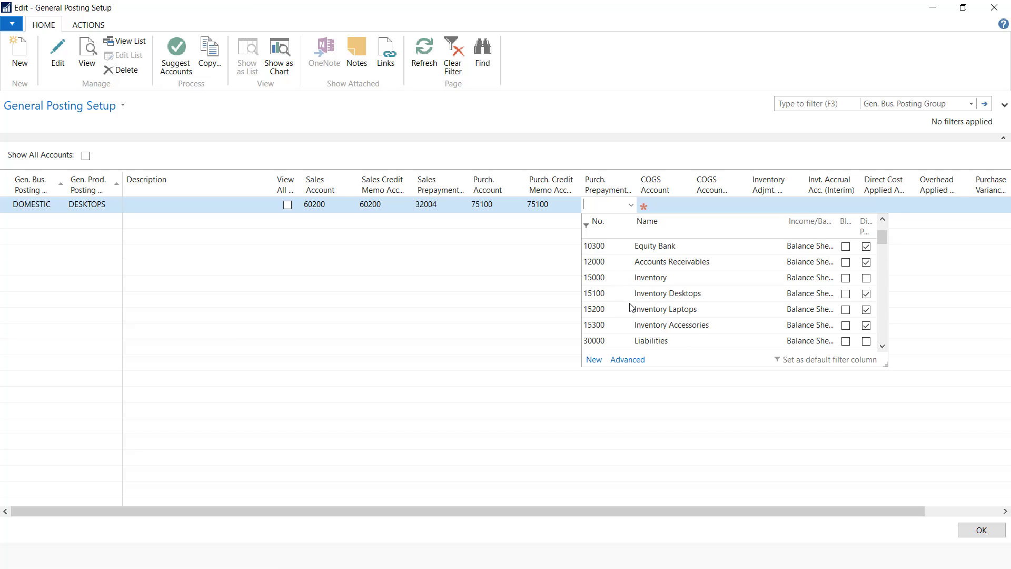
Add G/L account 12004 Prepayments to Vendors (Balance Sheet, Assets) for purchase prepayments
click(593, 359)
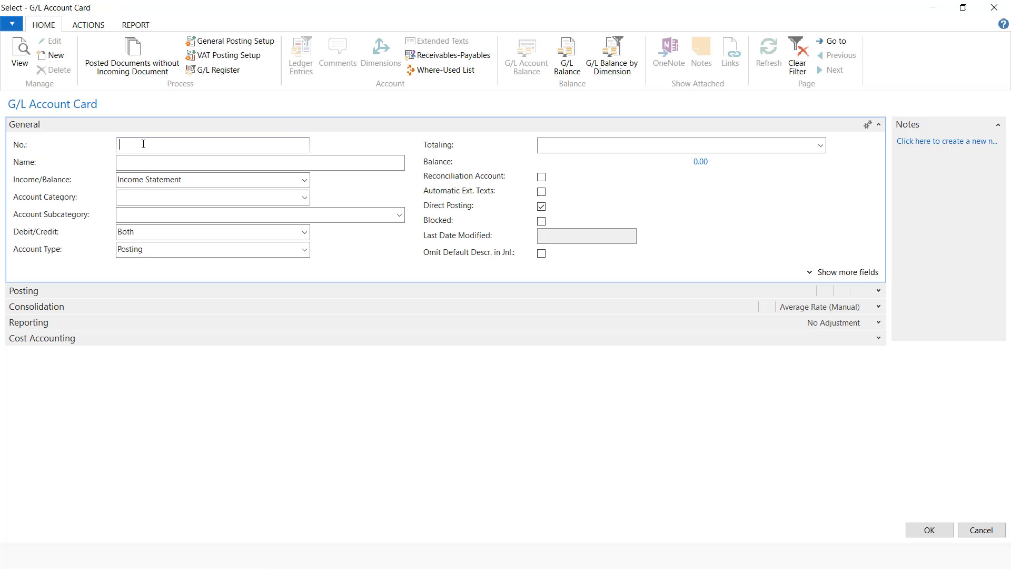
text(12004)
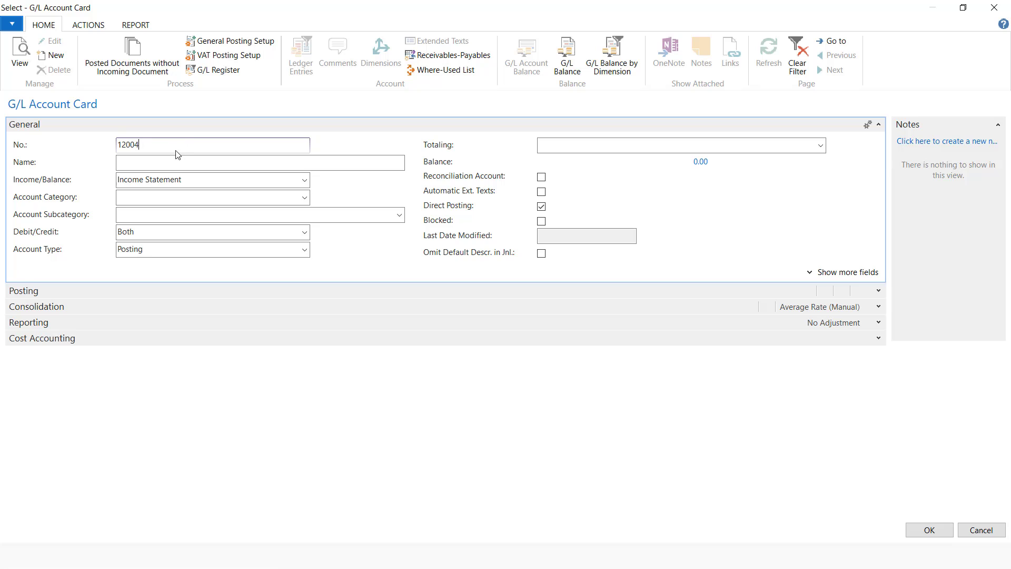
click(171, 160)
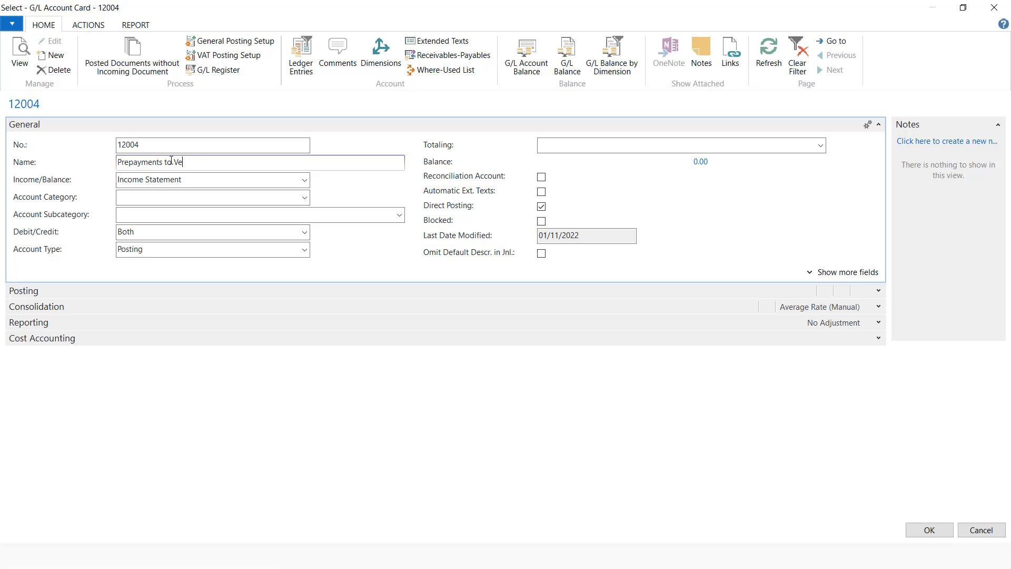
click(303, 181)
click(176, 212)
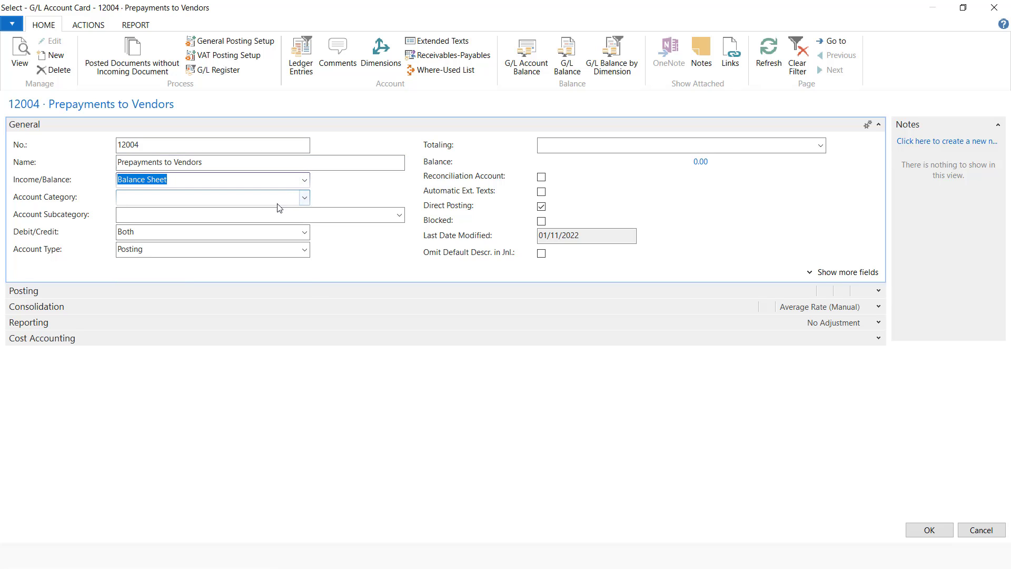
click(287, 200)
click(134, 224)
click(929, 528)
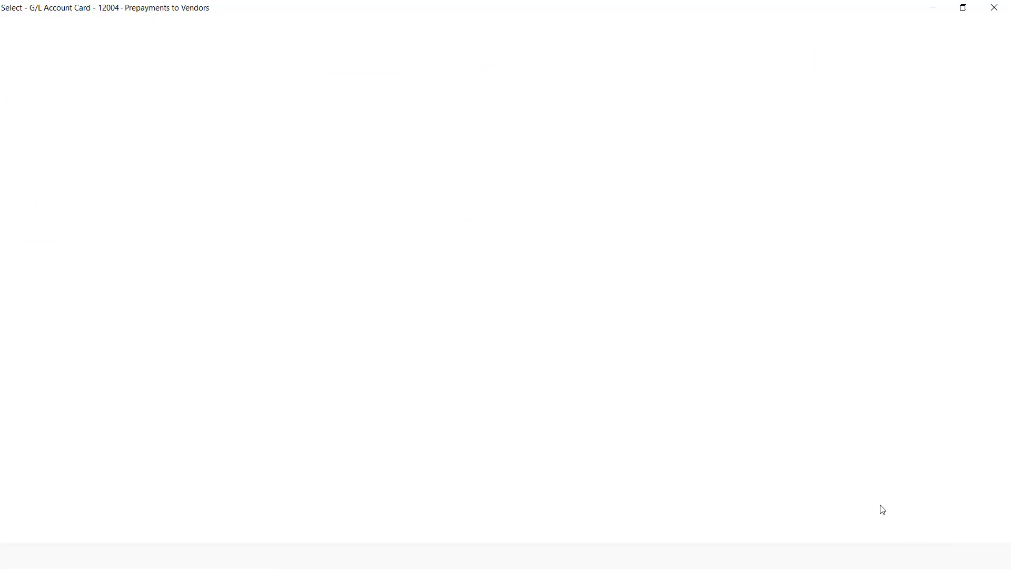
Set the COGS and interim COGS accounts to 70100 Cost of Sales Desktops
click(687, 207)
click(688, 207)
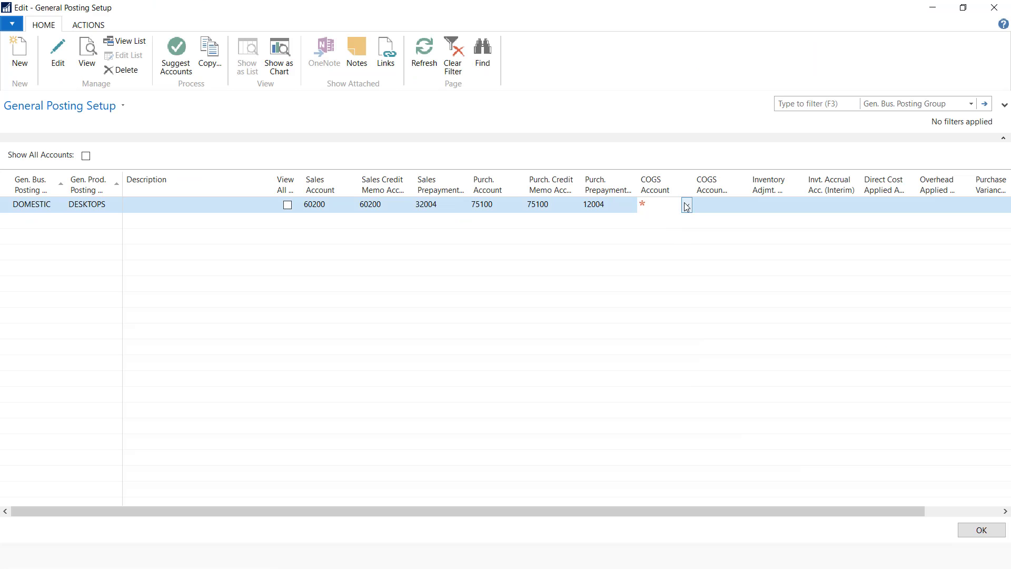
click(963, 106)
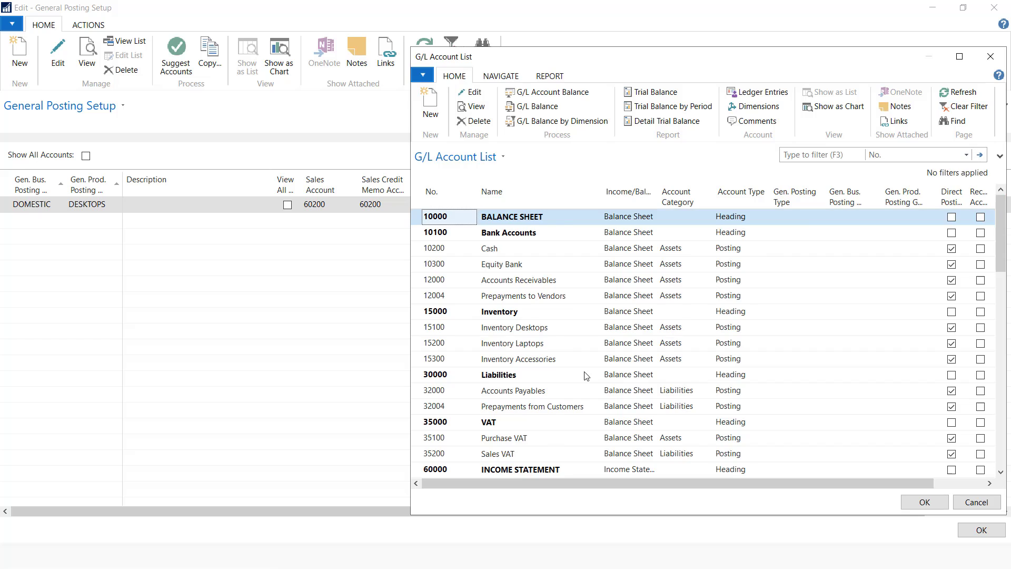
click(531, 375)
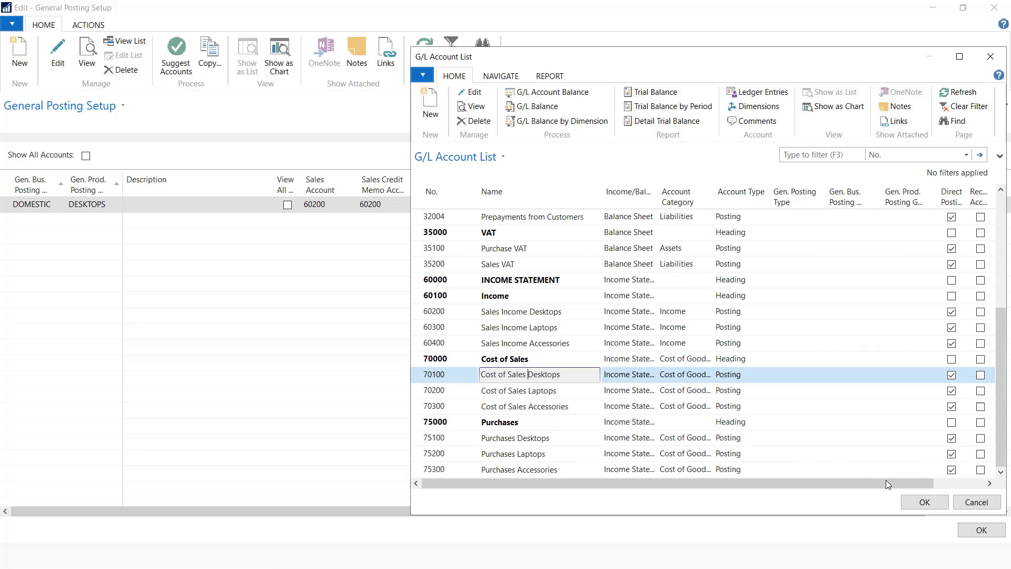
click(925, 502)
click(721, 206)
mouse_move(724, 184)
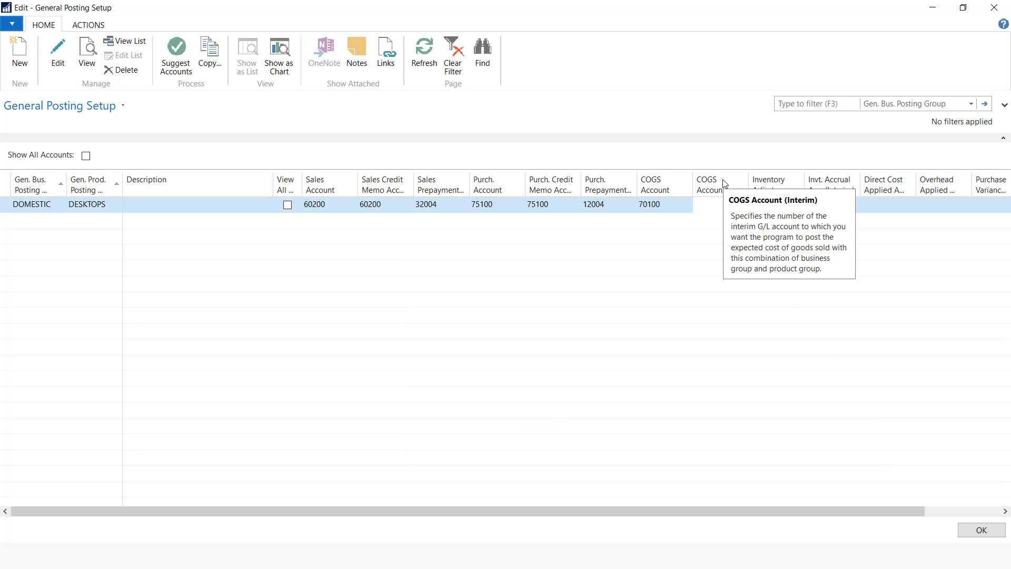
click(743, 205)
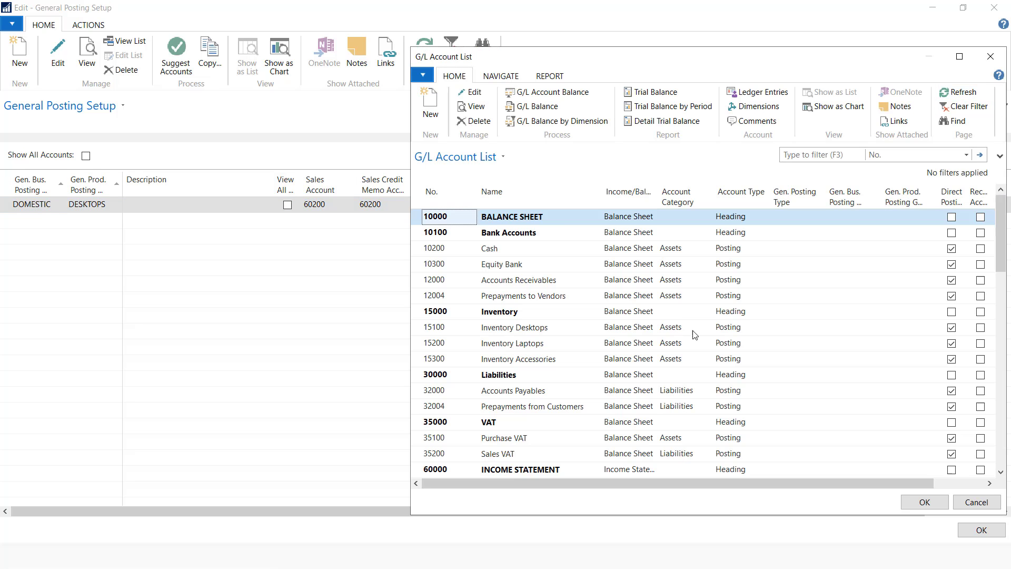
scroll(536, 432, down, 4)
click(541, 376)
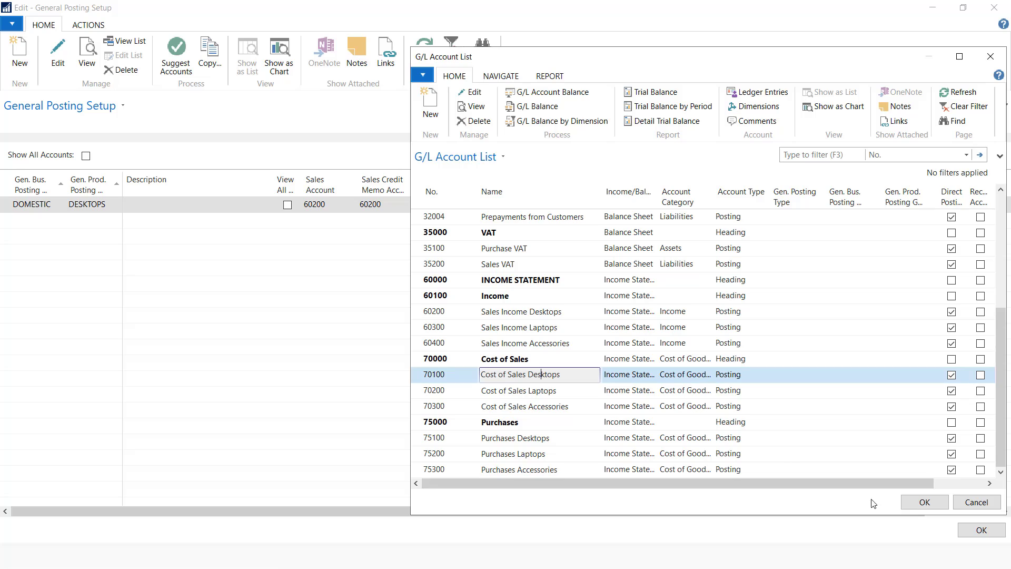
key(Return)
Set the Direct Cost Applied account to 75100
click(778, 204)
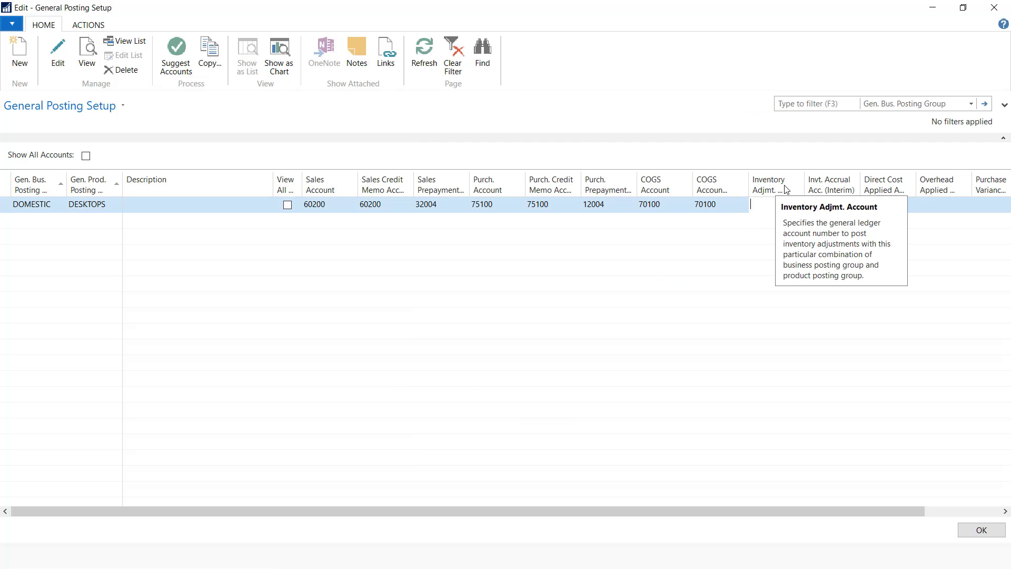
drag(883, 515, 985, 520)
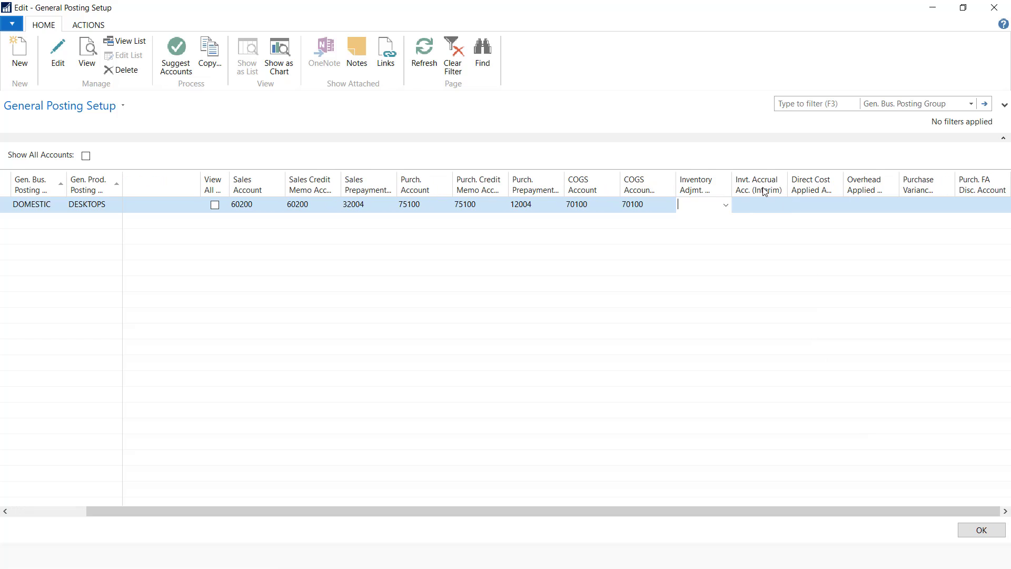
click(811, 204)
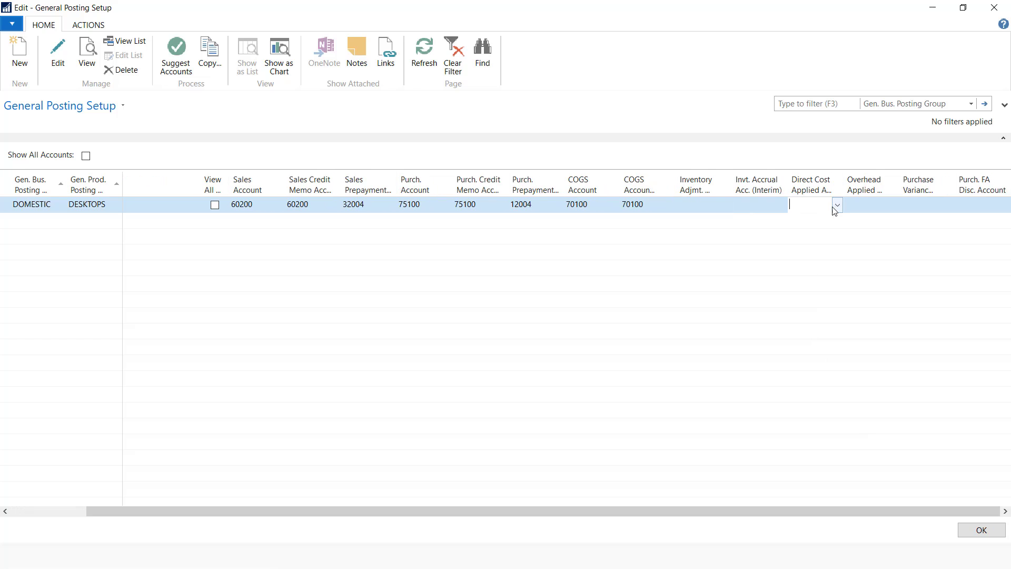
click(837, 206)
scroll(777, 316, down, 15)
click(788, 311)
Add a new posting setup line below the DOMESTIC/DESKTOPS line
click(874, 204)
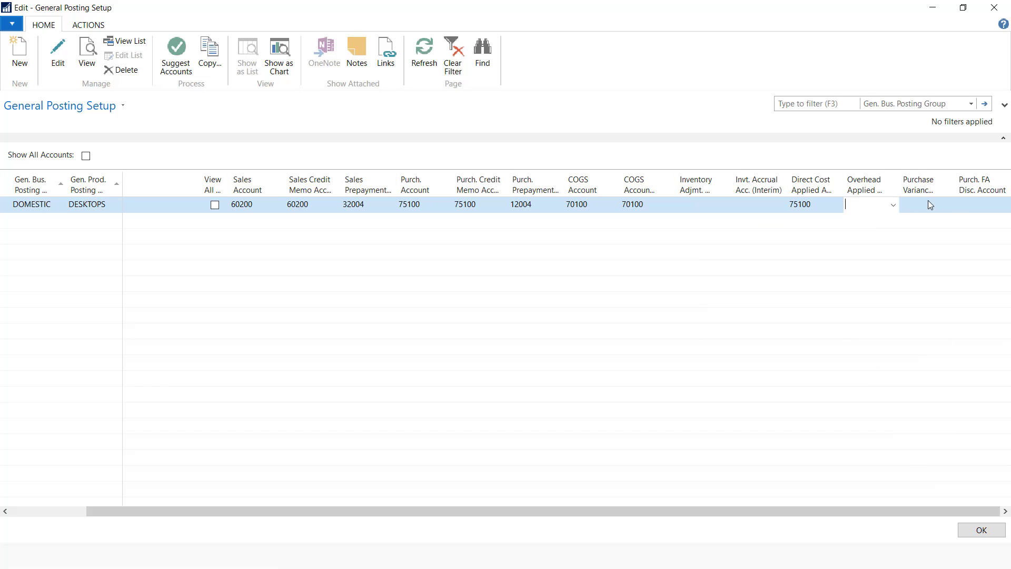
click(983, 205)
click(984, 535)
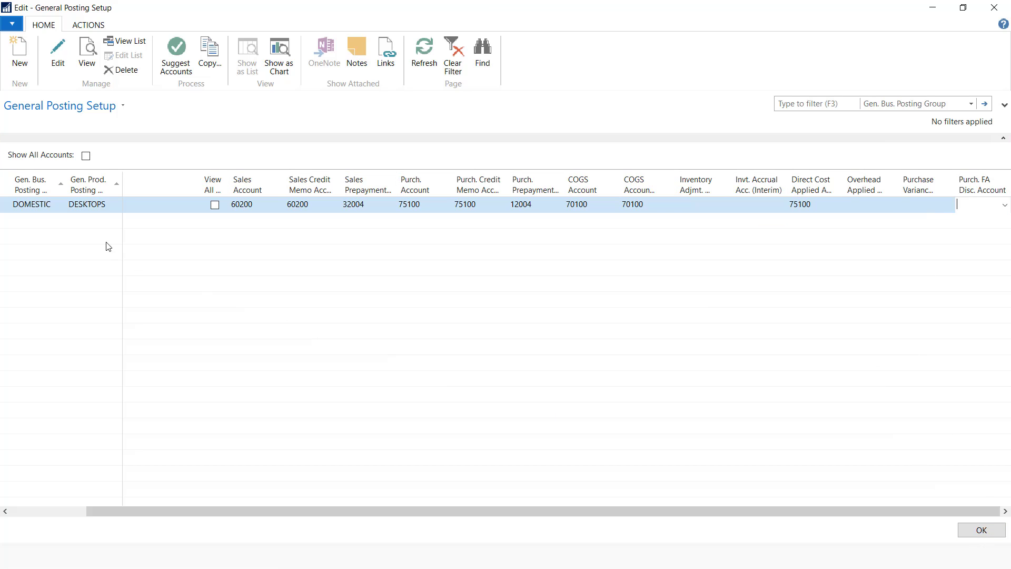
click(56, 229)
click(84, 222)
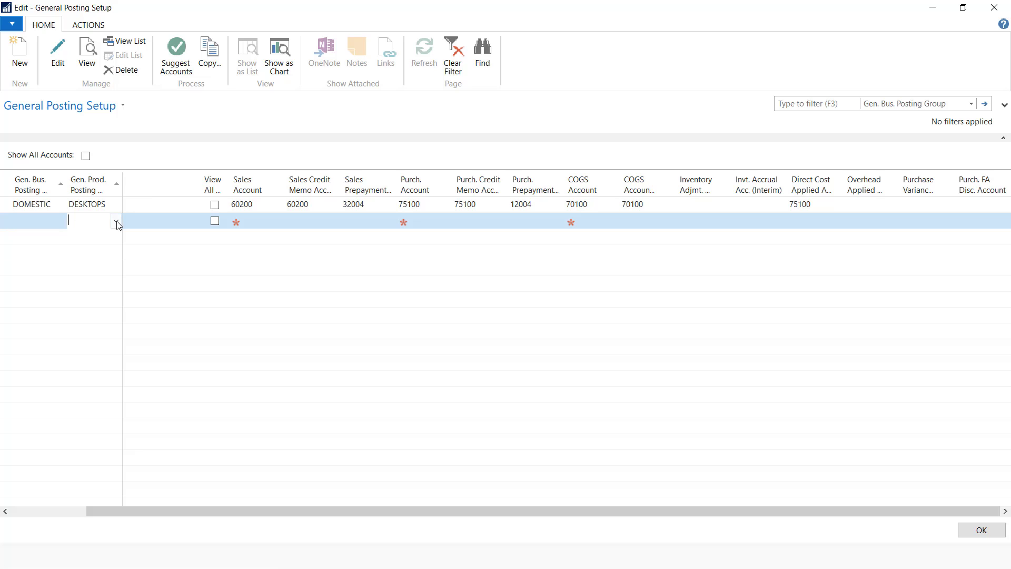
Give the new line product group DESKTOPS and copy the DOMESTIC/DESKTOPS posting accounts onto it
click(117, 223)
click(88, 262)
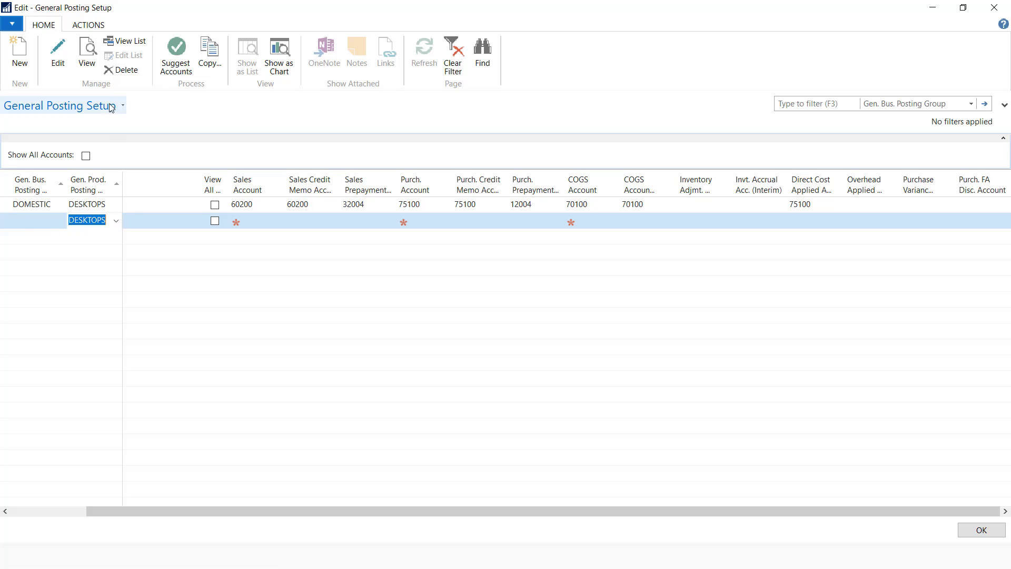
click(88, 25)
click(19, 55)
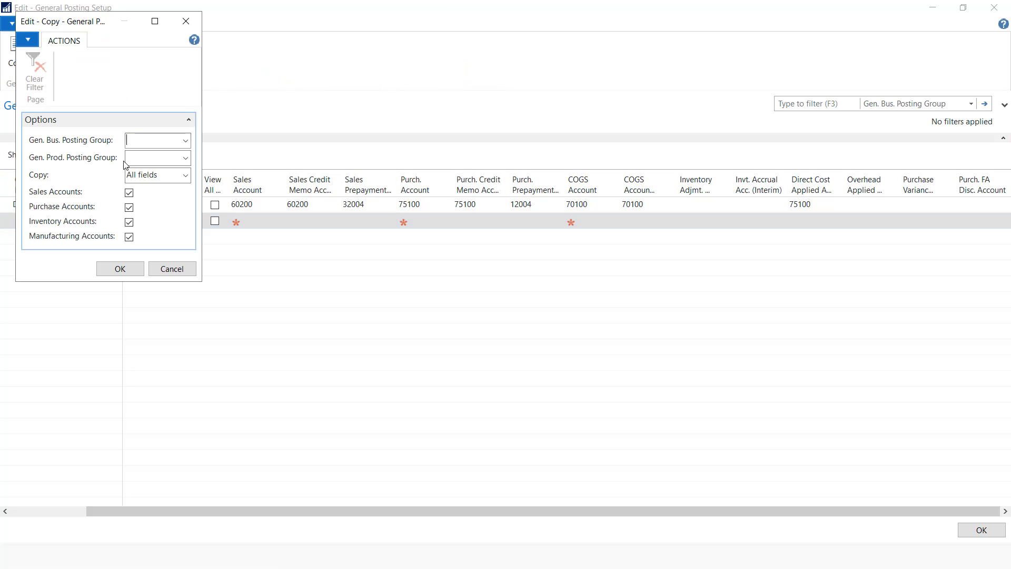
click(185, 140)
click(151, 181)
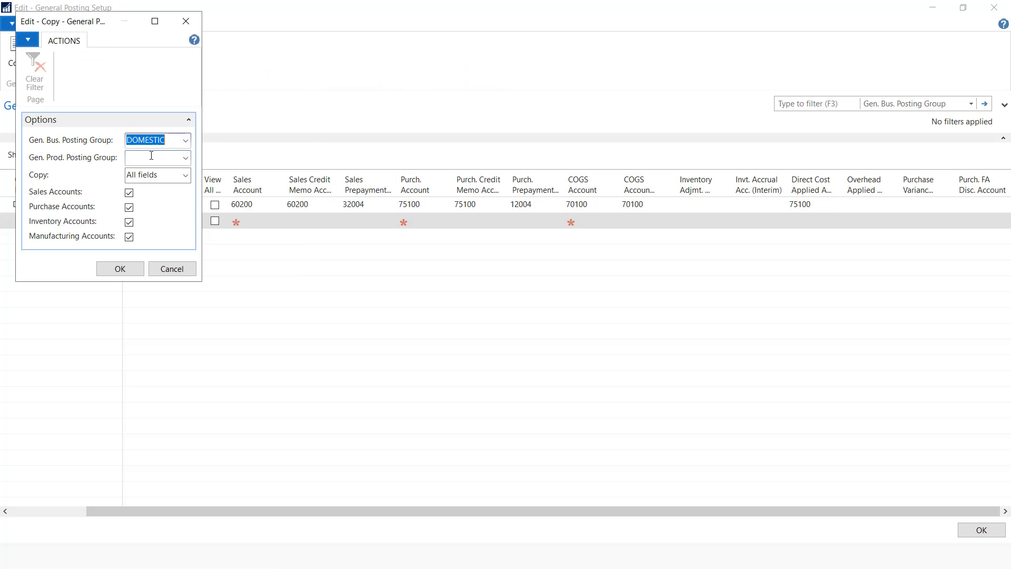
click(152, 155)
click(186, 158)
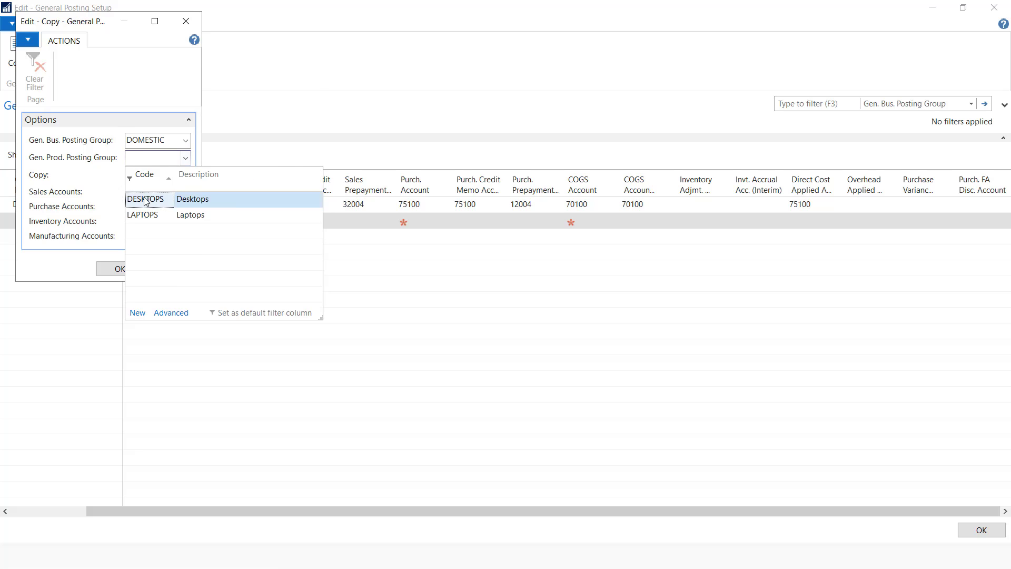
click(146, 202)
click(132, 269)
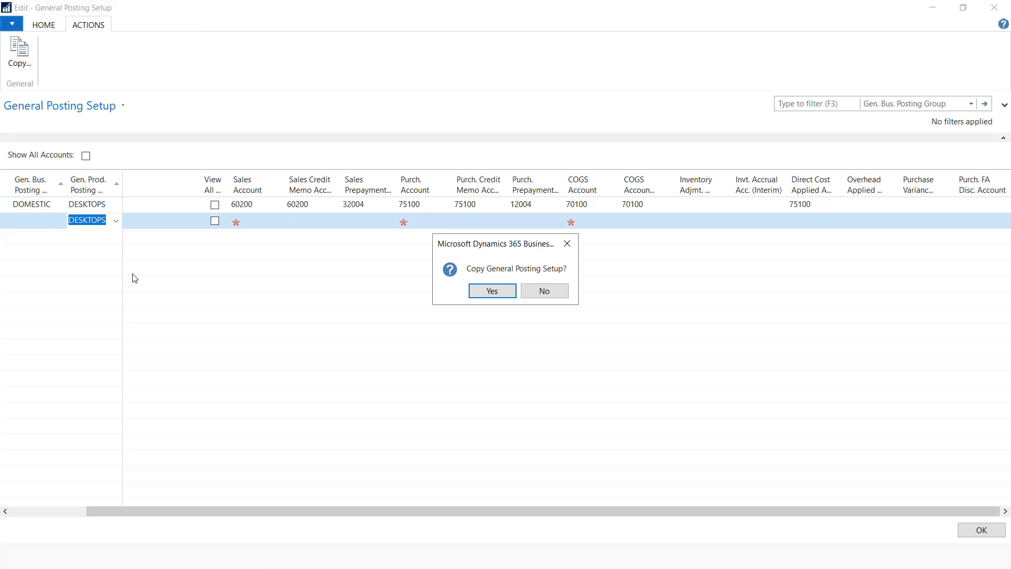
click(487, 293)
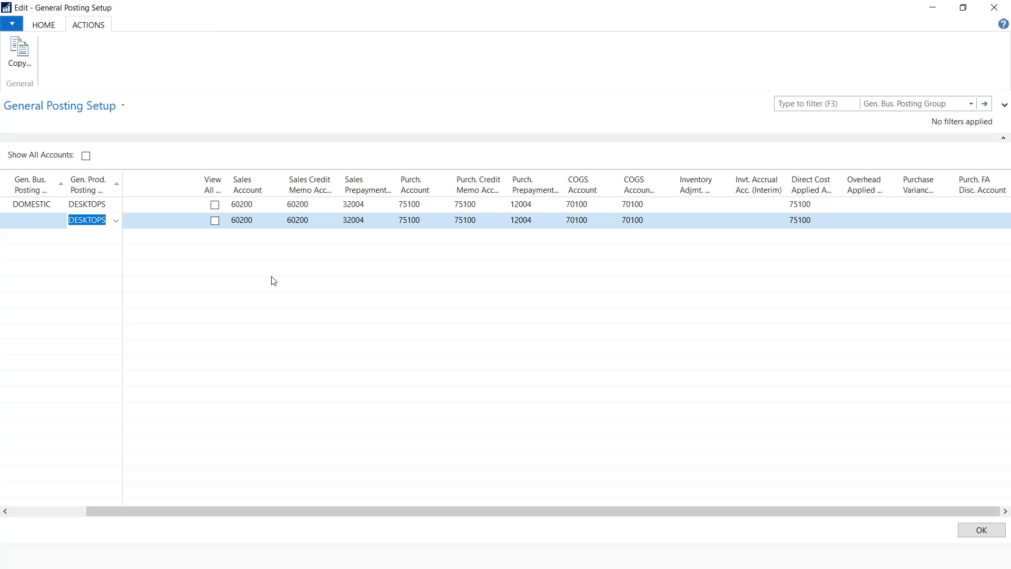
Close General Posting Setup and glance at the slides before returning to NAV
click(981, 530)
key(alt+Tab)
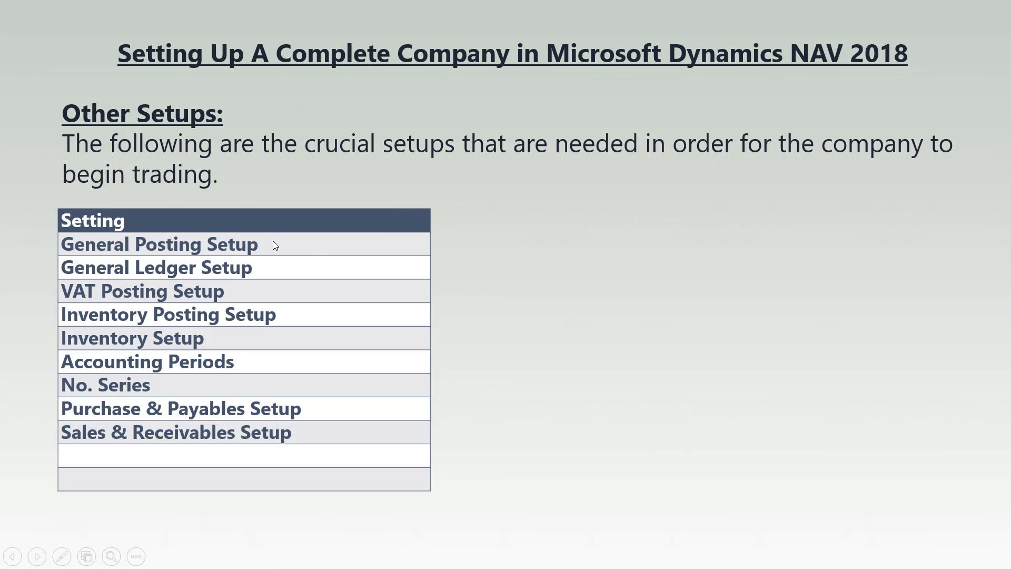
key(alt+Tab)
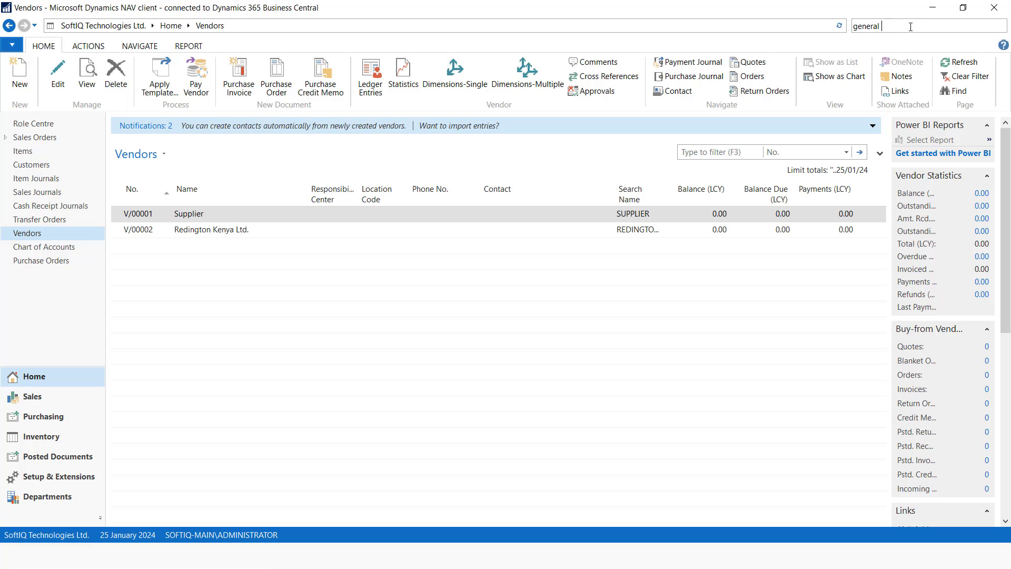
Open General Ledger Setup via 'ledger set' search and turn on Use Legacy G/L Entry Locking
text(le)
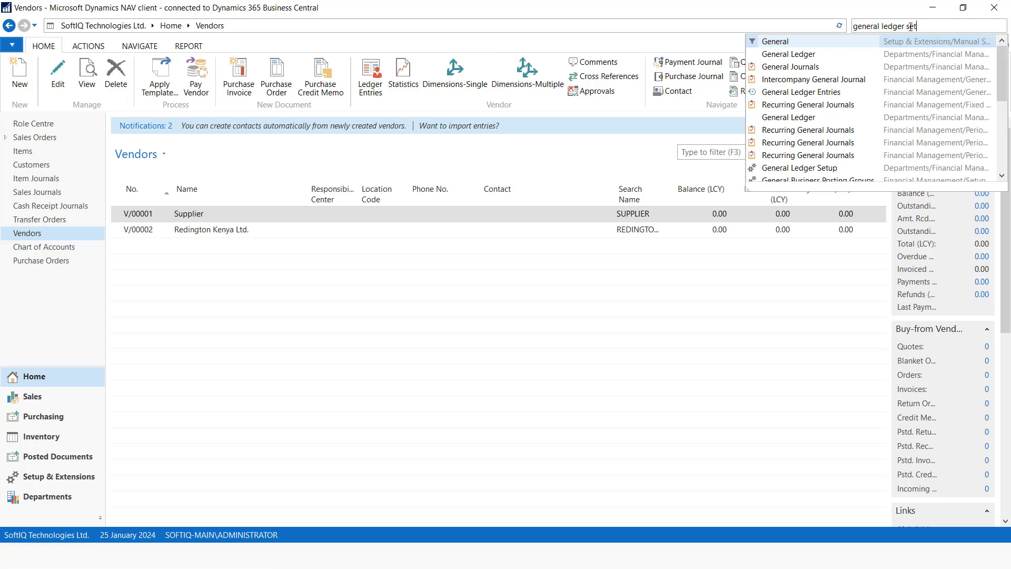
text(dger set)
click(769, 55)
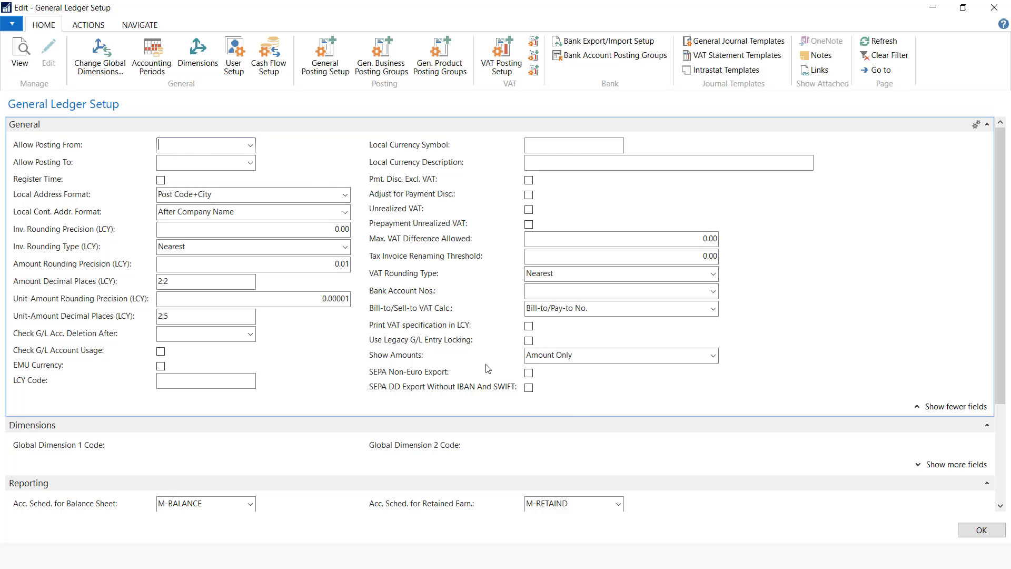
click(529, 342)
Set the LCY code and symbol to KSHS with description 'Kenya Shillings'
click(182, 383)
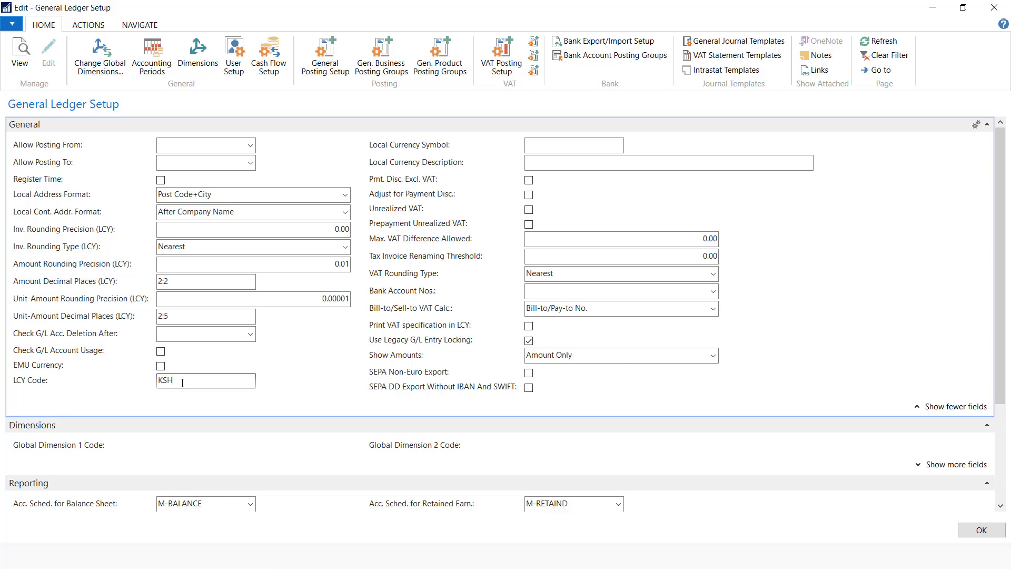
scroll(272, 274, down, 2)
scroll(562, 131, up, 2)
click(553, 143)
click(545, 163)
text(Kenya Shillings)
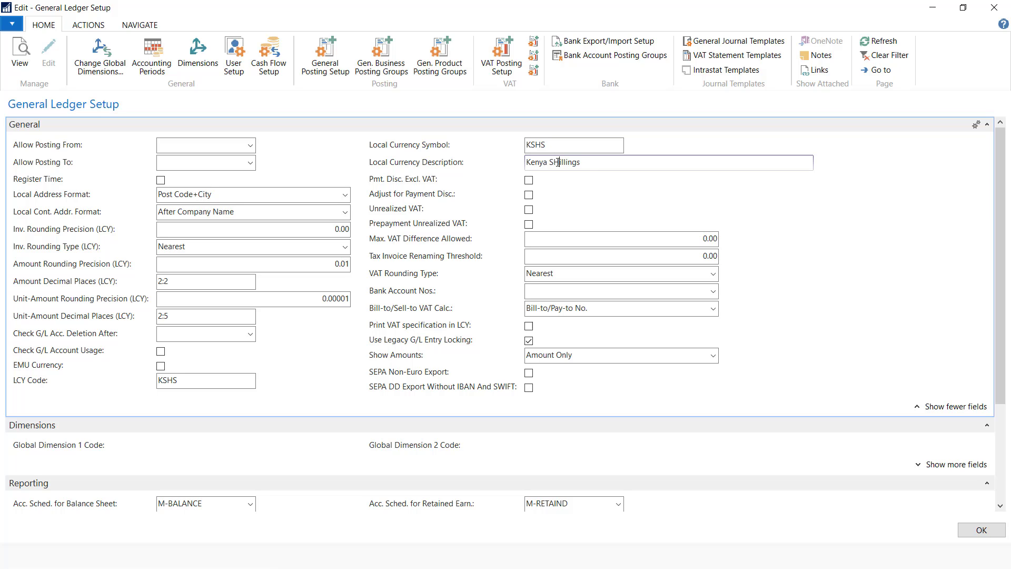
key(BackSpace)
scroll(556, 353, down, 3)
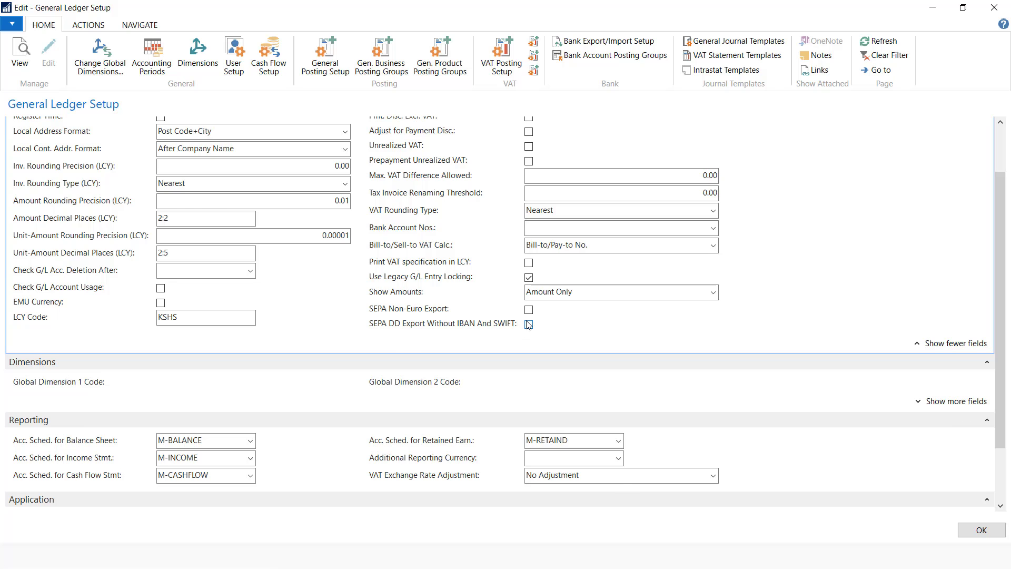
scroll(528, 325, up, 3)
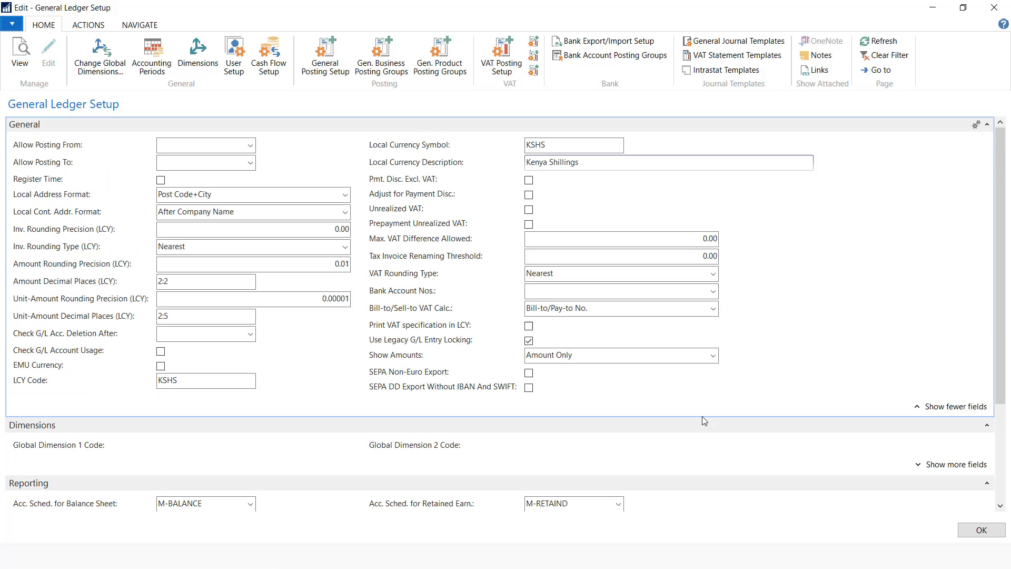
Close General Ledger Setup, check the slides, and clear the search for a new lookup
key(Escape)
key(alt+Tab)
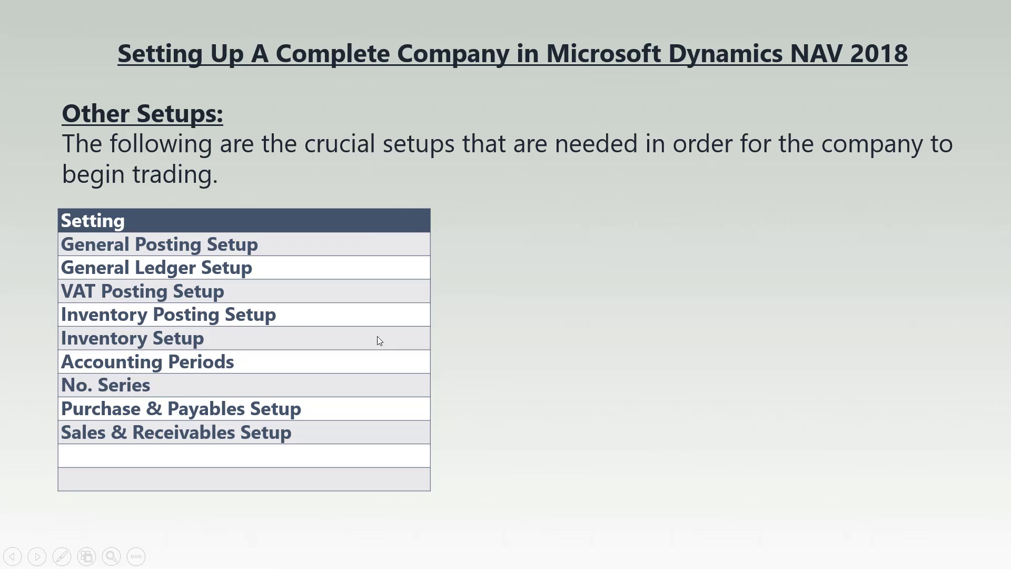
key(alt+Tab)
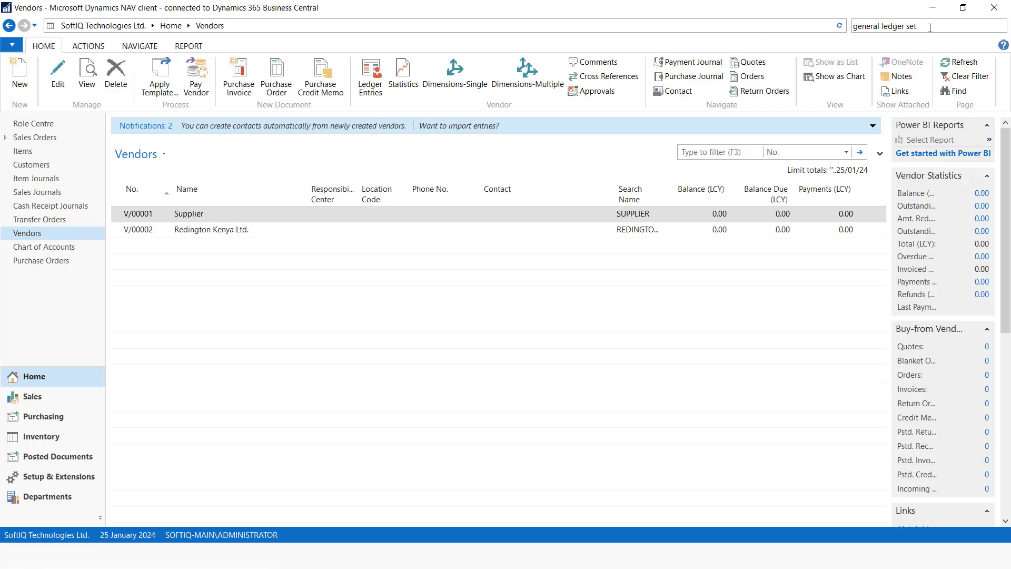
key(ctrl+F3)
Open VAT Posting Setup and add a DOMESTIC / VAT16 line at 16%
text(vat posting)
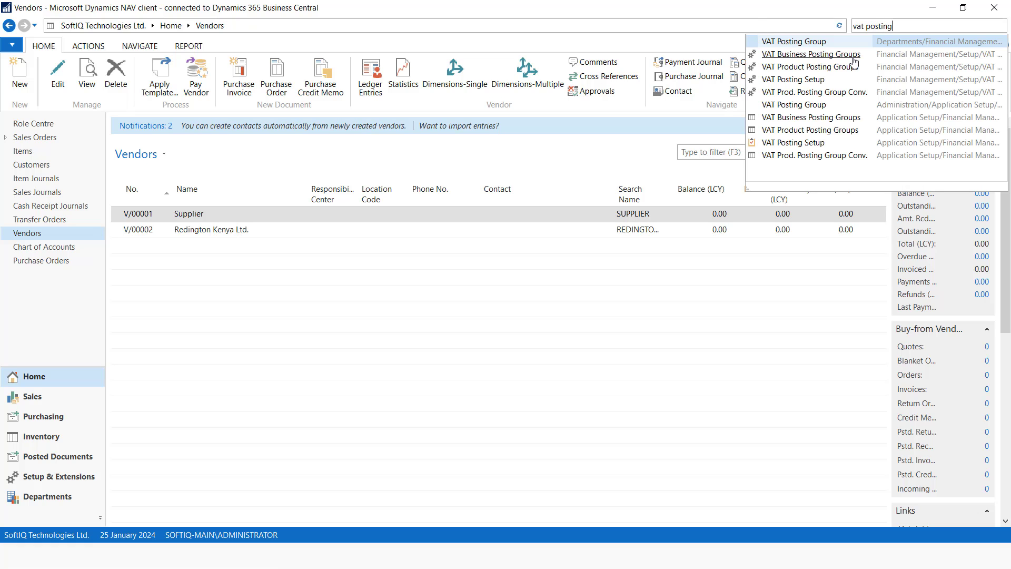
click(798, 148)
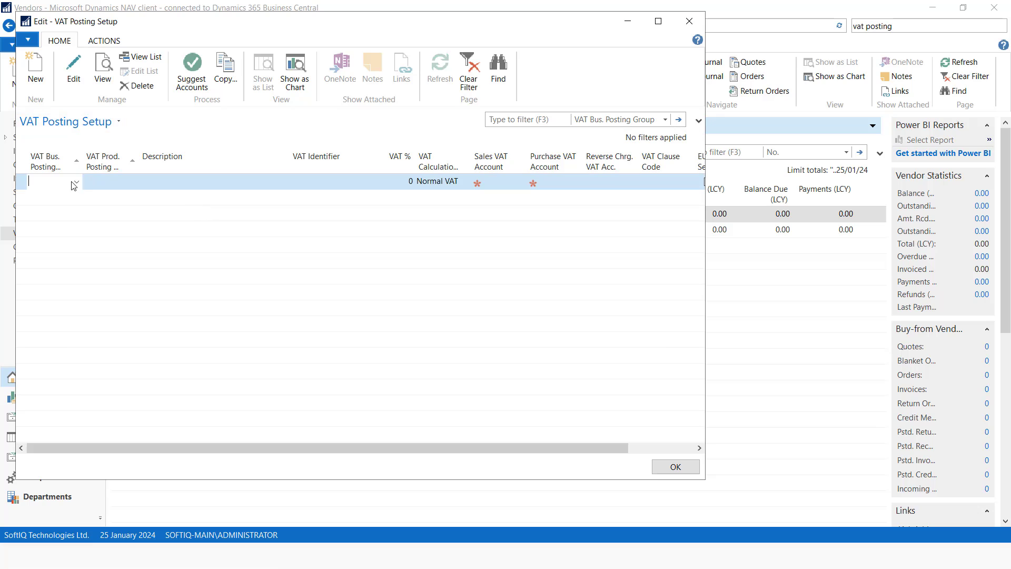
click(77, 181)
click(72, 221)
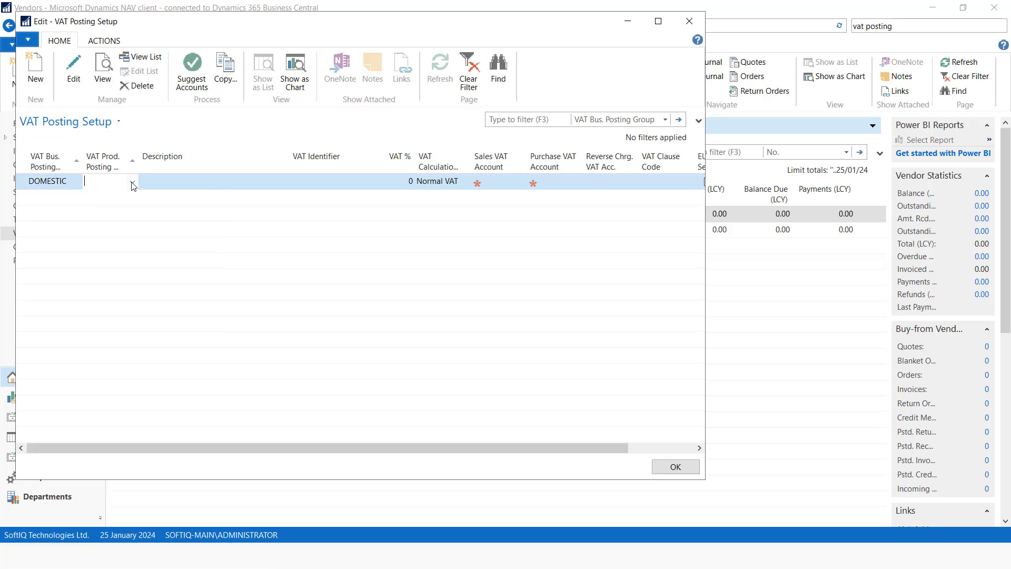
click(133, 182)
click(100, 221)
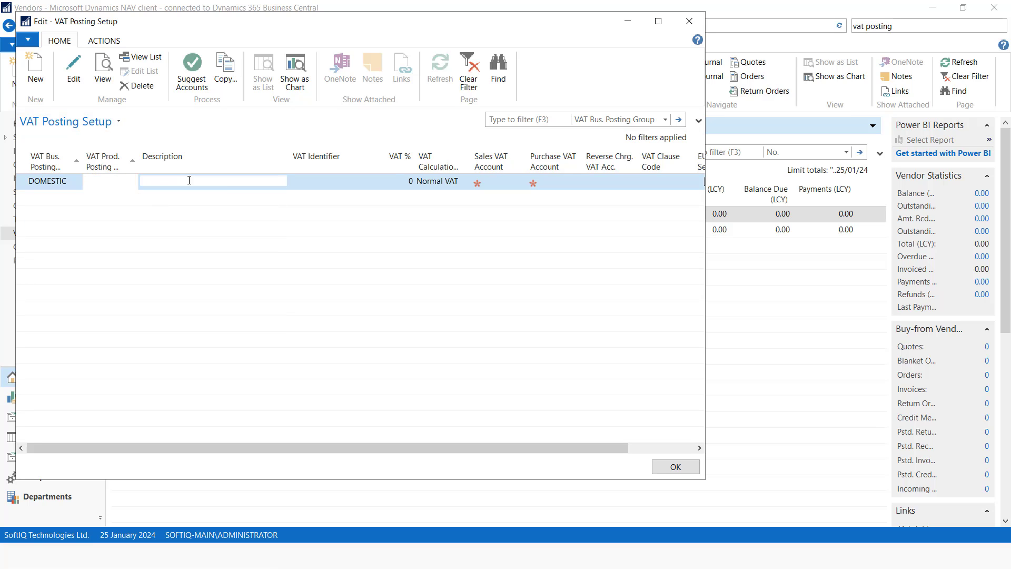
click(409, 181)
text(16)
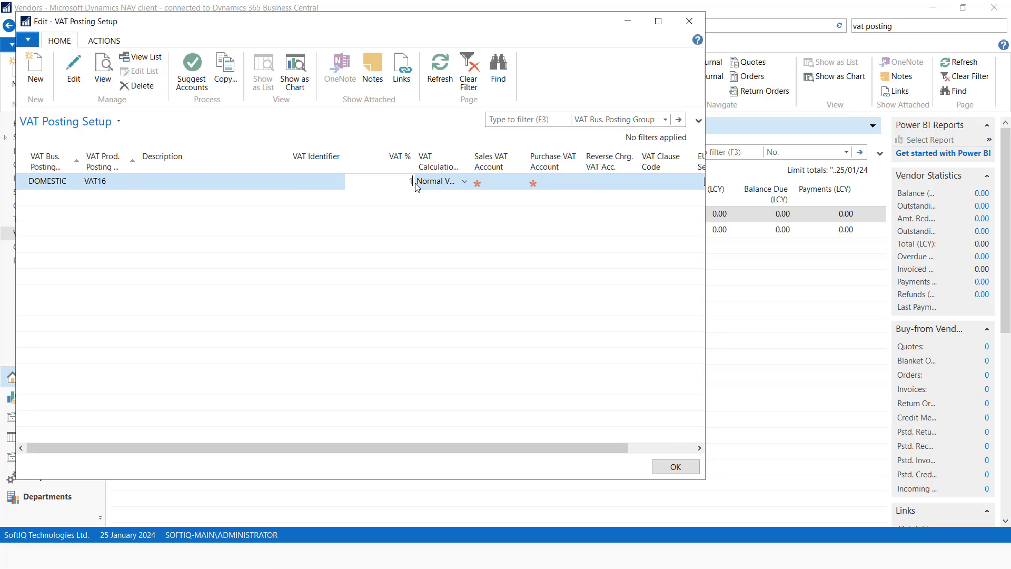
Set the sales VAT account to 35200 and the purchase VAT account to 35100
click(517, 183)
click(518, 182)
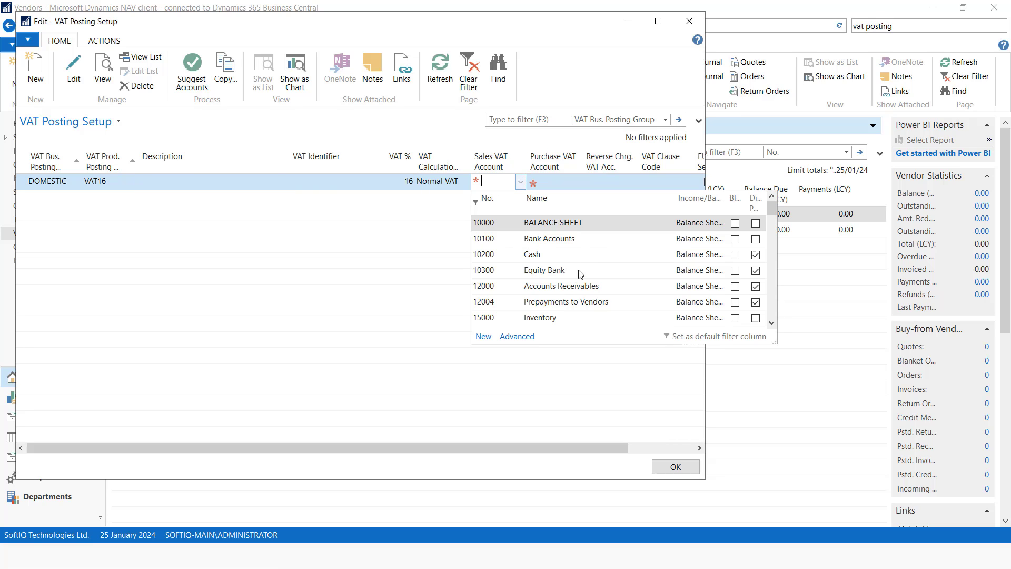
scroll(582, 274, down, 10)
scroll(553, 271, up, 8)
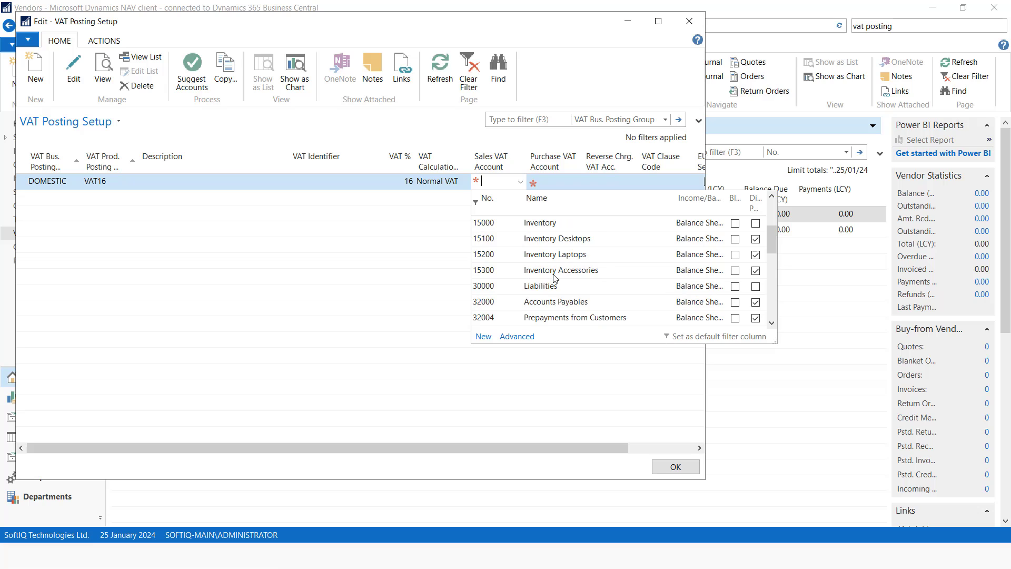
scroll(555, 283, up, 2)
scroll(552, 280, down, 4)
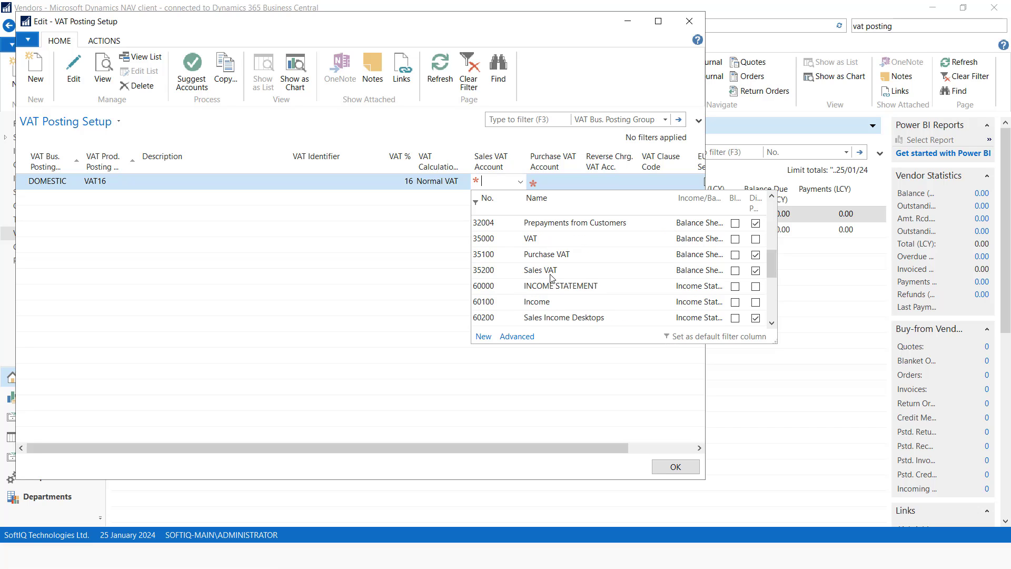
click(553, 272)
click(548, 181)
click(576, 182)
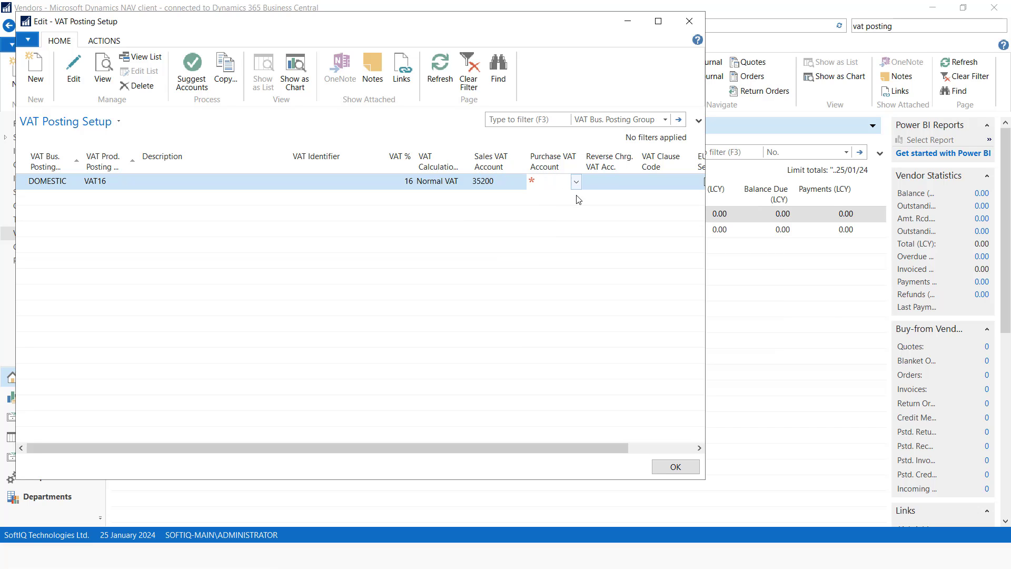
scroll(595, 266, down, 4)
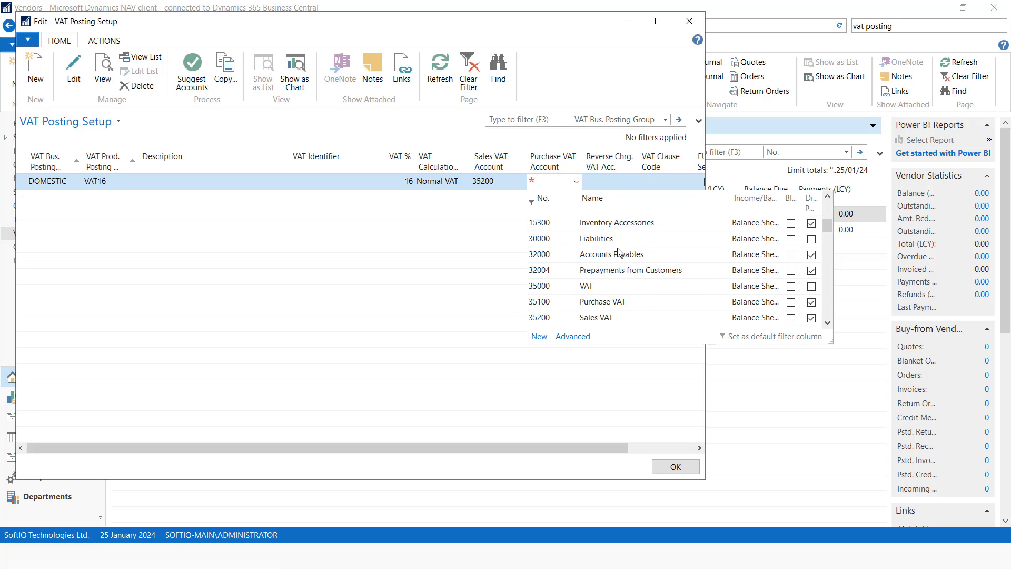
click(617, 258)
click(618, 182)
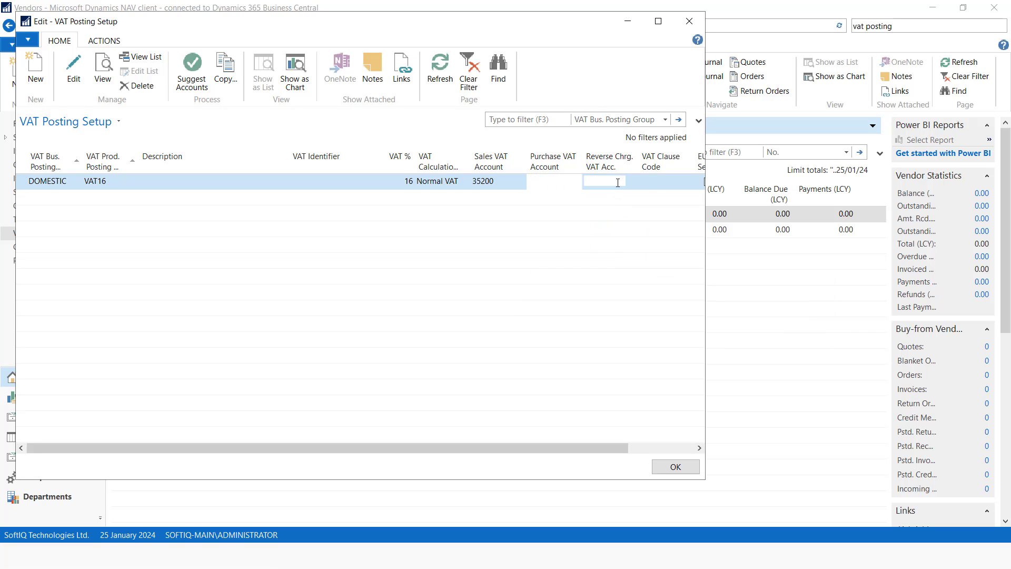
Enter VAT16 as the VAT Identifier and save the VAT posting setup
click(665, 183)
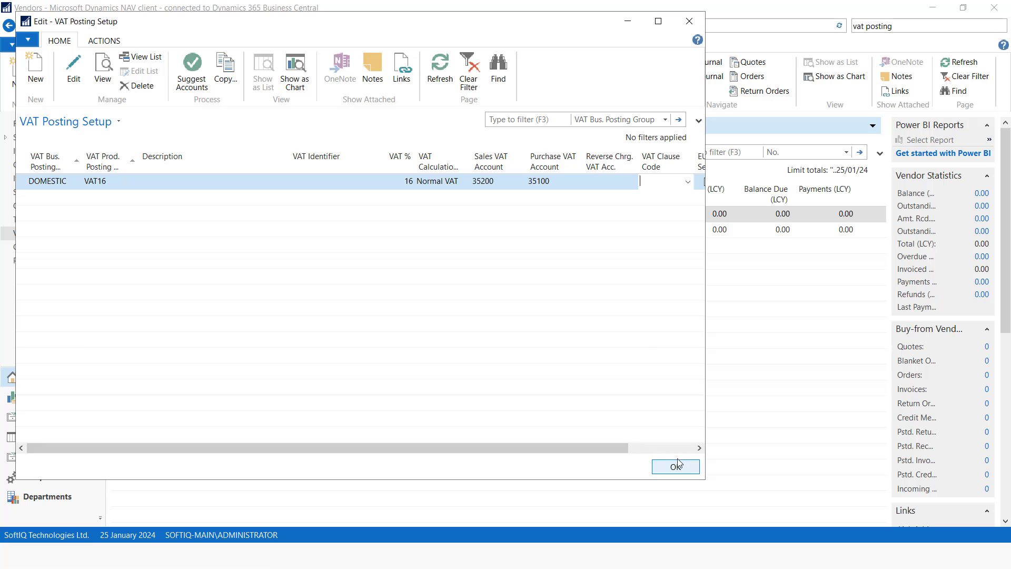
click(307, 181)
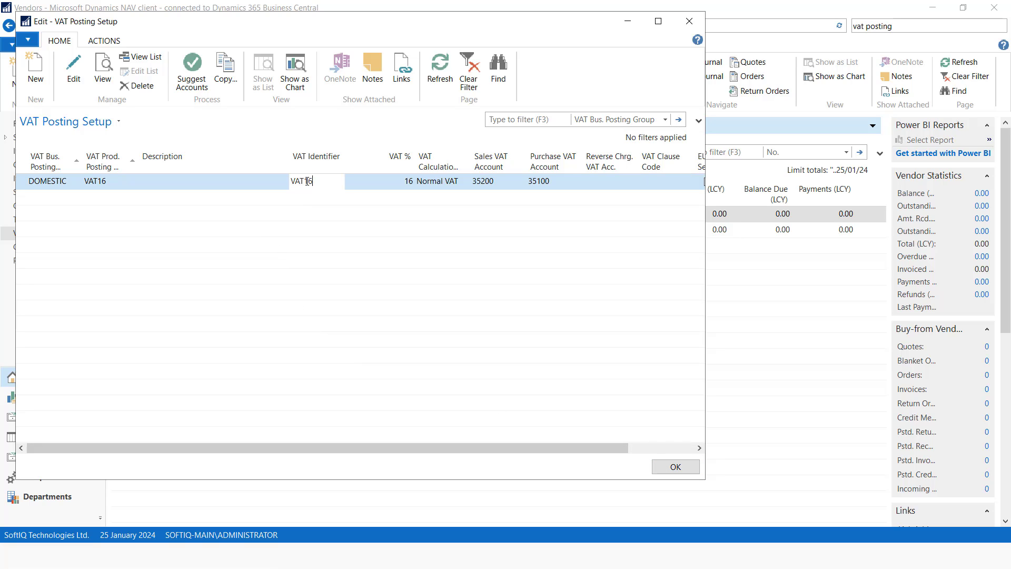
text(VAT16)
click(675, 467)
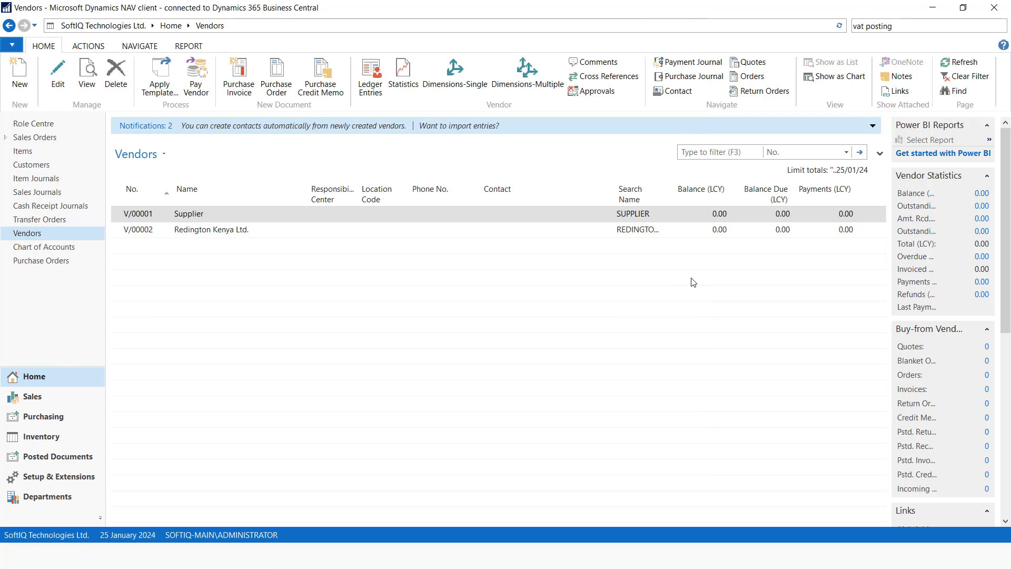
Check the slides, then search for and open Inventory Posting Setup
key(alt+Tab)
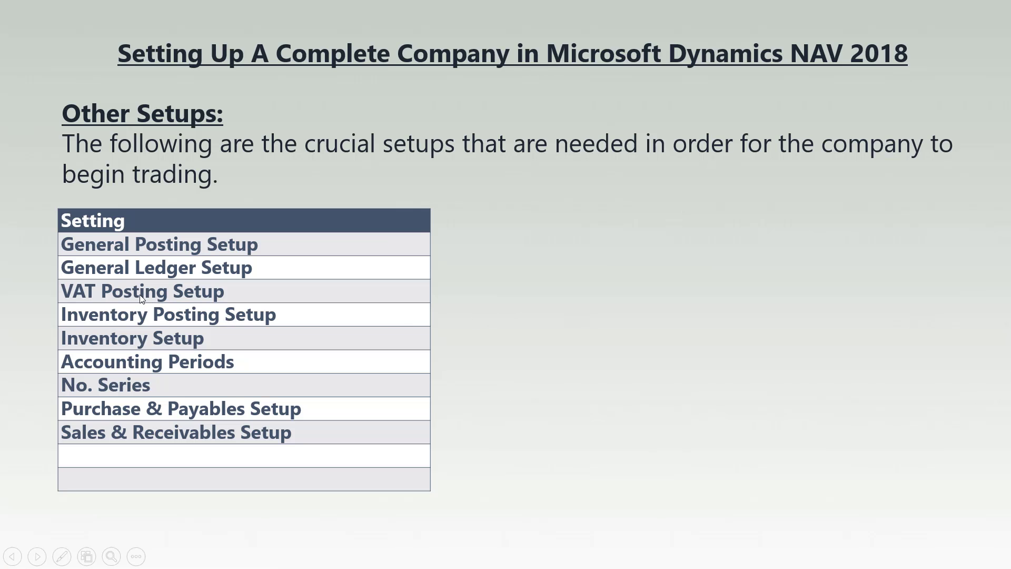
key(alt+Tab)
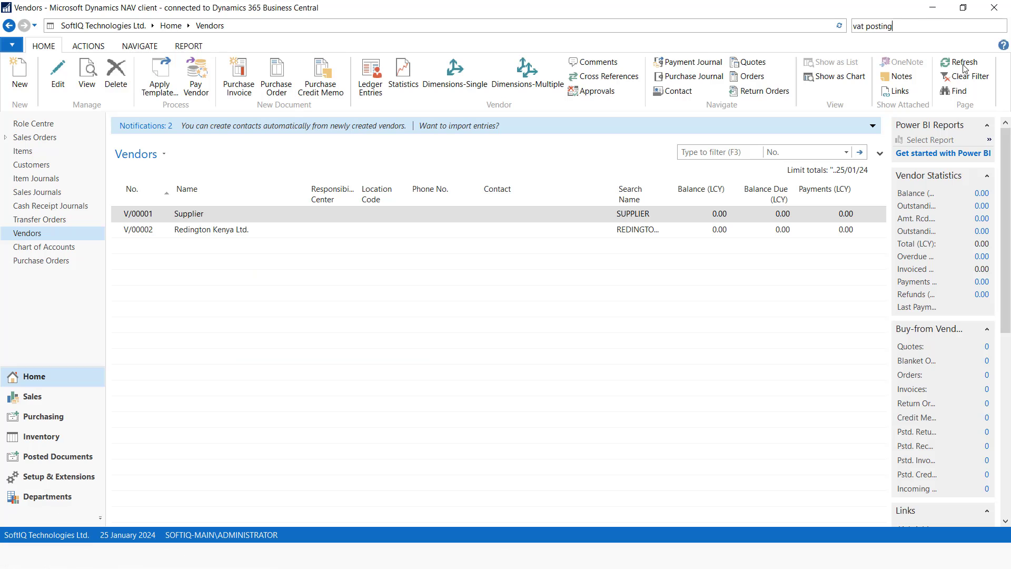
drag(926, 26, 775, 29)
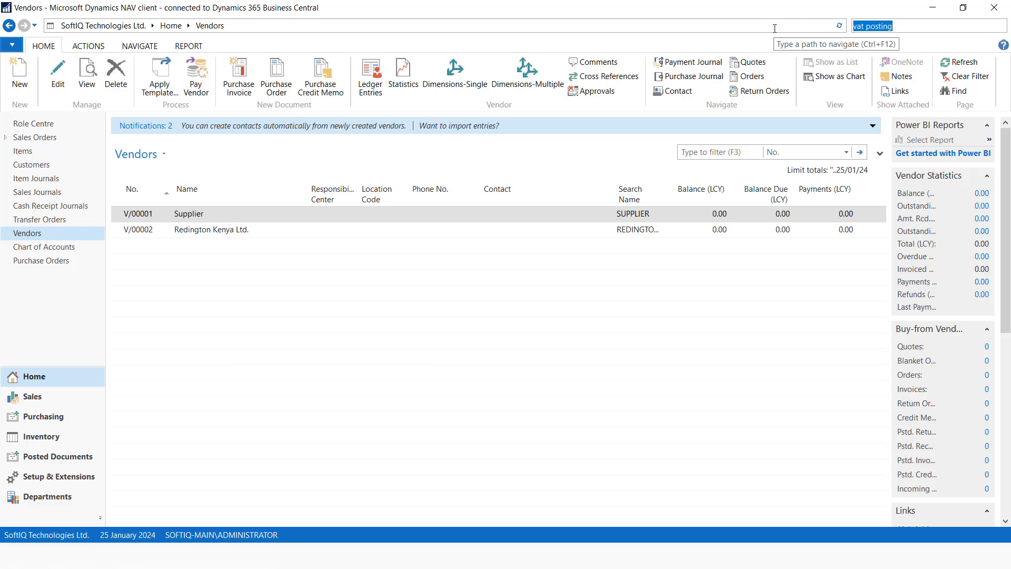
text(inventory pos)
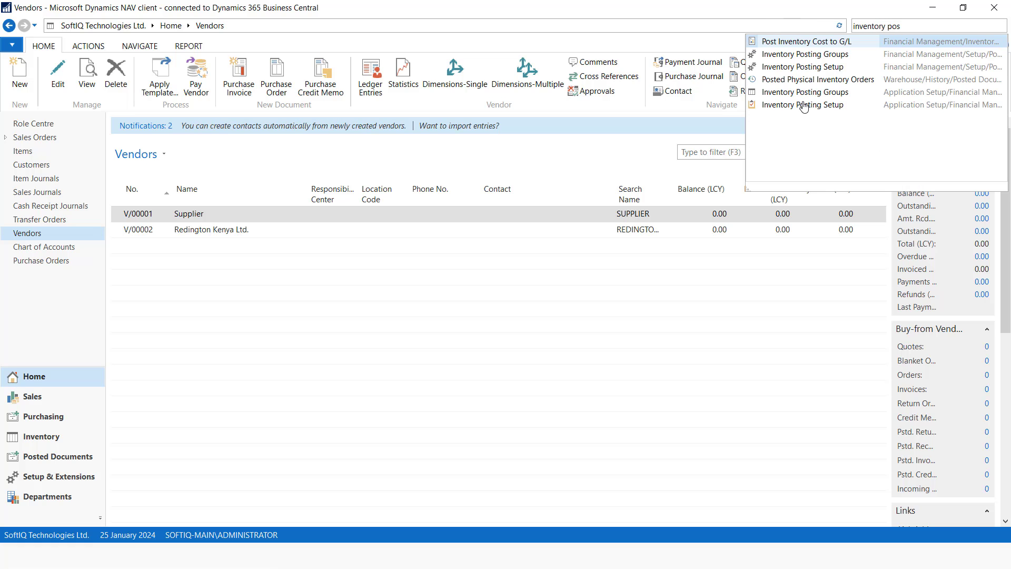
click(804, 106)
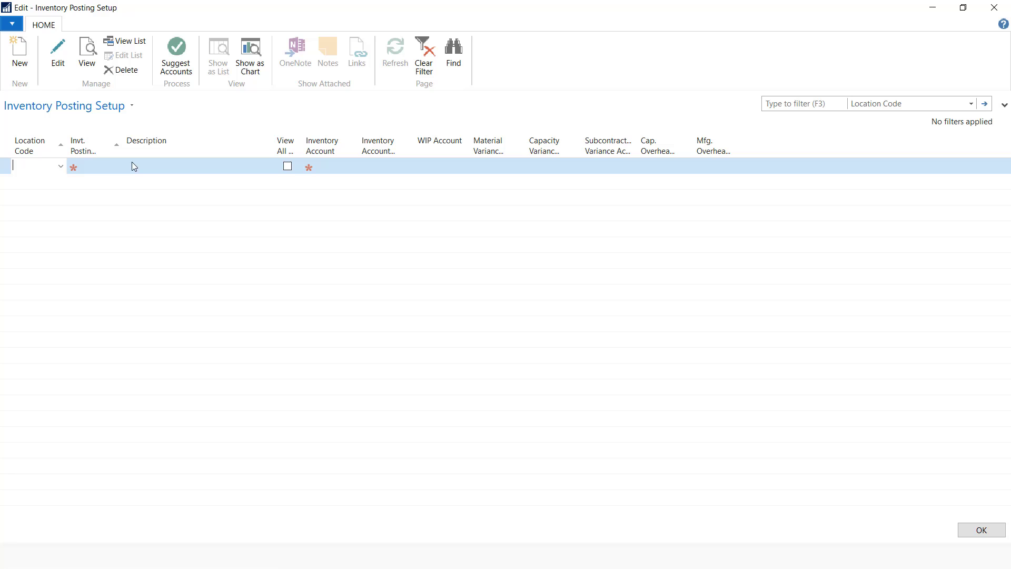
Create a new location MAIN named 'Main' and use it on the posting line
click(61, 167)
click(23, 322)
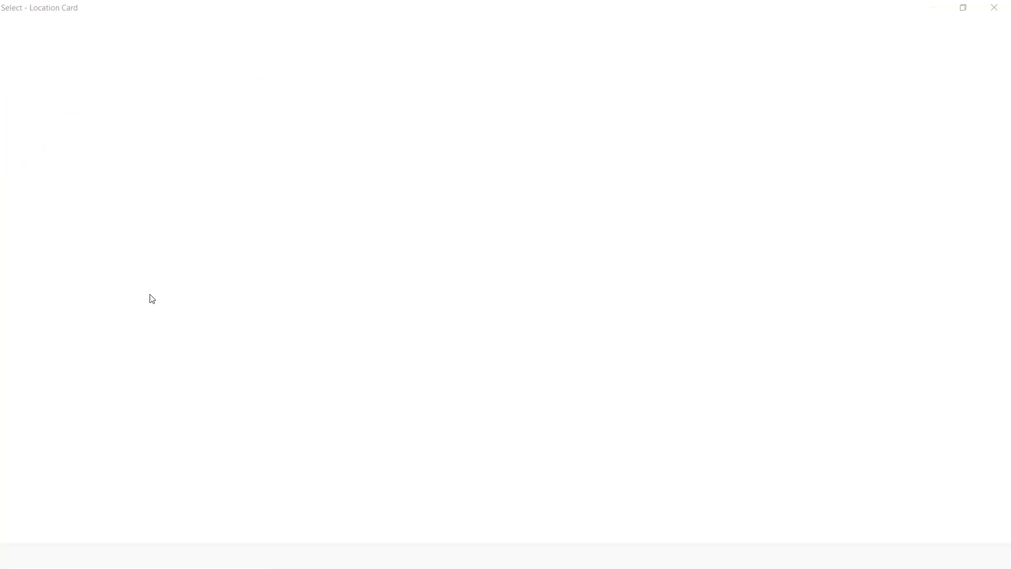
text(m)
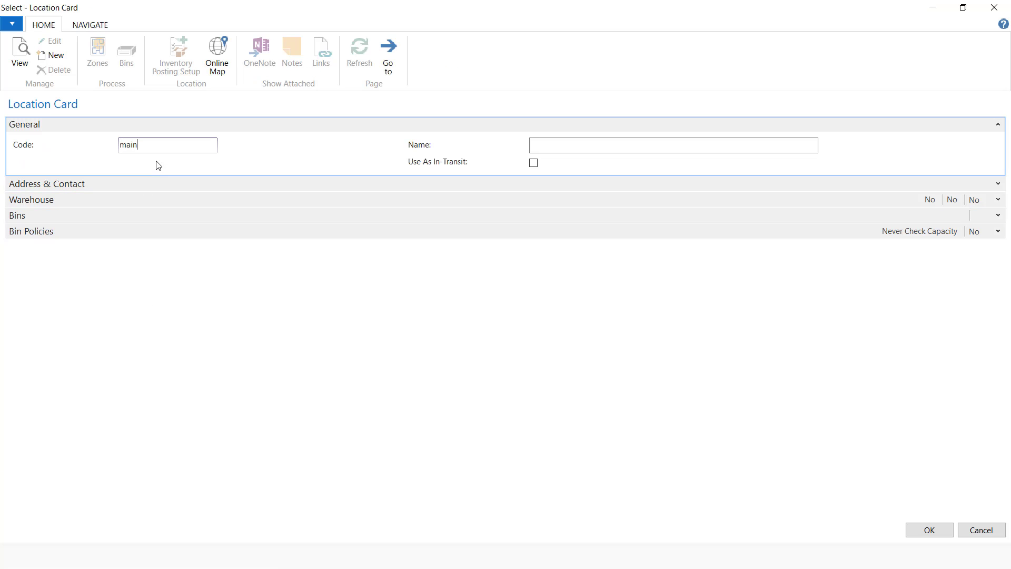
text(ain)
click(578, 141)
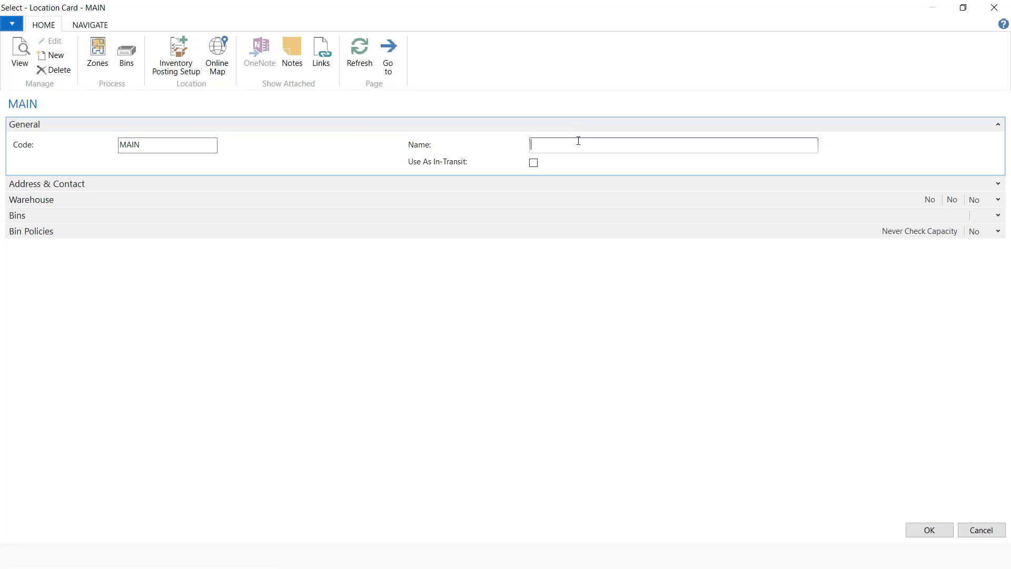
text(Main)
click(930, 530)
Give the line posting group DESKTOPS and inventory account 15100, save, and show the slides
click(101, 169)
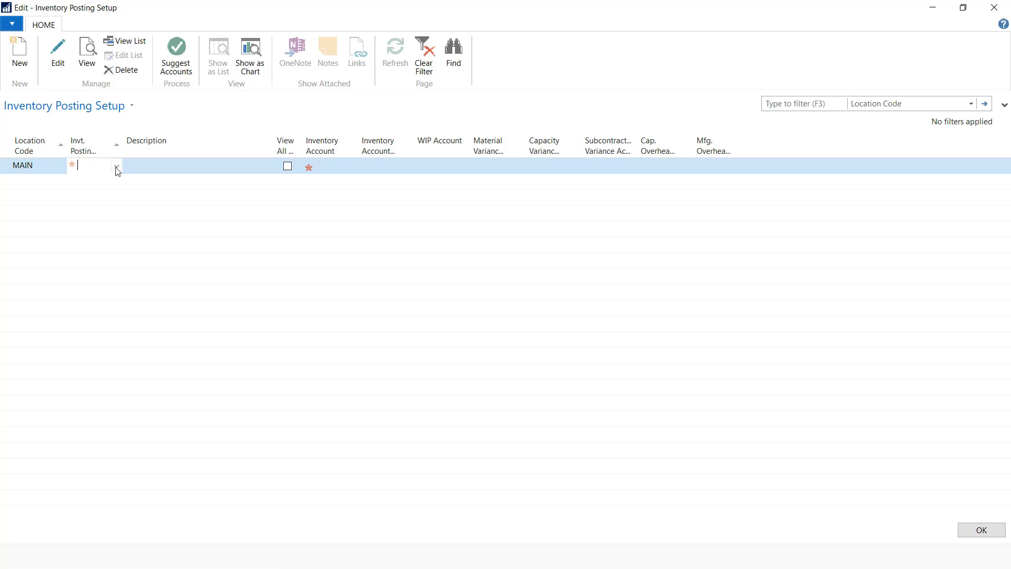
click(117, 167)
click(113, 207)
click(147, 168)
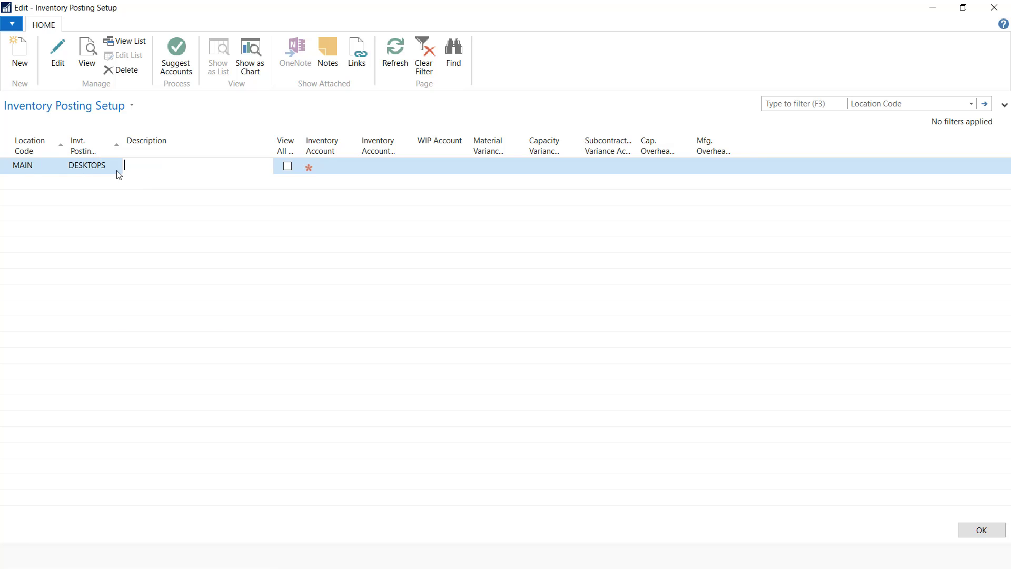
click(321, 166)
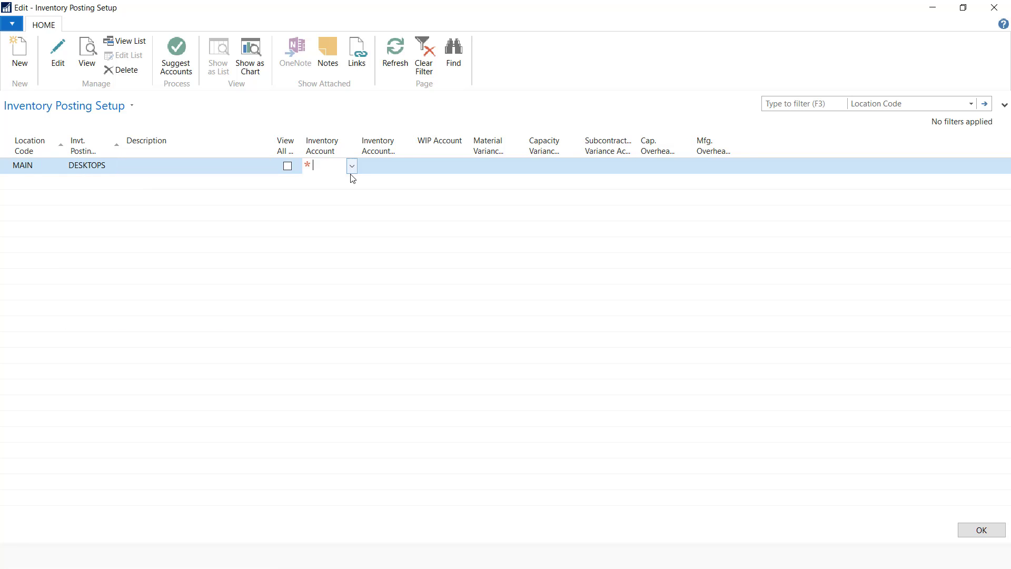
click(352, 167)
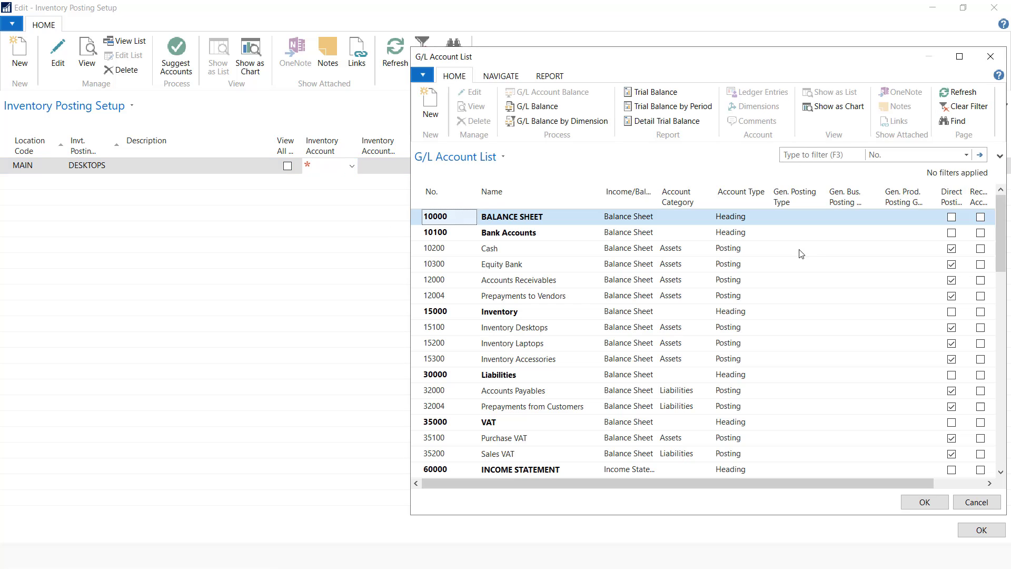
click(540, 328)
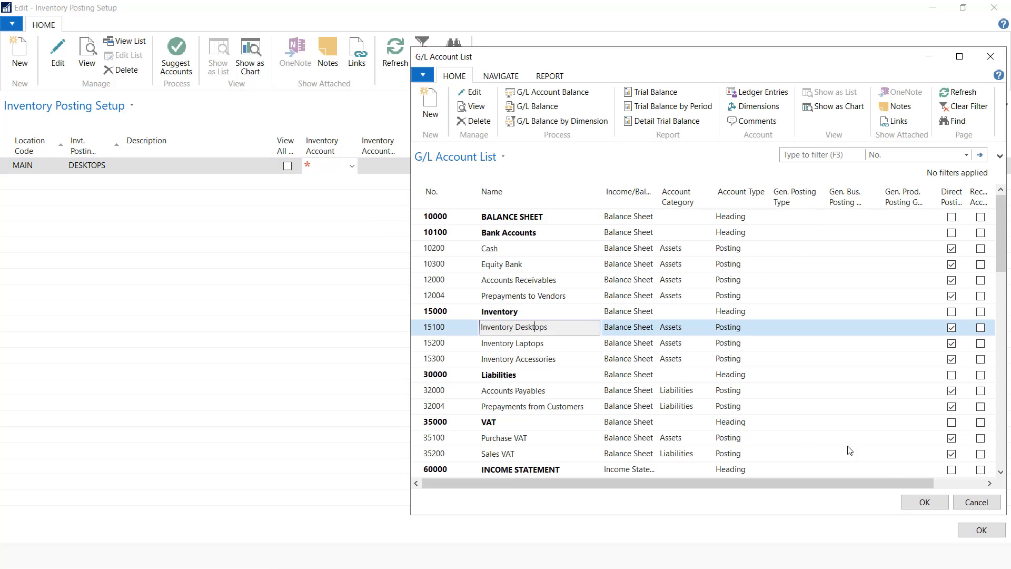
click(924, 502)
click(393, 165)
mouse_move(392, 151)
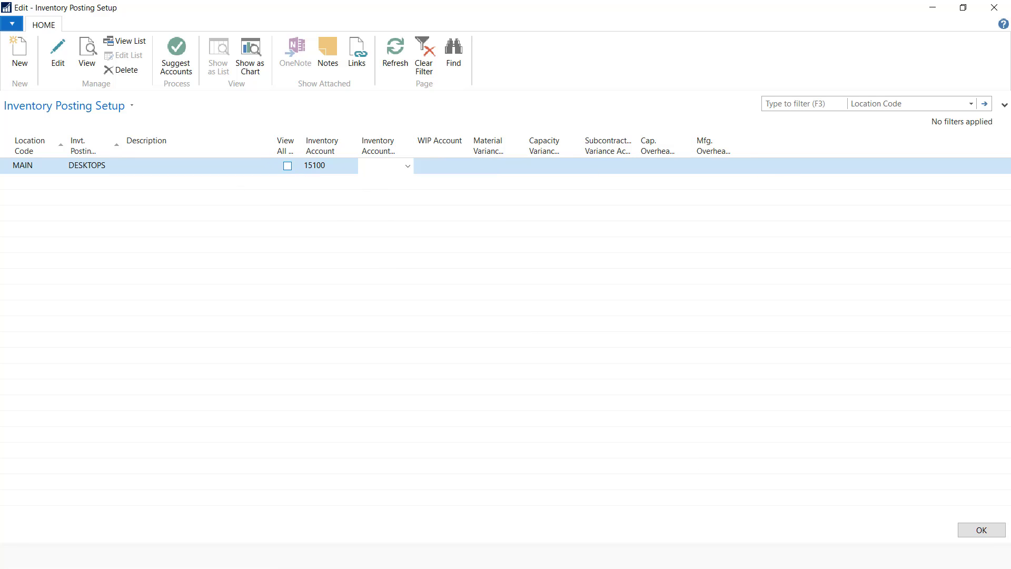
click(981, 531)
key(alt+Tab)
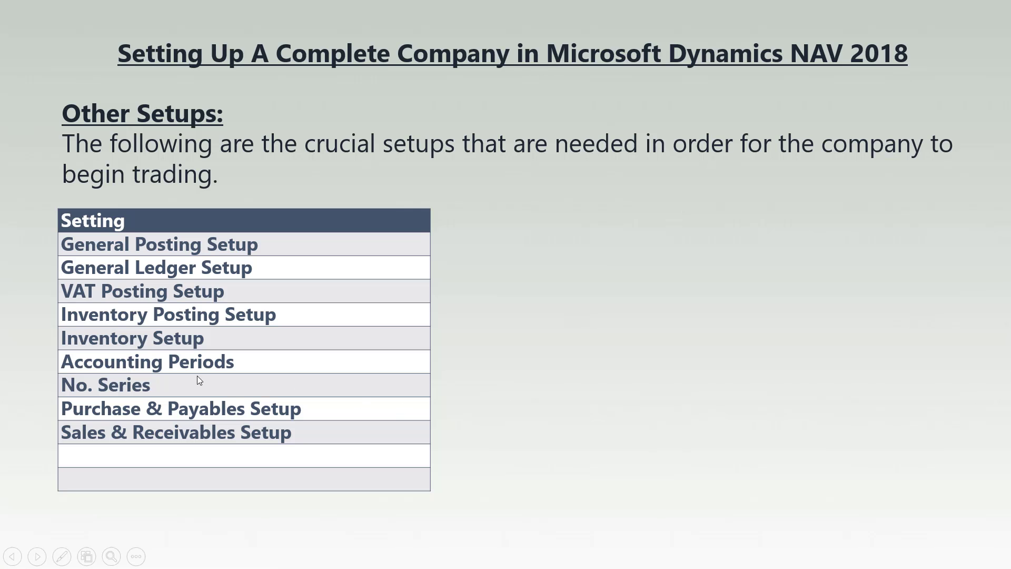
Back in NAV, search 'inventory set' and open Inventory Setup
key(alt+Tab)
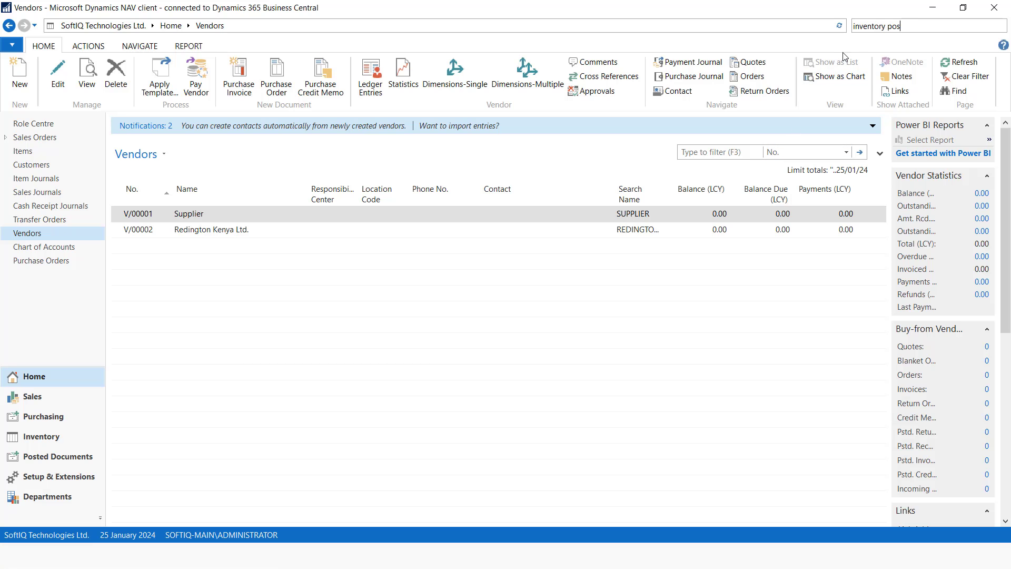
key(BackSpace)
text(set)
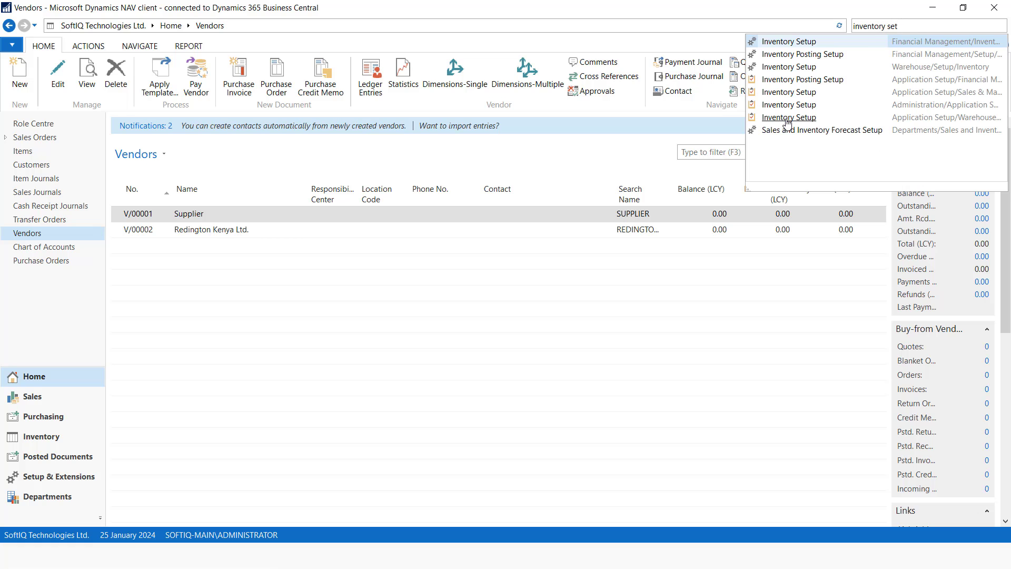
click(811, 117)
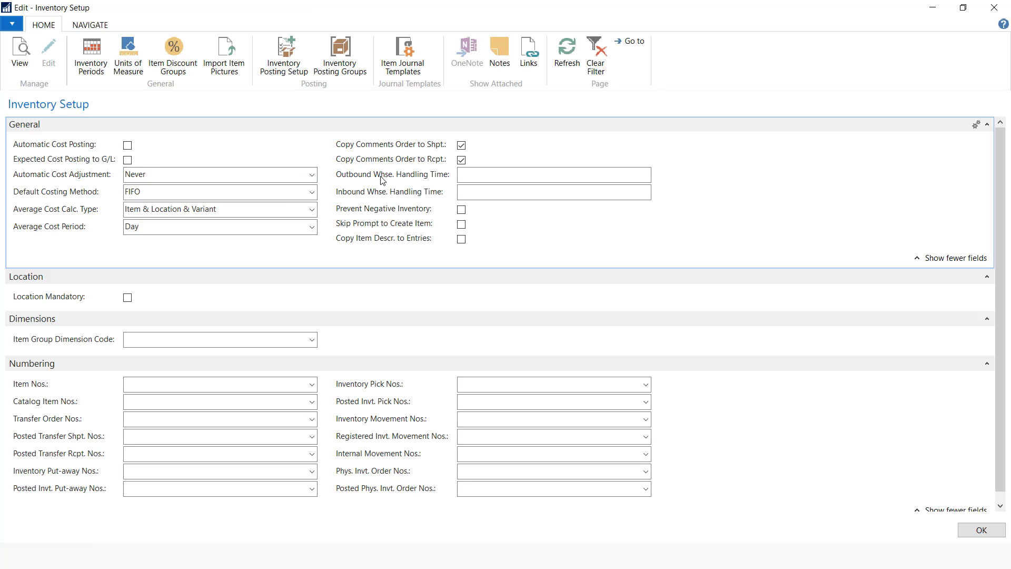
Enable Automatic Cost Posting, set cost adjustment to Always, prevent negative inventory, require locations
click(128, 145)
click(312, 175)
click(157, 269)
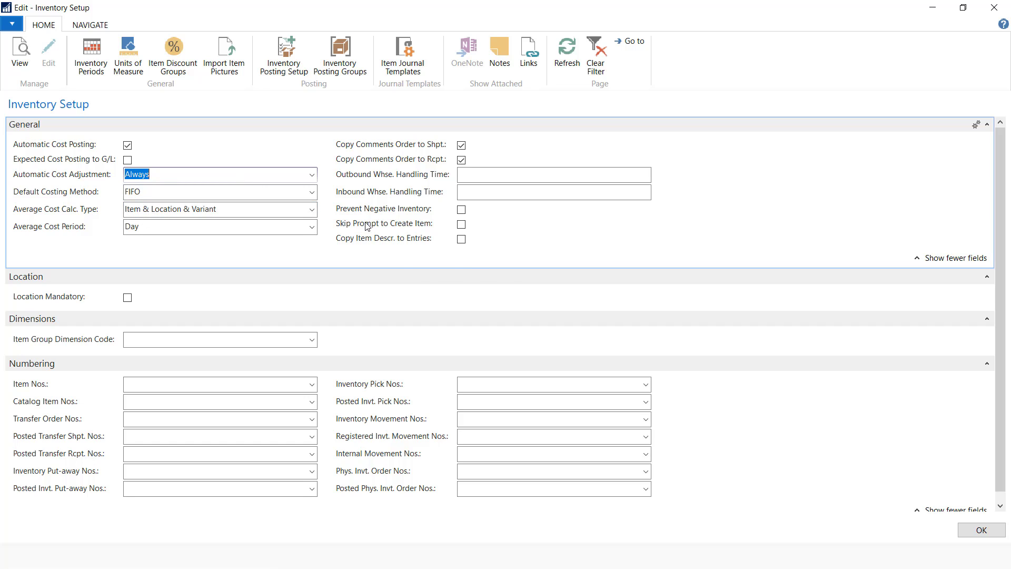
click(461, 209)
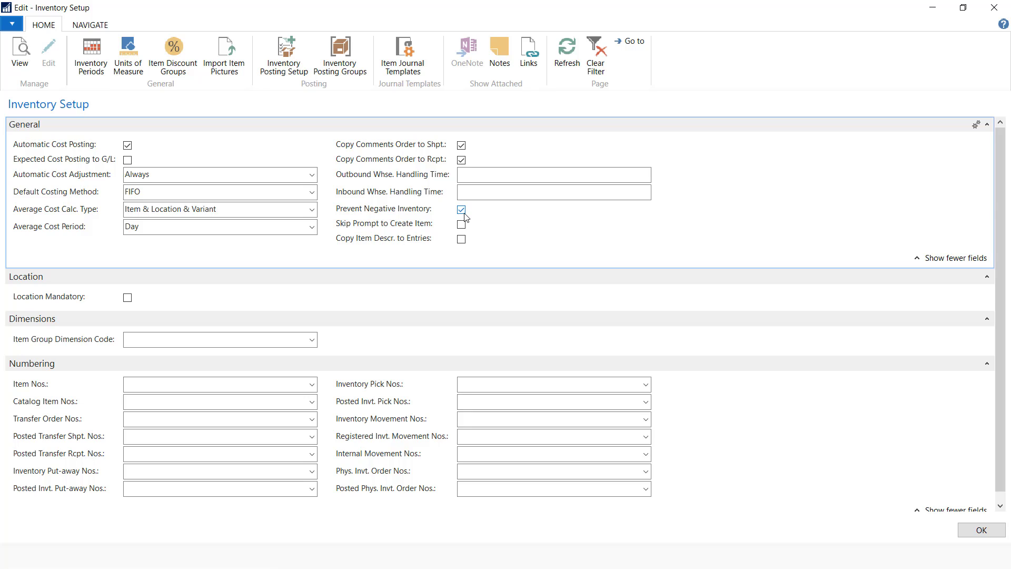
click(127, 298)
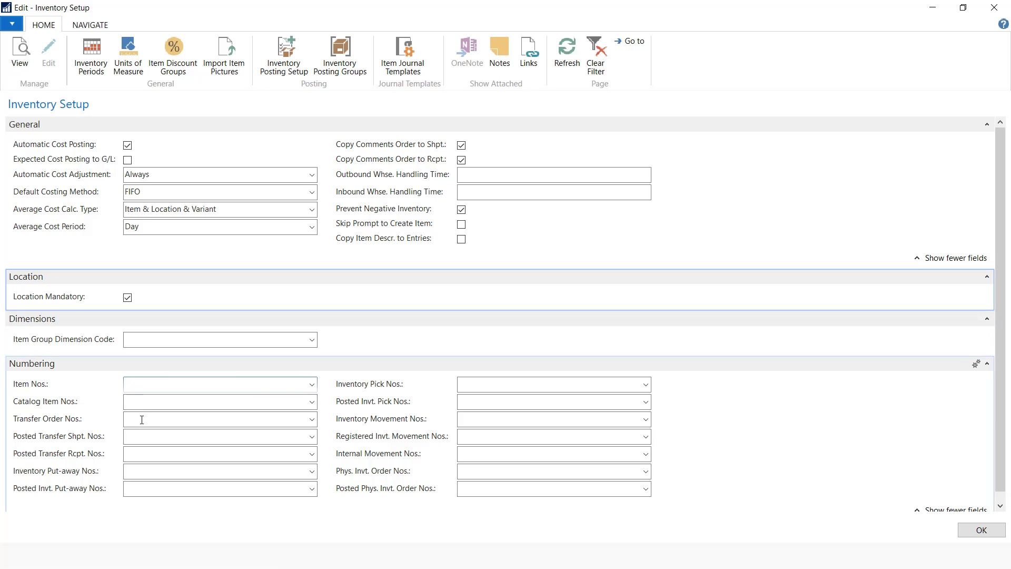
scroll(160, 369, down, 1)
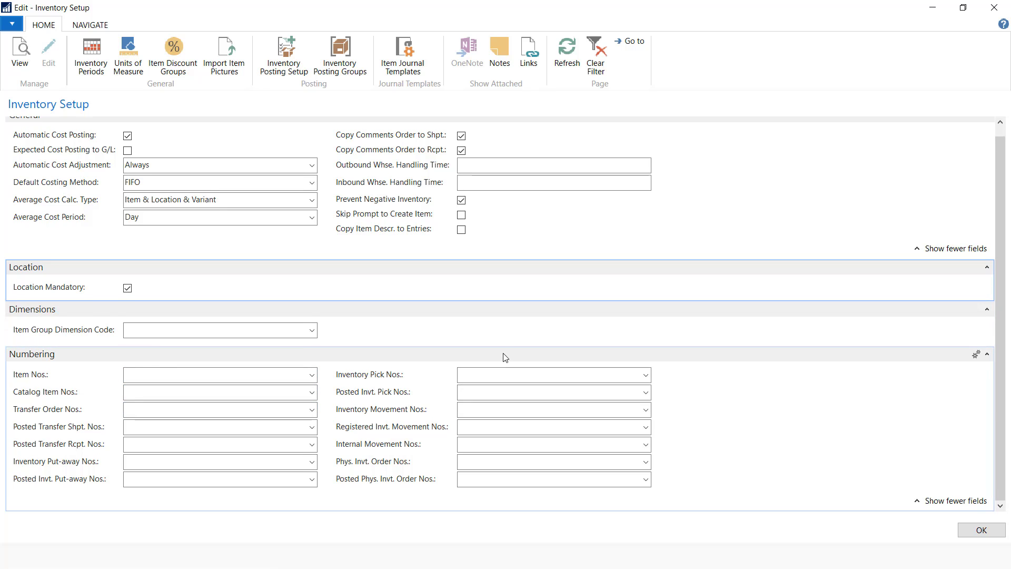
scroll(506, 358, up, 1)
Save and close Inventory Setup, then glance at the next slide
click(982, 530)
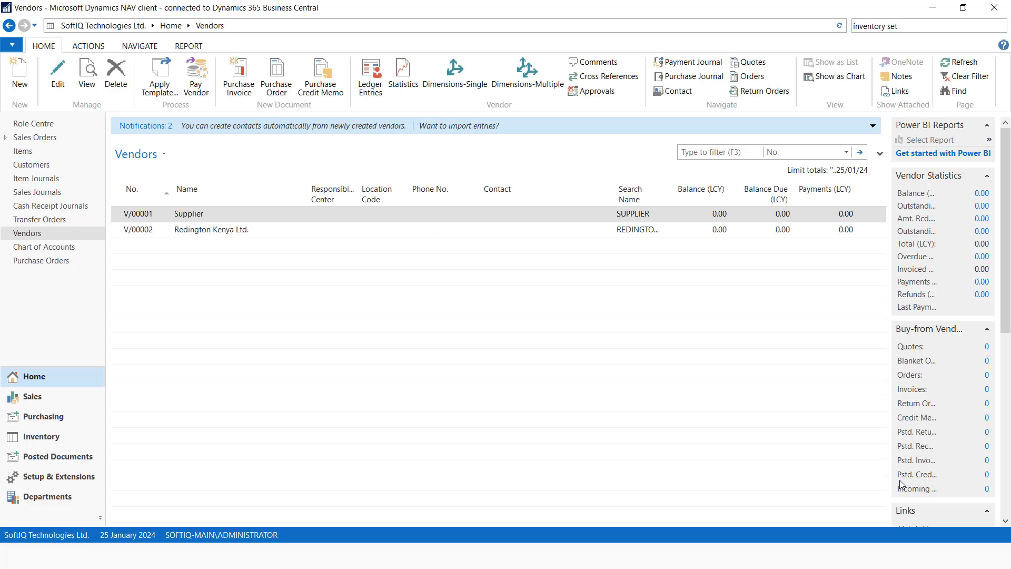
key(alt+Tab)
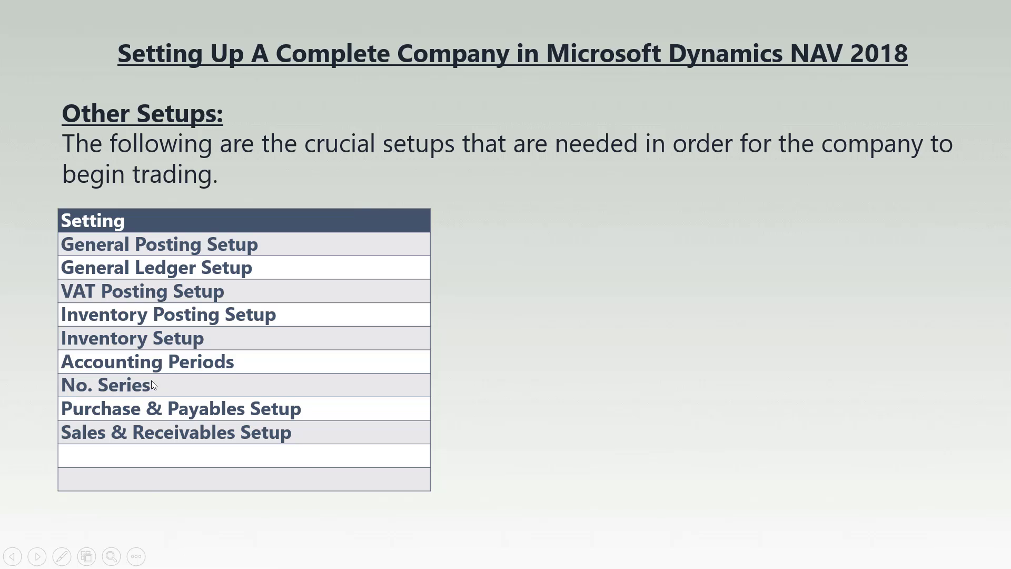
key(alt+Tab)
Open No. Series and add a new series with code PURCHASE ORDER
drag(915, 26, 834, 19)
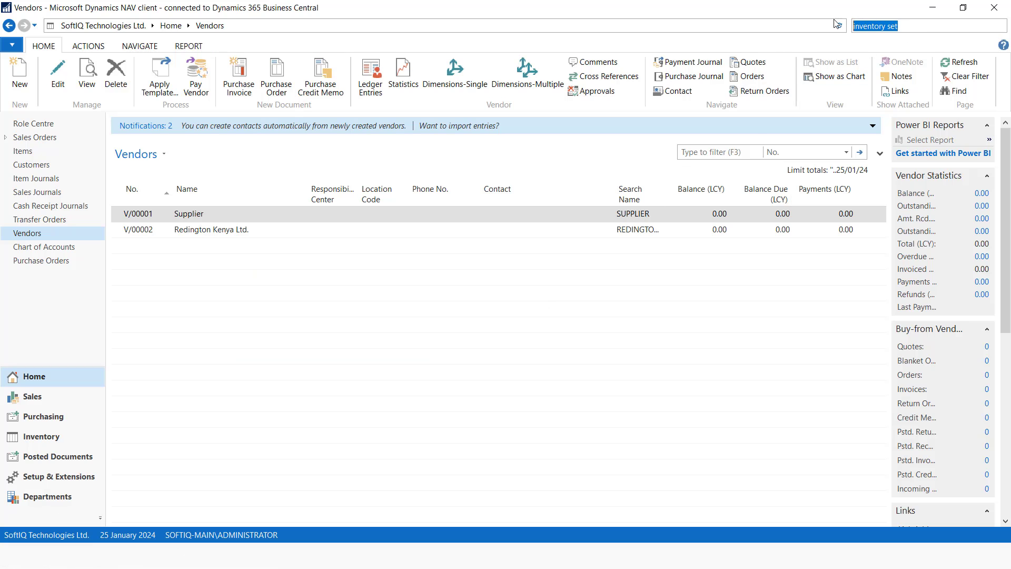
text(no serie)
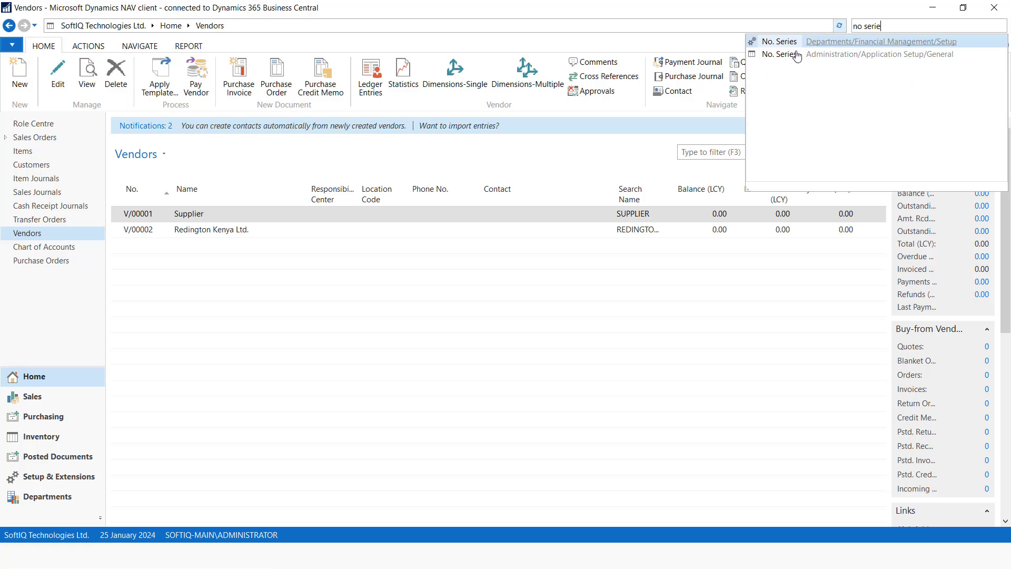
click(779, 54)
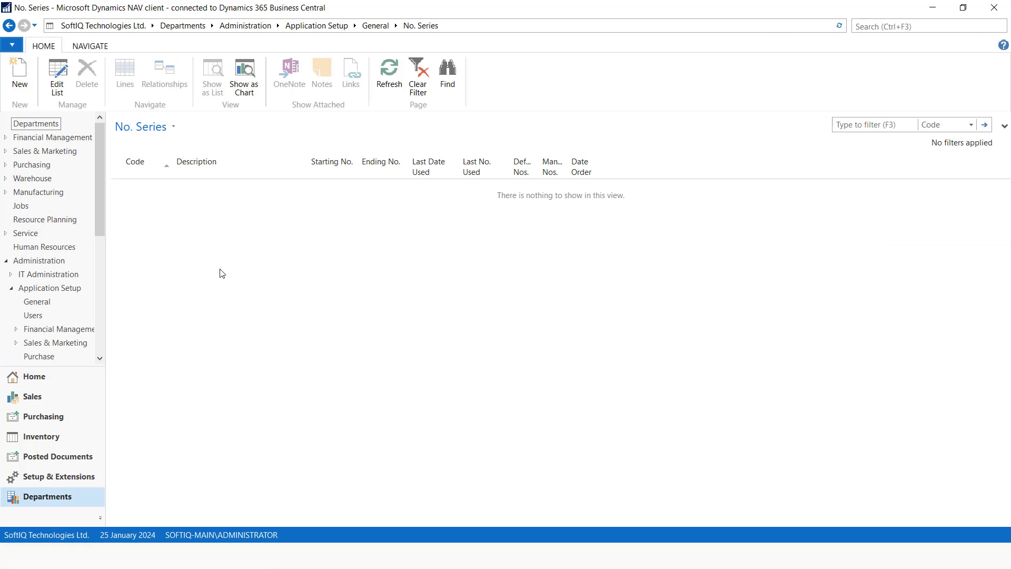
click(21, 84)
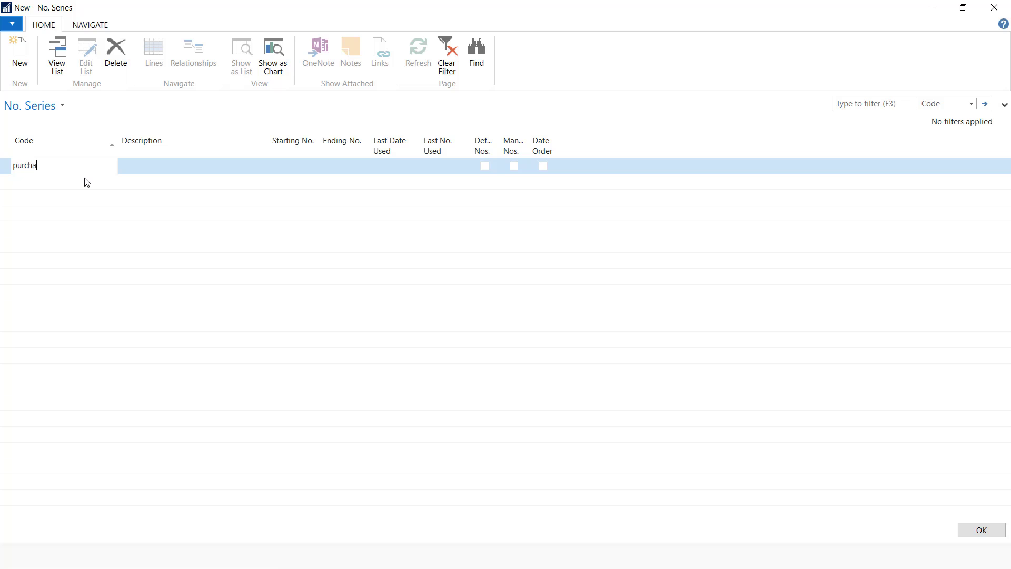
text(purchase order)
click(138, 165)
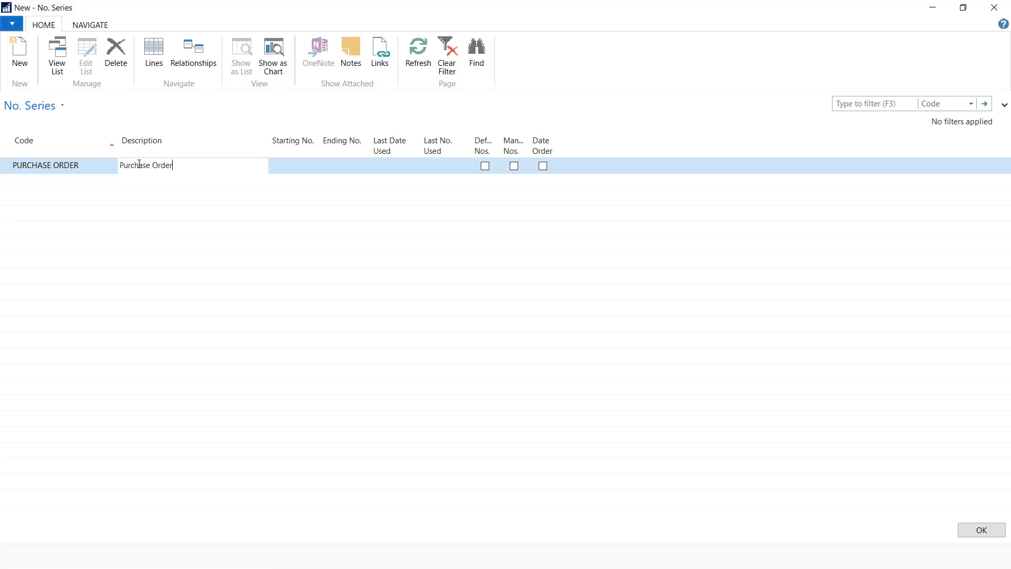
click(291, 167)
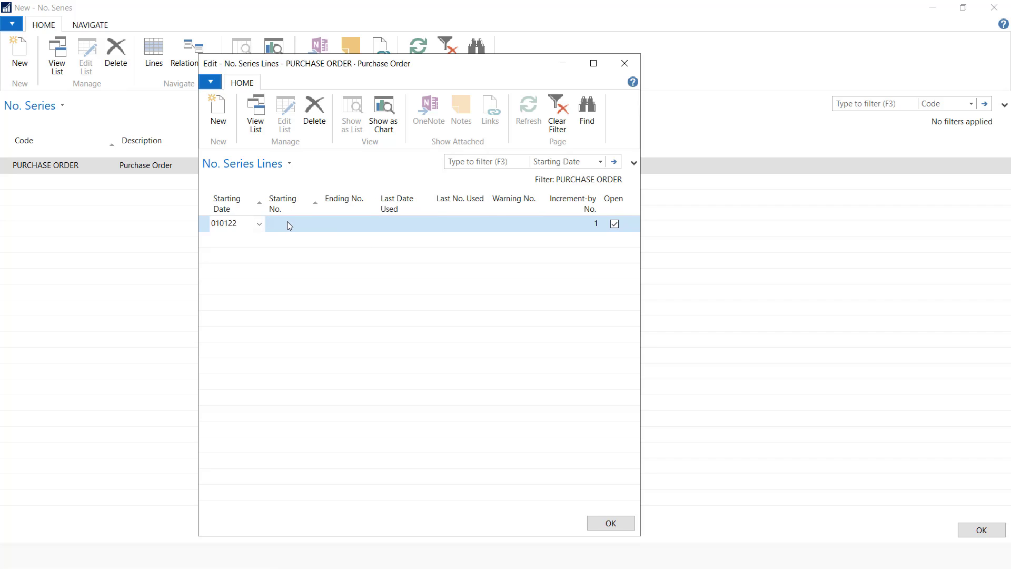
Set its numbering line from 01/01/2022, running PO/00001 to PO/99999
click(288, 222)
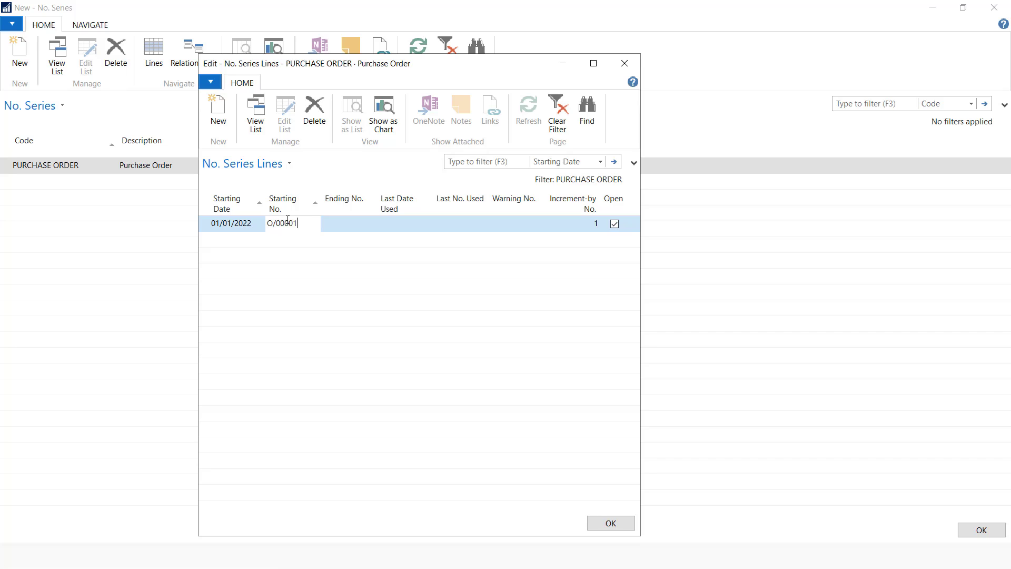
click(329, 226)
click(270, 226)
text(P)
click(341, 233)
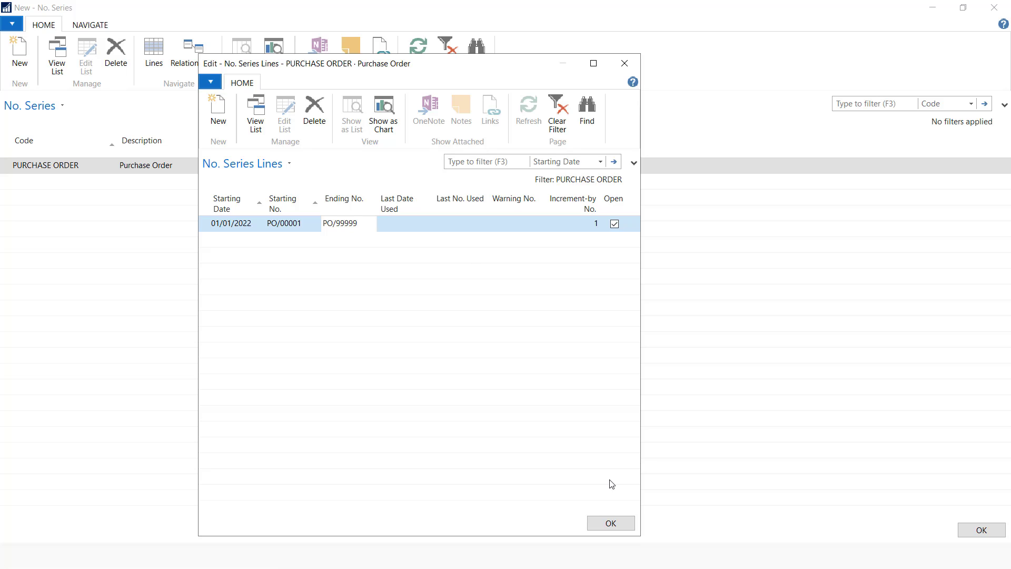
click(611, 523)
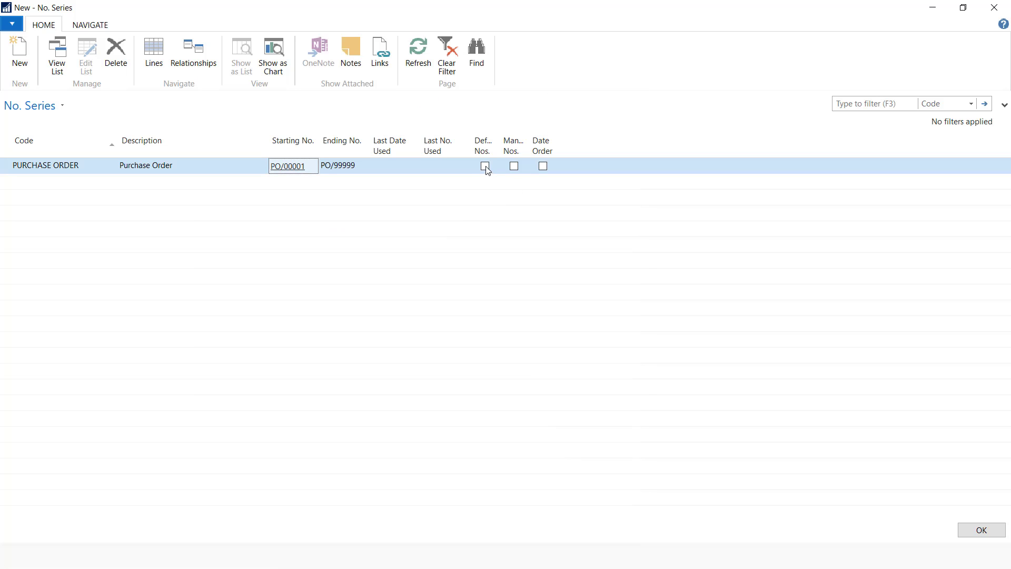
Tick Default Nos. for PURCHASE ORDER and save the series
double_click(499, 147)
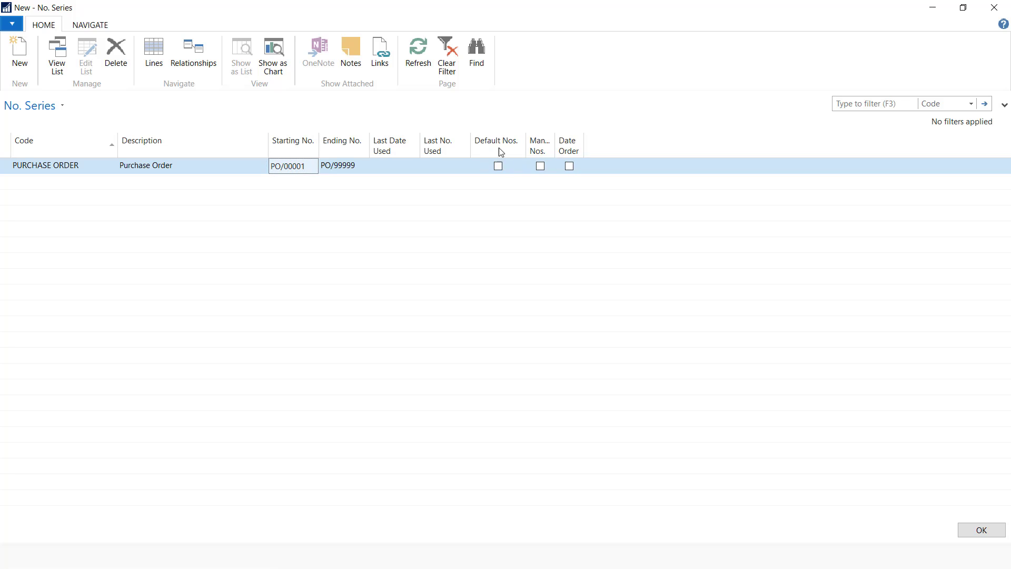
click(499, 166)
click(498, 166)
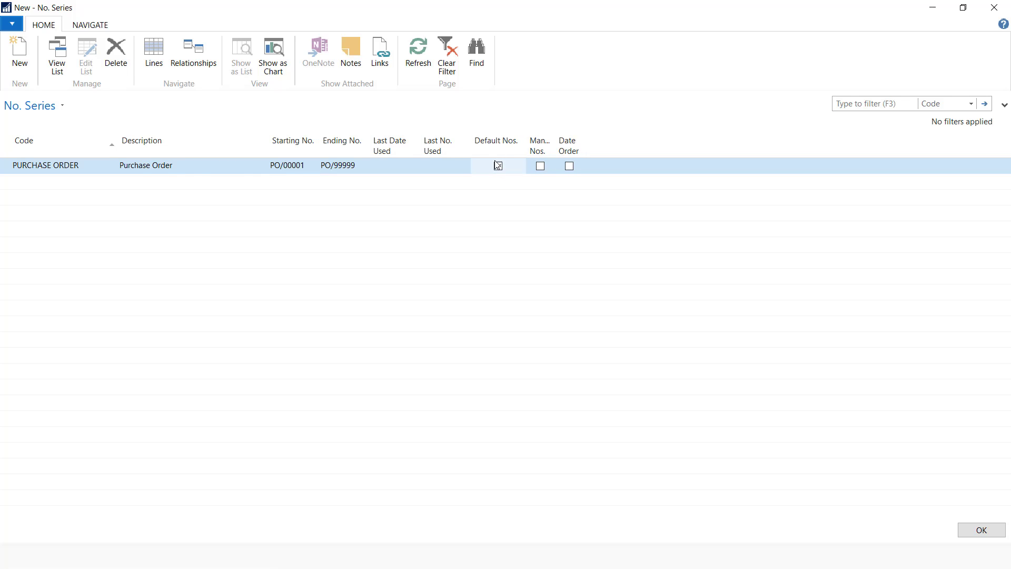
click(35, 185)
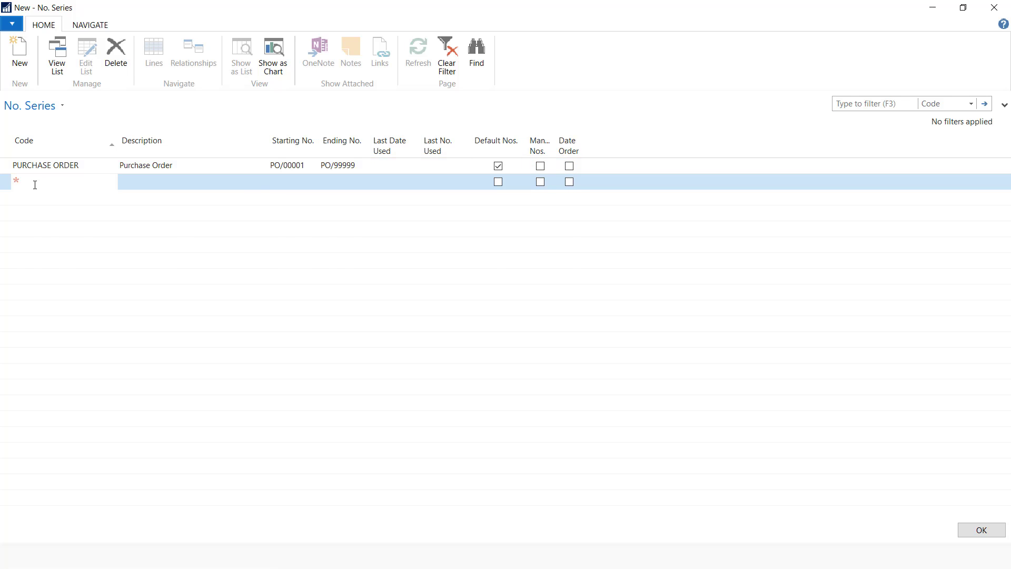
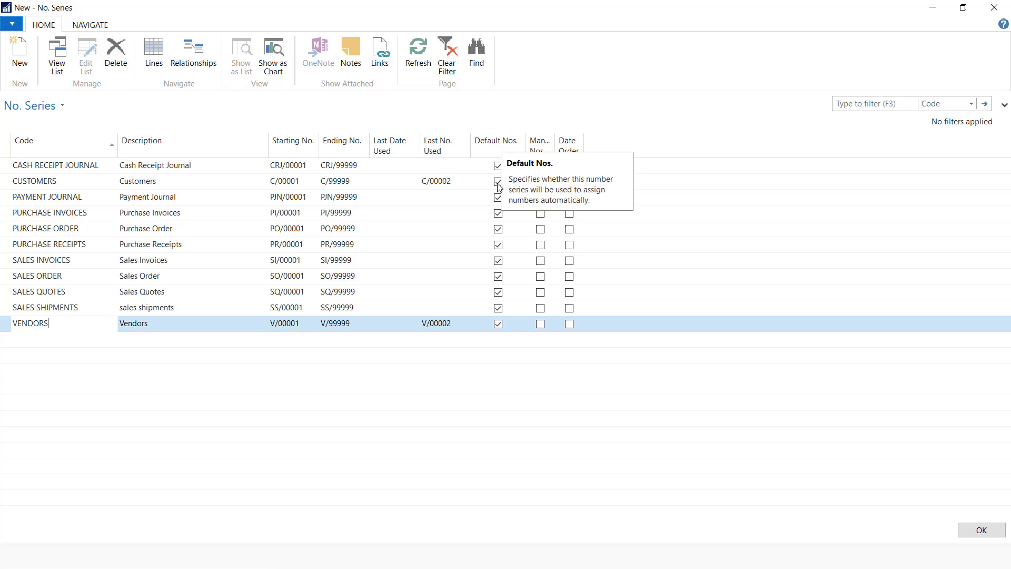
Close the new PURCHASE ORDER series window and return to the full No. Series list
click(977, 533)
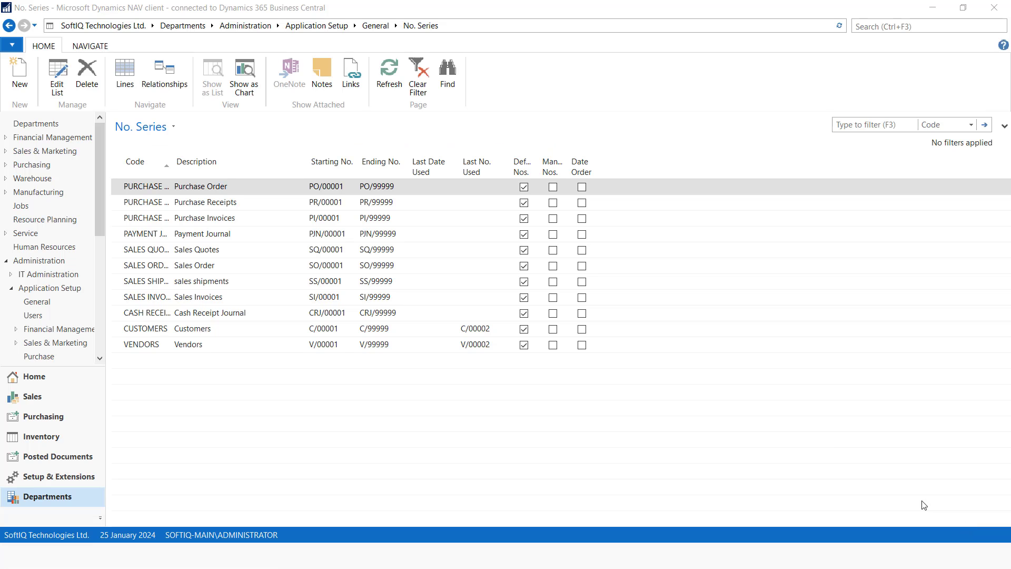
key(alt+Tab)
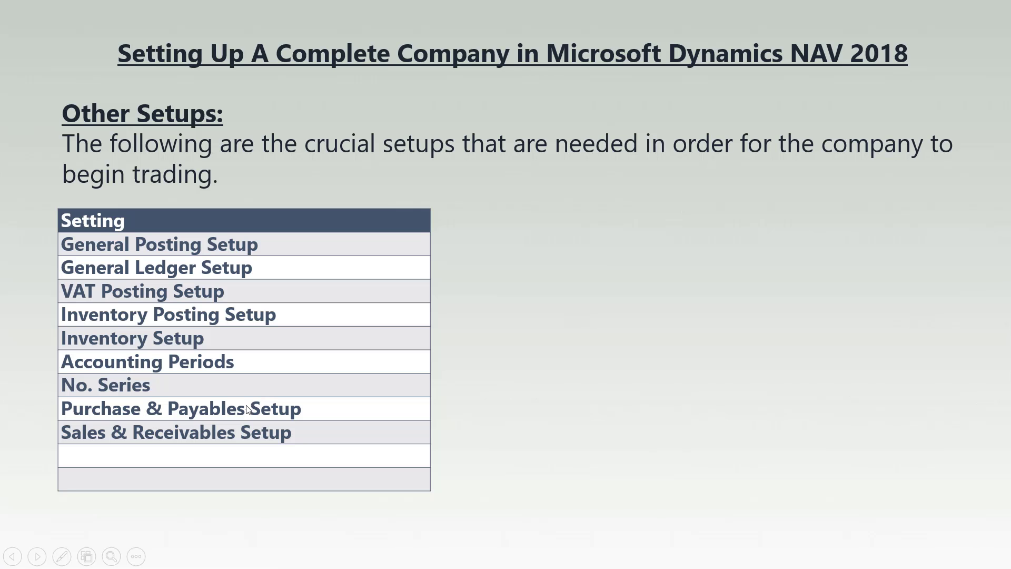
key(alt+Tab)
Open Purchases & Payables Setup and set Vendor Nos. to the VENDORS series
click(922, 29)
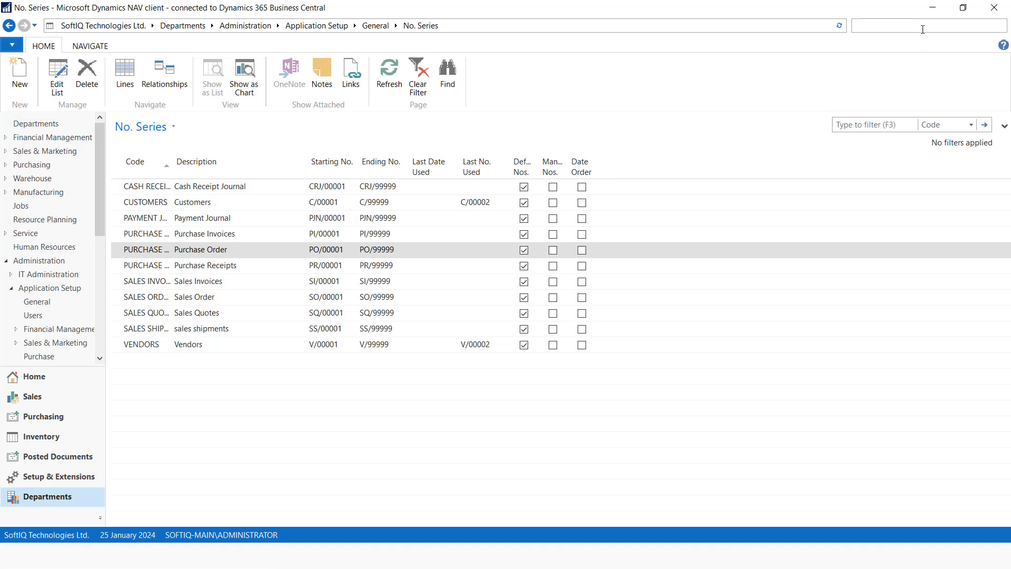
text(purchase & paya)
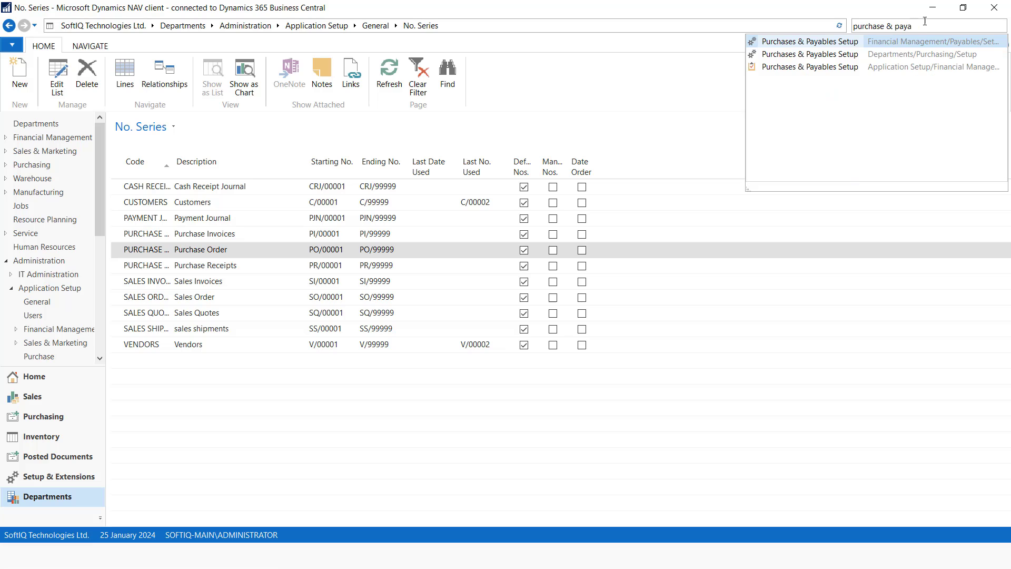
click(843, 53)
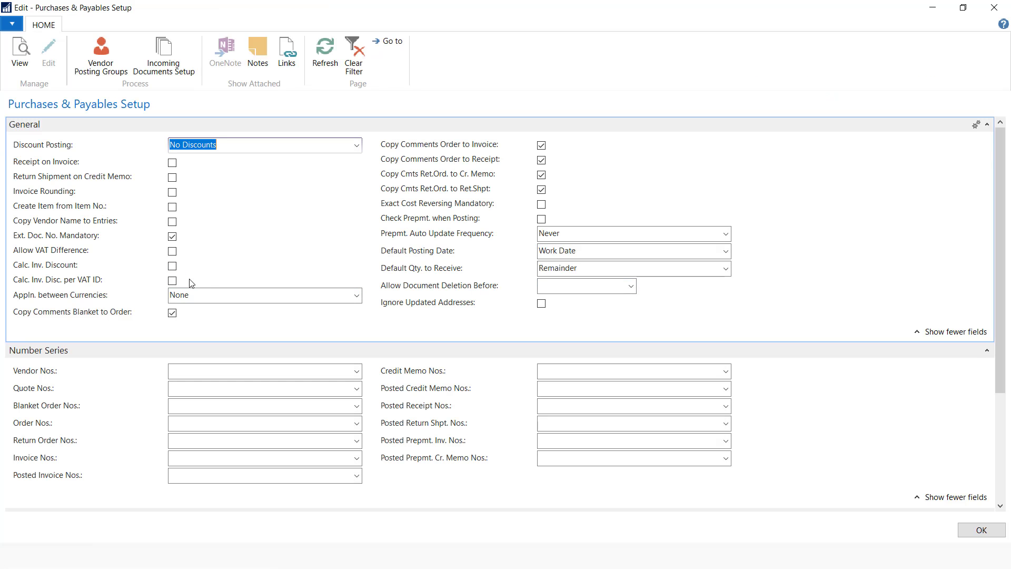
click(357, 371)
scroll(230, 501, down, 1)
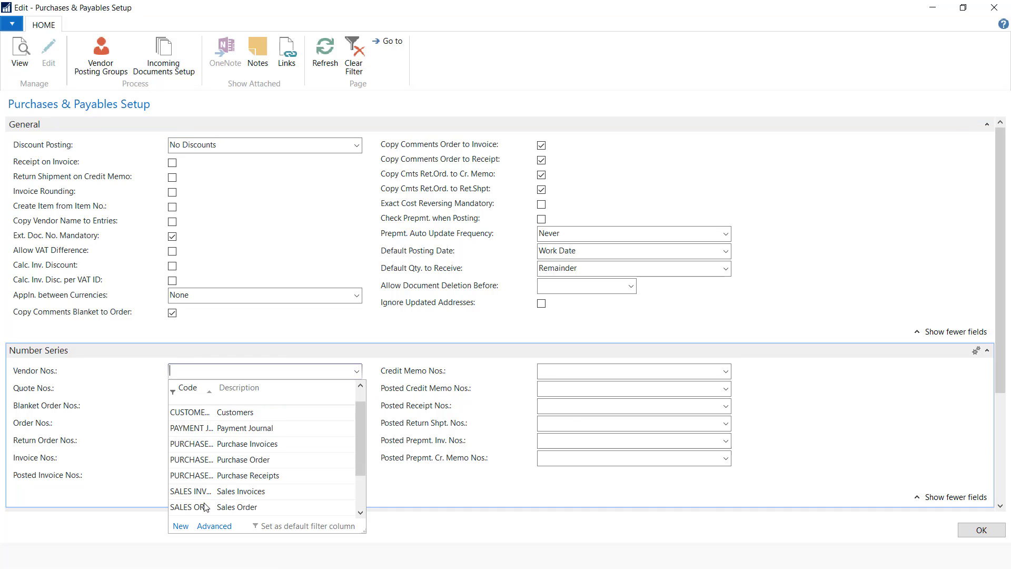
scroll(202, 475, down, 3)
click(197, 503)
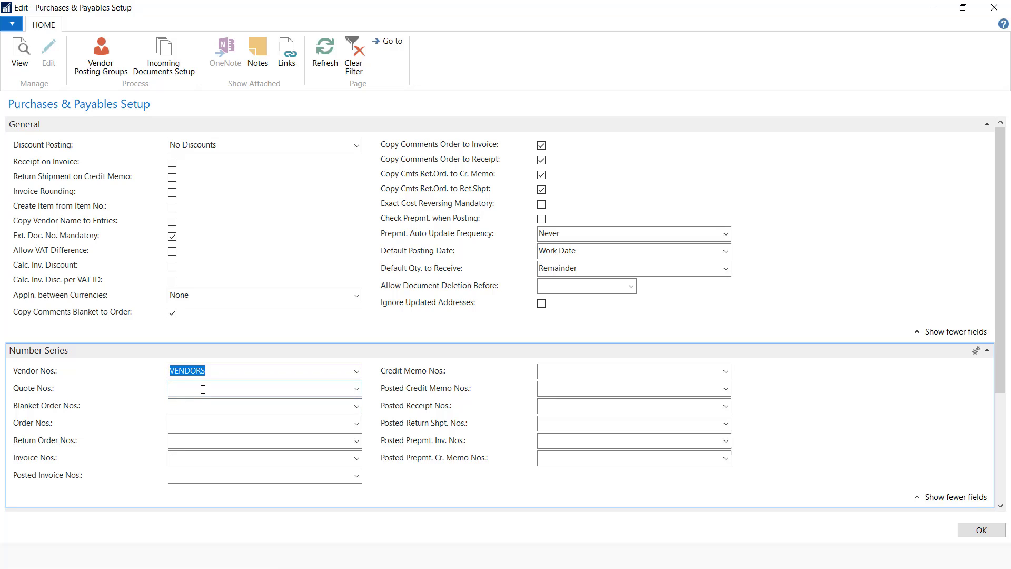
click(198, 392)
Use PURCHASE ORDER for blanket order, order and return order numbers
click(194, 406)
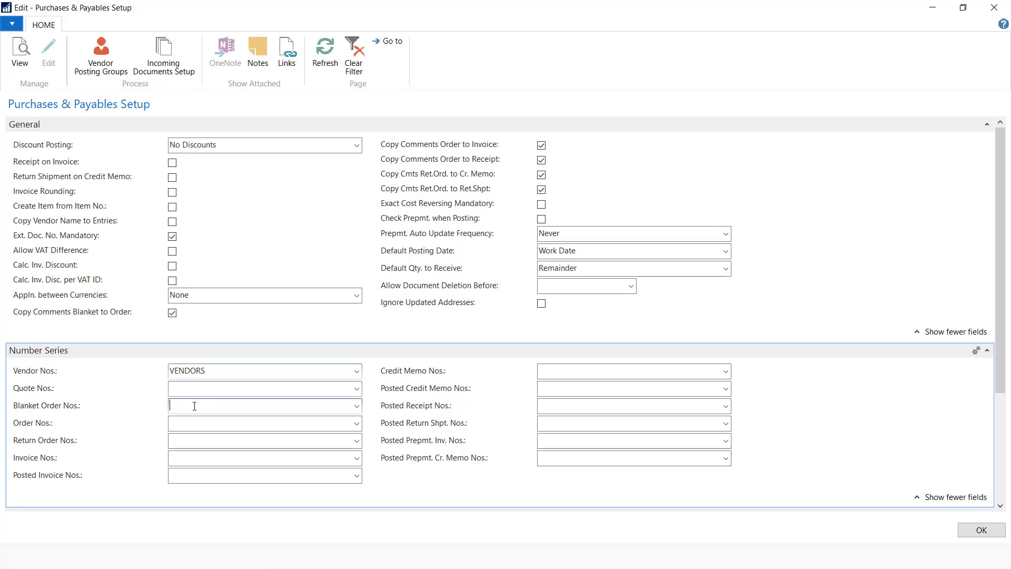
click(357, 406)
click(256, 341)
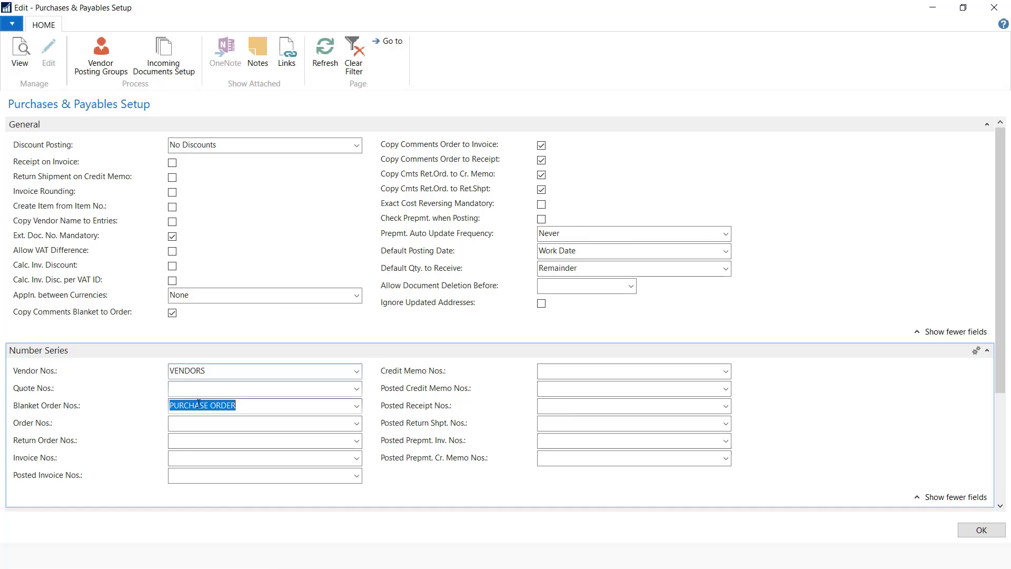
click(199, 423)
click(357, 423)
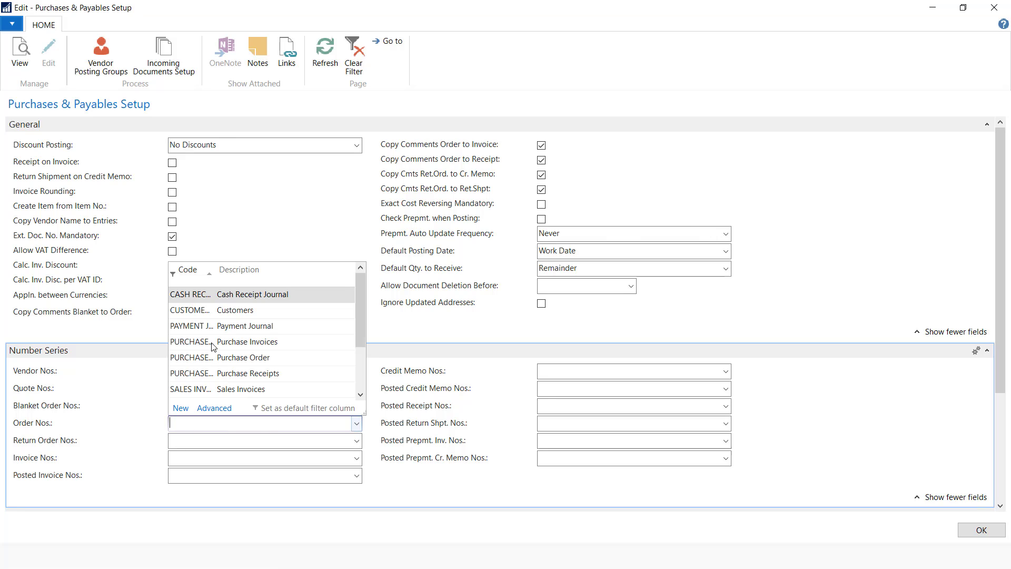
click(243, 360)
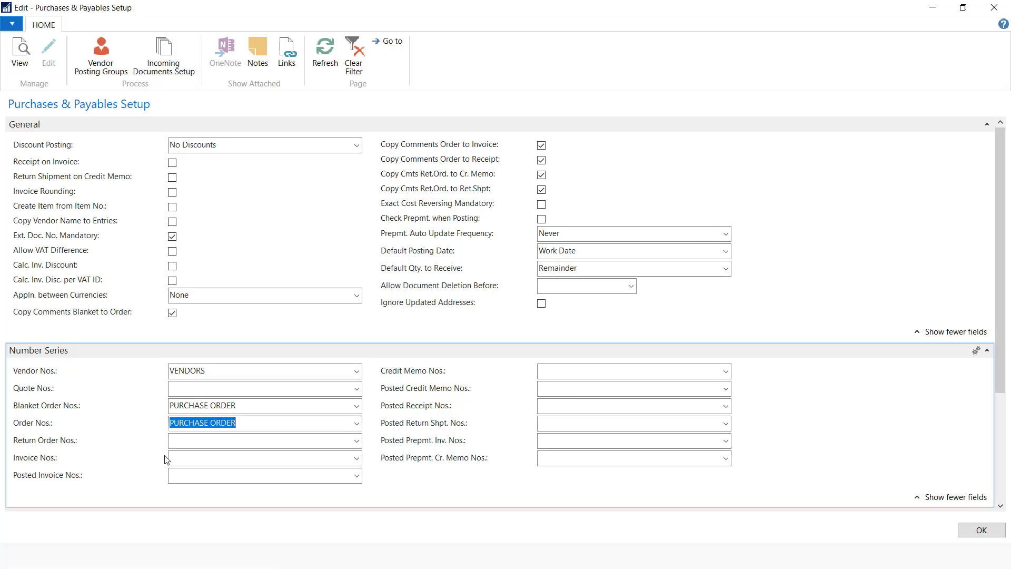
click(190, 448)
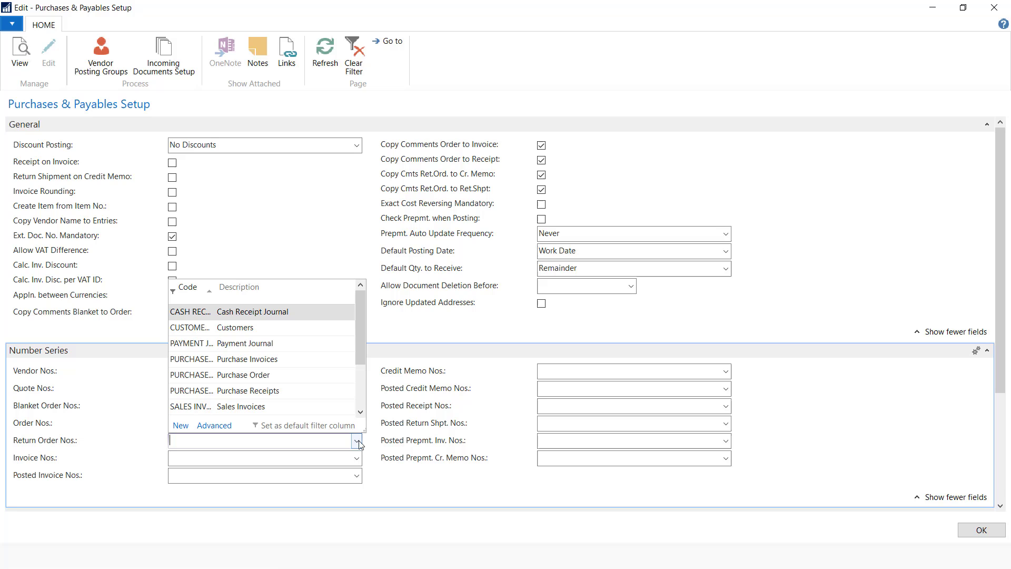
click(247, 374)
Use PURCHASE INVOICES for invoice and posted invoice numbers
click(328, 459)
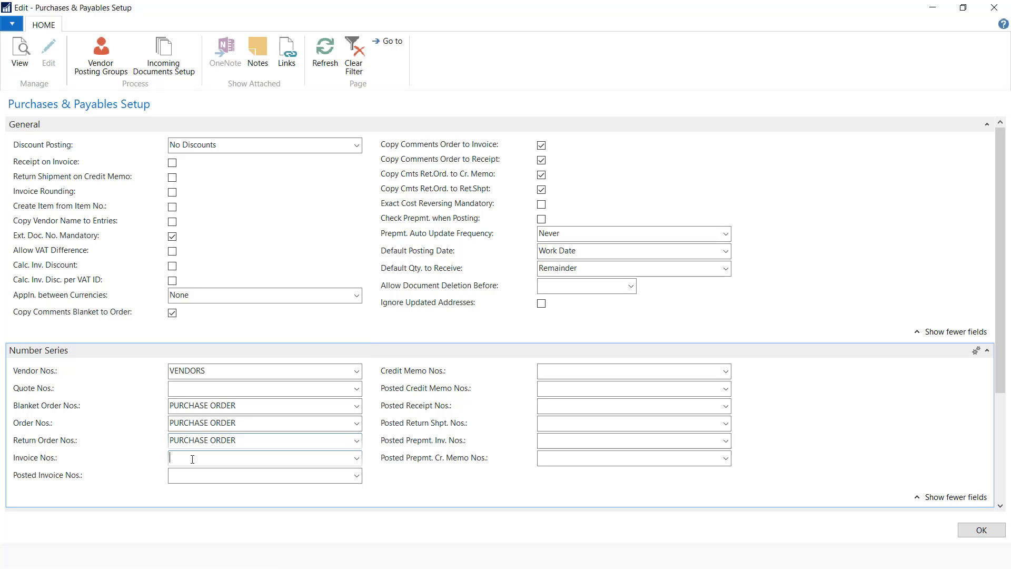
click(356, 458)
click(268, 375)
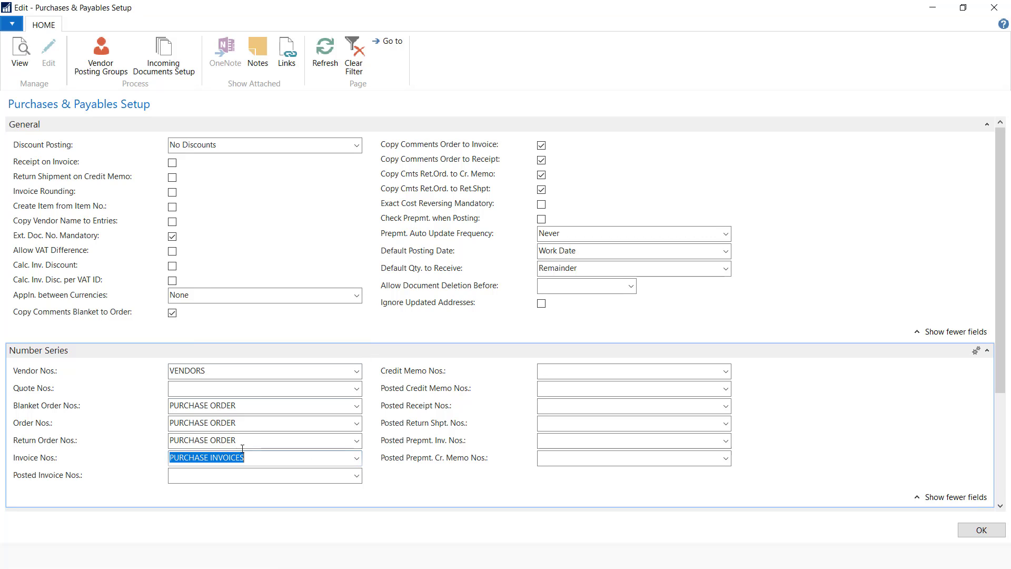
click(229, 474)
click(357, 476)
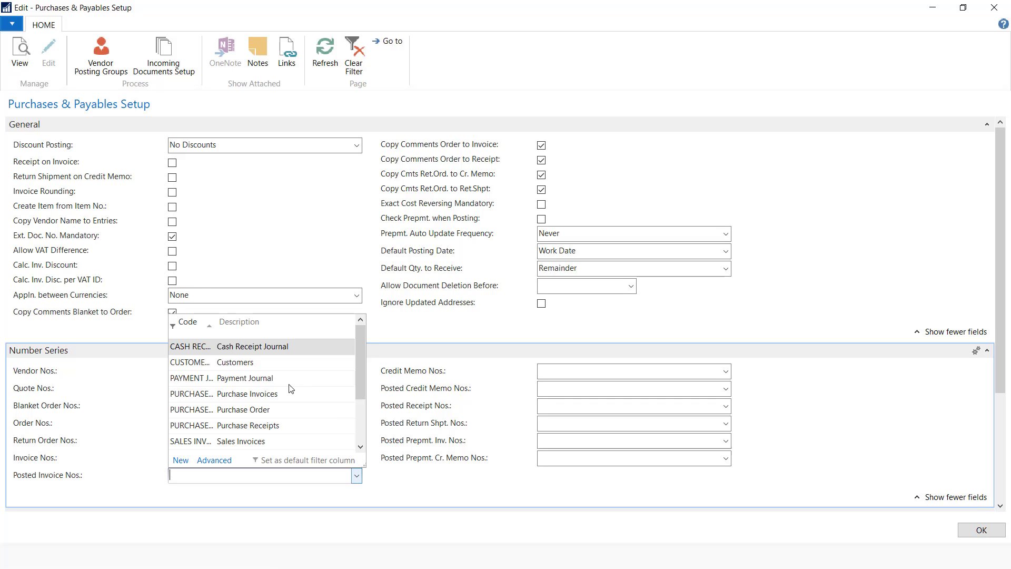
click(264, 400)
Use PURCHASE RECEIPTS for posted receipts and return shipments, PURCHASE INVOICES for posted prepayment invoices
click(609, 390)
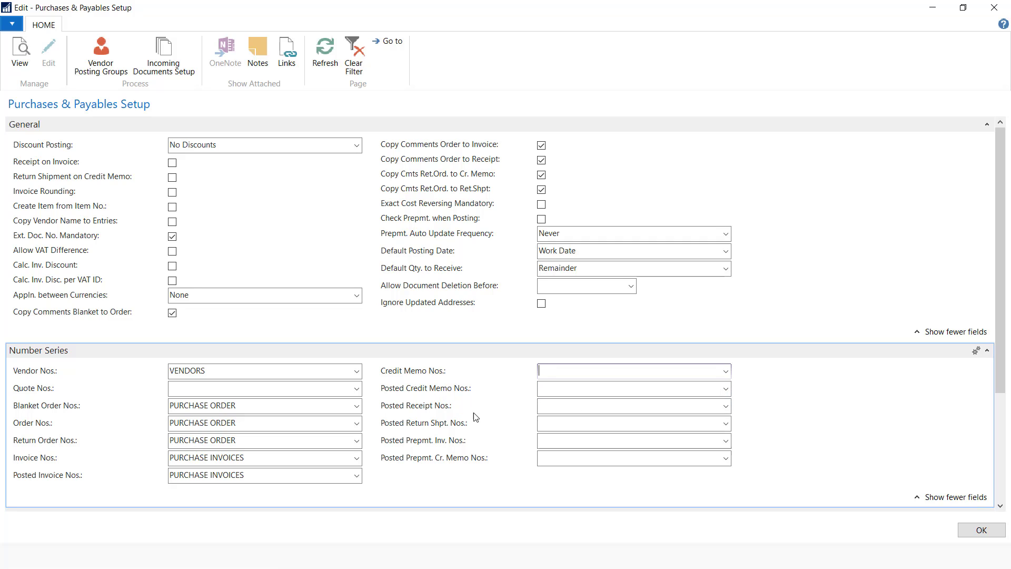
click(727, 407)
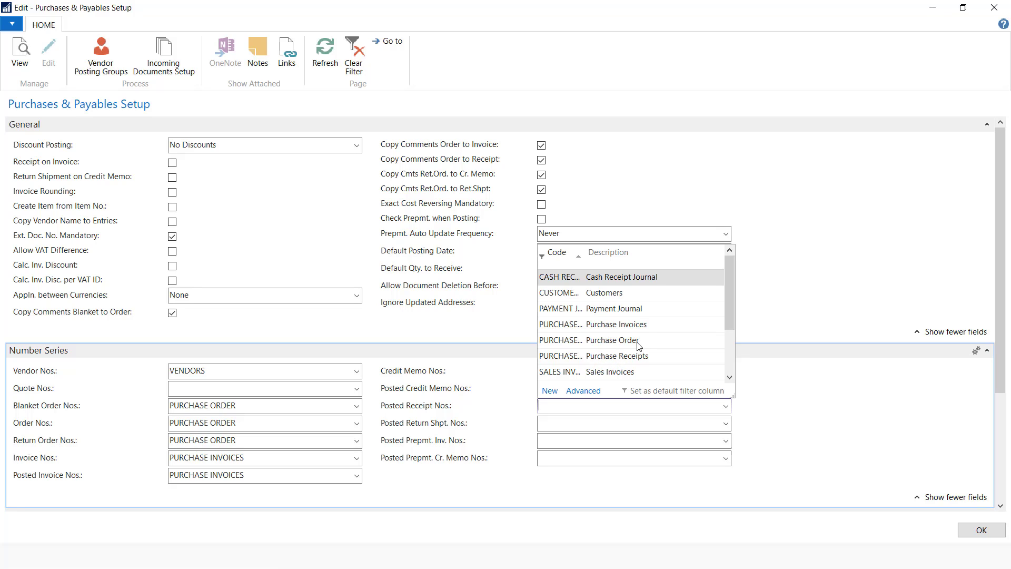
click(633, 355)
key(Tab)
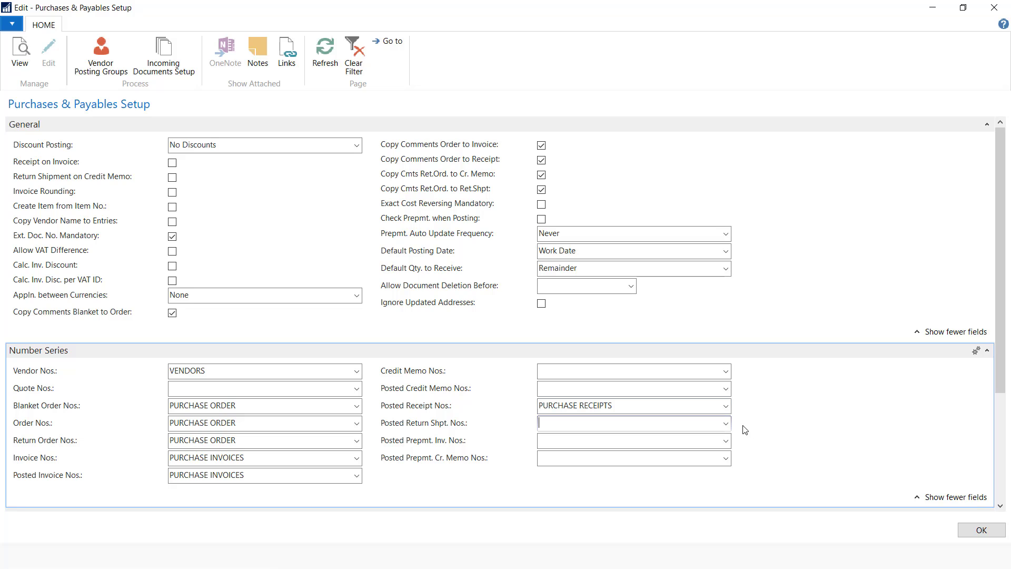
click(725, 424)
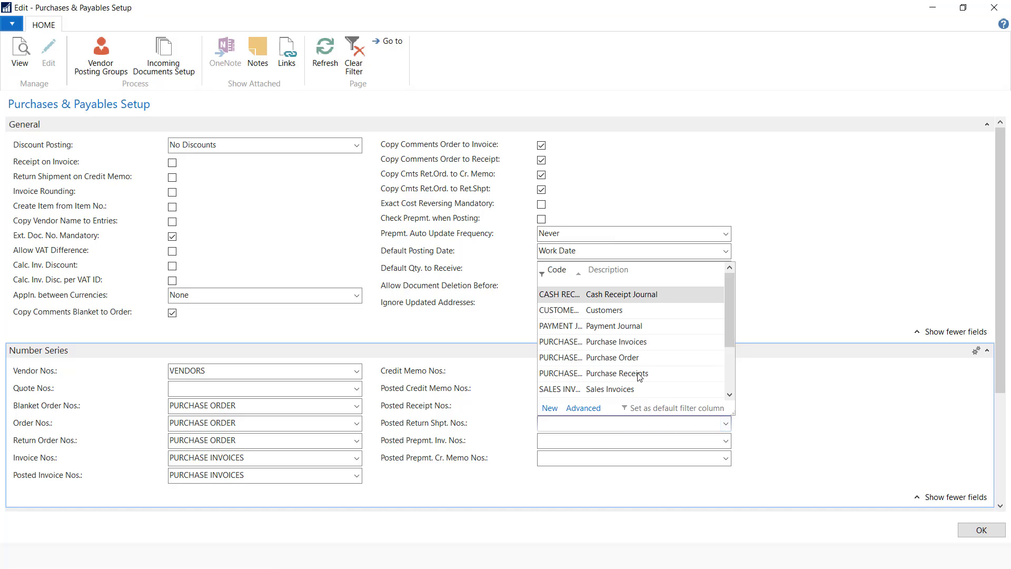
click(640, 373)
click(594, 449)
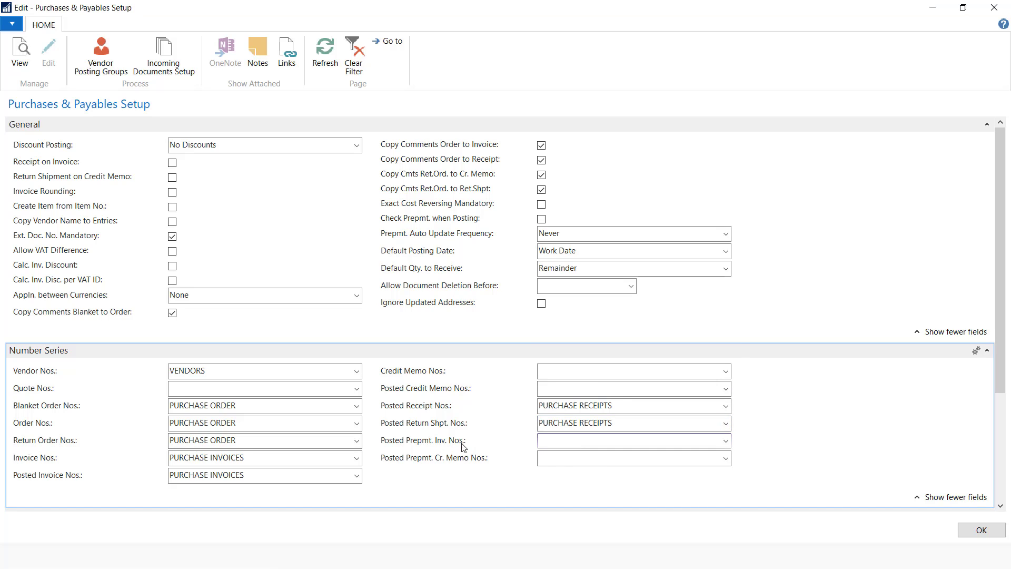
click(726, 441)
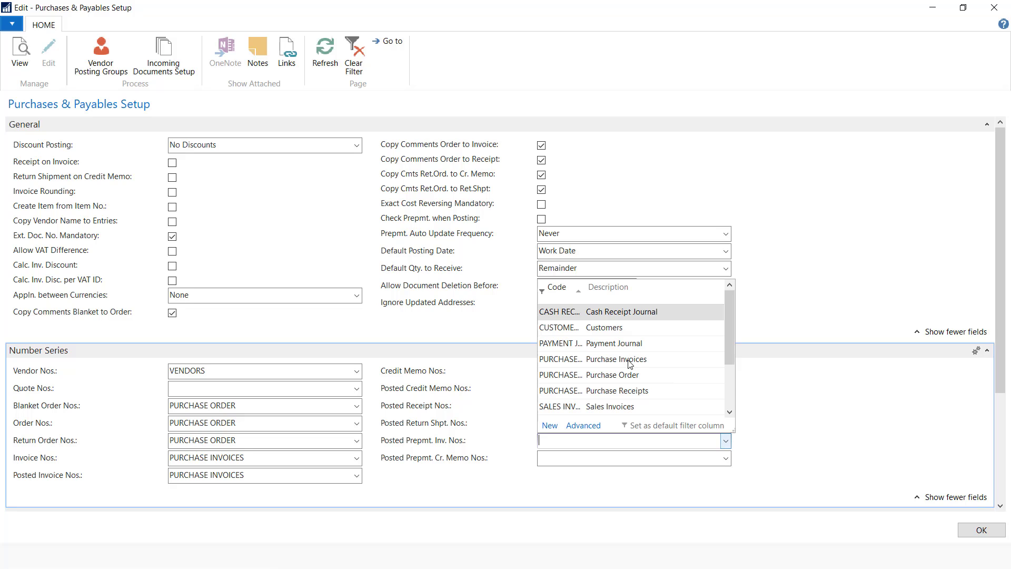
click(629, 361)
Archive blanket and return orders, and set Archive Quotes to Always
scroll(527, 384, down, 3)
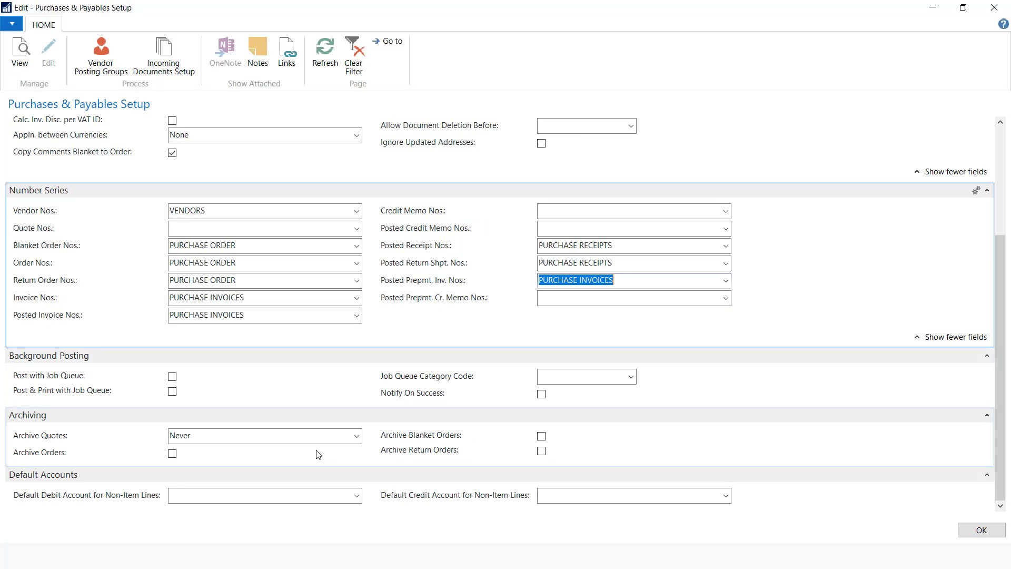
click(541, 437)
click(542, 451)
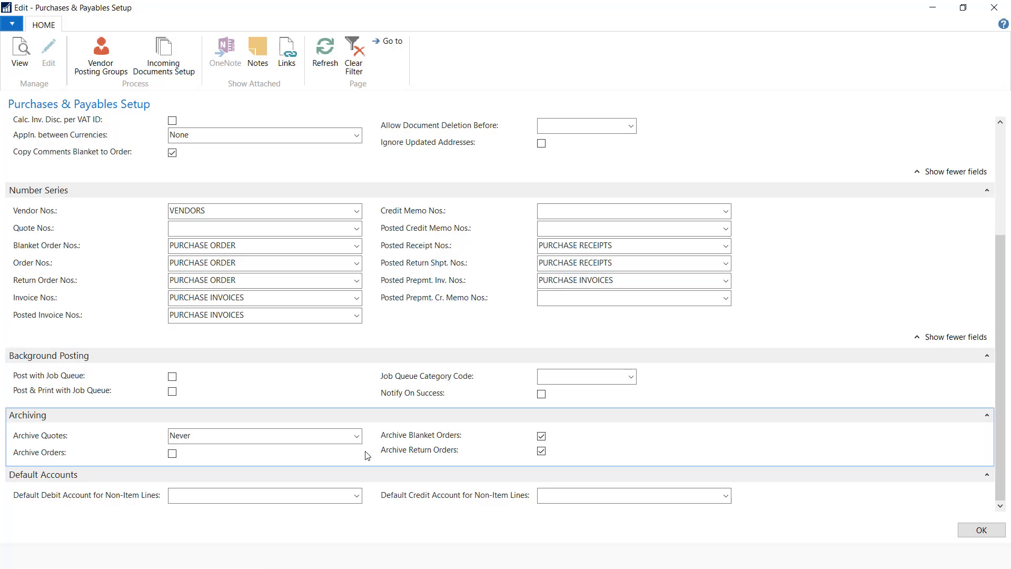
click(357, 436)
click(195, 481)
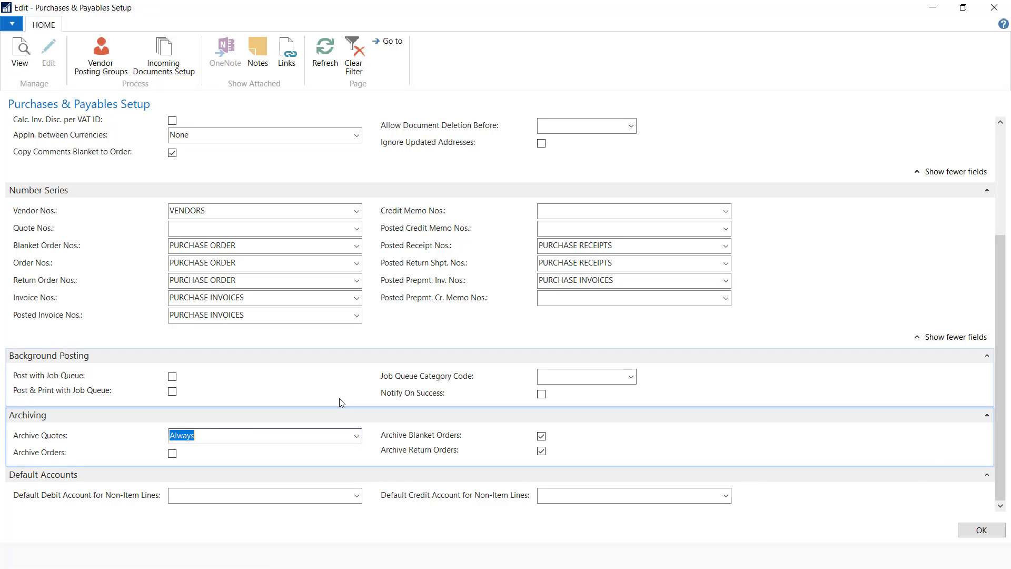
scroll(342, 403, up, 3)
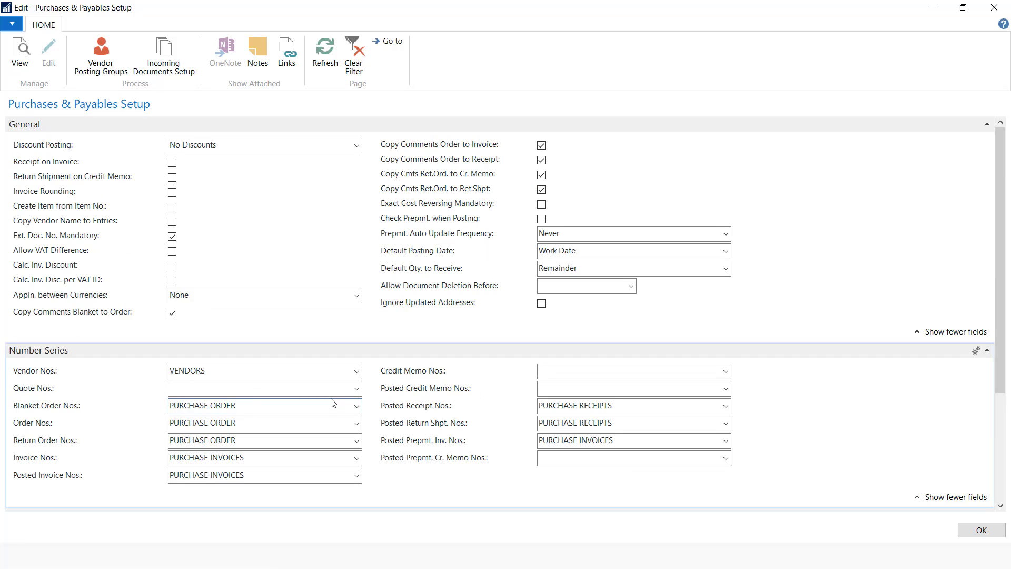
scroll(333, 403, down, 5)
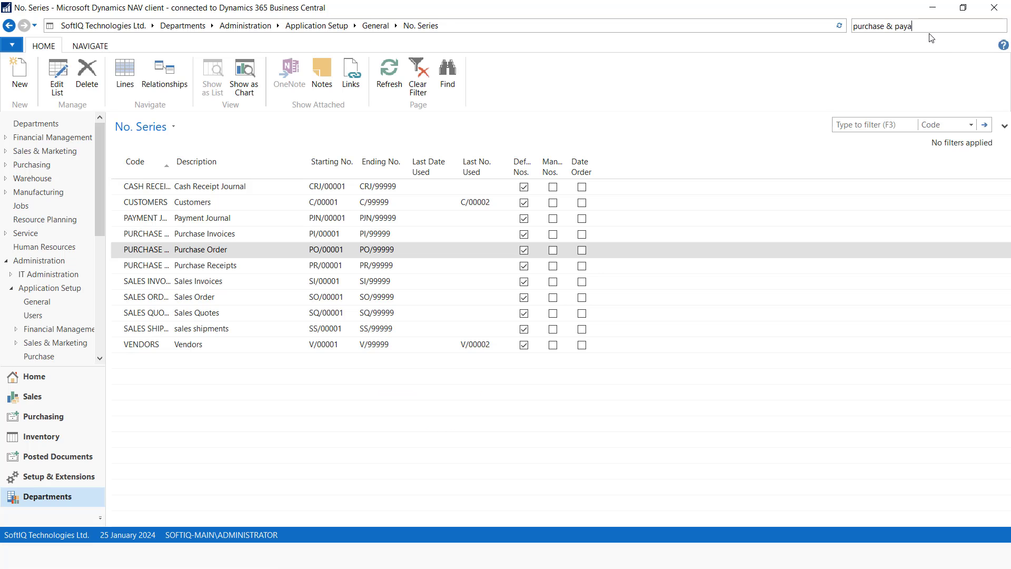
Open Sales & Receivables Setup and set the document logo position to Left
drag(914, 26, 827, 26)
text(sa)
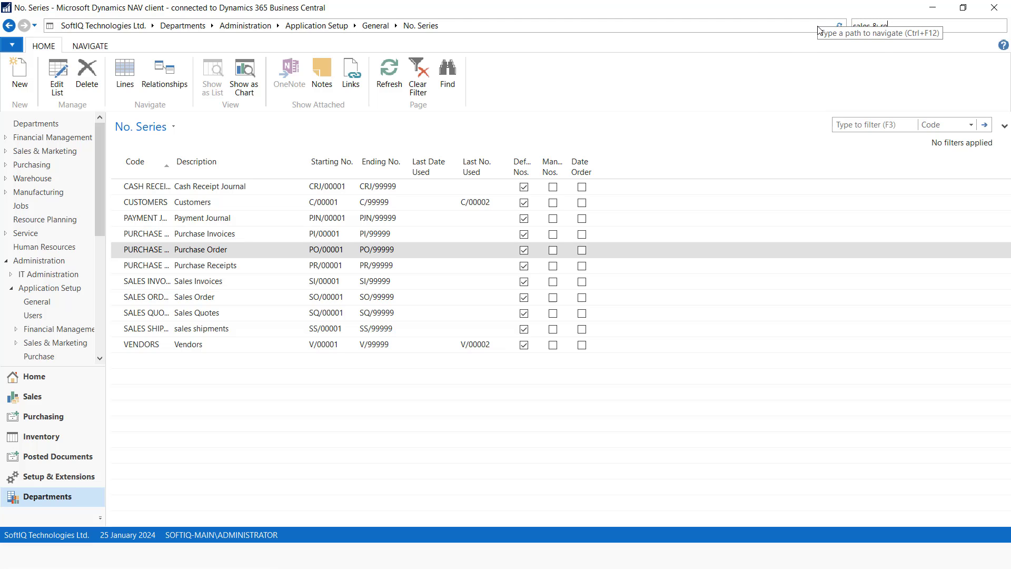
text(les & re)
click(792, 68)
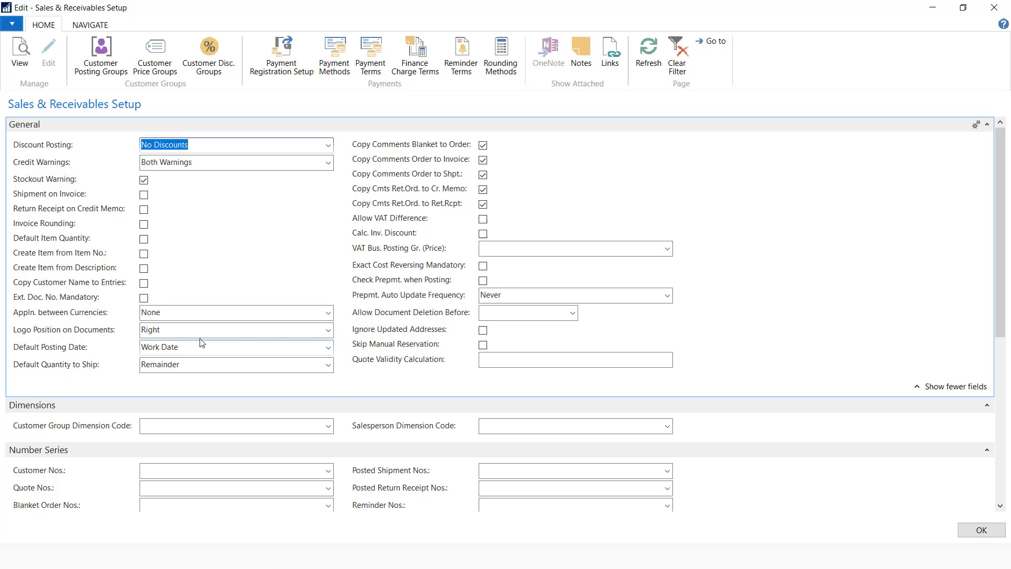
click(328, 330)
click(156, 354)
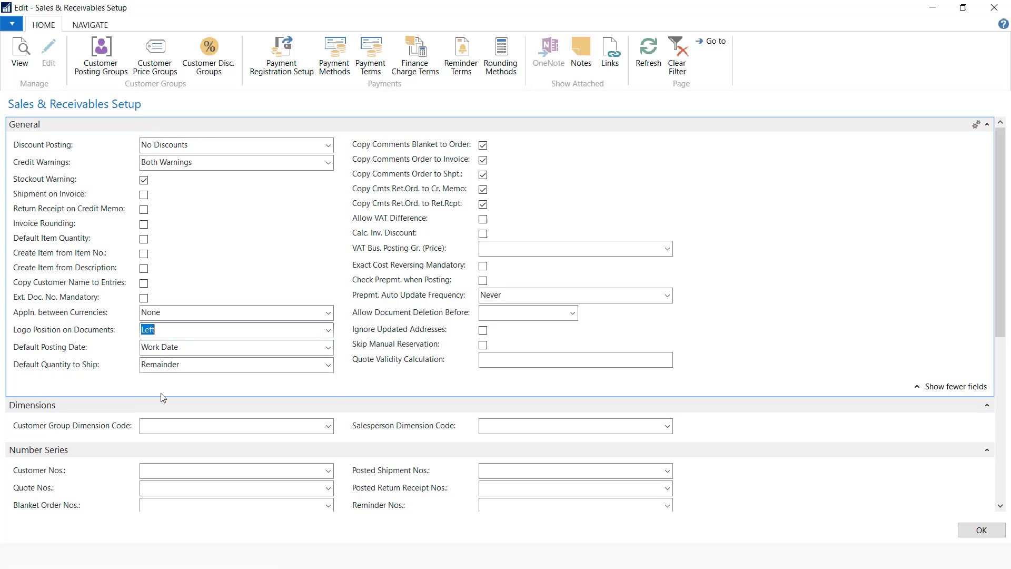
Set Customer Nos. to CUSTOMERS and Quote Nos. to SALES QUOTES
click(259, 471)
scroll(350, 411, down, 3)
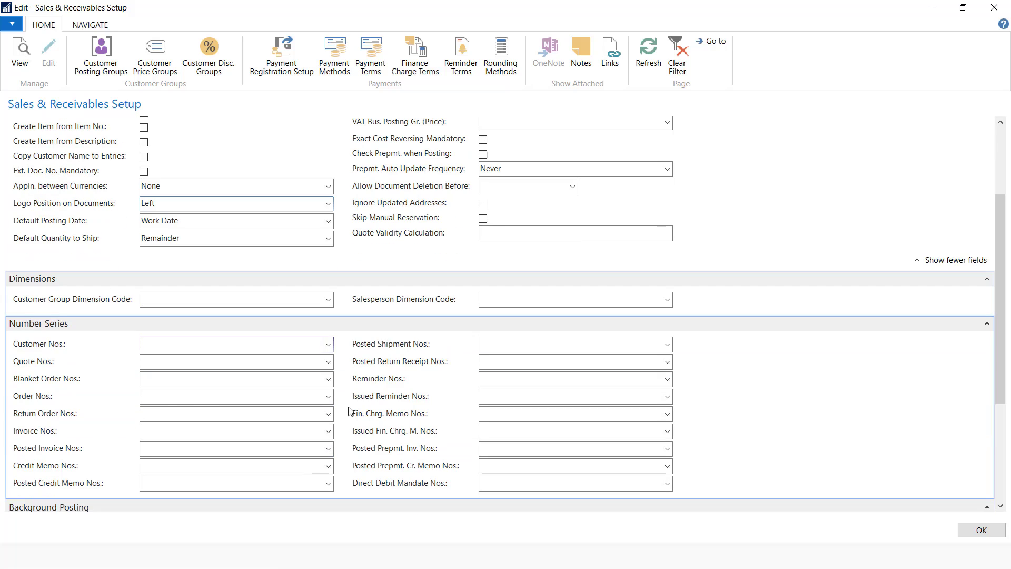
click(328, 345)
scroll(175, 447, down, 2)
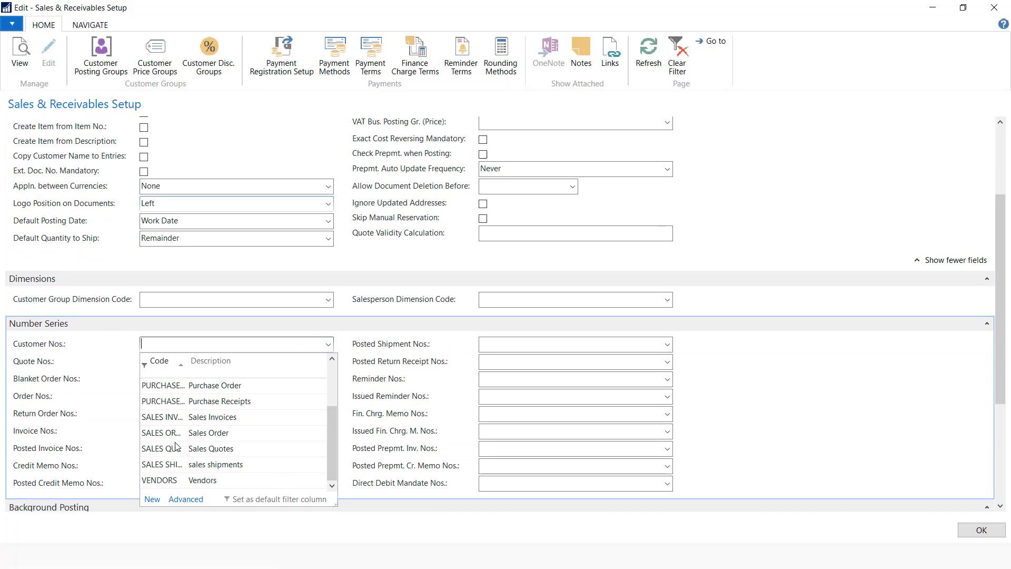
scroll(169, 477, up, 2)
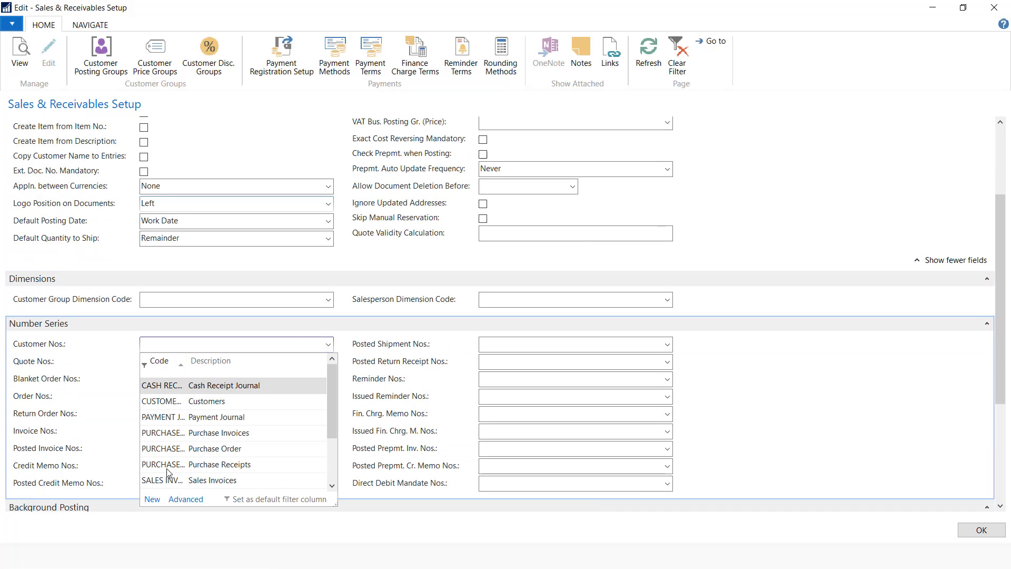
click(171, 402)
click(171, 360)
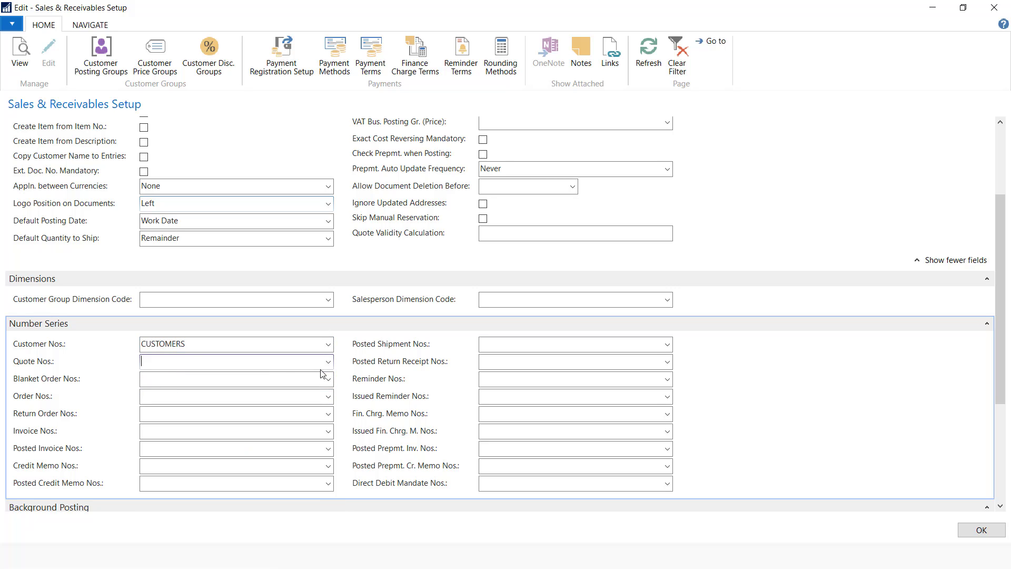
click(327, 362)
scroll(218, 461, down, 2)
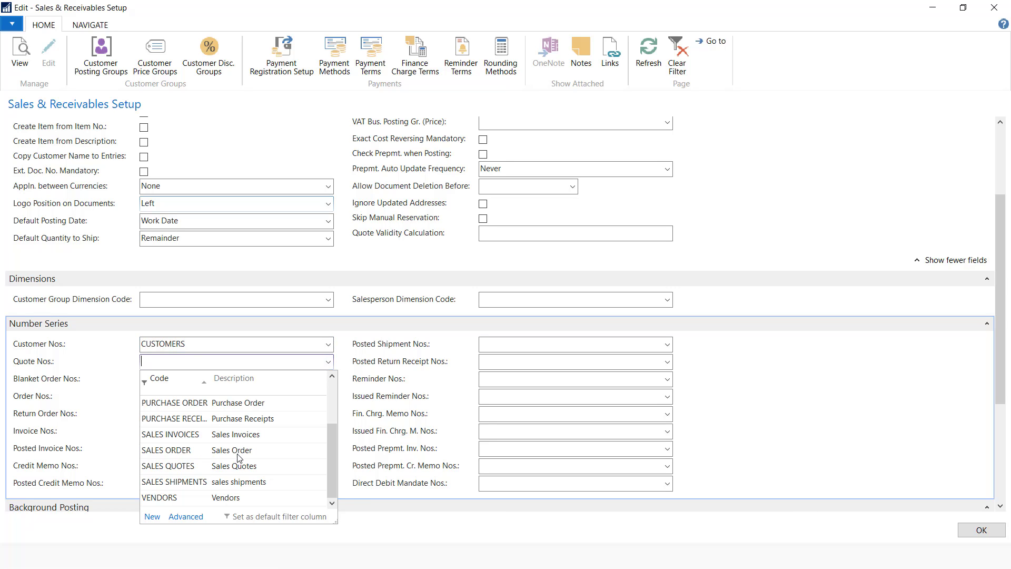
click(237, 466)
Use SALES ORDER for blanket order, order and return order numbers
click(255, 379)
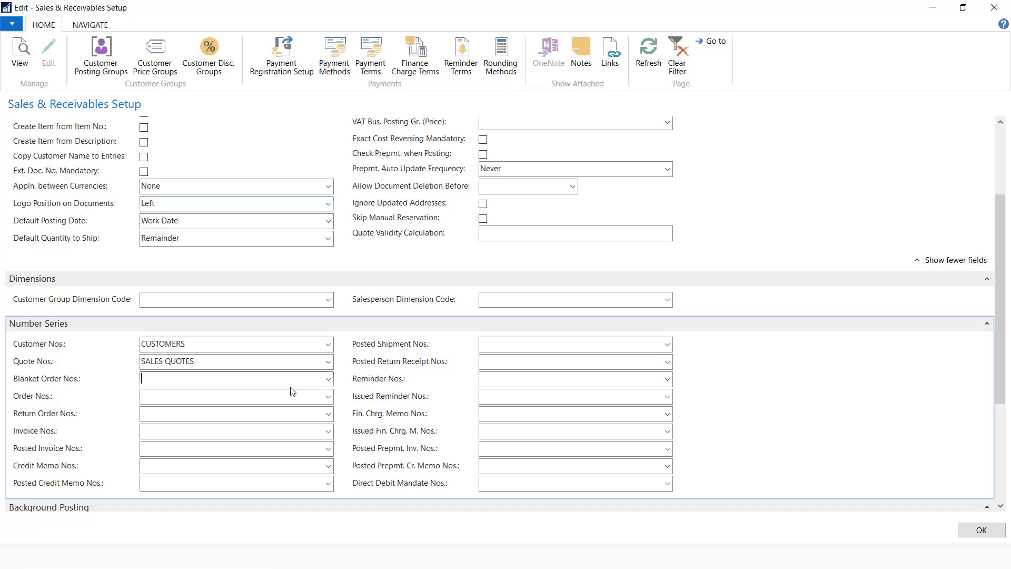
click(324, 381)
scroll(203, 469, down, 2)
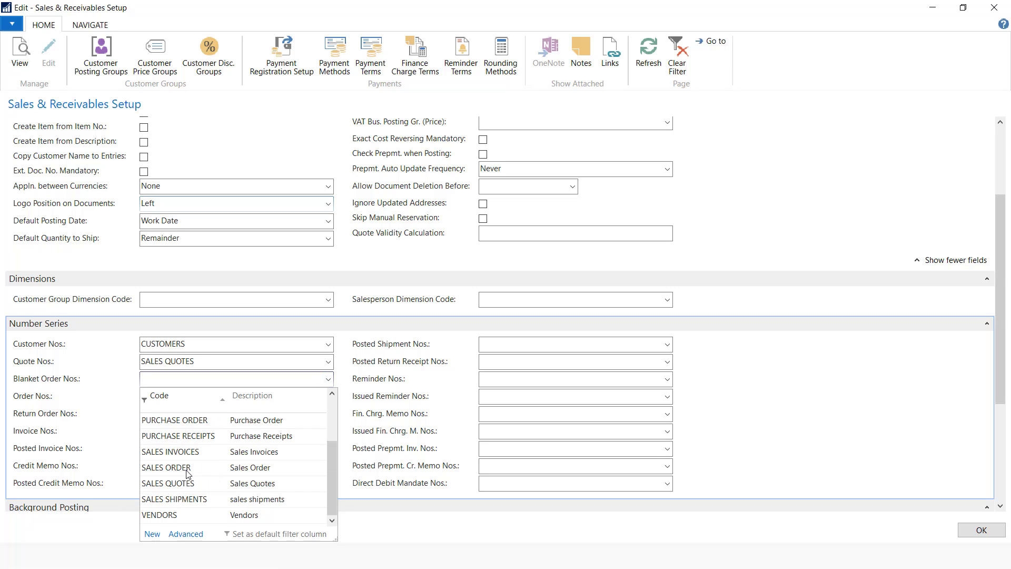
click(187, 468)
click(266, 396)
click(328, 397)
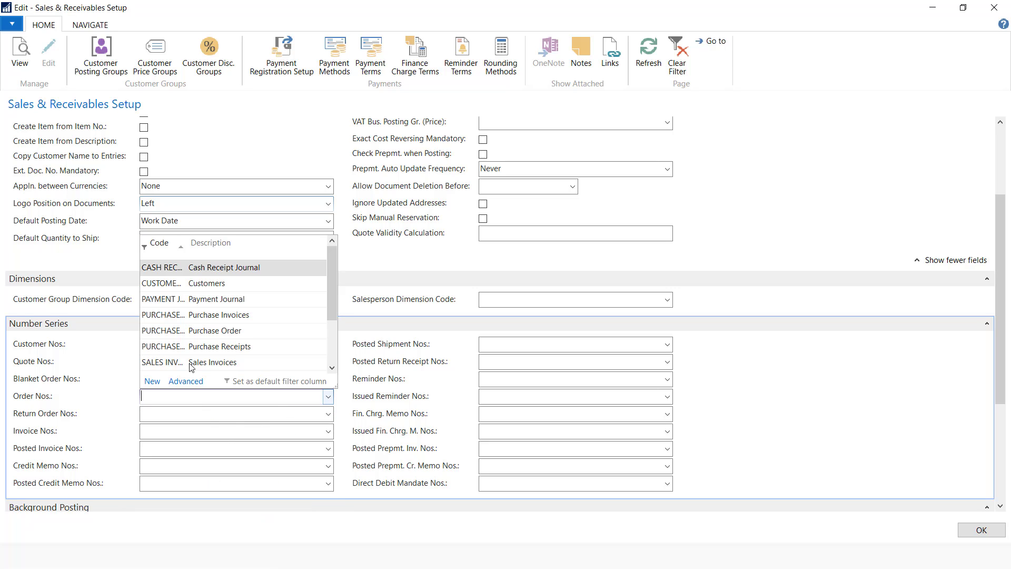
scroll(206, 350, down, 2)
click(231, 333)
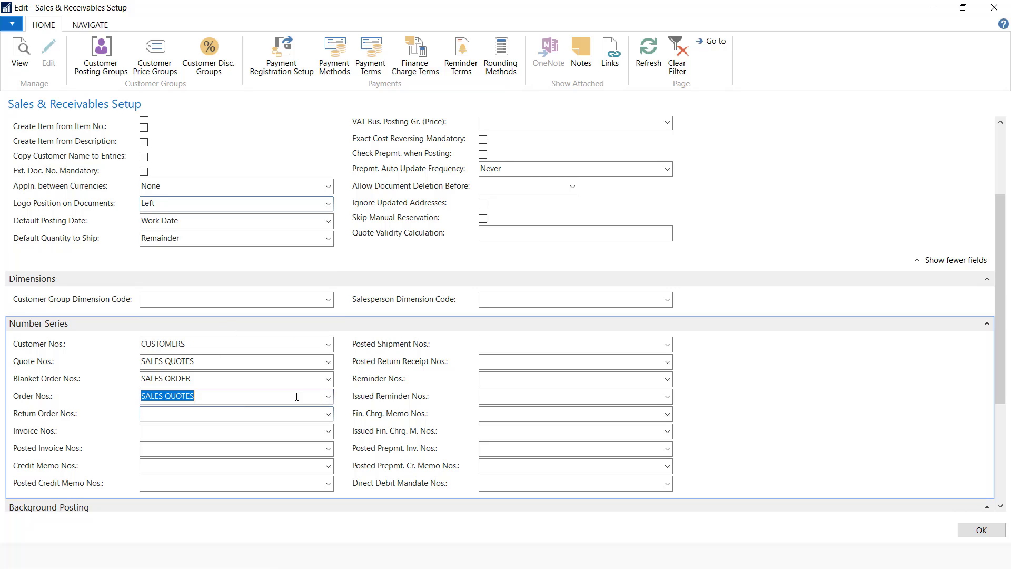
click(328, 397)
click(223, 346)
click(295, 416)
click(328, 415)
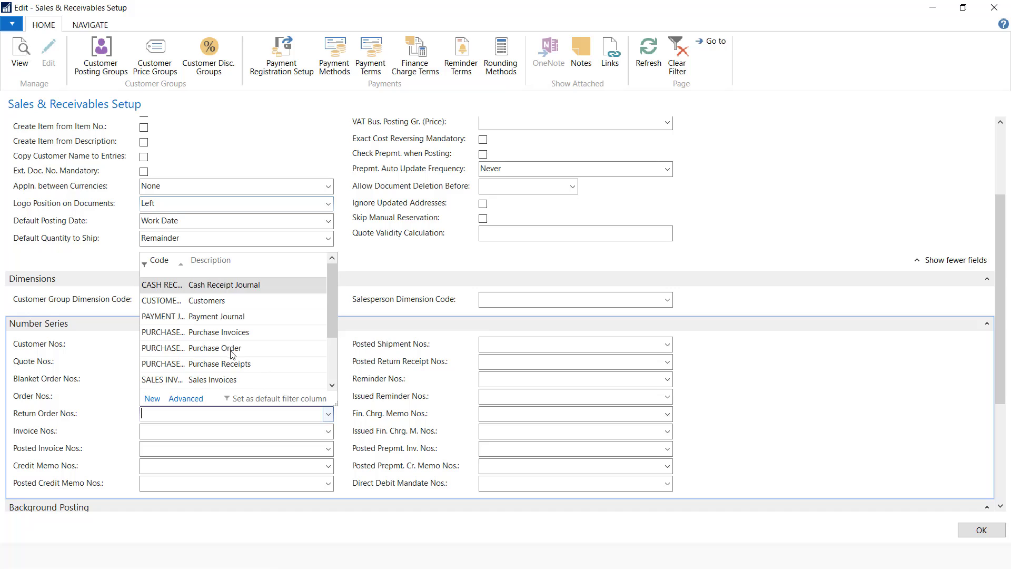
scroll(236, 379, down, 1)
click(221, 362)
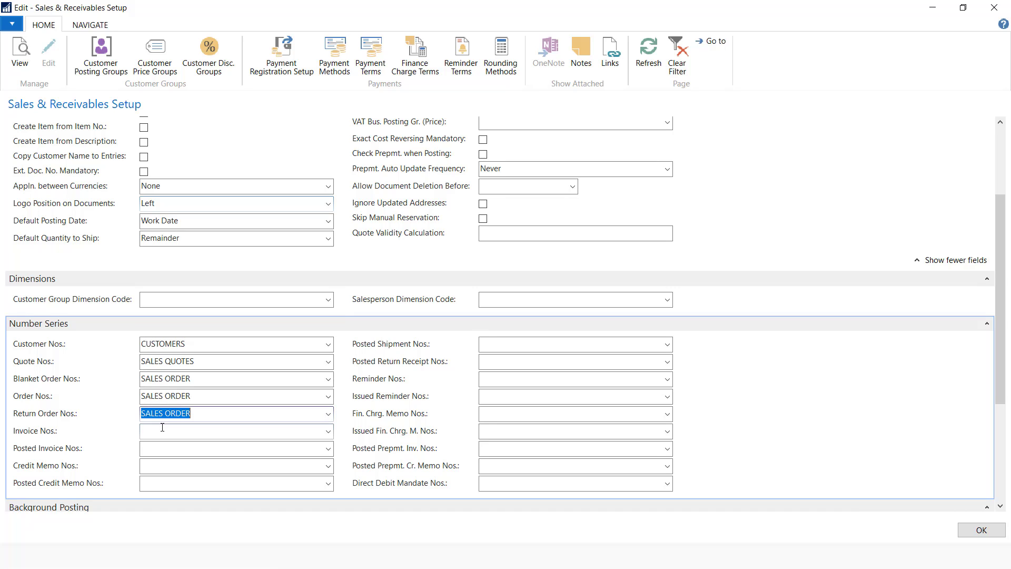
Use SALES INVOICES for invoice and posted invoice numbers
click(163, 428)
click(328, 432)
scroll(236, 379, down, 1)
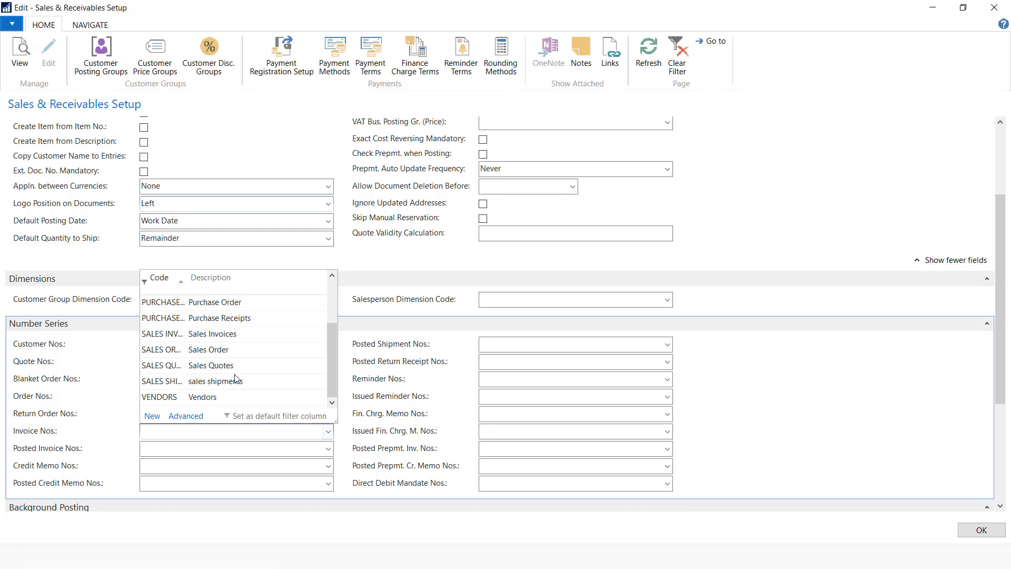
click(228, 336)
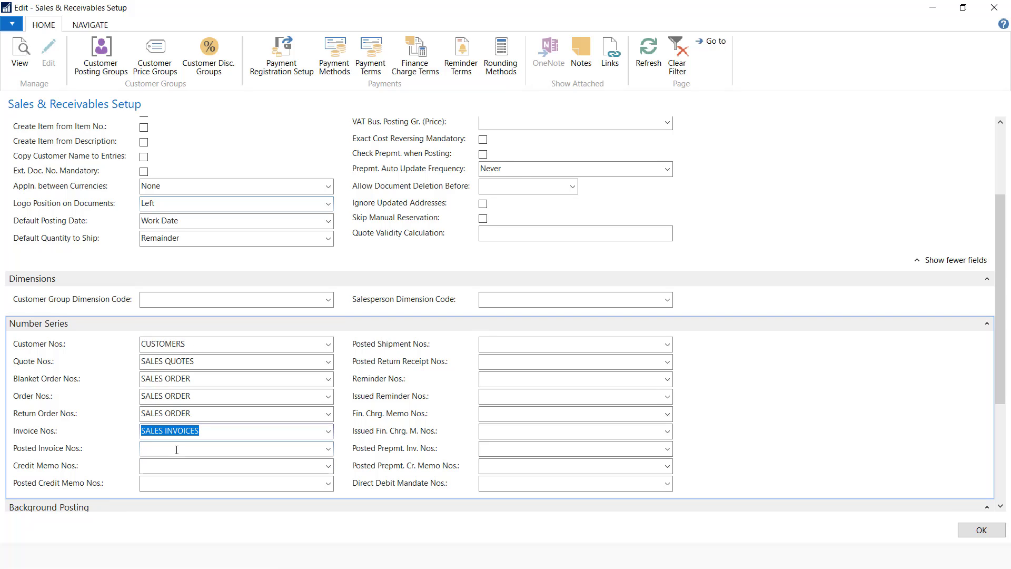
click(176, 448)
click(328, 449)
scroll(235, 391, down, 1)
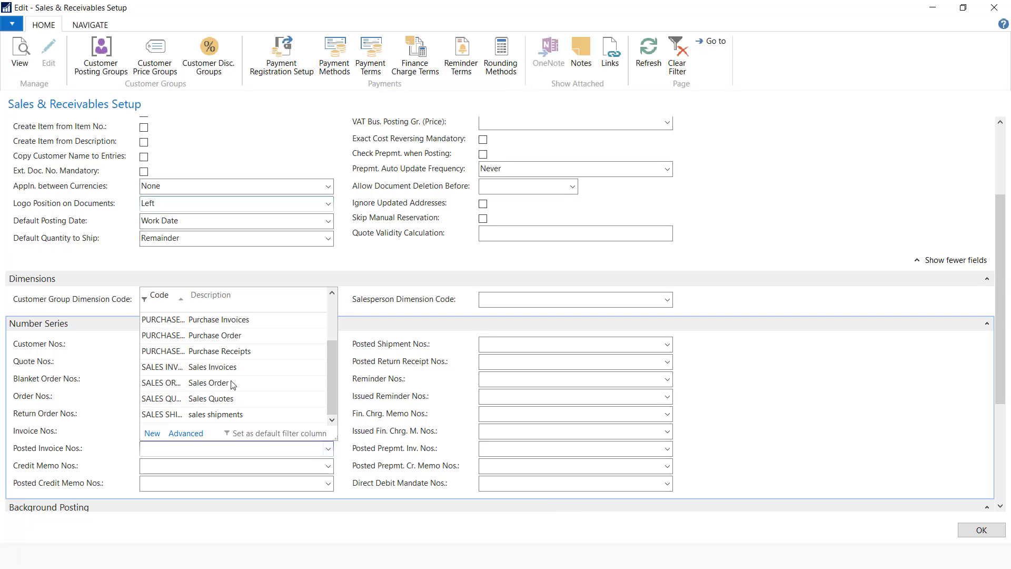
click(234, 372)
Use SALES SHIPMENTS for posted shipment and posted return receipt numbers
click(318, 466)
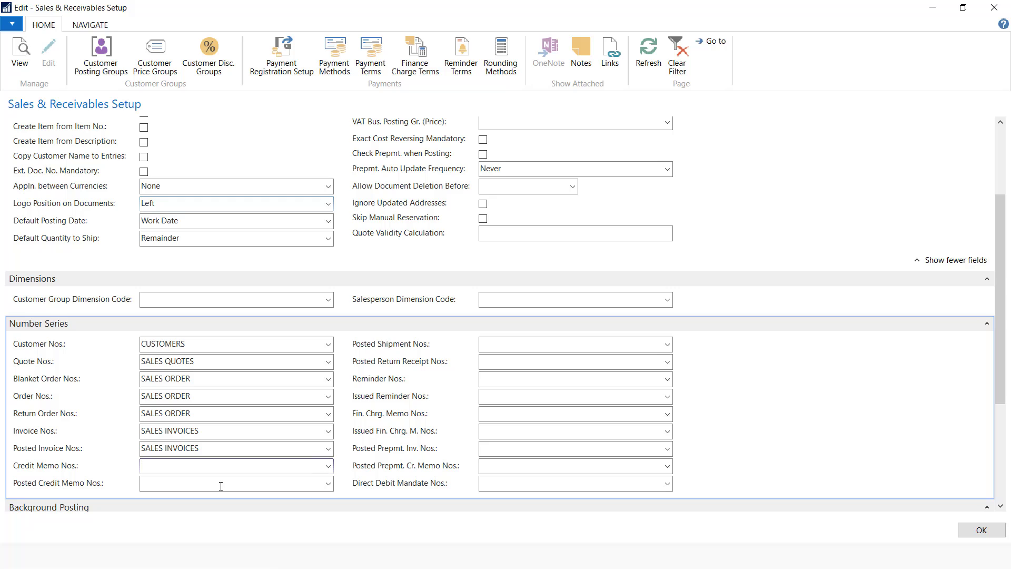
click(613, 343)
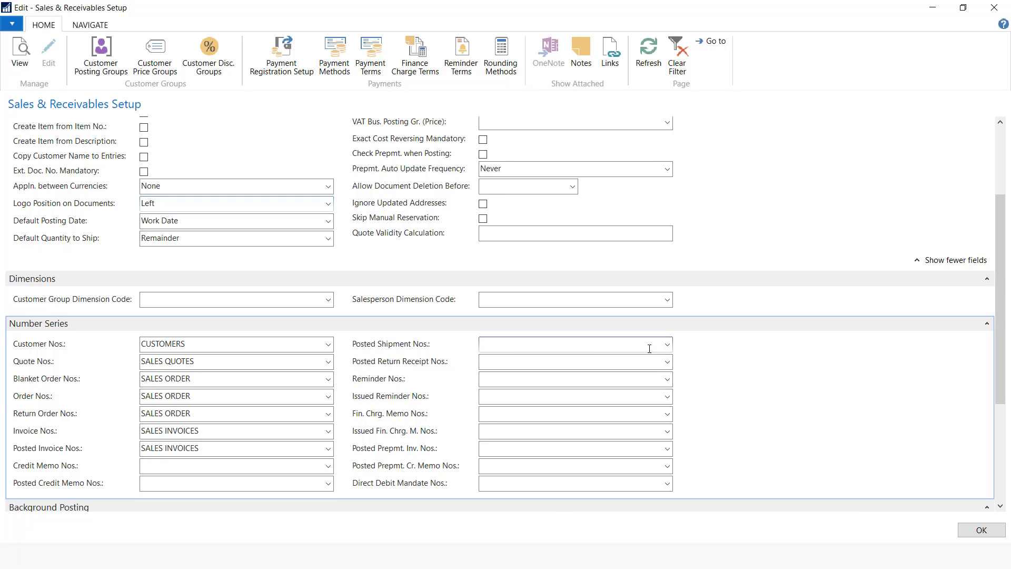
click(665, 345)
scroll(525, 426, down, 1)
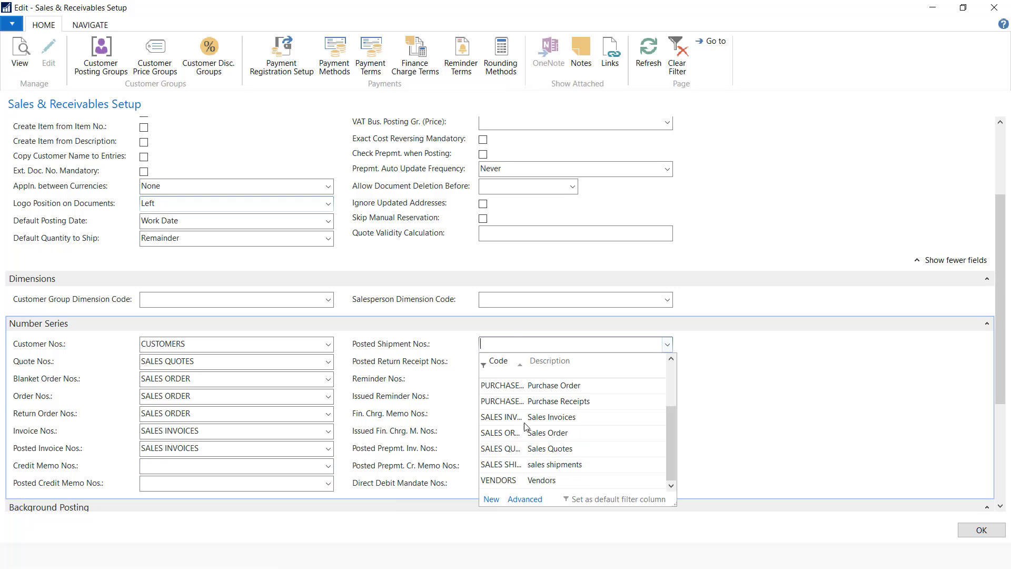
click(549, 462)
click(514, 361)
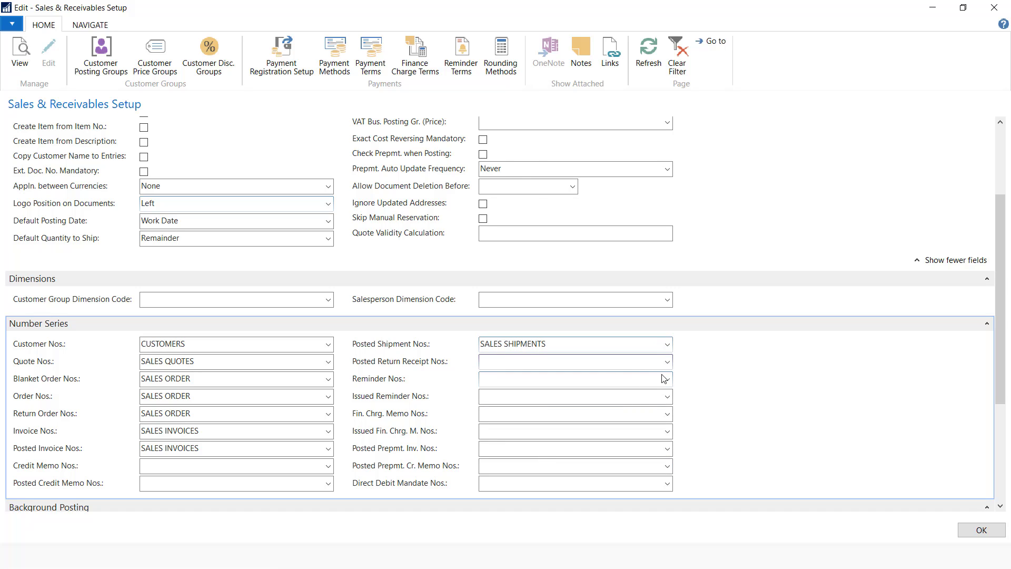
click(668, 366)
scroll(582, 463, down, 1)
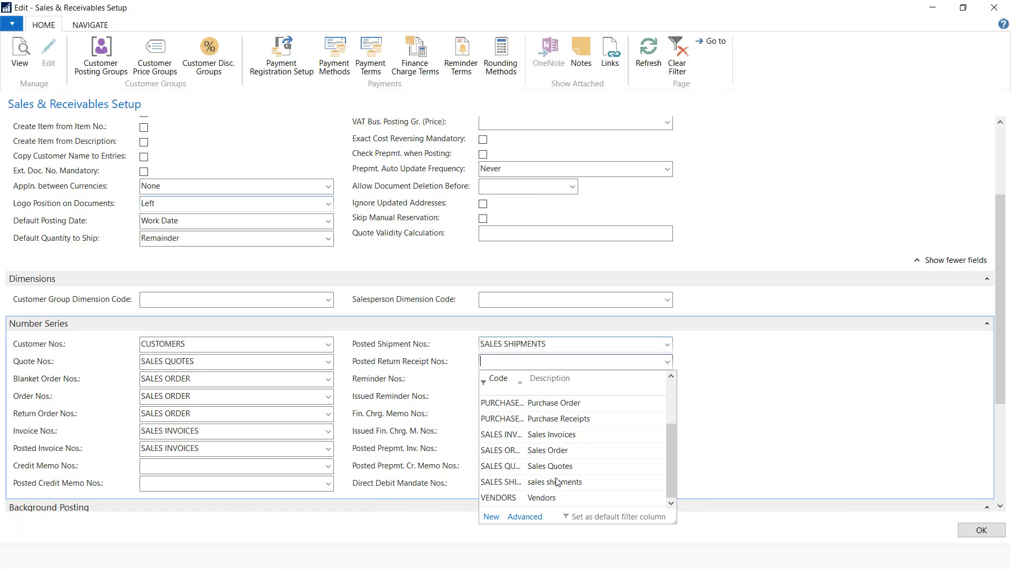
click(555, 479)
click(490, 397)
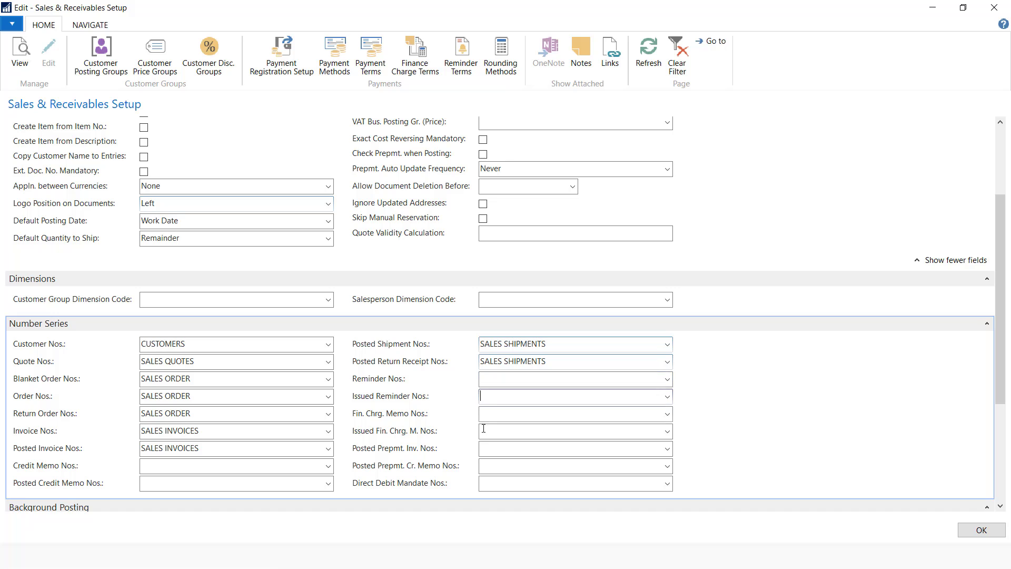
click(504, 428)
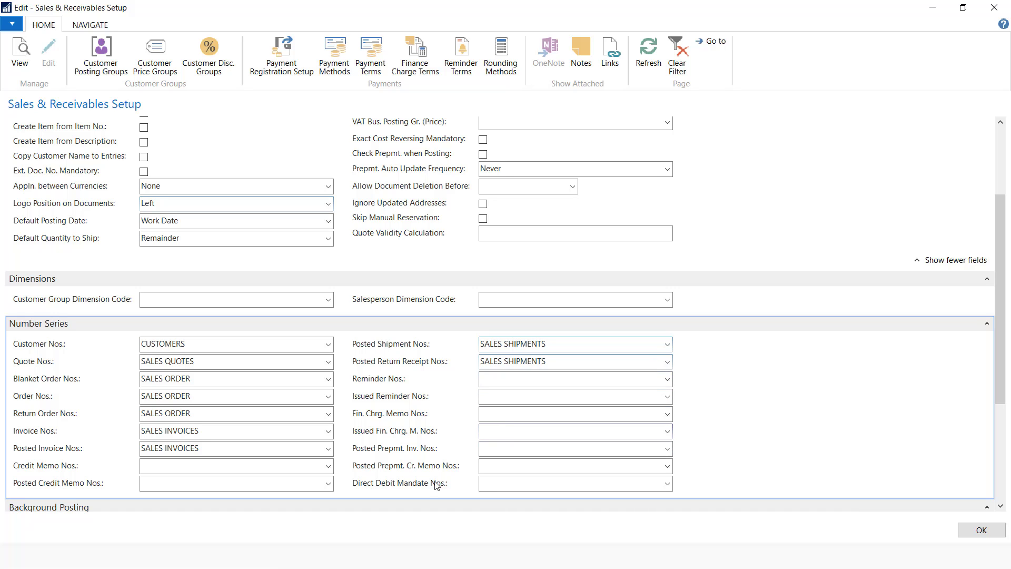
Archive blanket orders, orders and return orders, always archive quotes, and close the setup
scroll(241, 463, down, 3)
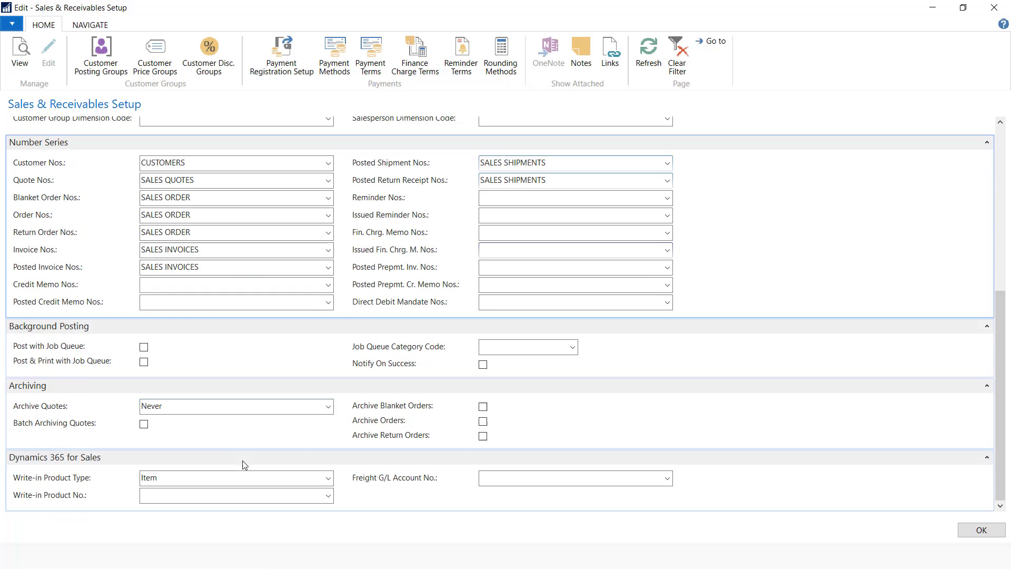
click(483, 407)
click(483, 422)
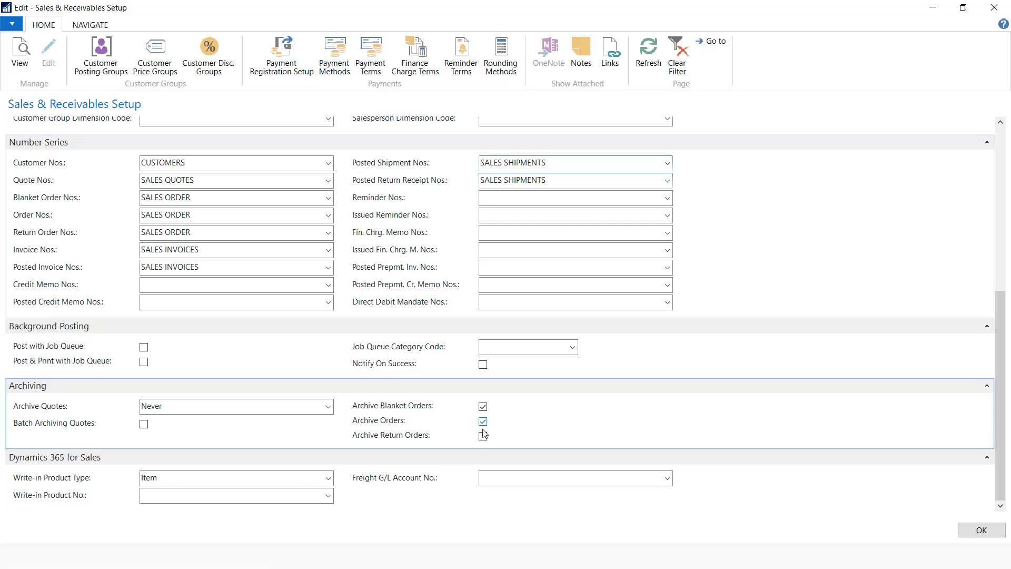
click(483, 436)
click(328, 407)
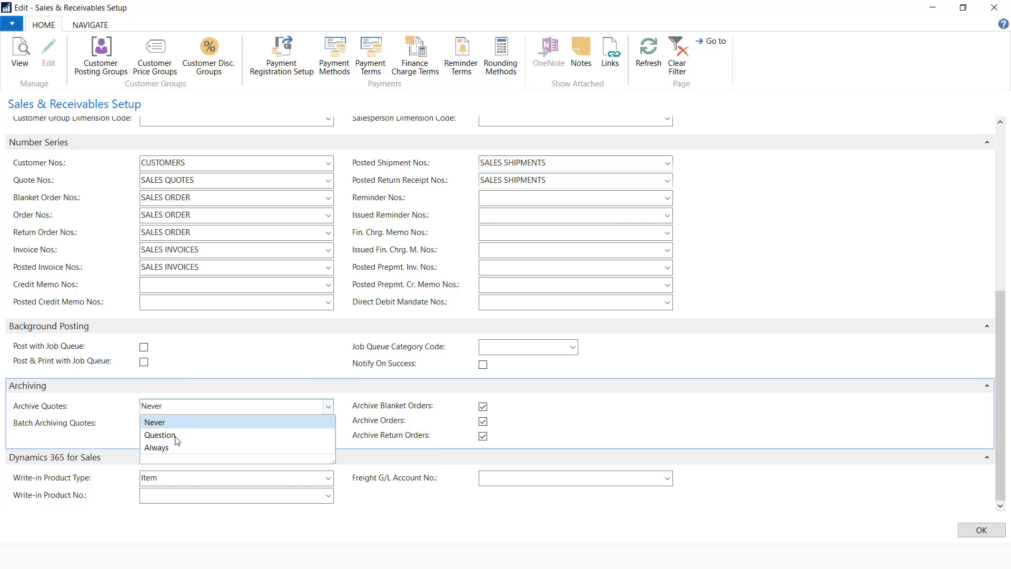
click(157, 447)
click(969, 530)
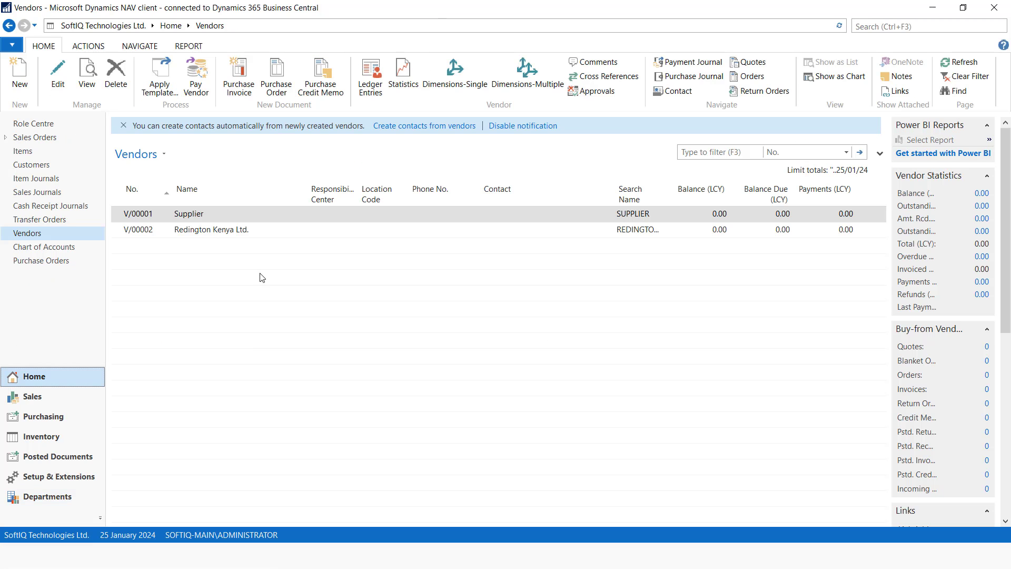
Start a new purchase order for vendor Redington Kenya Ltd
click(45, 263)
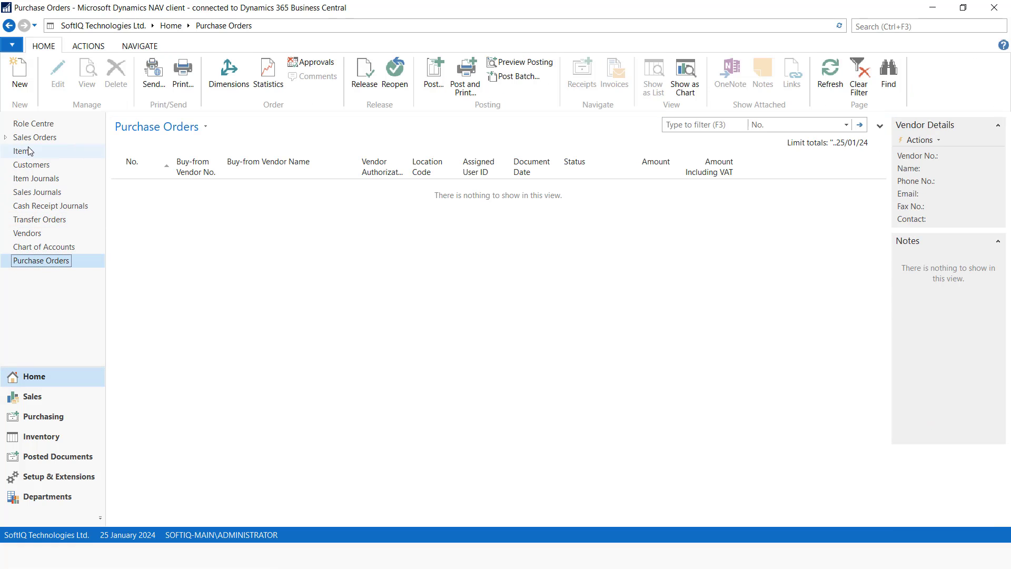
click(20, 77)
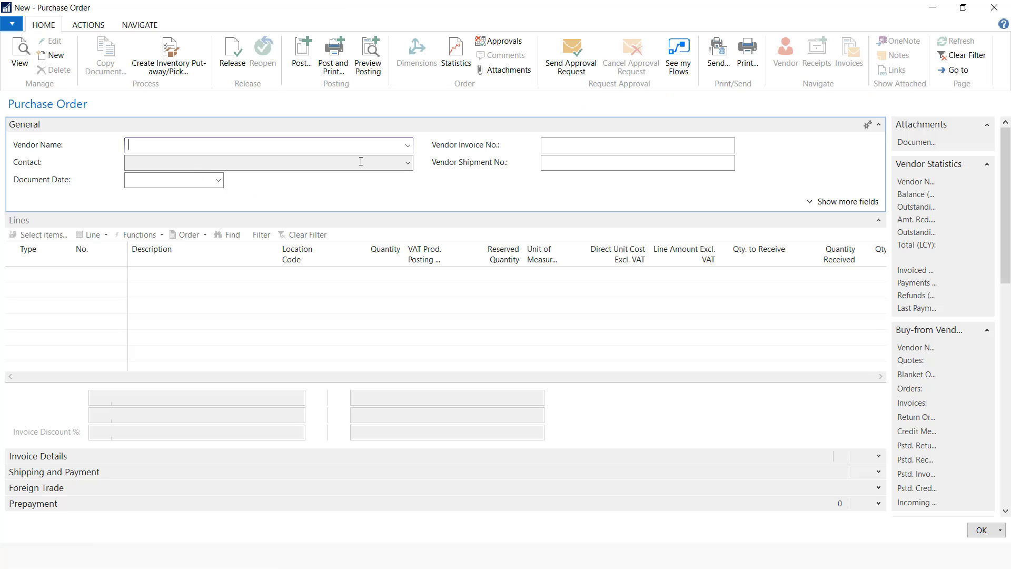
click(408, 150)
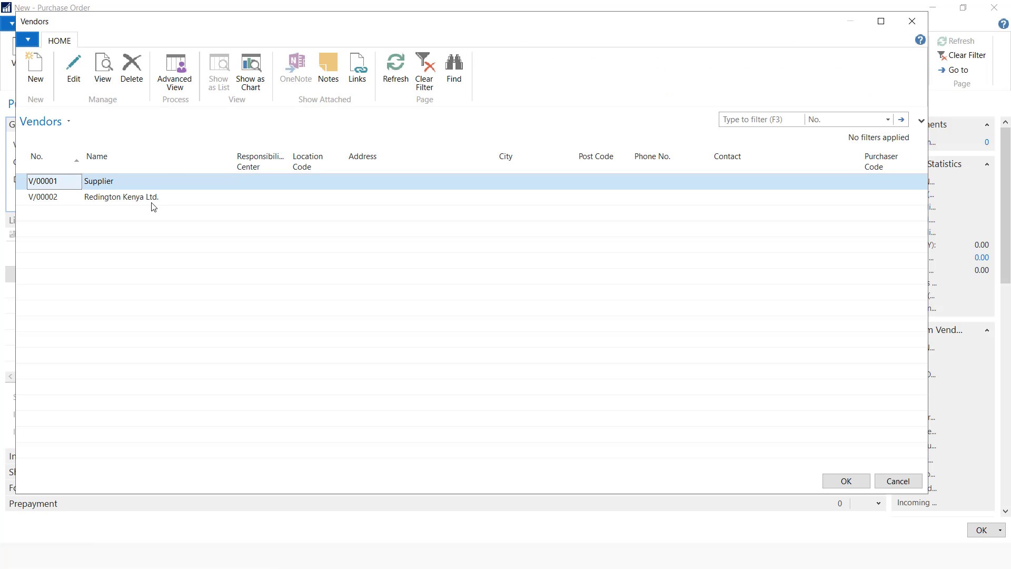
click(152, 200)
click(846, 481)
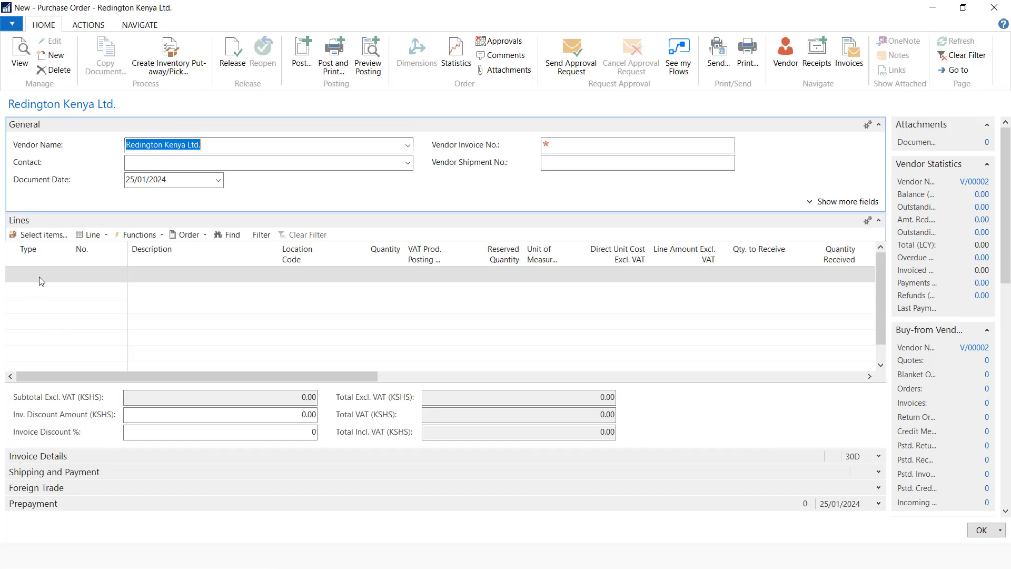
Add an Item line for 1000 HP Desktop at location MAIN
click(41, 274)
click(66, 275)
click(49, 308)
click(101, 278)
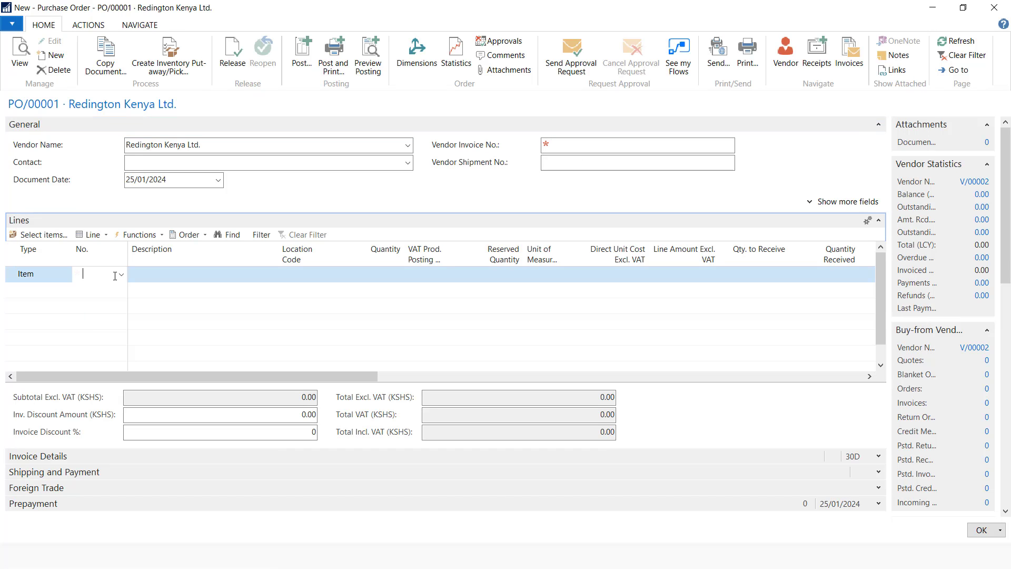
click(122, 274)
click(103, 311)
click(299, 273)
click(328, 274)
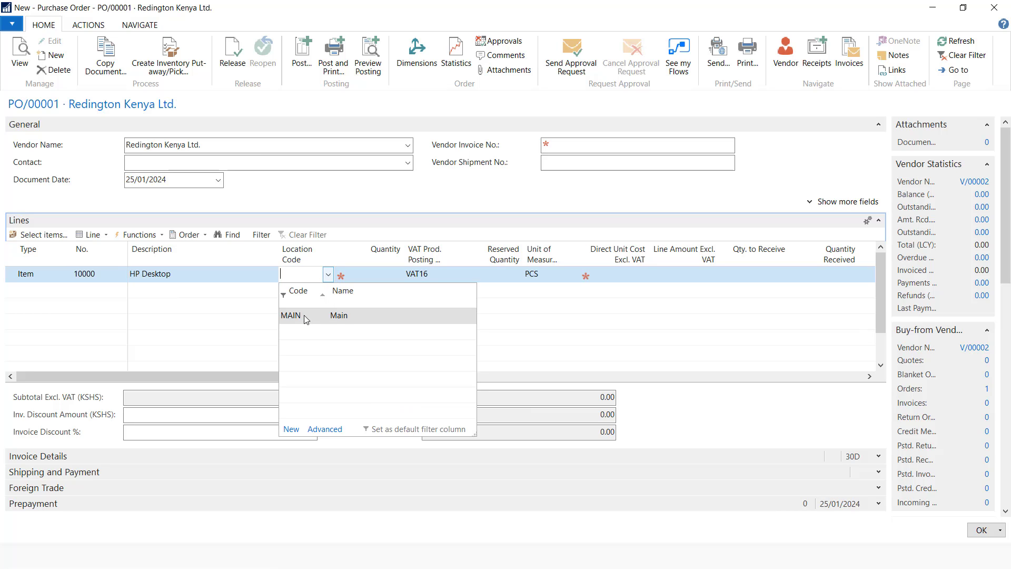
click(304, 315)
Enter quantity 5 at direct unit cost 30,000 and fill in the Vendor Invoice No
click(395, 280)
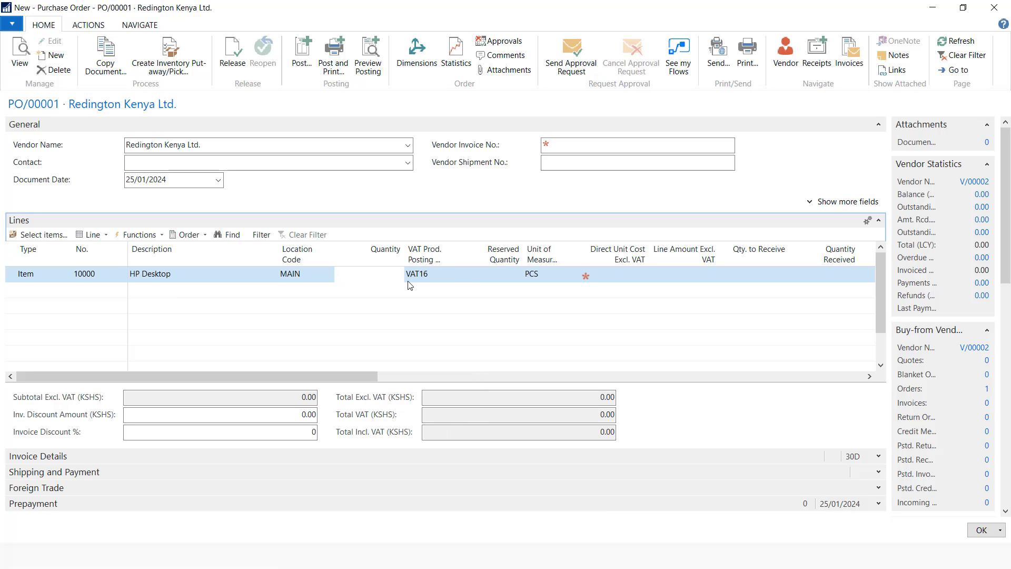
text(5)
click(498, 276)
click(606, 271)
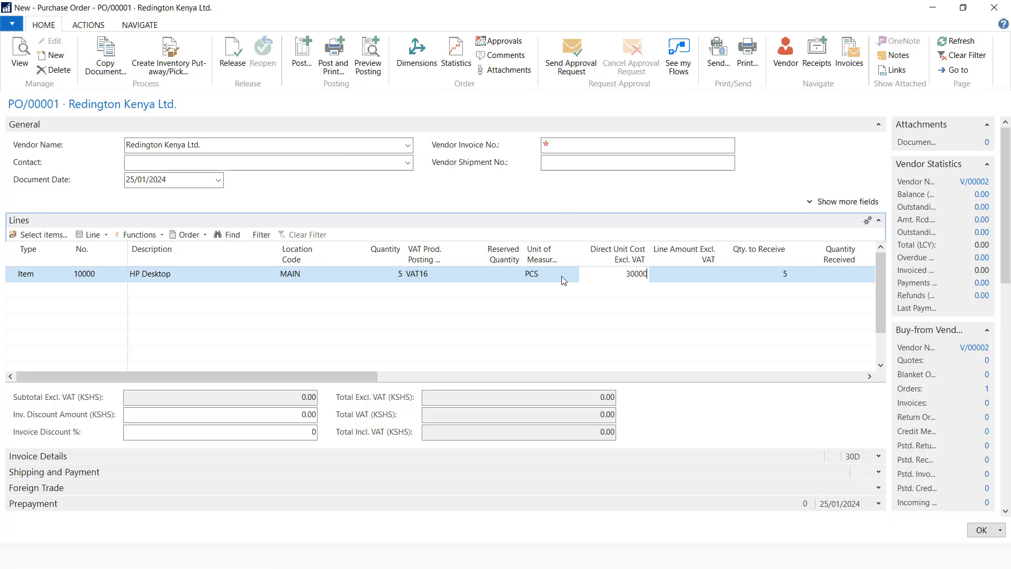
click(571, 148)
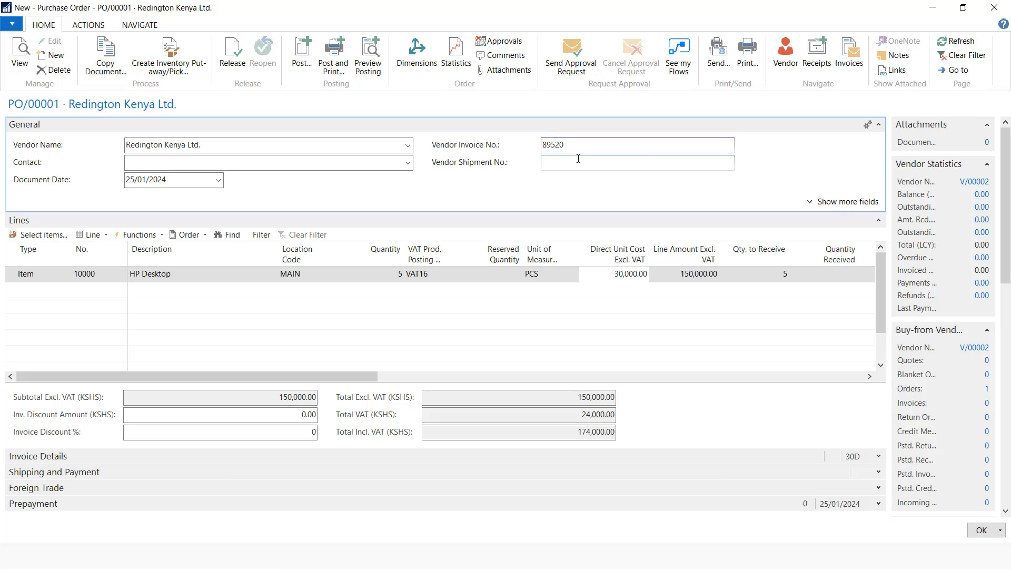
click(565, 162)
Post the purchase order with Receive and Invoice
click(301, 55)
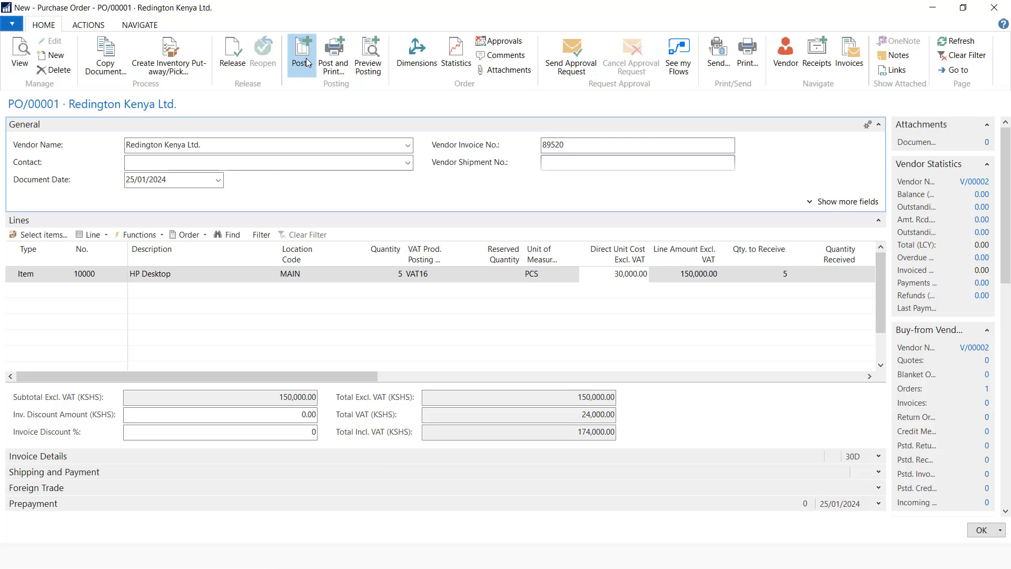
click(470, 300)
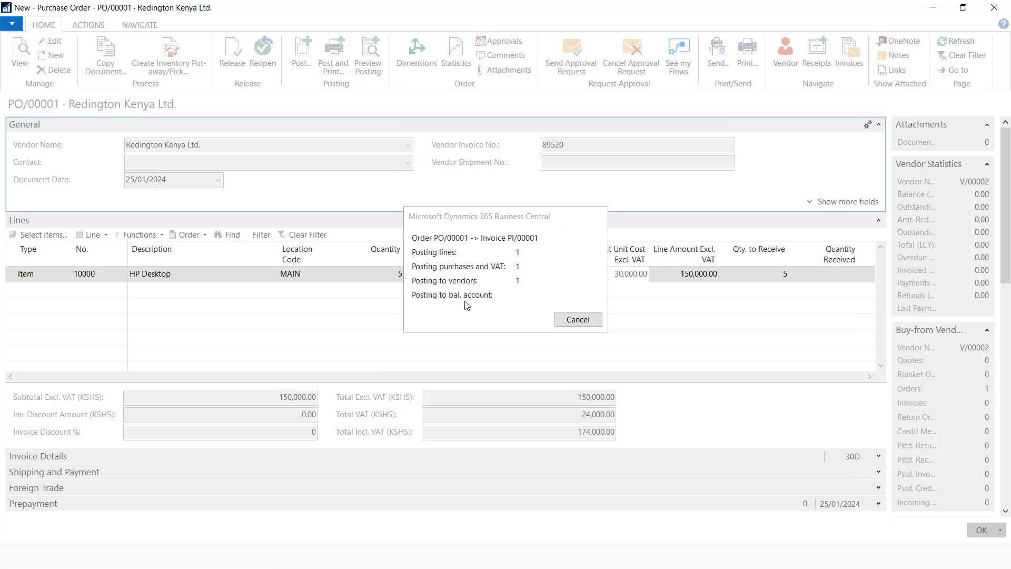
click(546, 307)
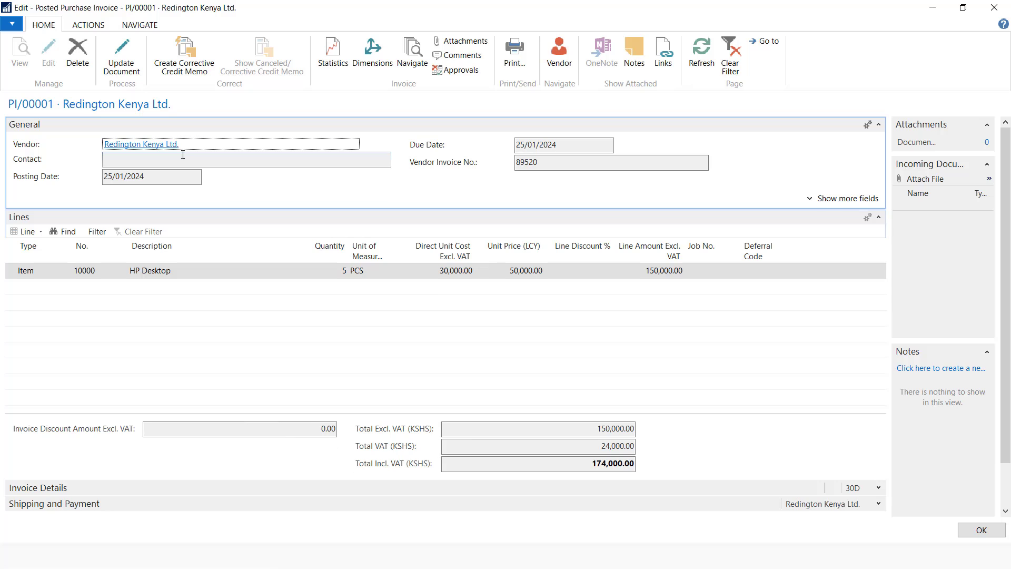
Review the five G/L entries of posted invoice PI/00001 via Navigate, then open Items
click(87, 25)
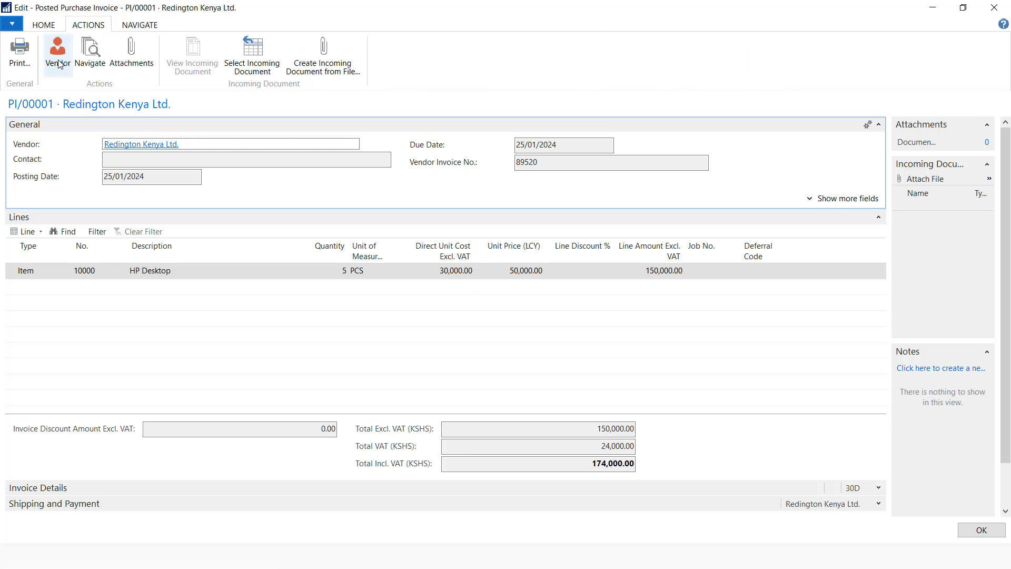
click(90, 50)
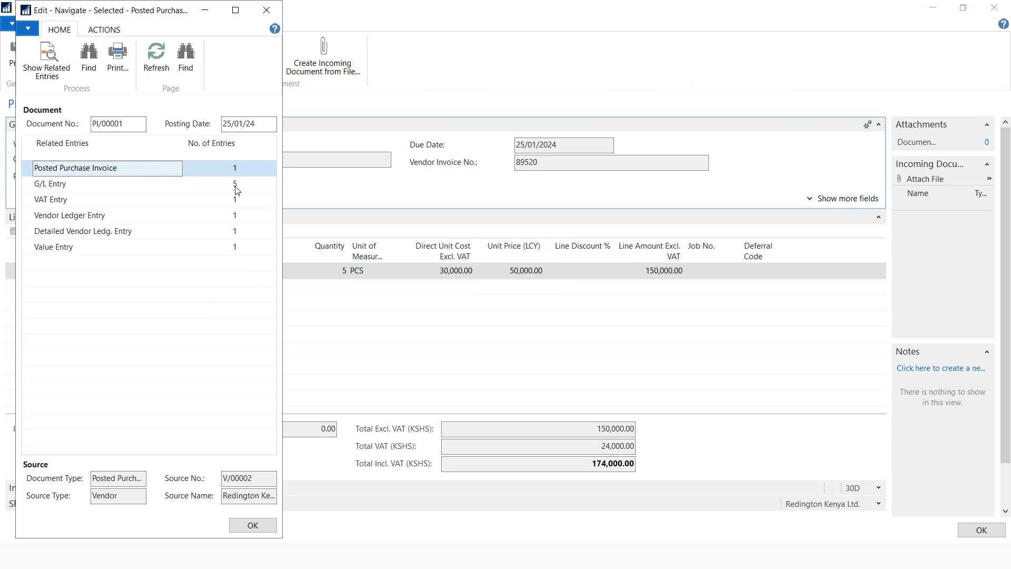
click(235, 186)
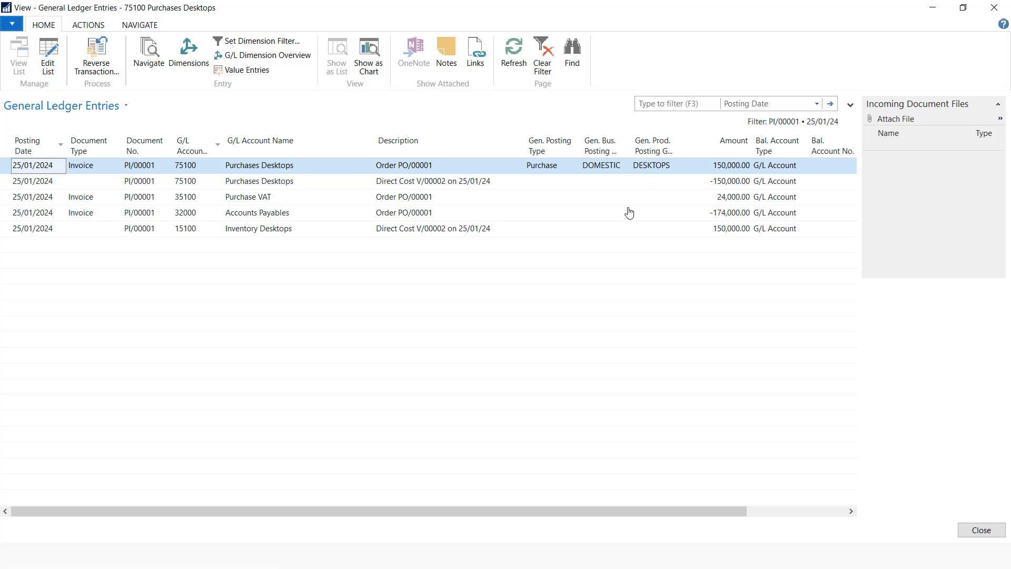
click(988, 530)
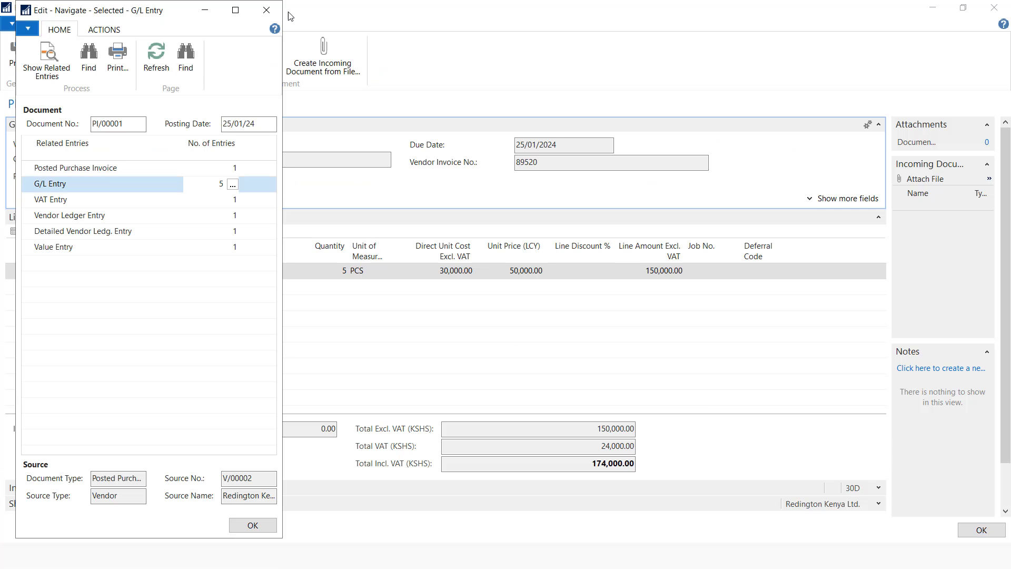
click(266, 10)
click(964, 532)
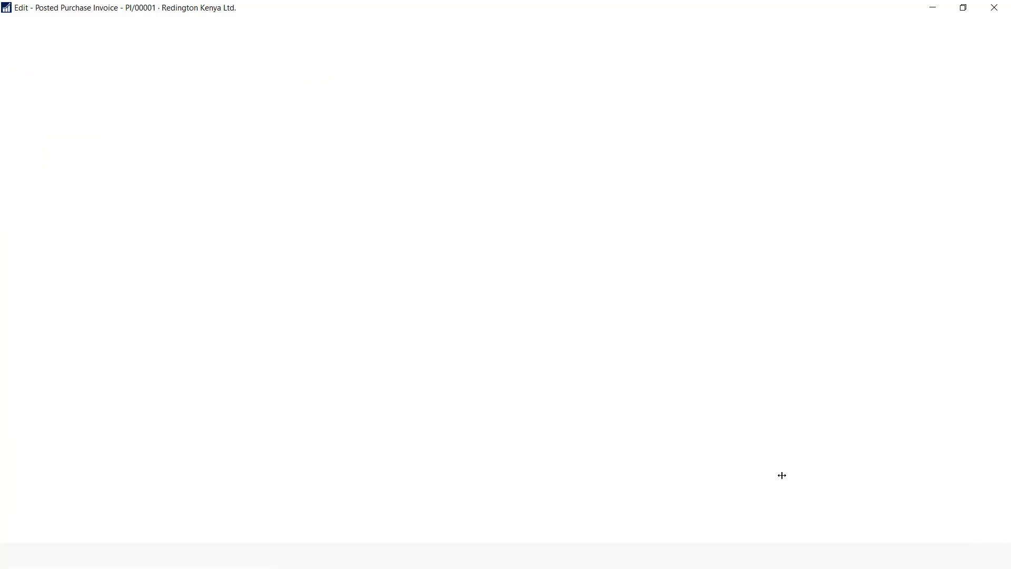
click(37, 152)
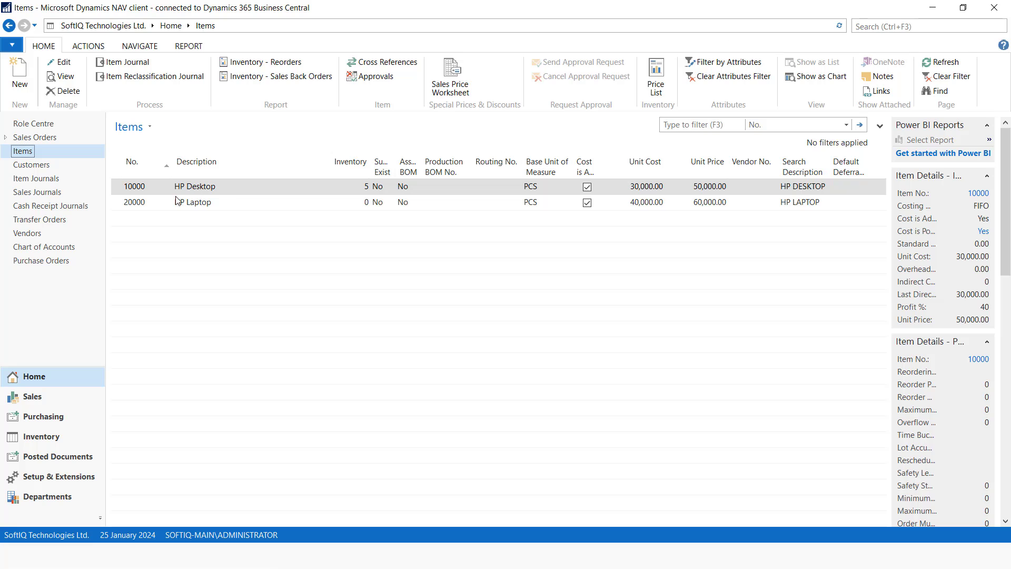
Open Payment Journals and add a new batch named EQUITY described 'Equity Bank'
click(897, 23)
text(payment j)
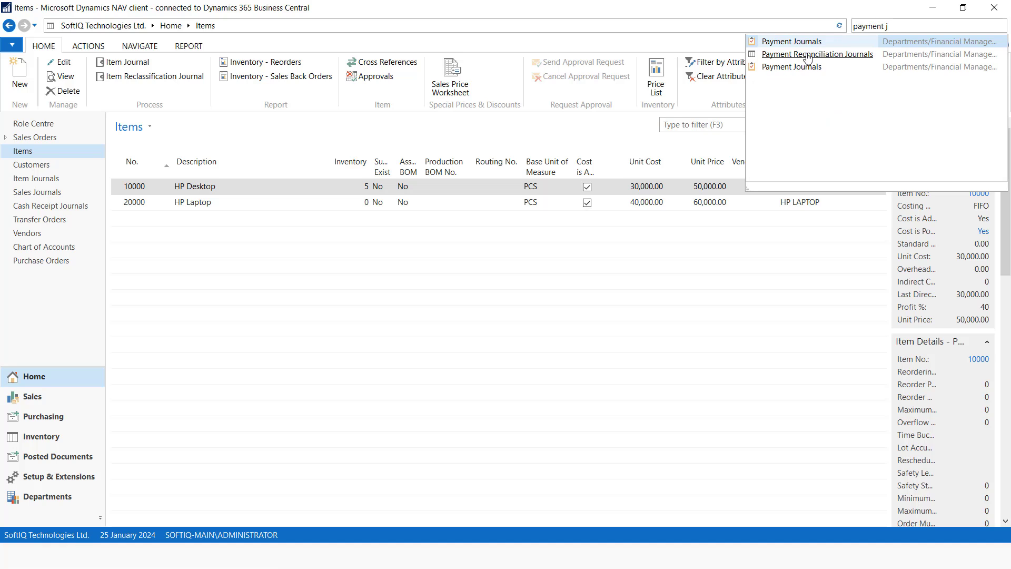
click(791, 67)
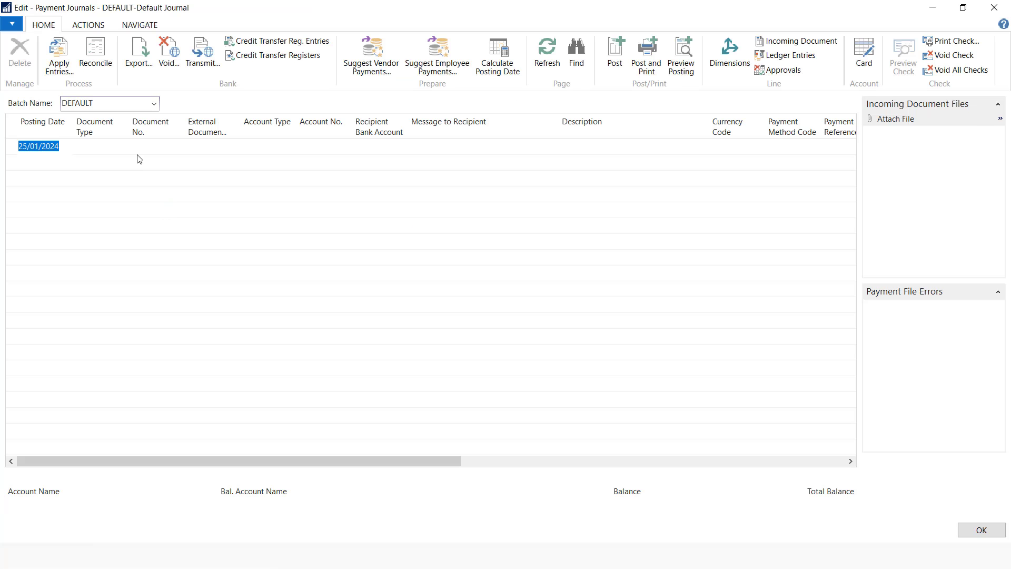
click(156, 114)
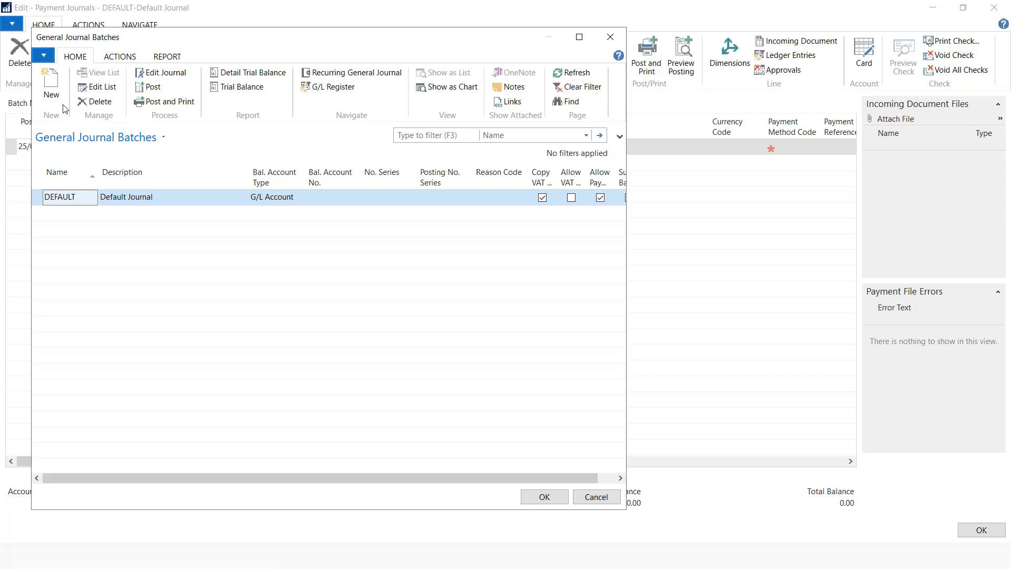
click(63, 108)
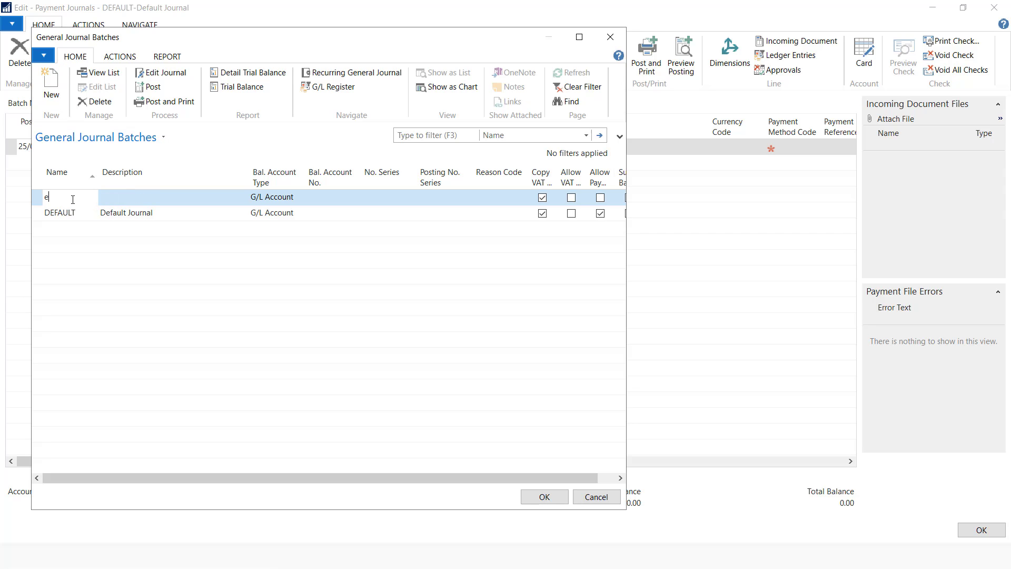
click(135, 198)
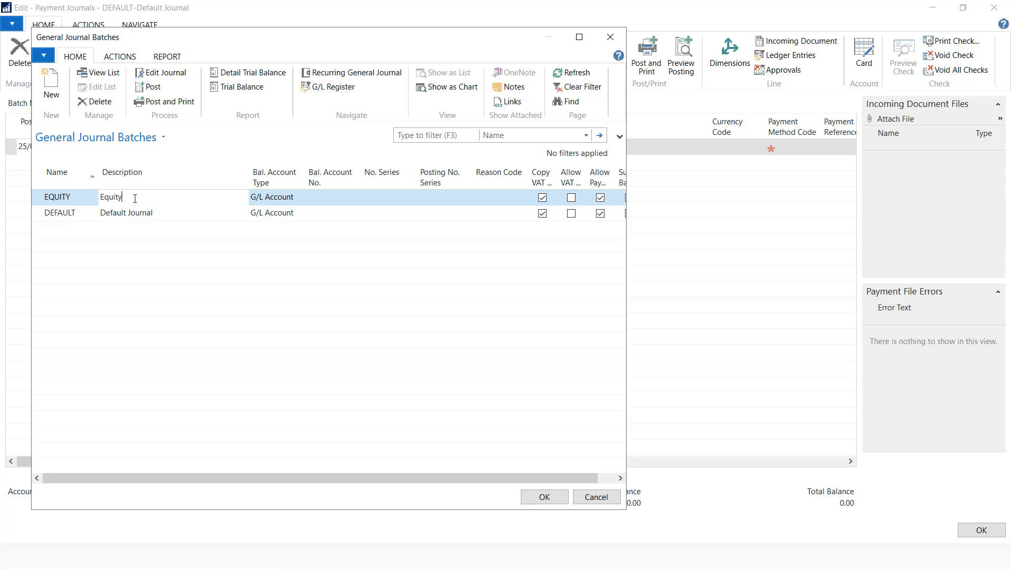
Set the batch's Bal. Account Type to Bank Account and create a new bank account
click(289, 200)
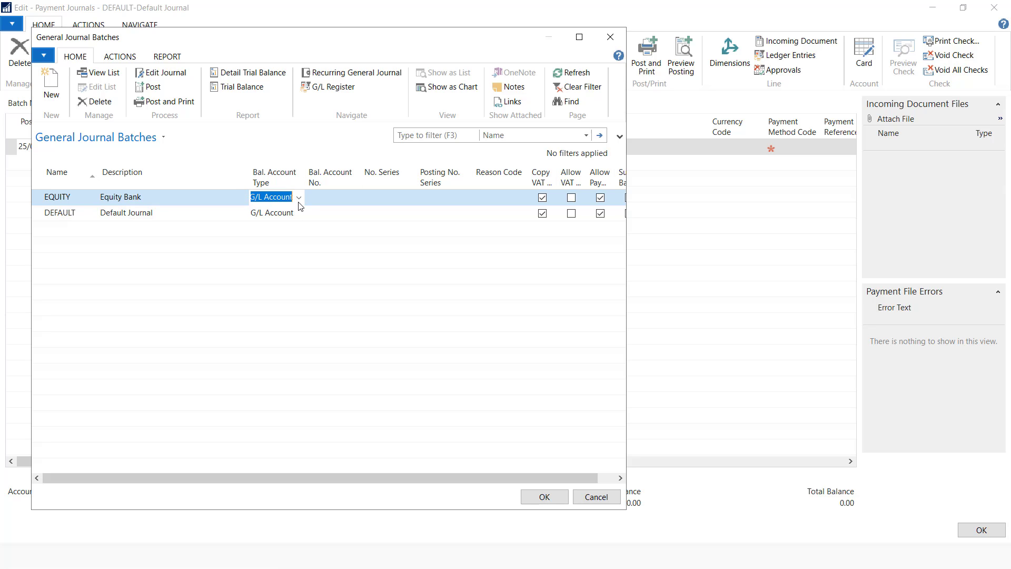
click(299, 197)
click(289, 252)
key(Tab)
click(354, 199)
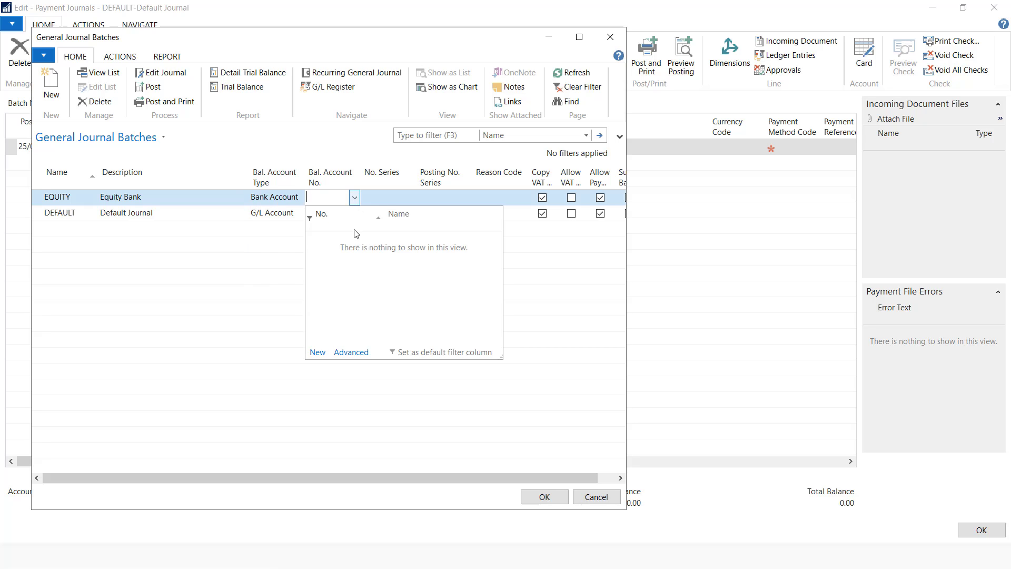
click(315, 356)
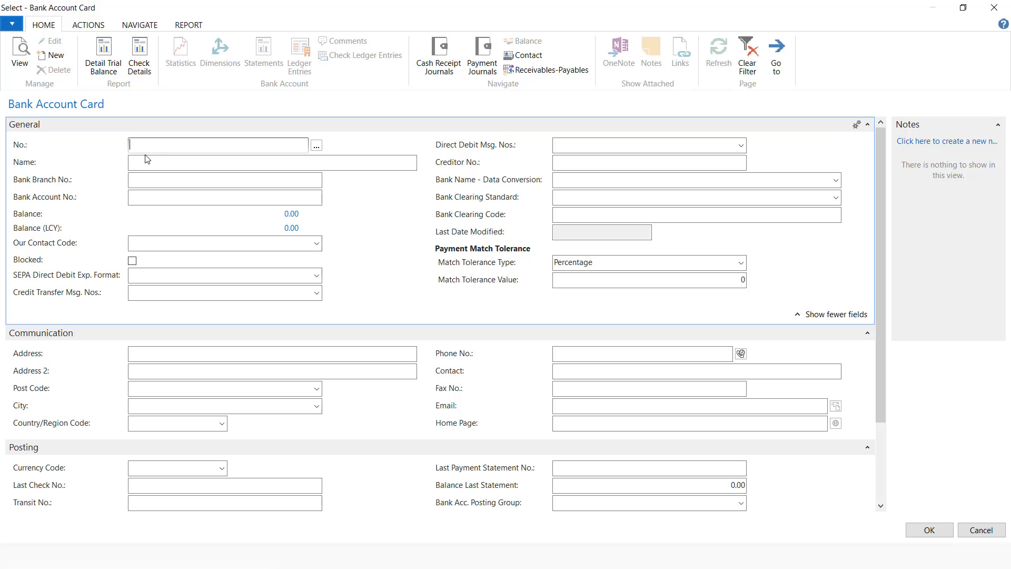
Name the new EQUITY bank account 'Equity Bank'
click(143, 161)
text(qu)
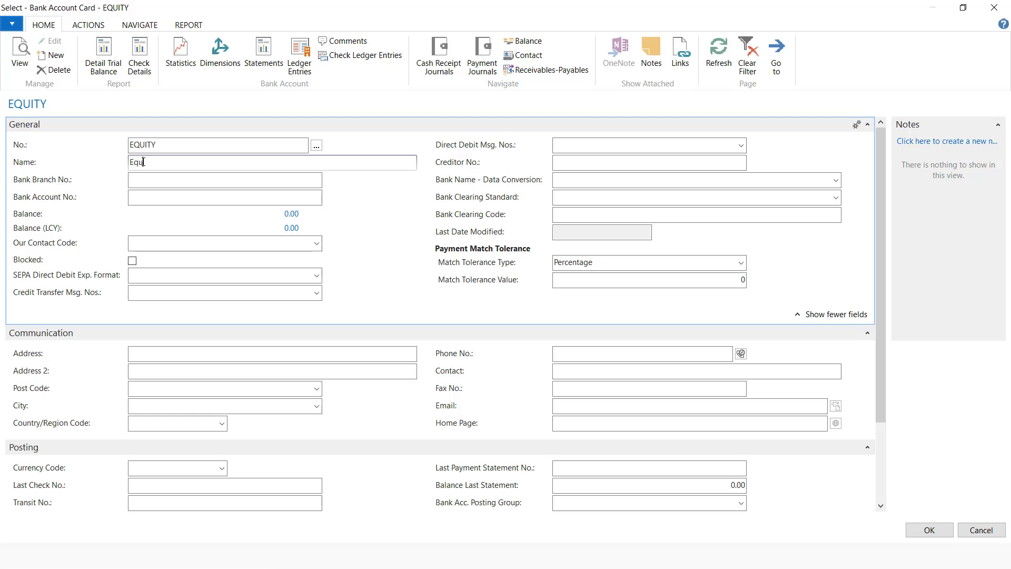
text(ity Bank)
scroll(646, 429, down, 2)
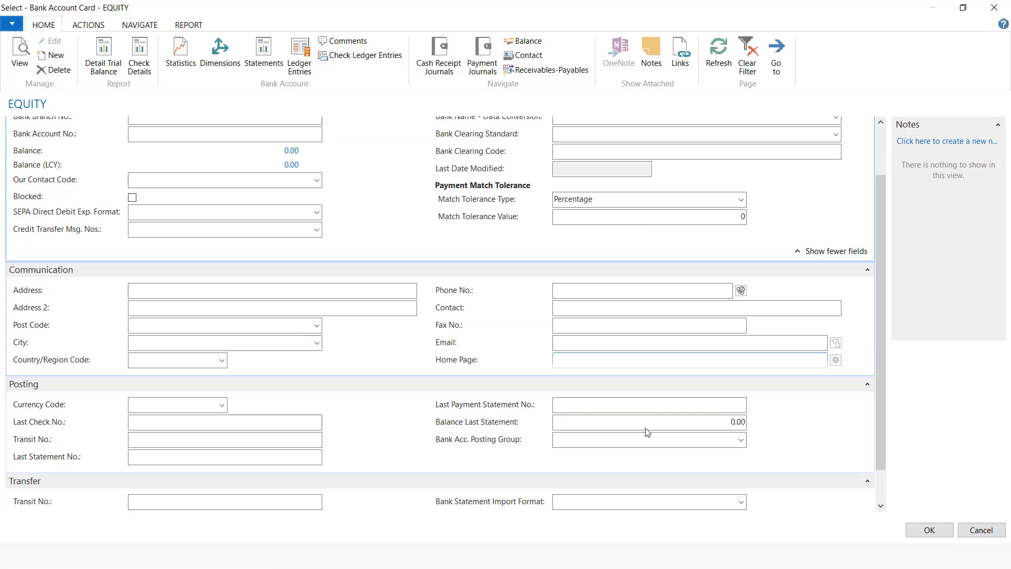
Create and assign a new EQUITY bank posting group linked to G/L account 10300 Equity Bank
click(742, 440)
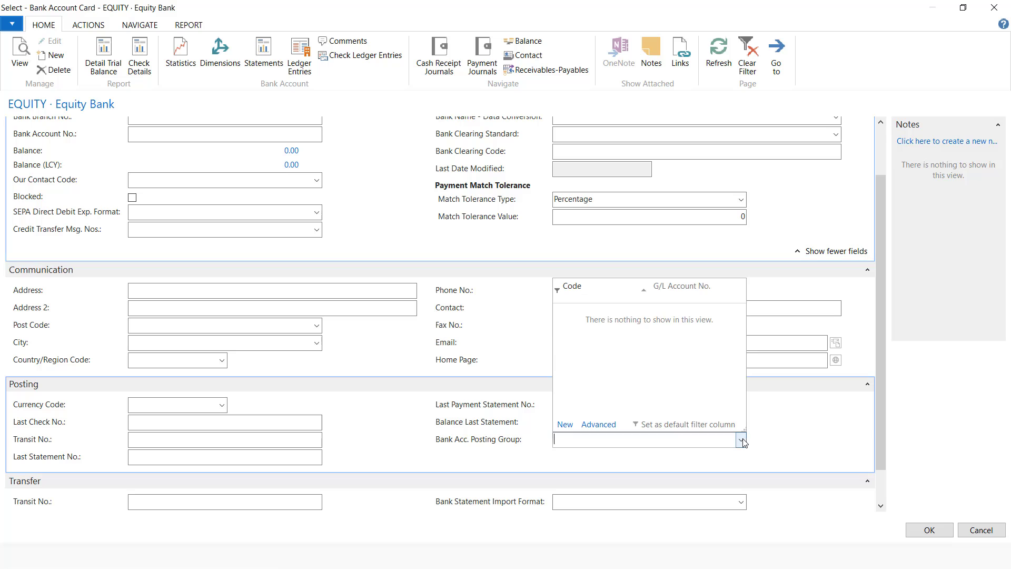
click(565, 425)
text(equity)
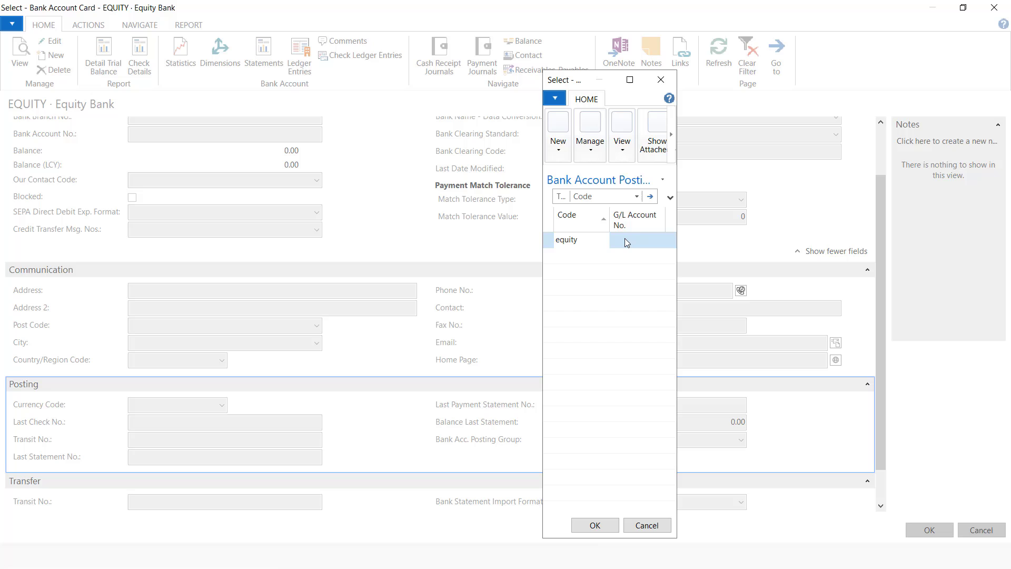
click(650, 241)
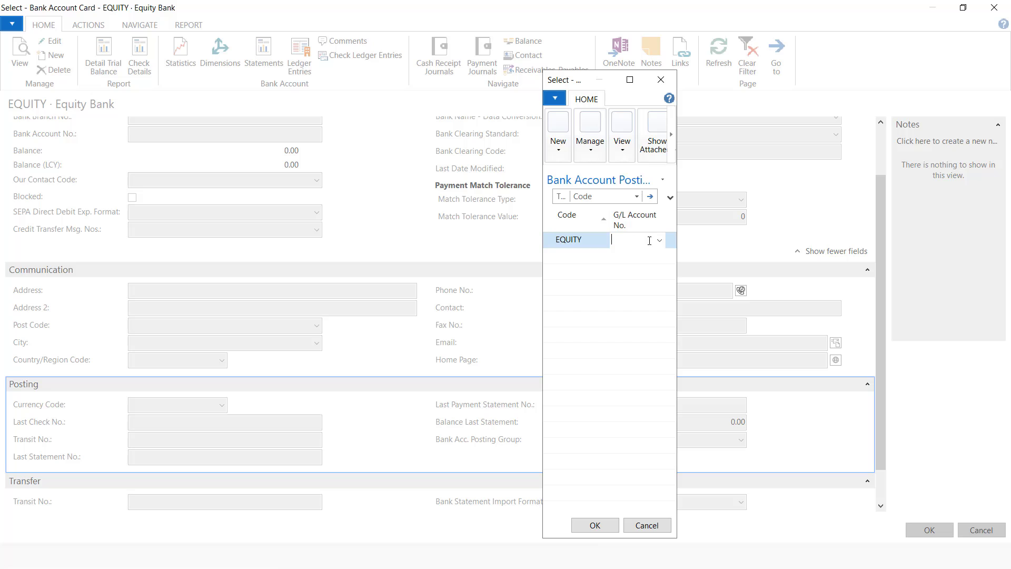
click(661, 241)
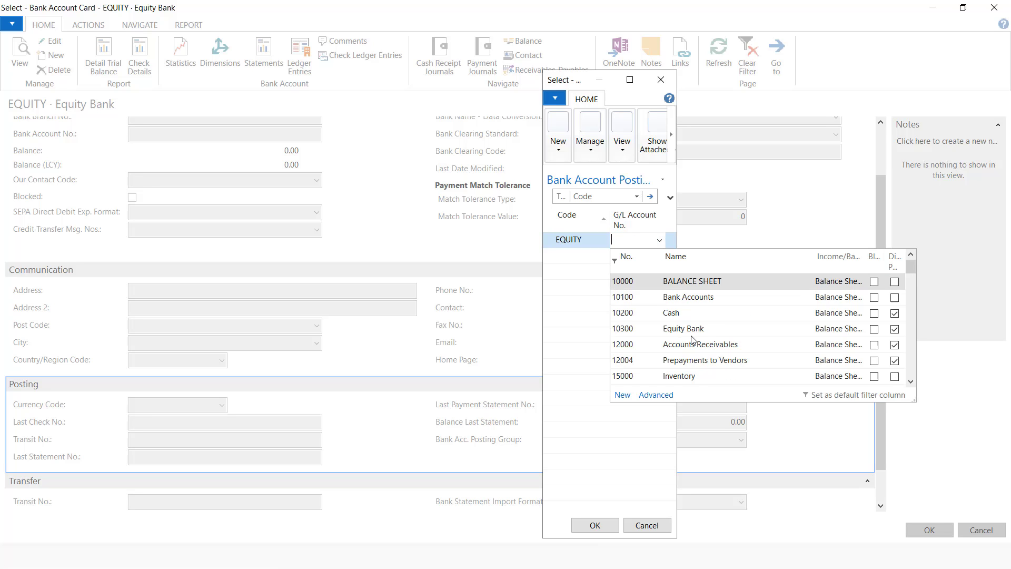
click(692, 336)
click(596, 525)
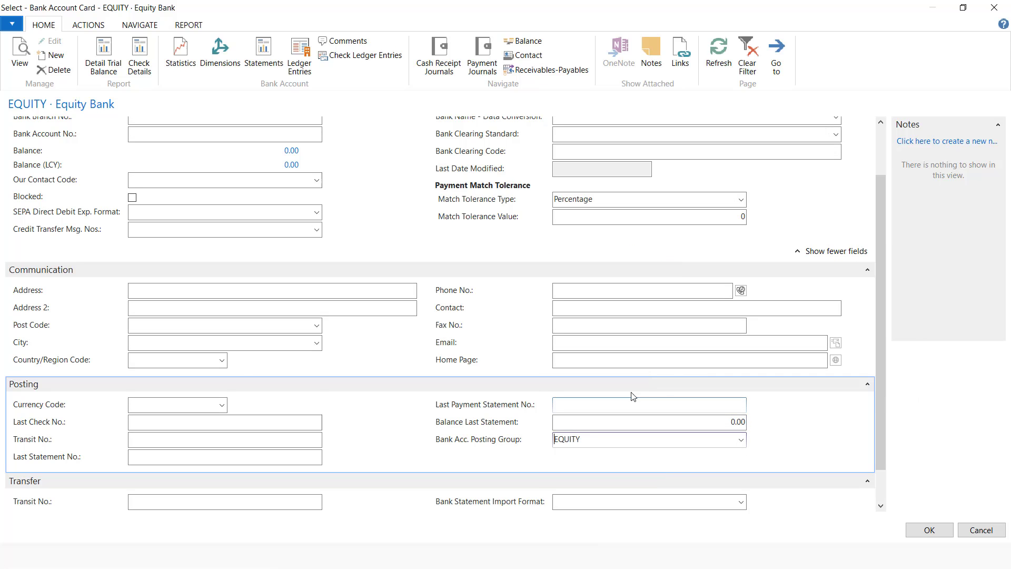
scroll(198, 355, up, 2)
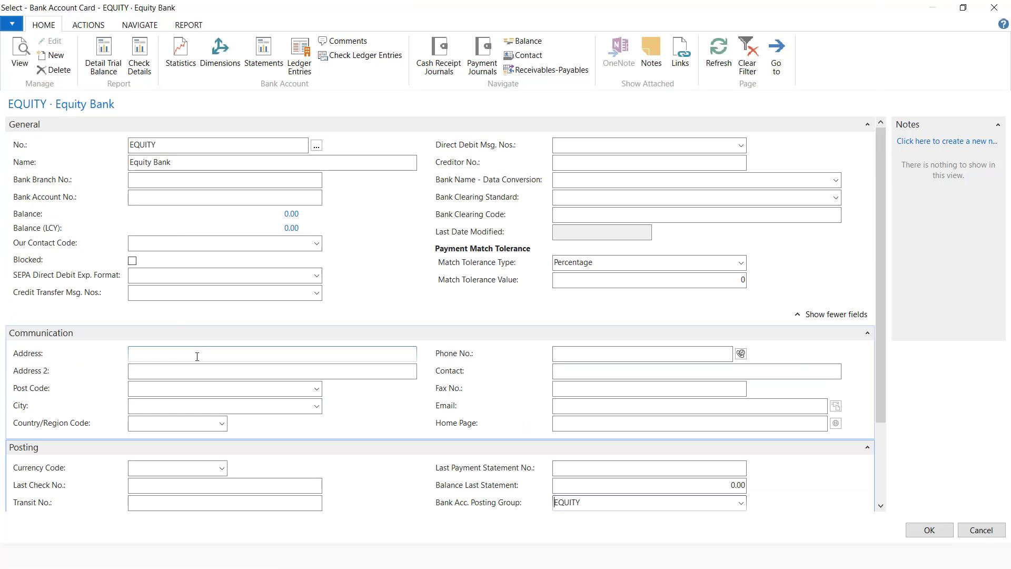
scroll(162, 384, down, 3)
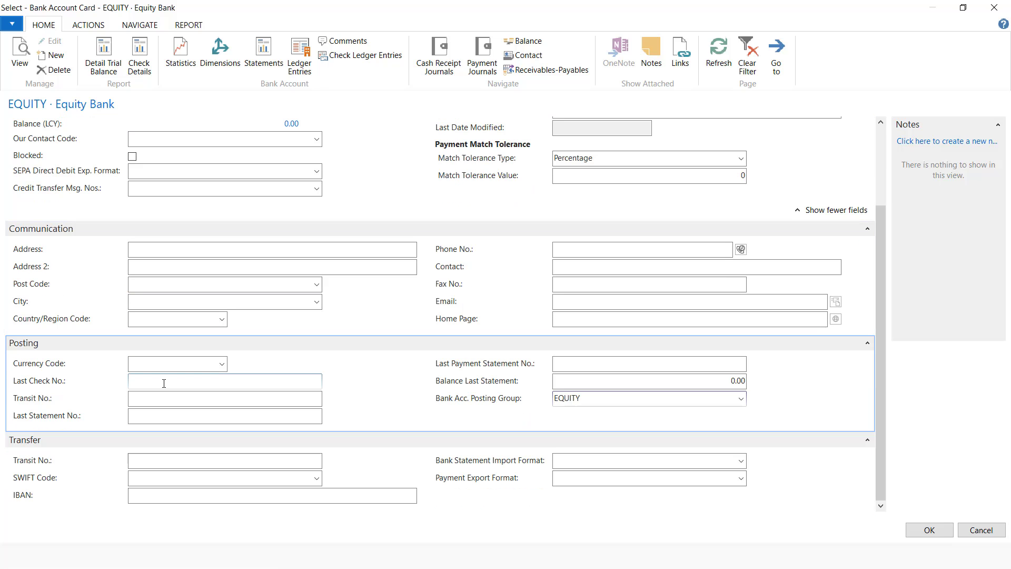
scroll(399, 330, up, 3)
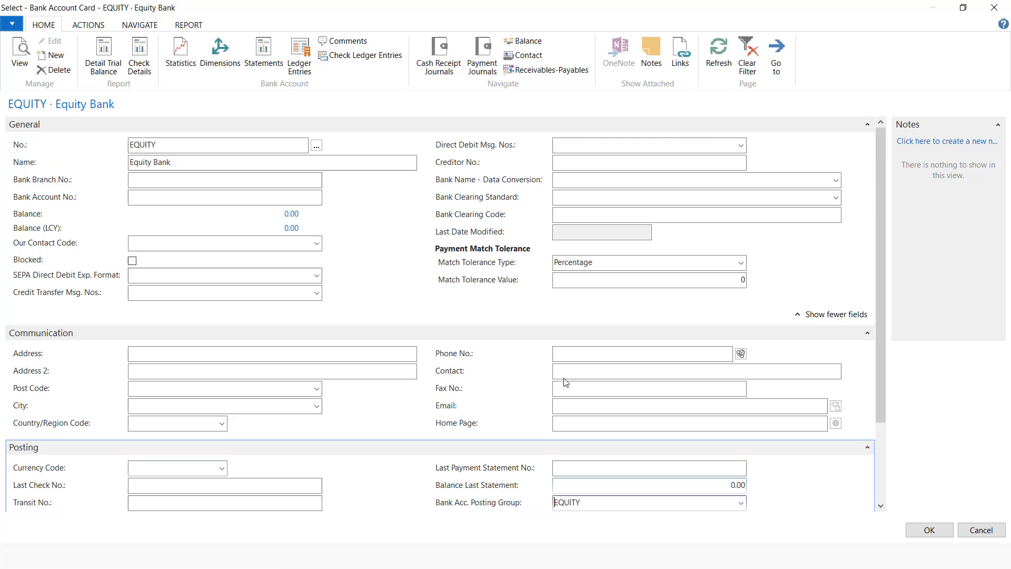
Save the bank account and give the EQUITY batch the PAYMENT JOURNAL number series
click(929, 530)
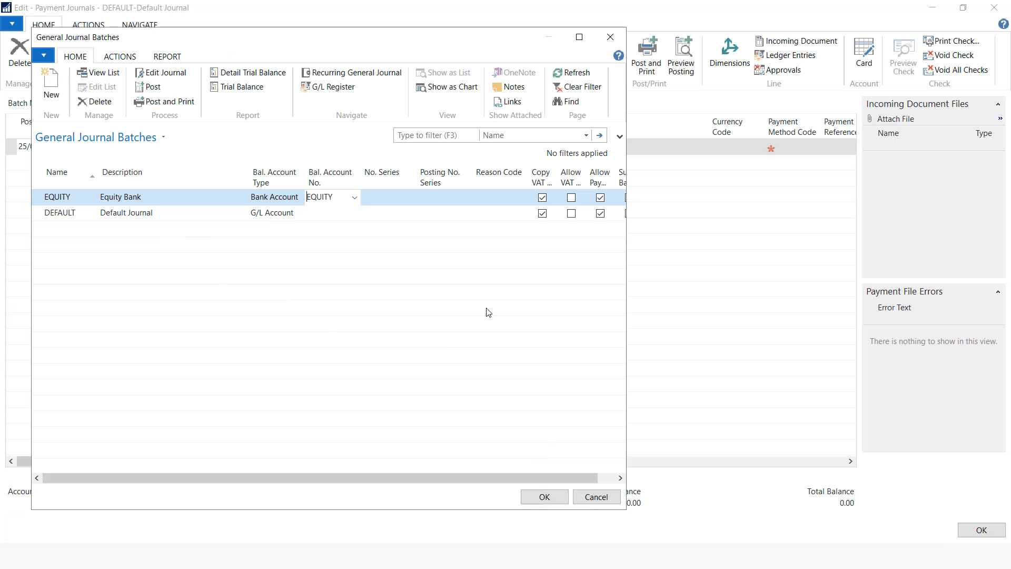
click(386, 197)
click(411, 198)
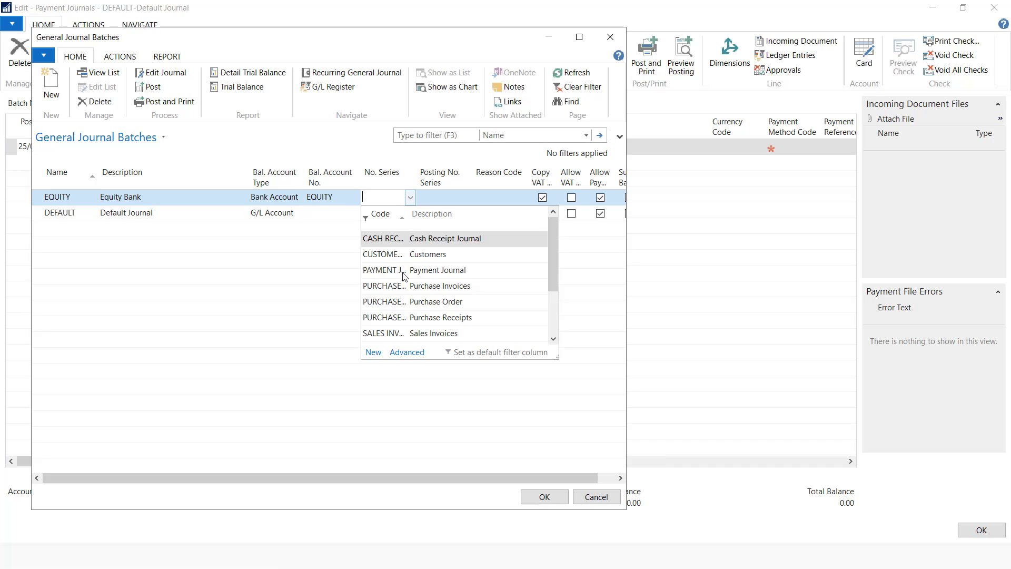
click(453, 275)
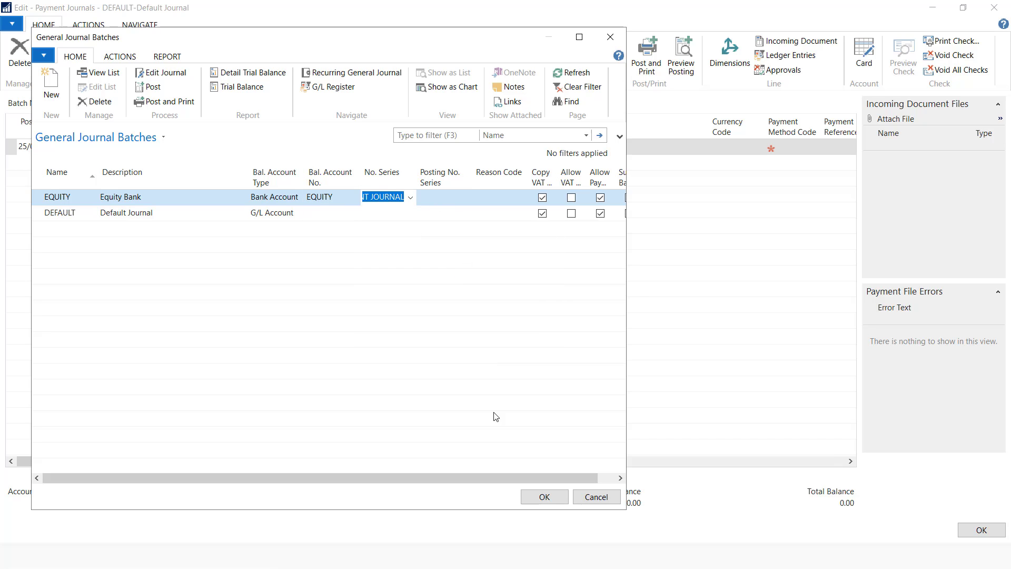
click(540, 498)
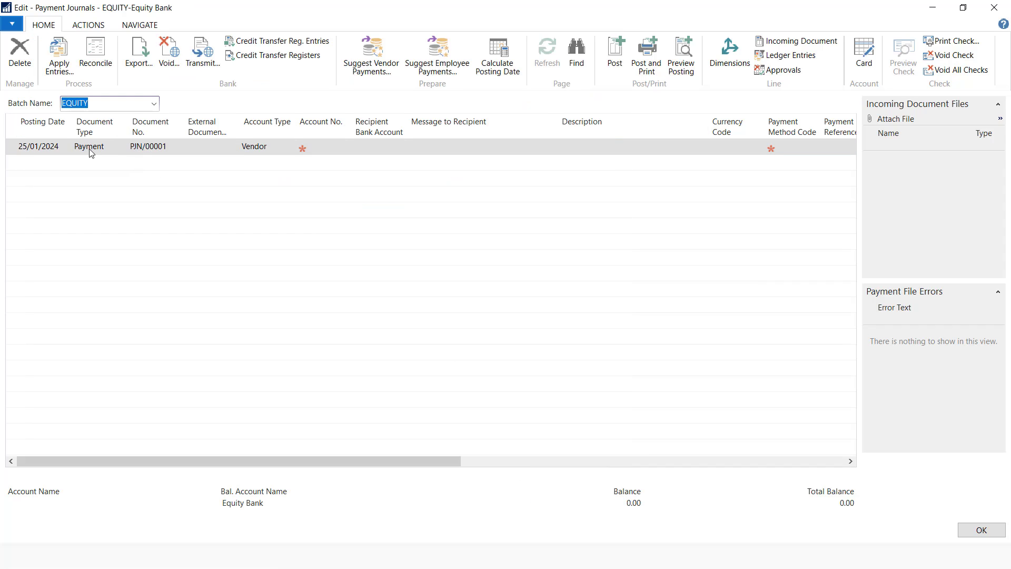
Enter vendor V/00002 as the payment line's account
click(338, 153)
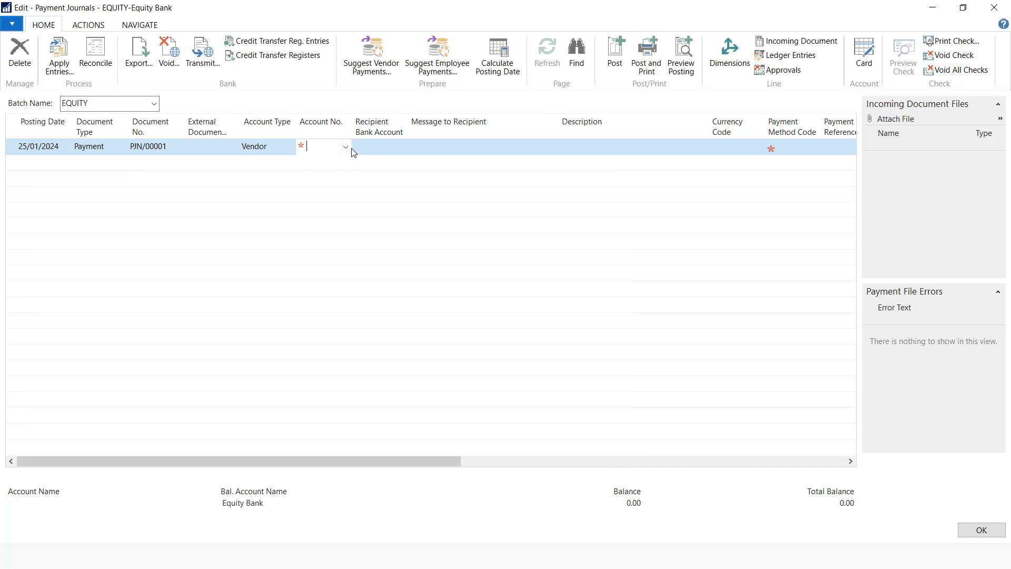
click(346, 148)
click(350, 203)
key(Tab)
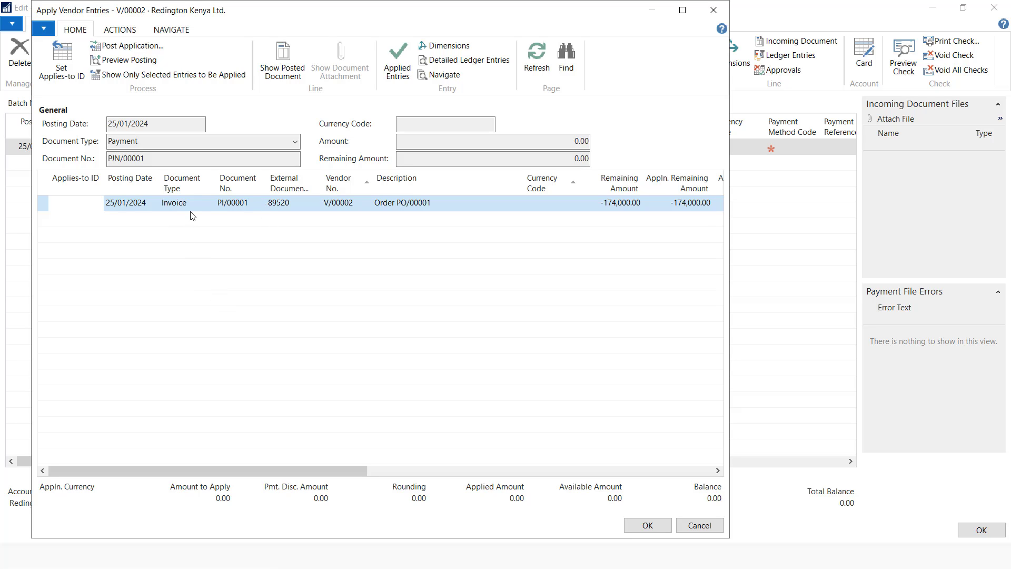
Apply 150,000 of the payment to invoice PI/00001
click(61, 66)
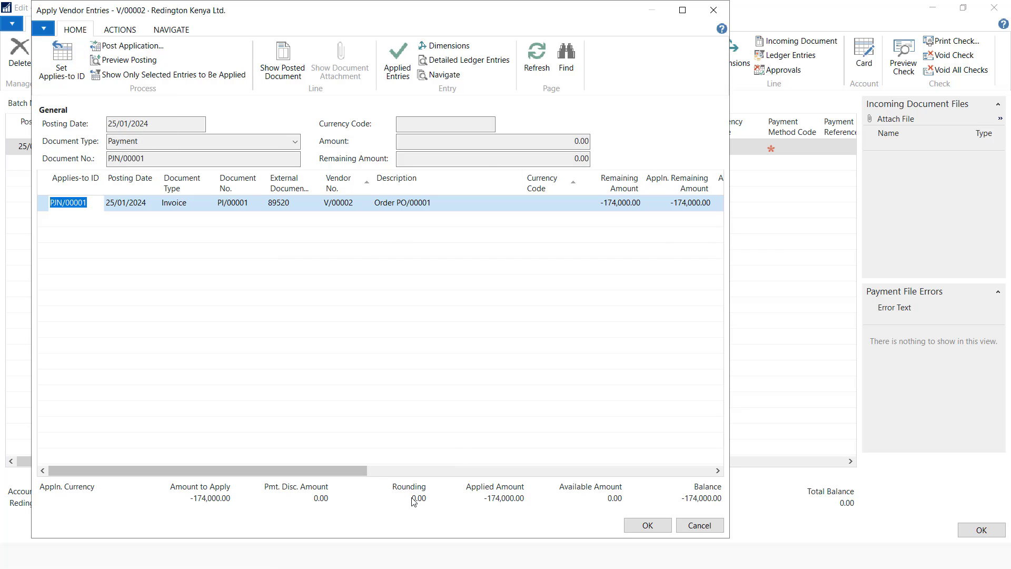
drag(366, 471, 482, 472)
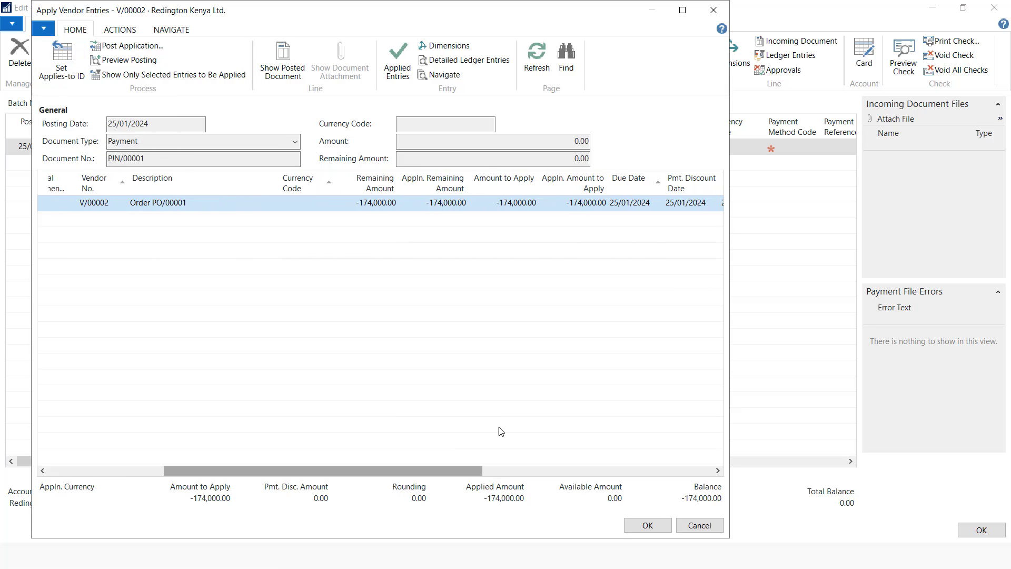
click(512, 203)
click(512, 203)
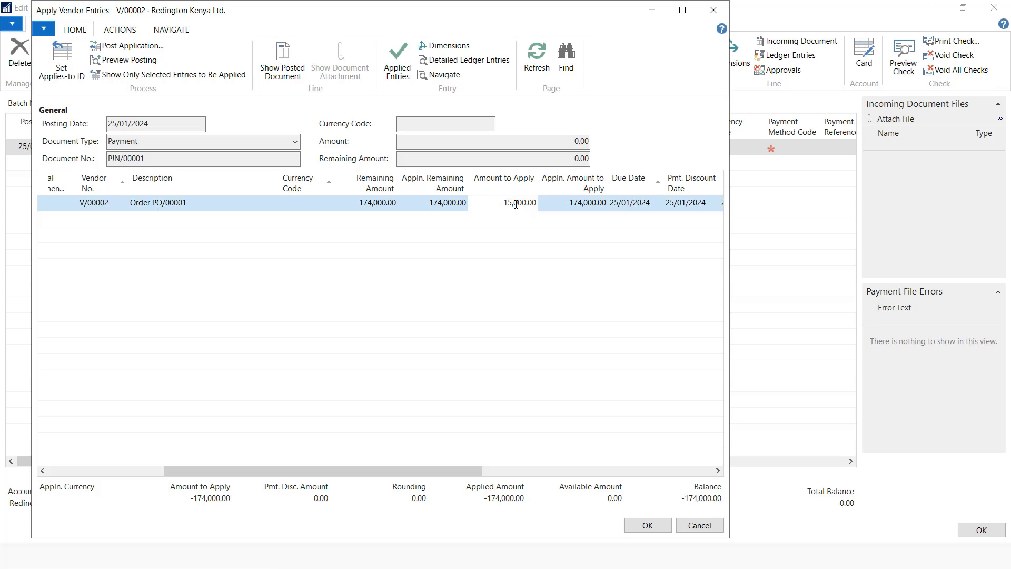
click(647, 521)
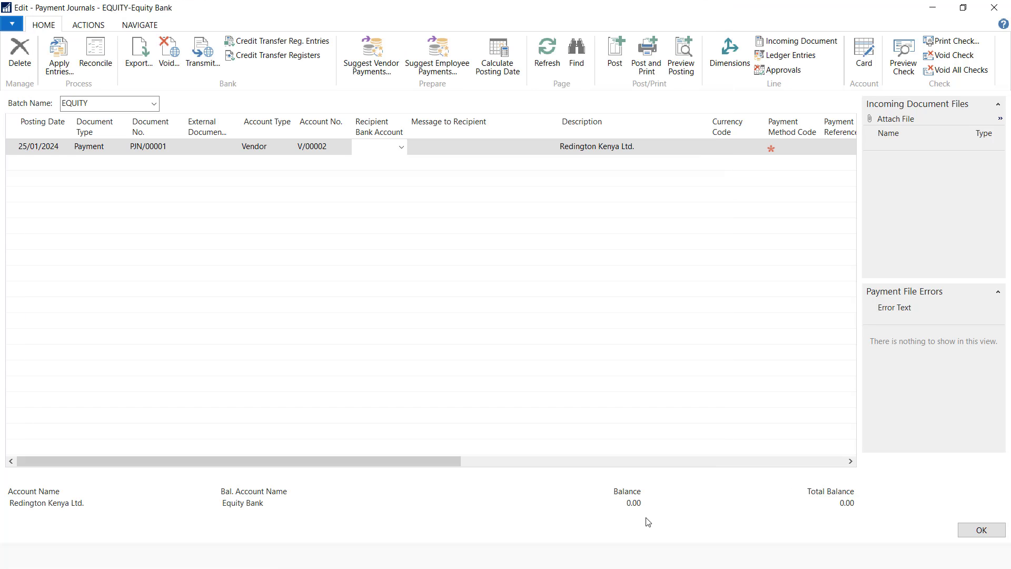
Record CHQ NO:0002 as the External Document No. and the line's Description
click(206, 148)
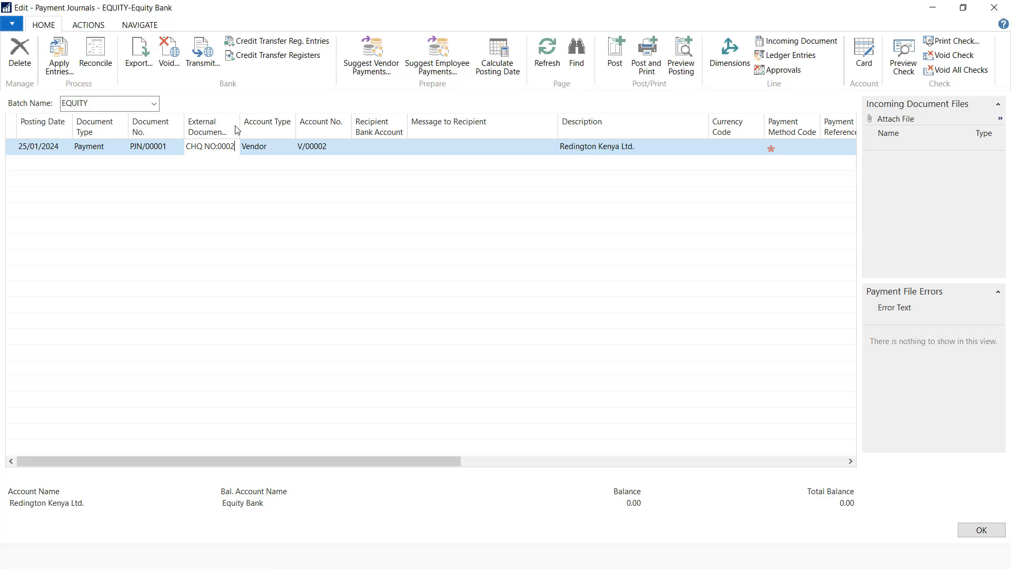
double_click(217, 144)
key(ctrl+c)
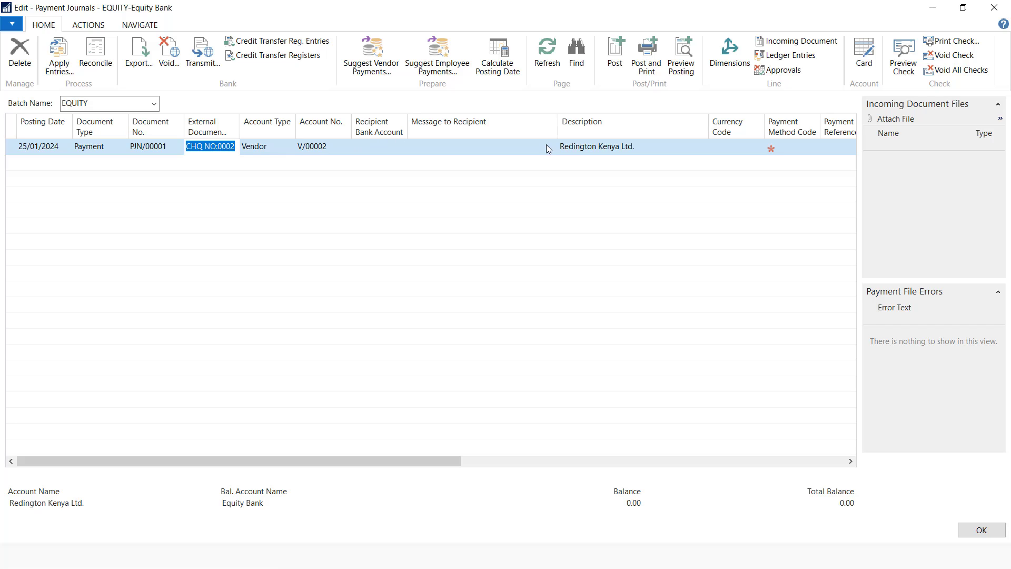
click(584, 149)
key(ctrl+a)
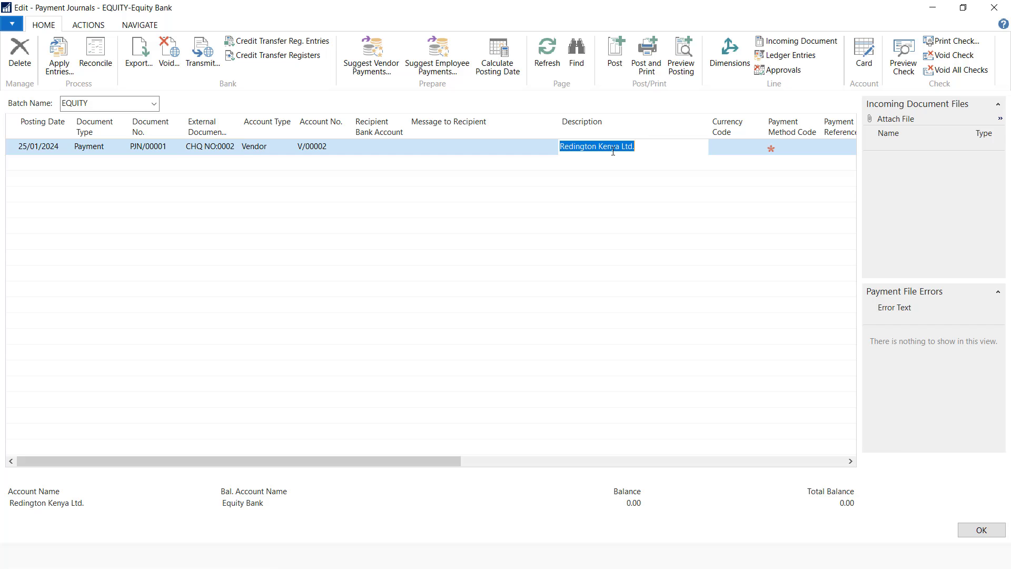
key(ctrl+v)
click(511, 145)
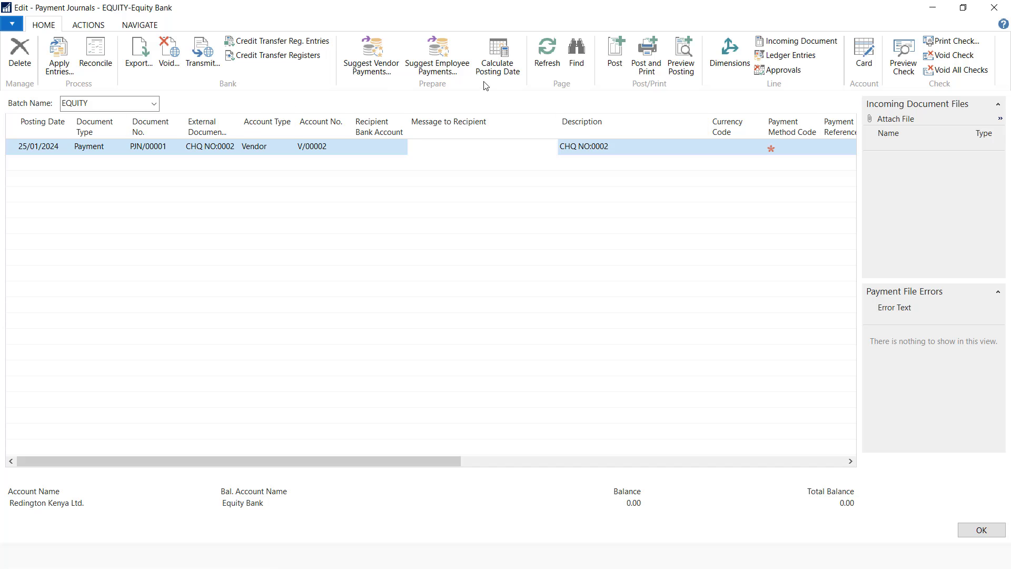
Preview posting: Equity Bank credited 150,000, Accounts Payables debited
click(682, 62)
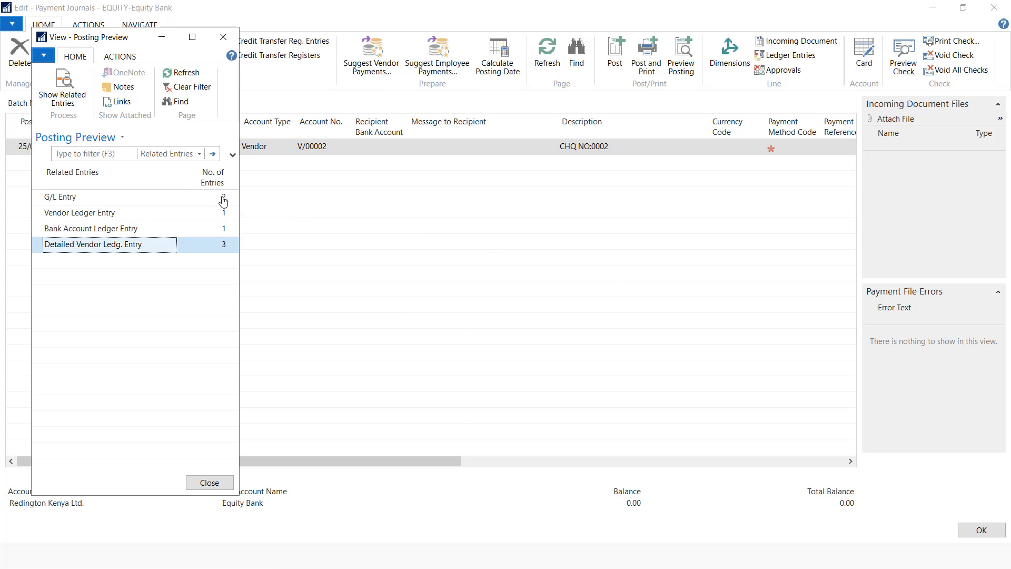
click(220, 197)
click(223, 200)
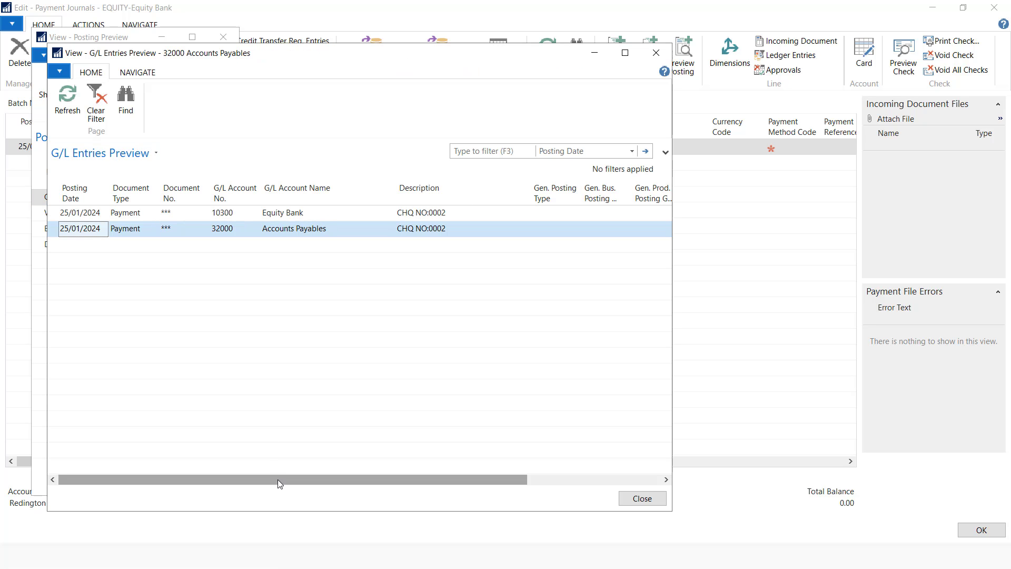
drag(277, 479, 403, 484)
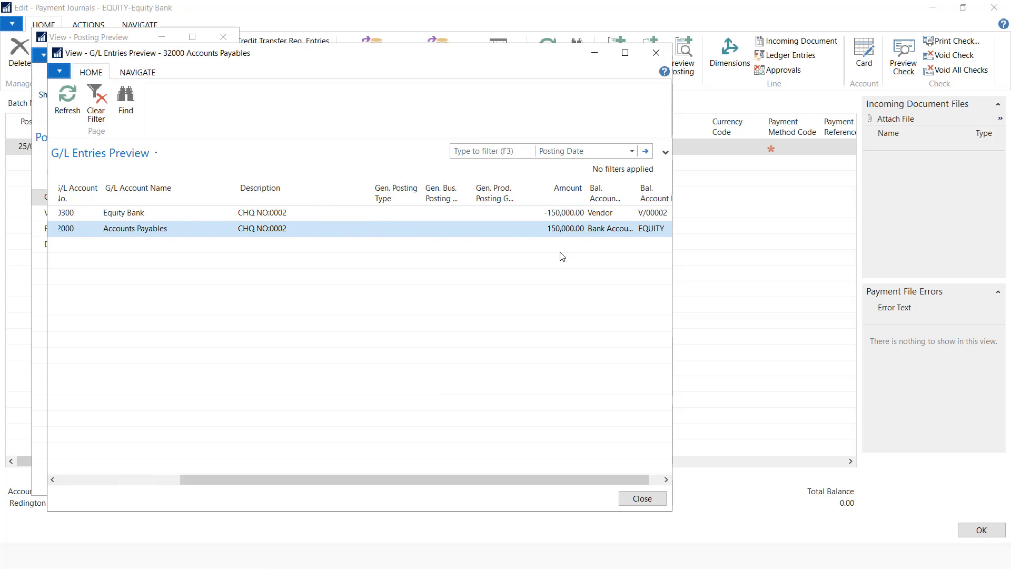
click(642, 498)
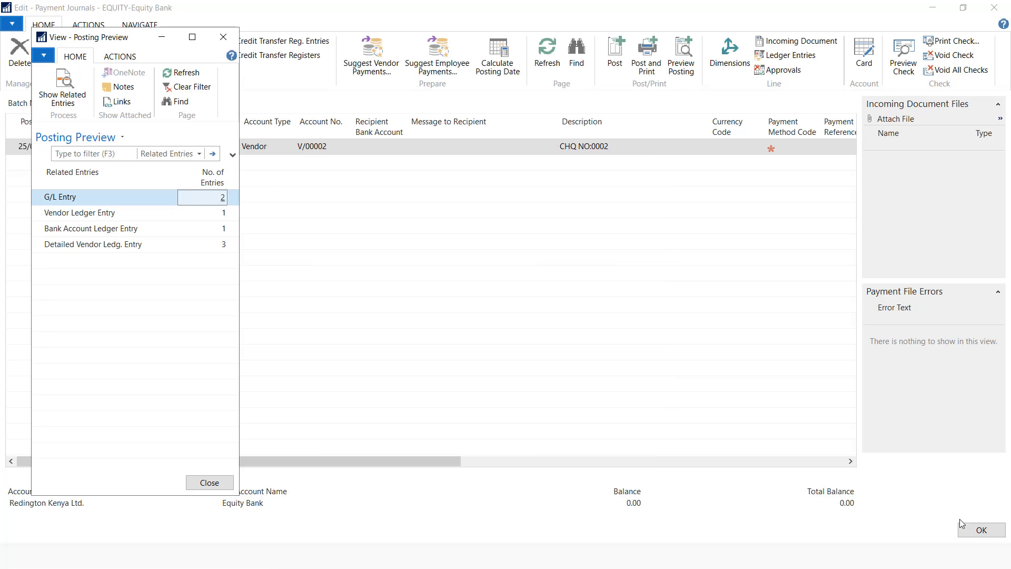
click(209, 483)
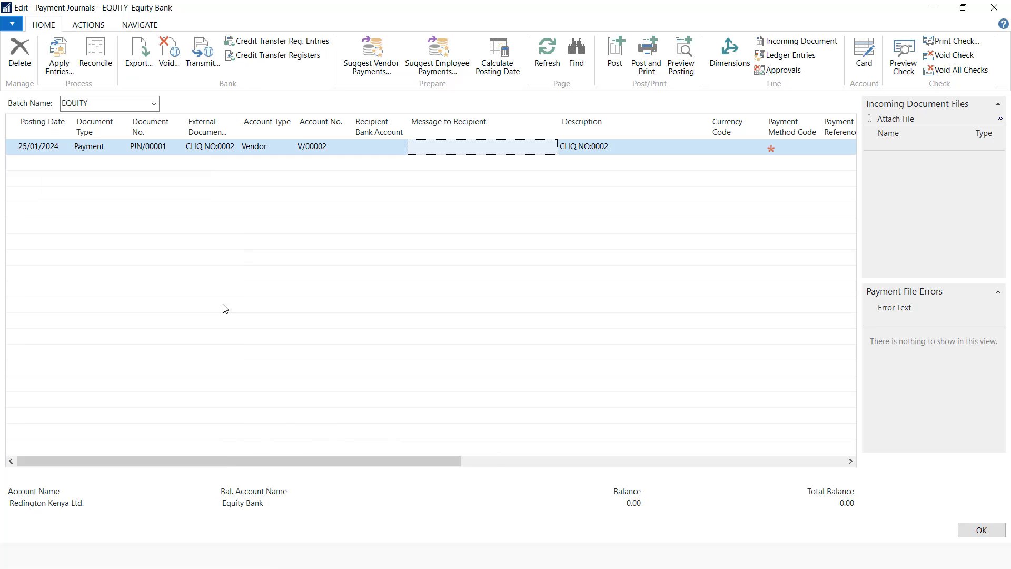
Post the payment journal and close it
click(87, 27)
click(53, 27)
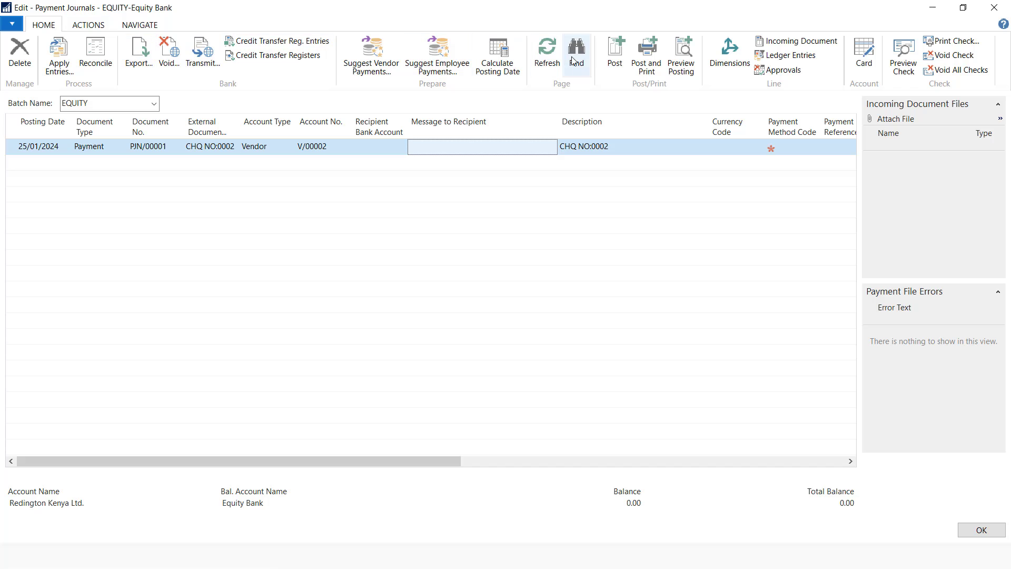
click(615, 52)
click(508, 290)
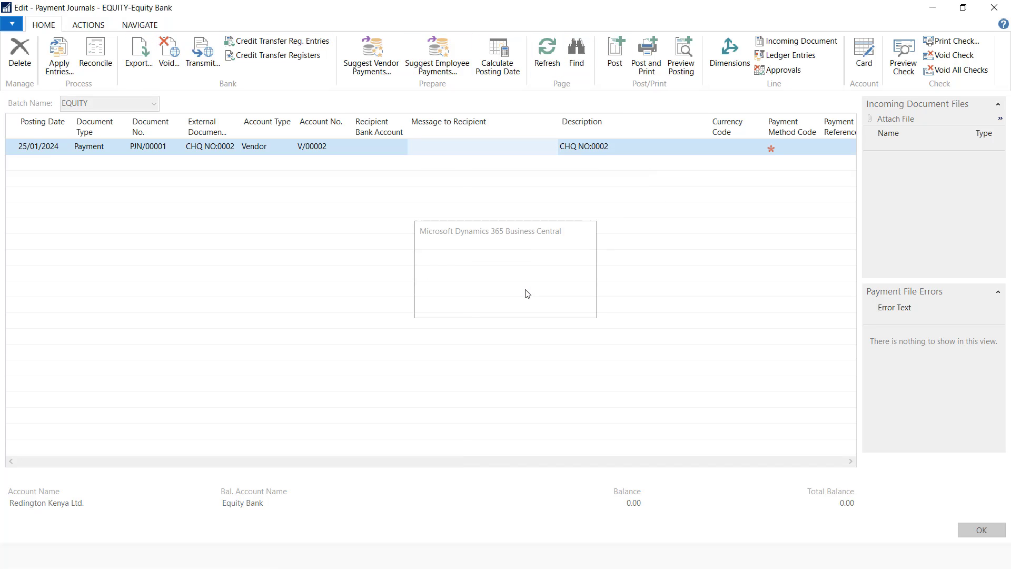
click(563, 289)
key(Escape)
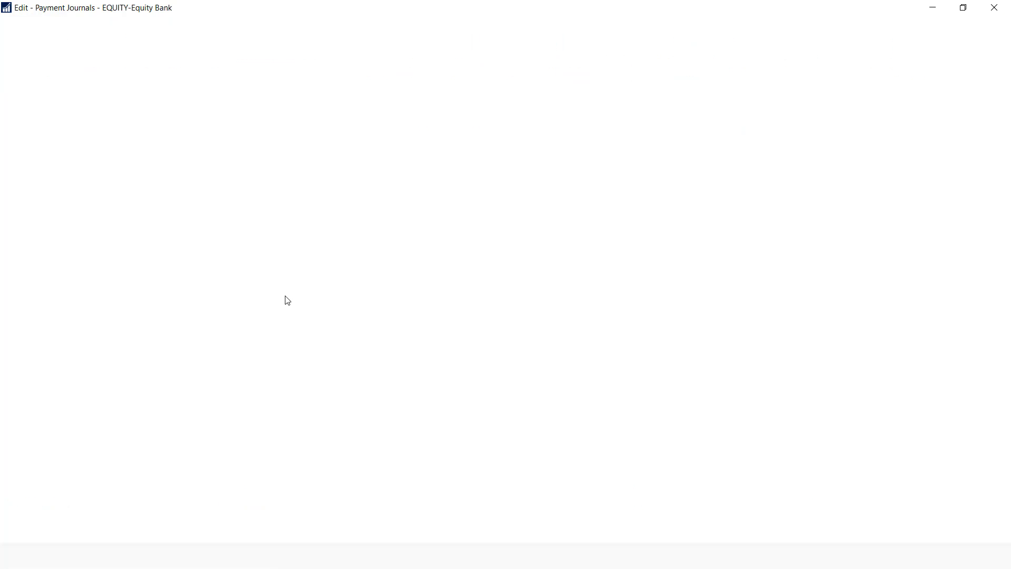
Preview the Vendor - Detail Trial Balance filtered to V/00002, showing -24,000.00 remaining
click(29, 233)
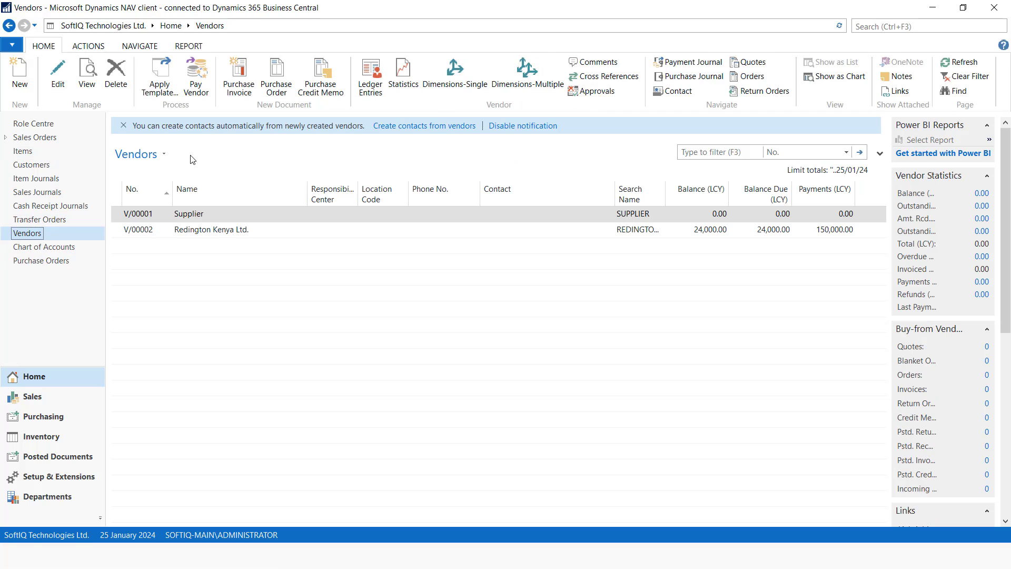
scroll(370, 84, down, 3)
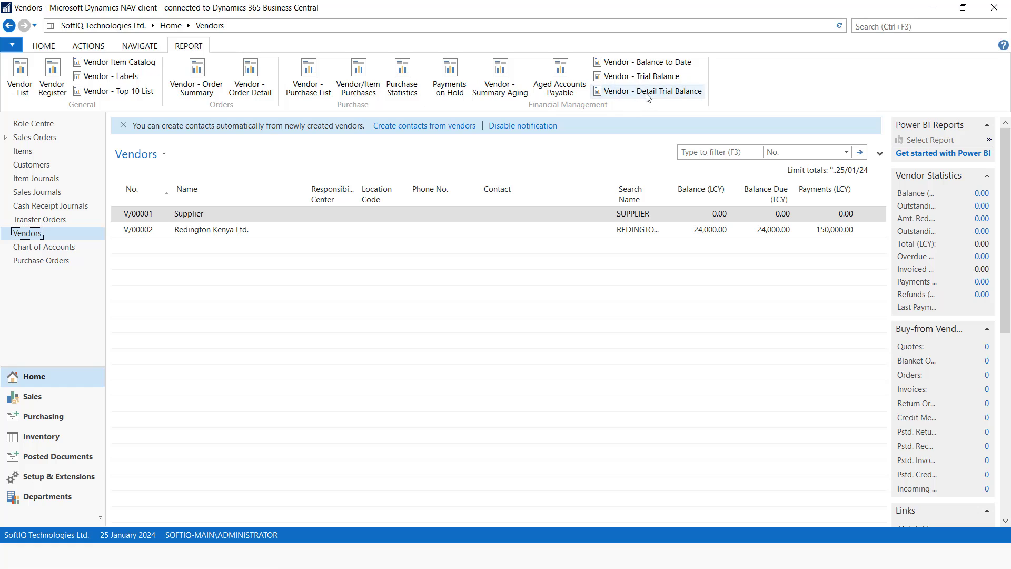
click(652, 91)
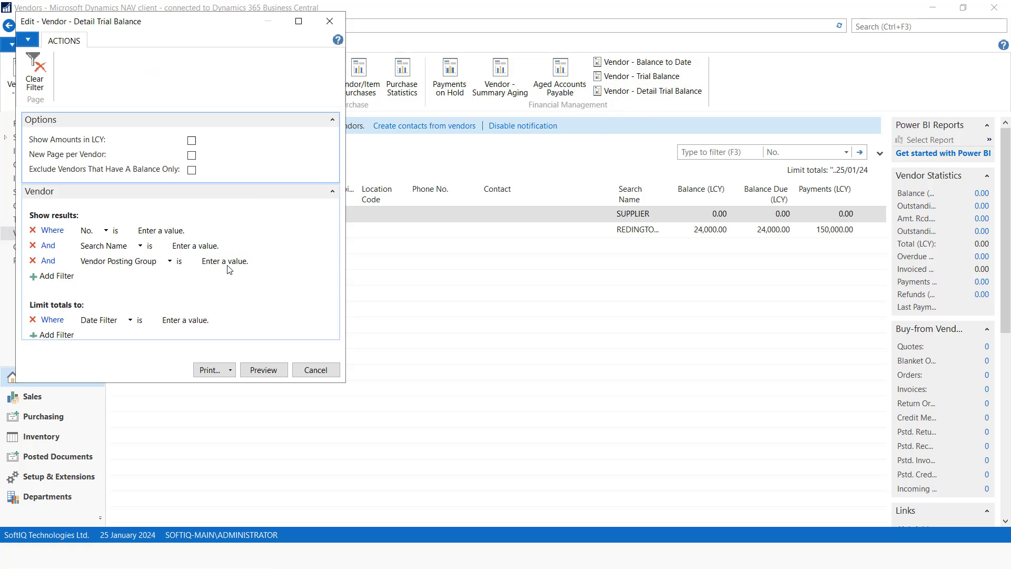
click(231, 232)
click(231, 232)
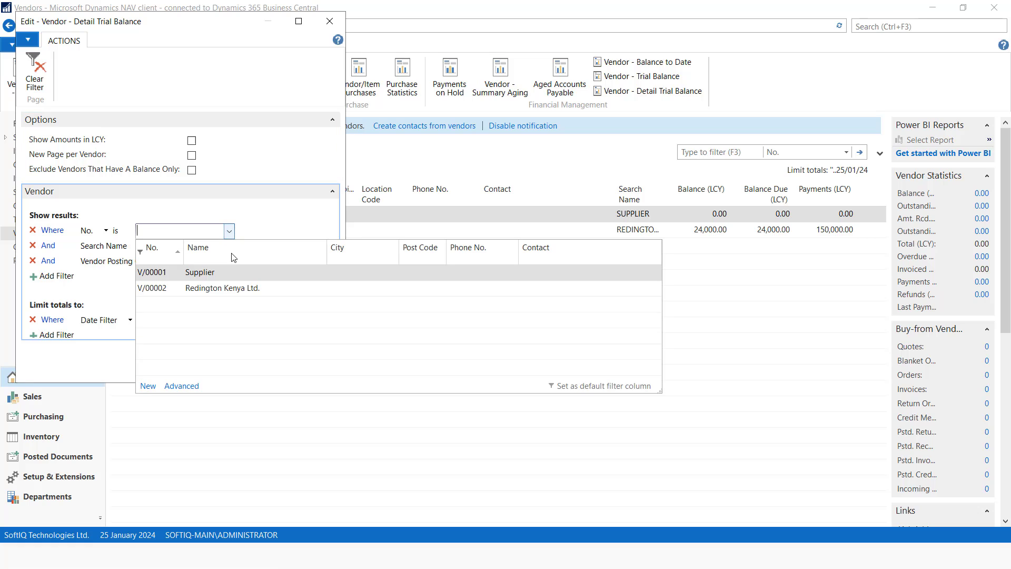
click(220, 287)
click(273, 373)
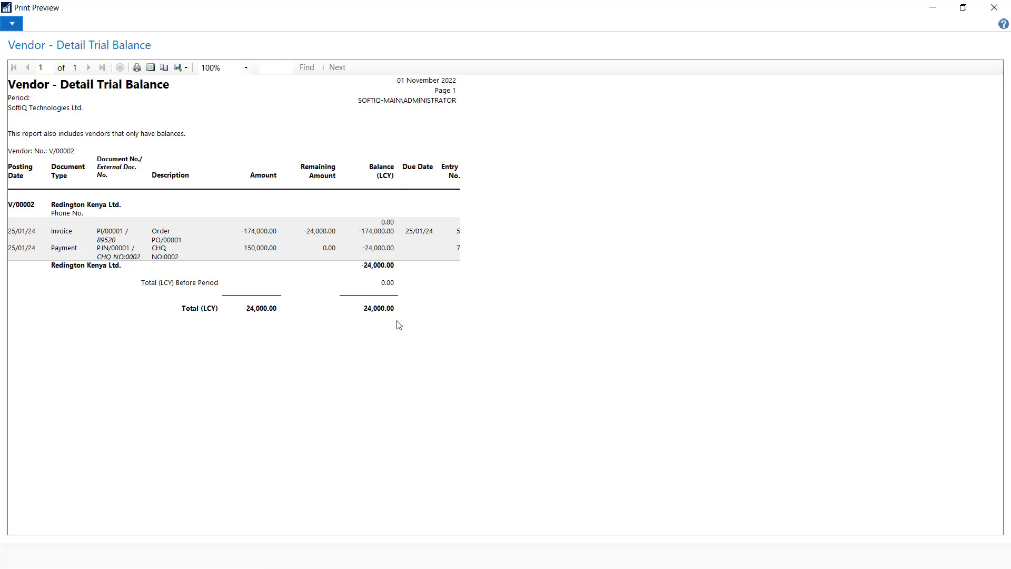
key(Escape)
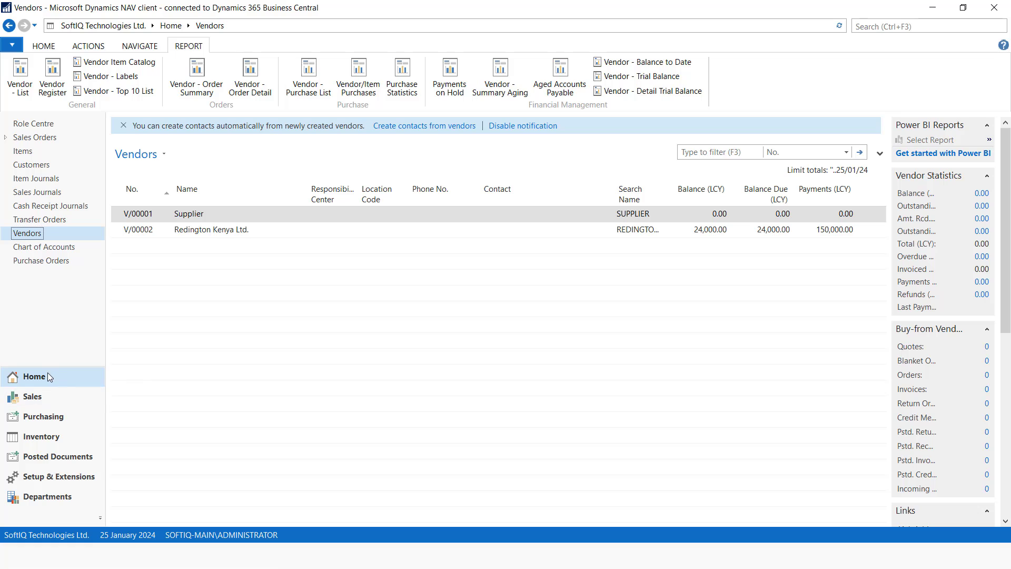
Start a new sales order for the chosen customer
click(67, 392)
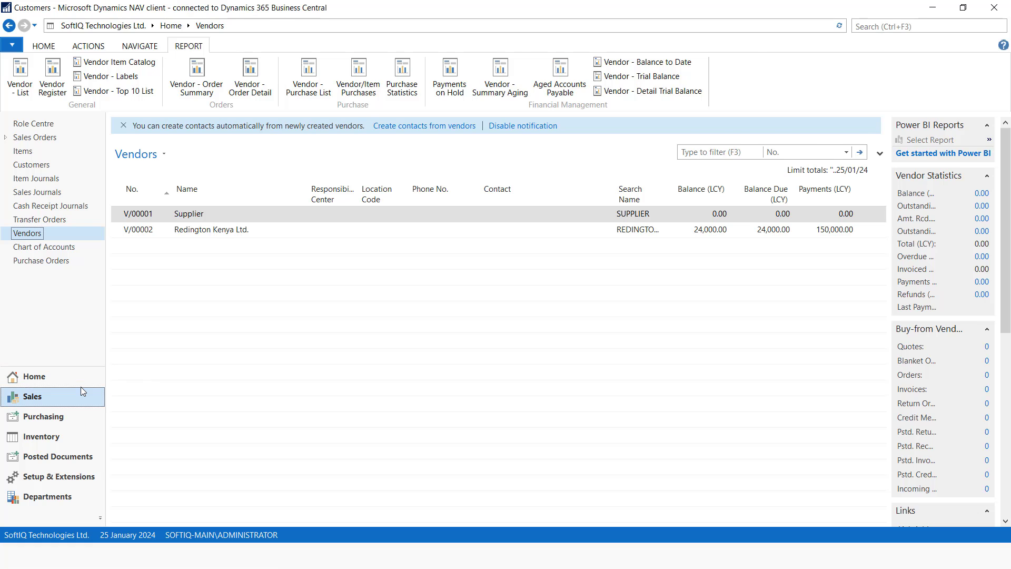
click(46, 152)
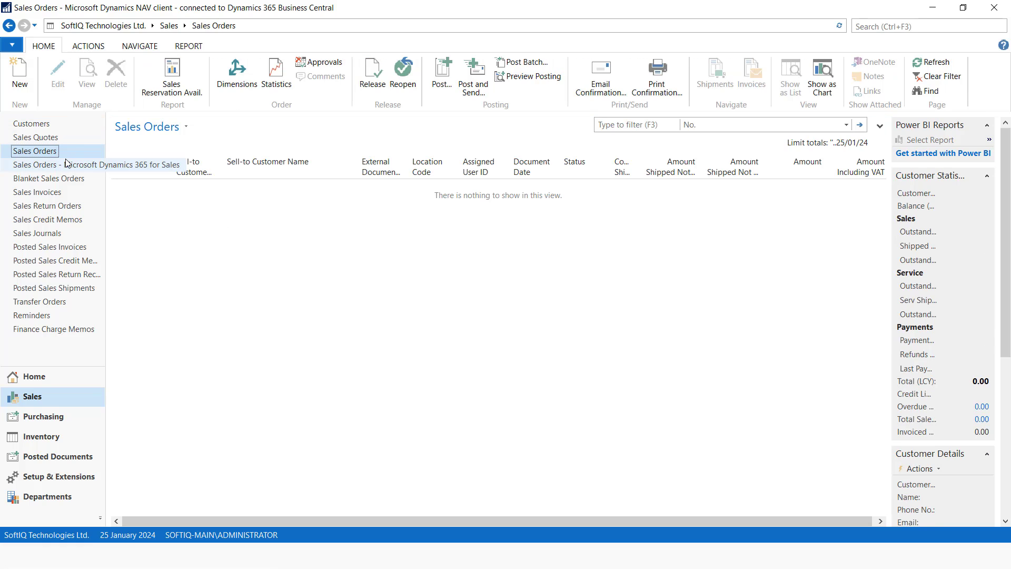
click(20, 84)
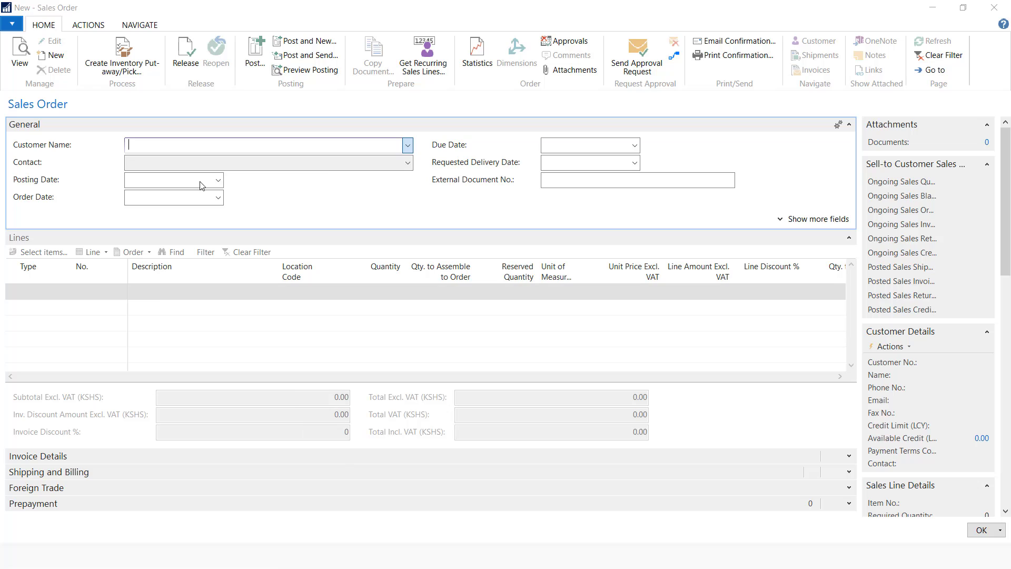
click(138, 197)
click(767, 481)
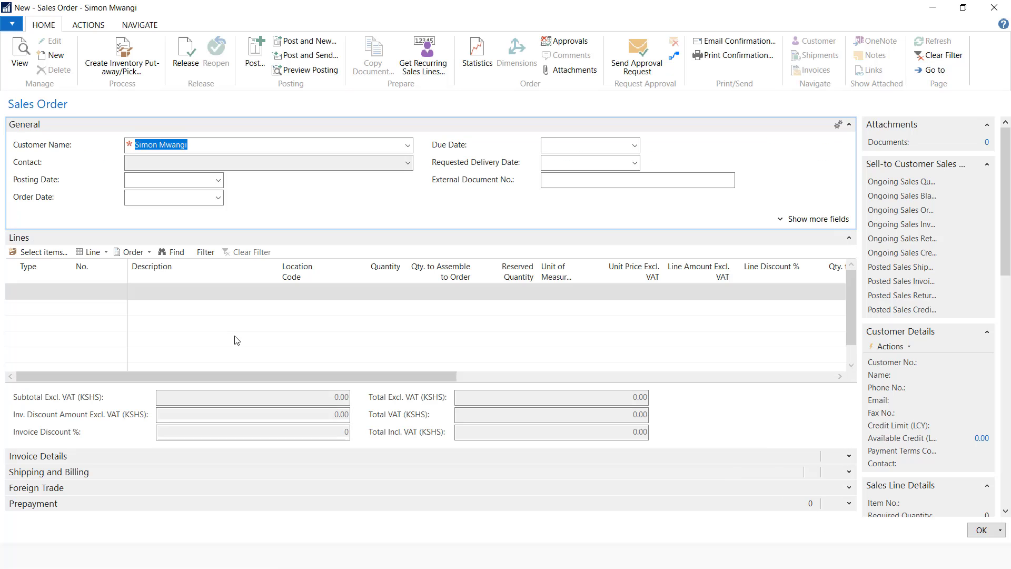
Add an item line for 2 HP Desktops from location MAIN
click(28, 293)
click(66, 293)
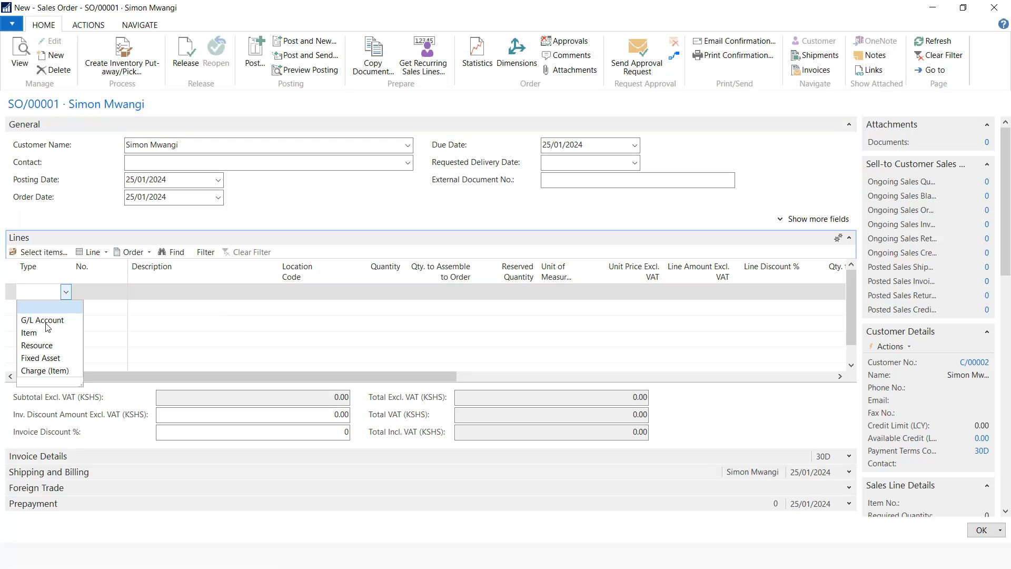
click(27, 330)
click(120, 293)
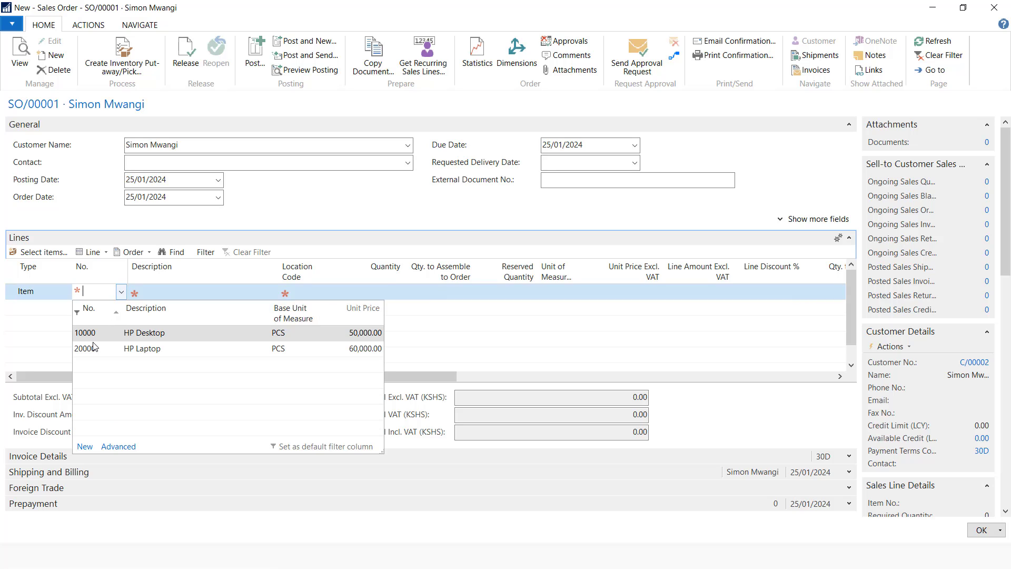
click(92, 333)
key(Tab)
click(300, 300)
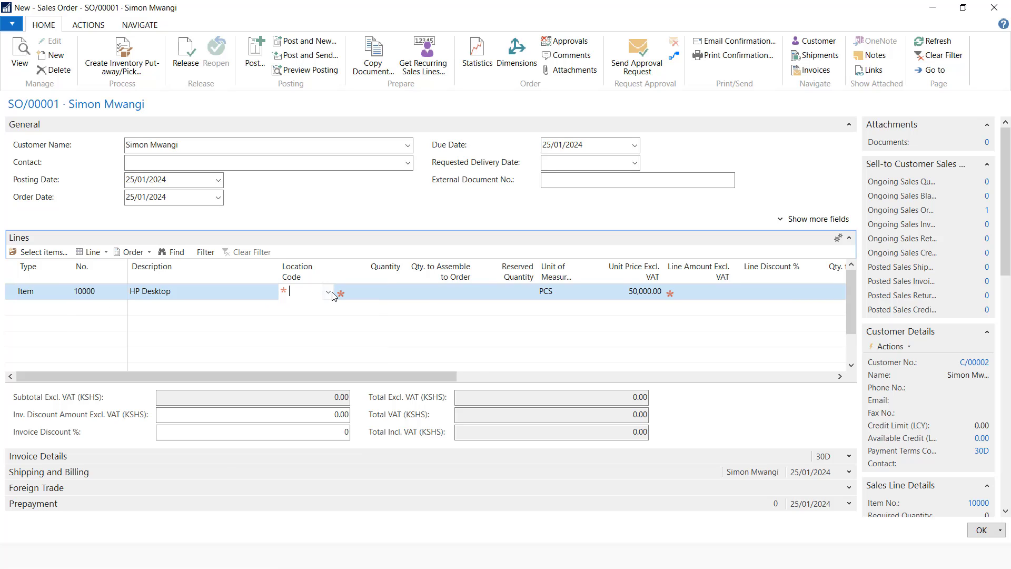
click(330, 292)
click(330, 292)
click(386, 295)
text(2)
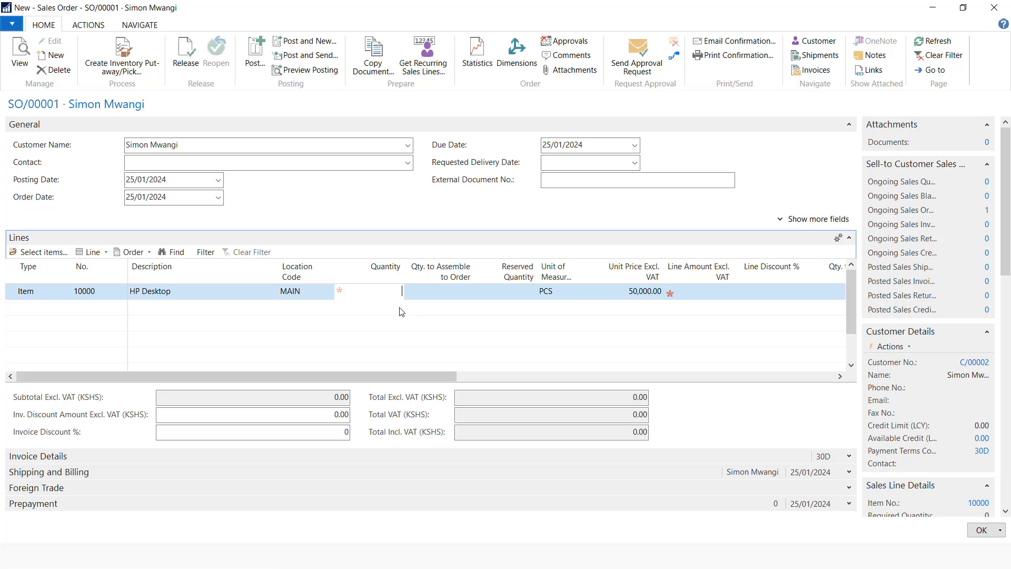
click(606, 293)
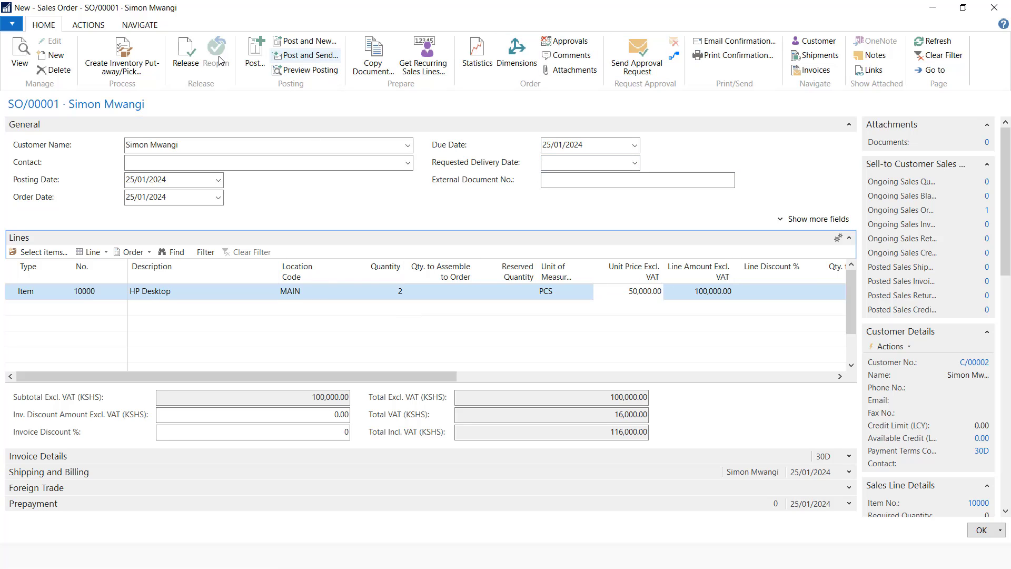
Post the order as Ship and Invoice and open the posted invoice
click(255, 52)
click(467, 298)
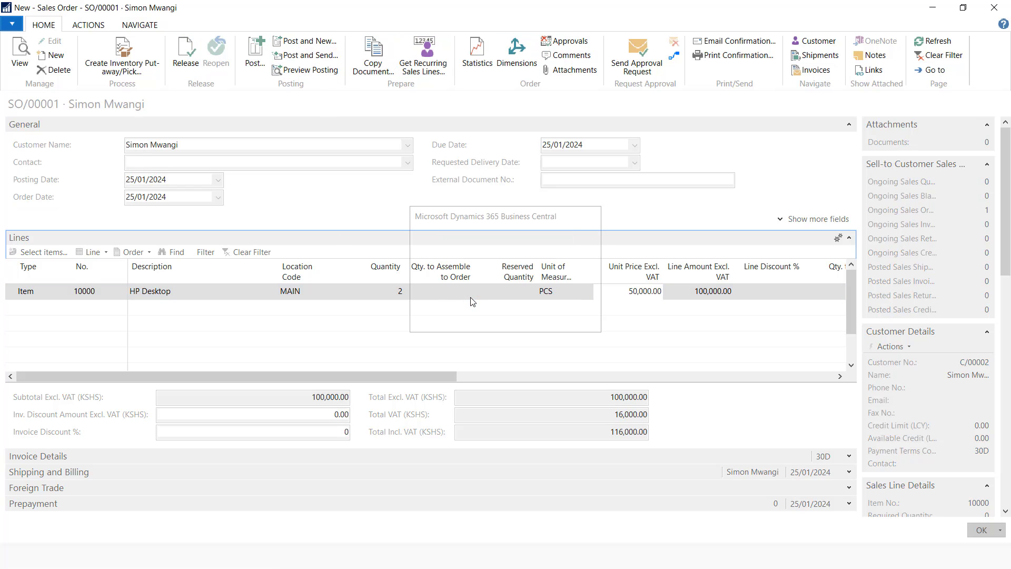
click(537, 304)
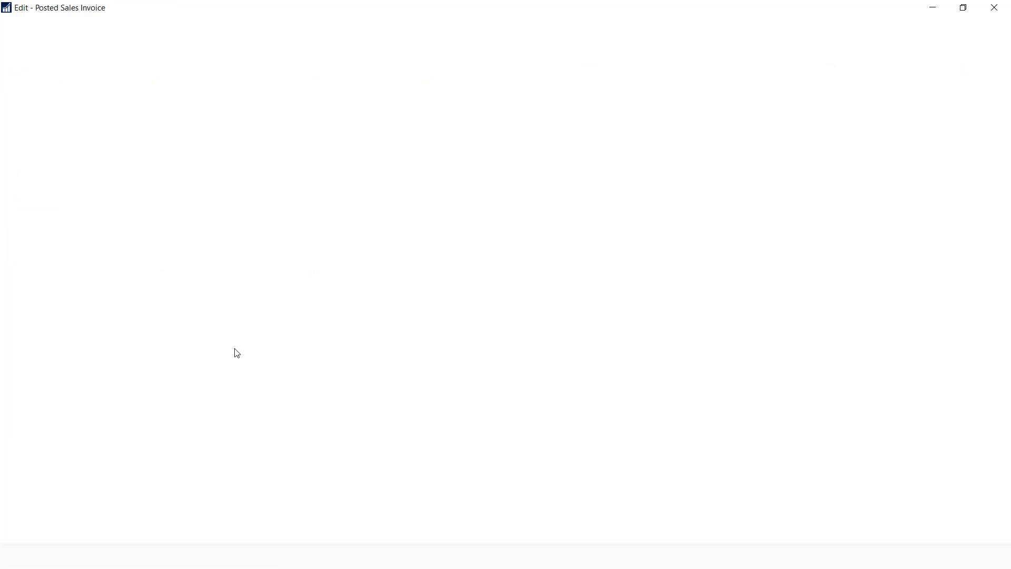
Review the posted invoice's five G/L entries via Find Entries, then close it
click(88, 25)
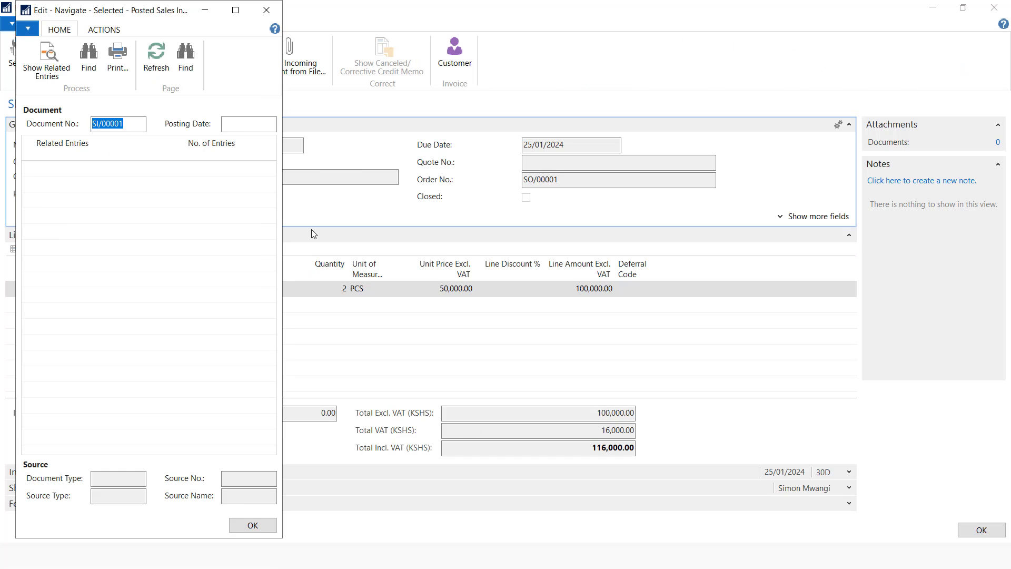
click(235, 187)
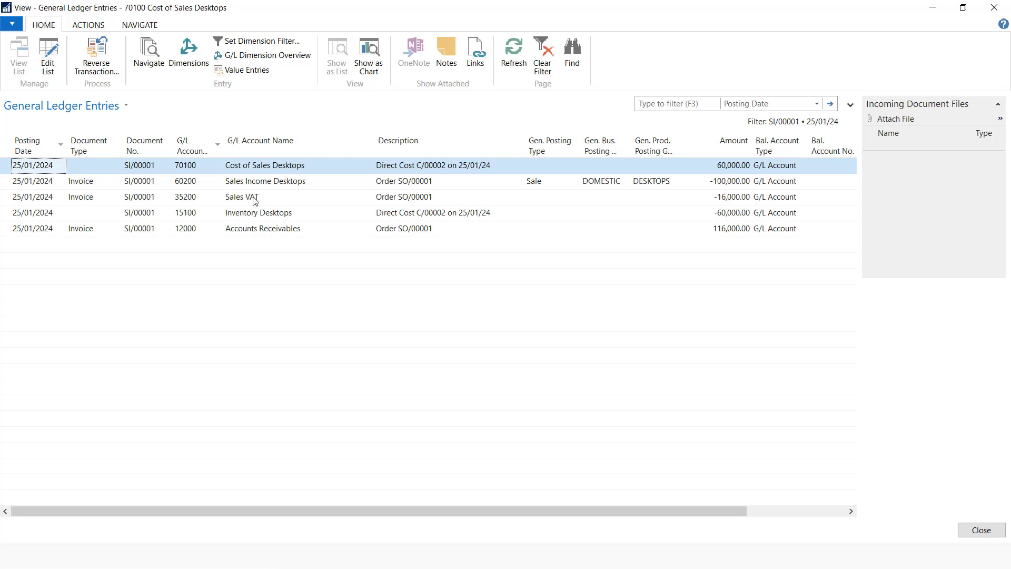
click(980, 530)
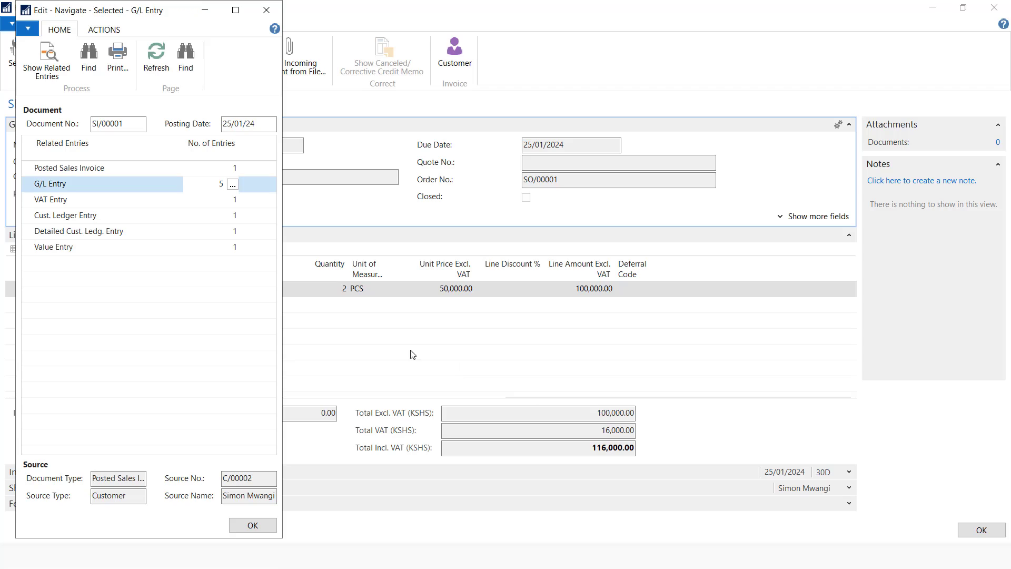
key(Escape)
key(Escape)
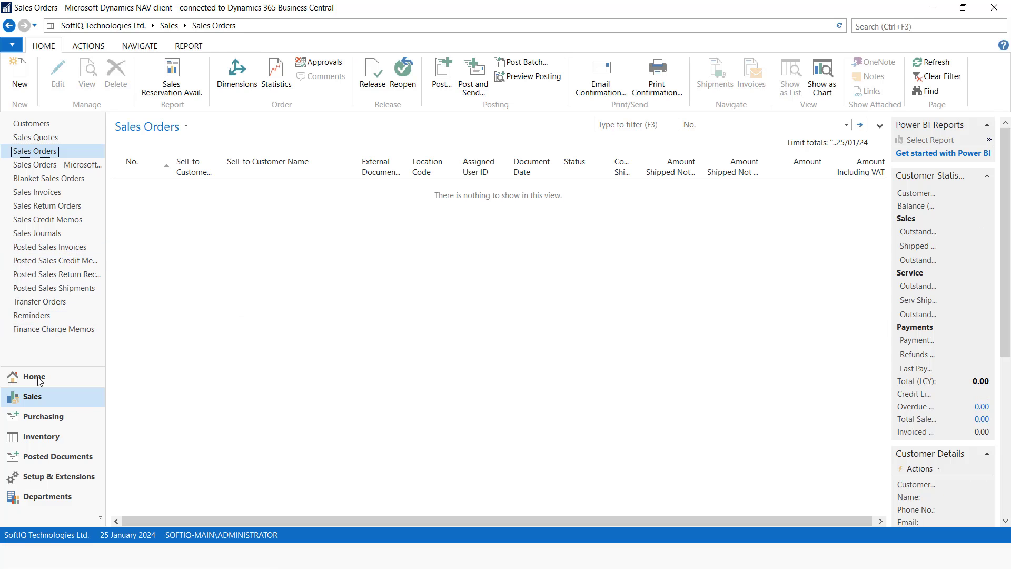
Open the Items list from the Home area
click(37, 232)
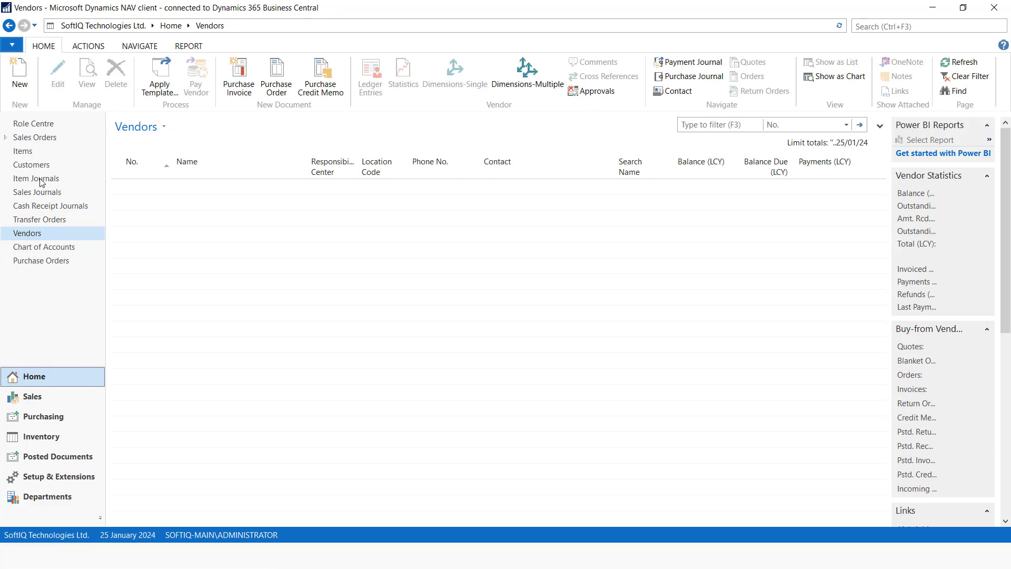
click(41, 154)
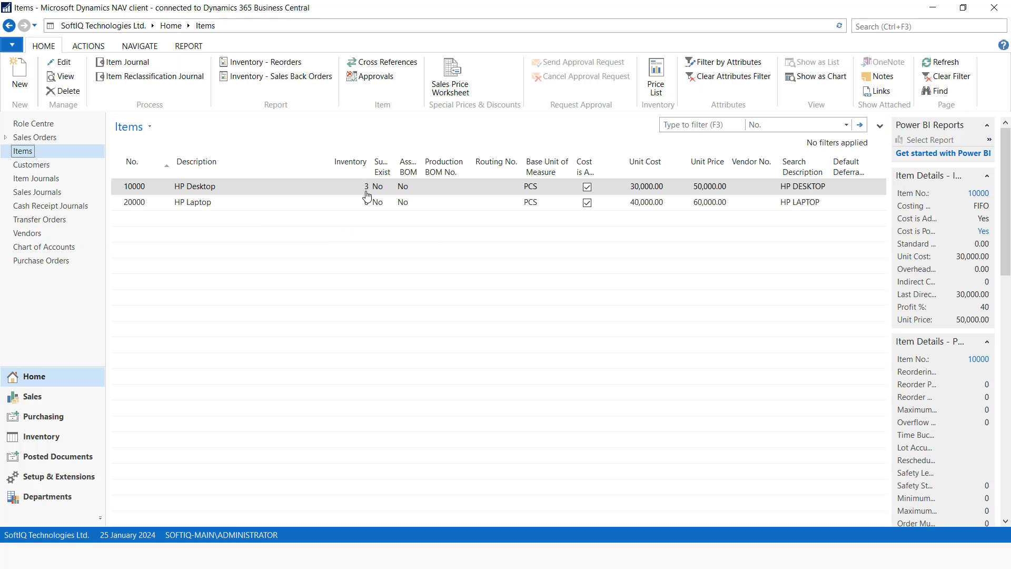
click(913, 28)
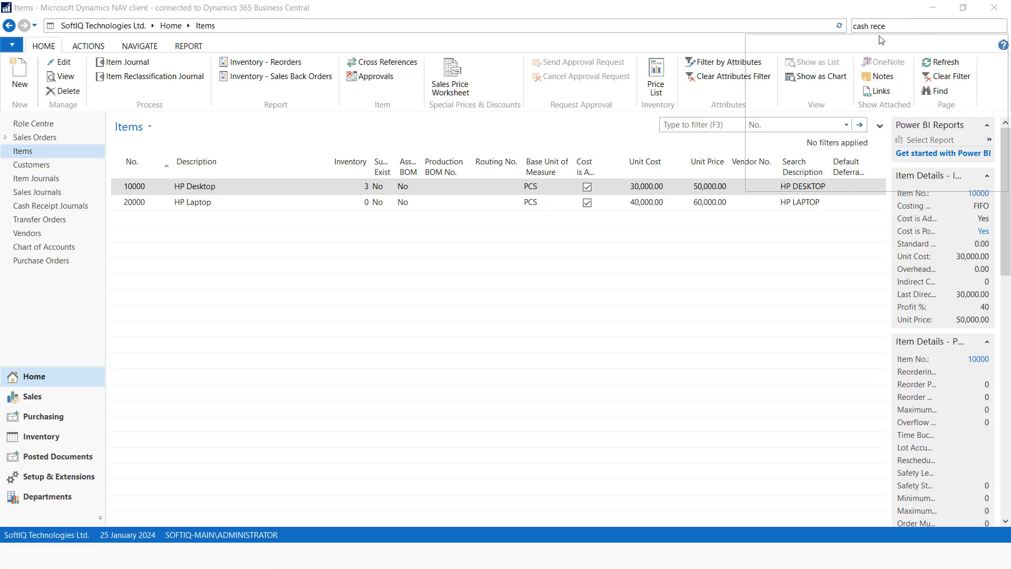
Open Cash Receipt Journals and add a new batch named EQUITY
click(790, 70)
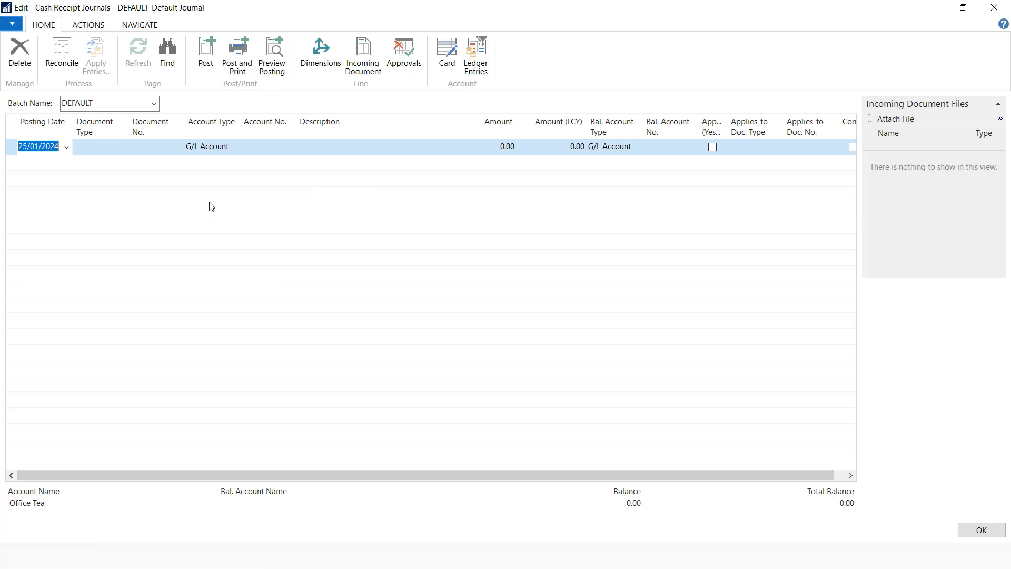
click(154, 104)
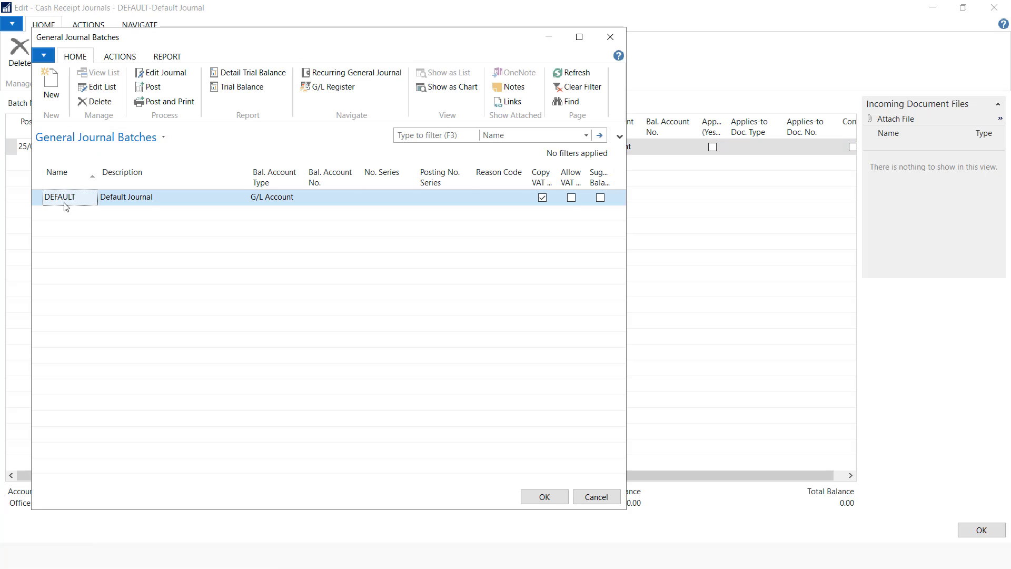
click(51, 84)
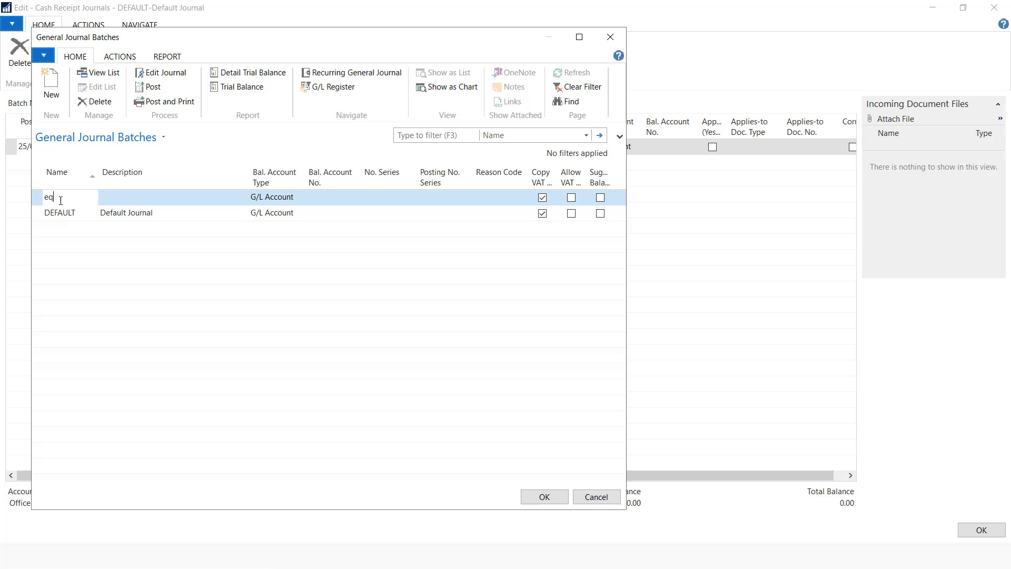
click(126, 200)
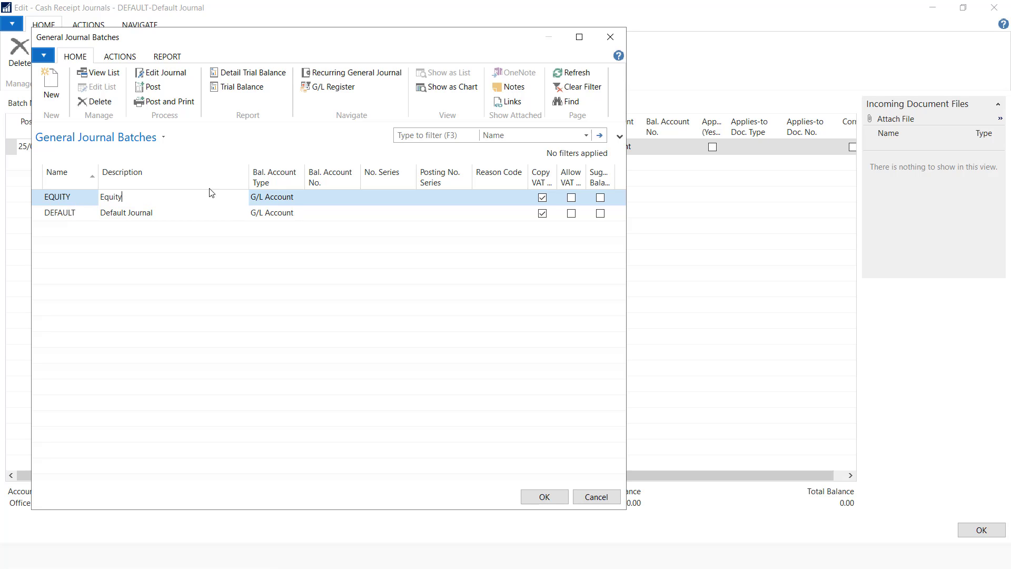
Balance the EQUITY batch against bank account EQUITY, using the Cash Receipt Journal number series
click(270, 197)
click(298, 197)
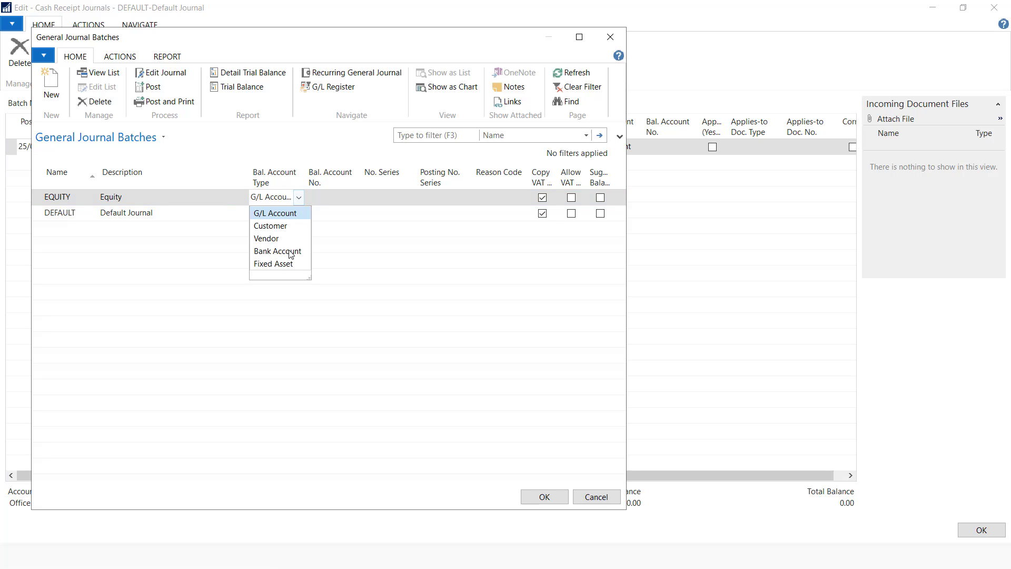
click(278, 250)
click(327, 199)
click(354, 197)
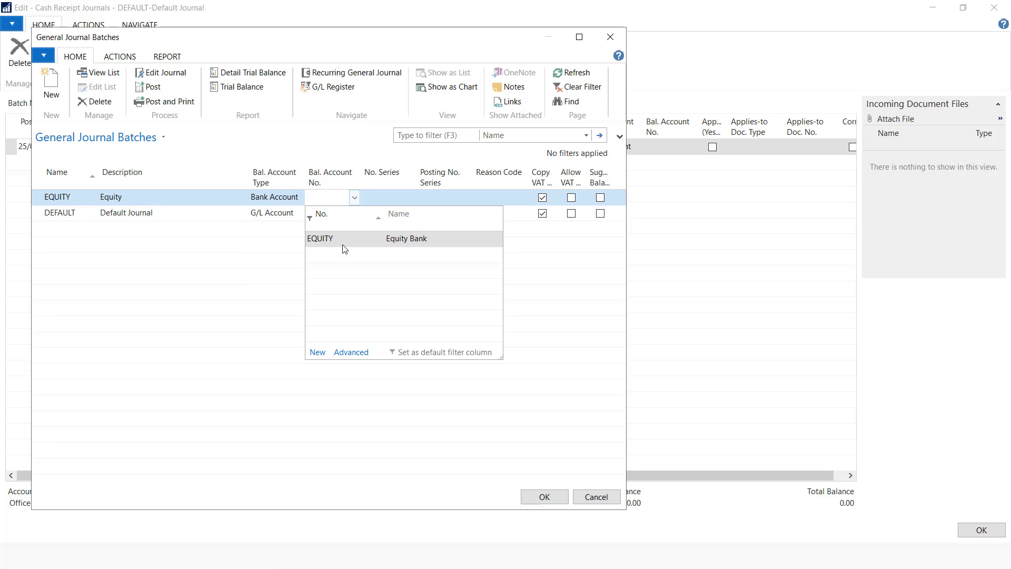
click(343, 246)
click(385, 200)
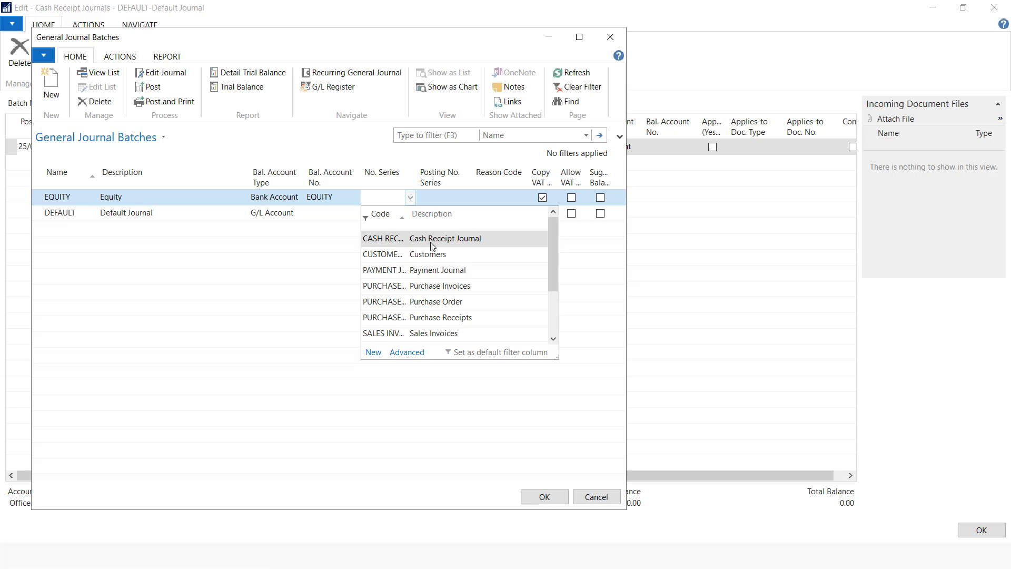
click(400, 239)
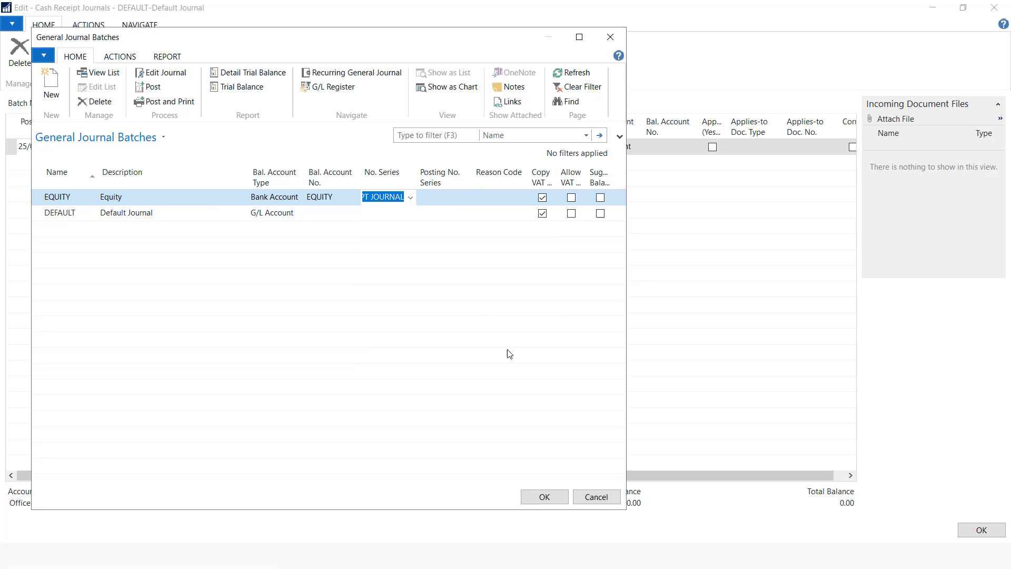
click(543, 496)
Make the line a Payment on a Customer account, pick the customer, and list invoice SI/00001
click(110, 149)
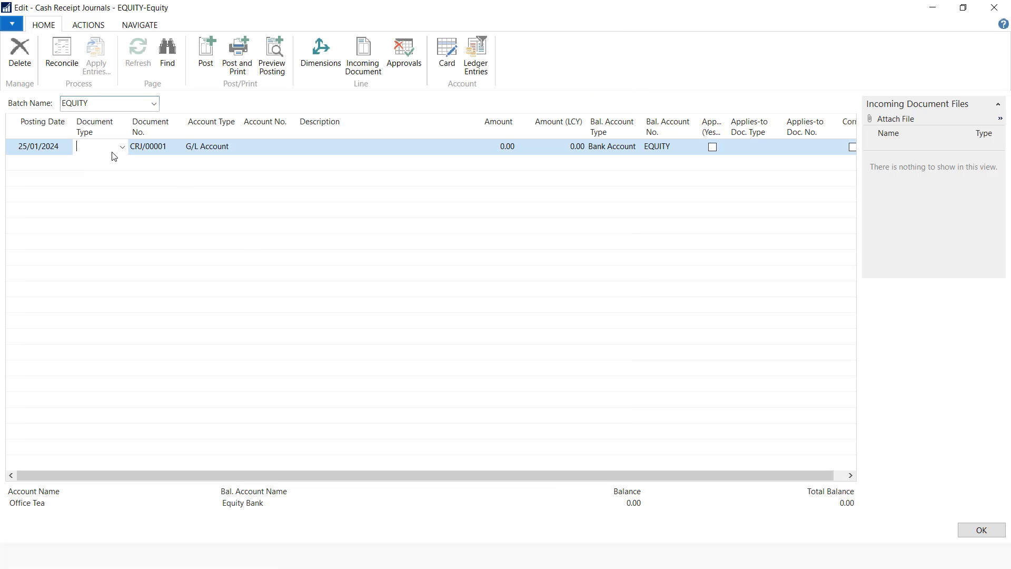
click(122, 147)
click(116, 174)
click(244, 152)
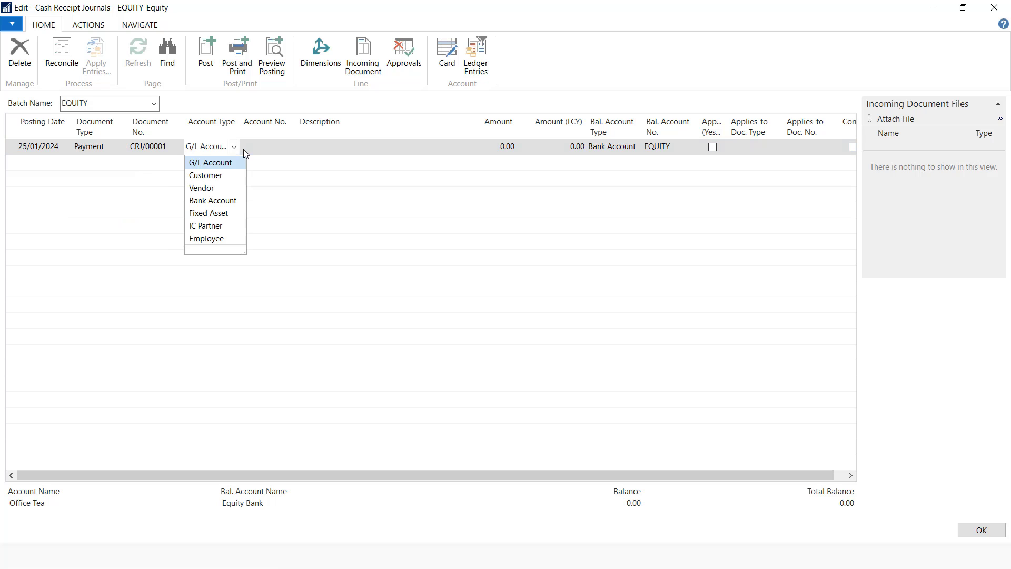
click(220, 175)
click(287, 149)
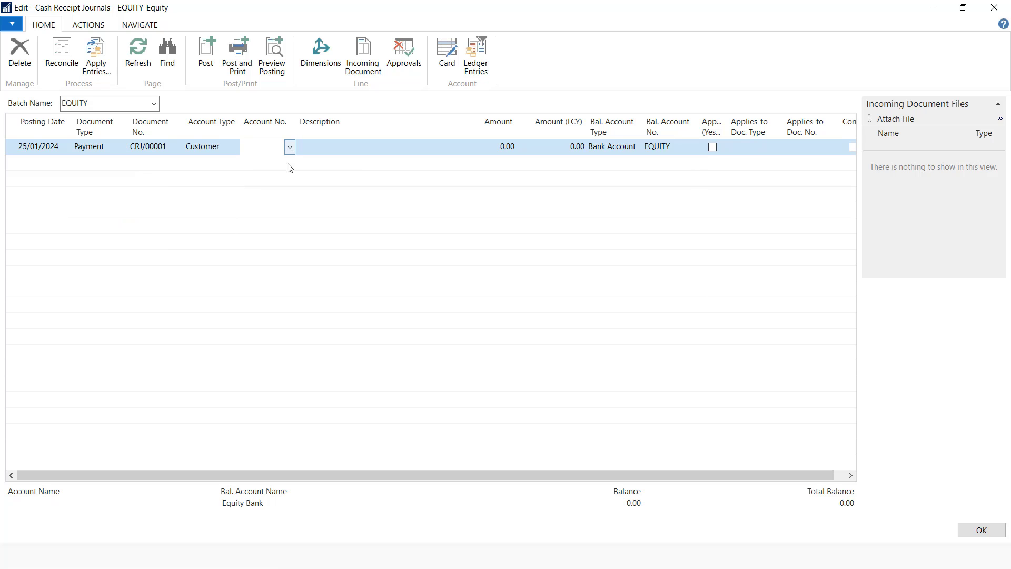
click(289, 203)
click(322, 148)
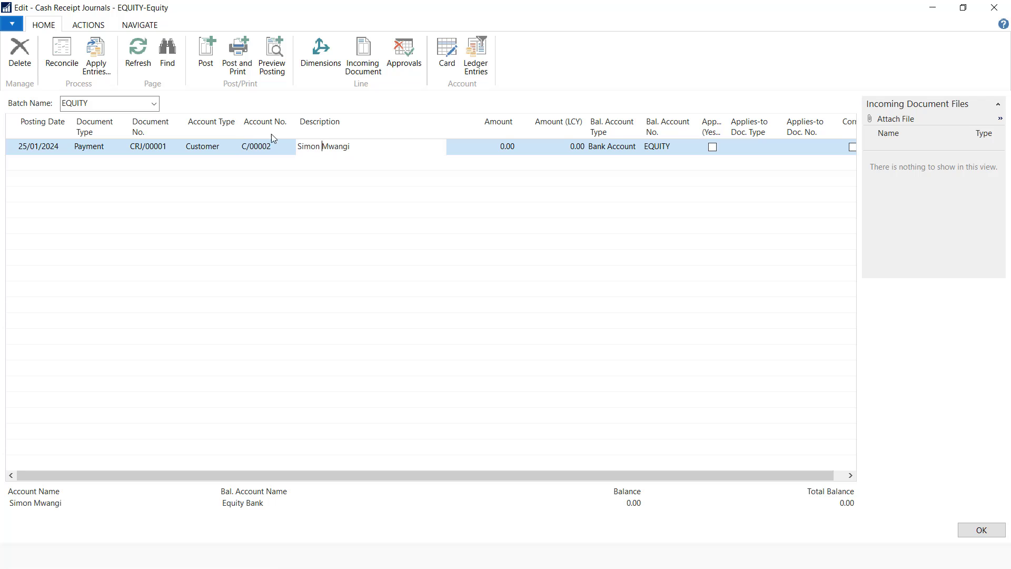
click(102, 63)
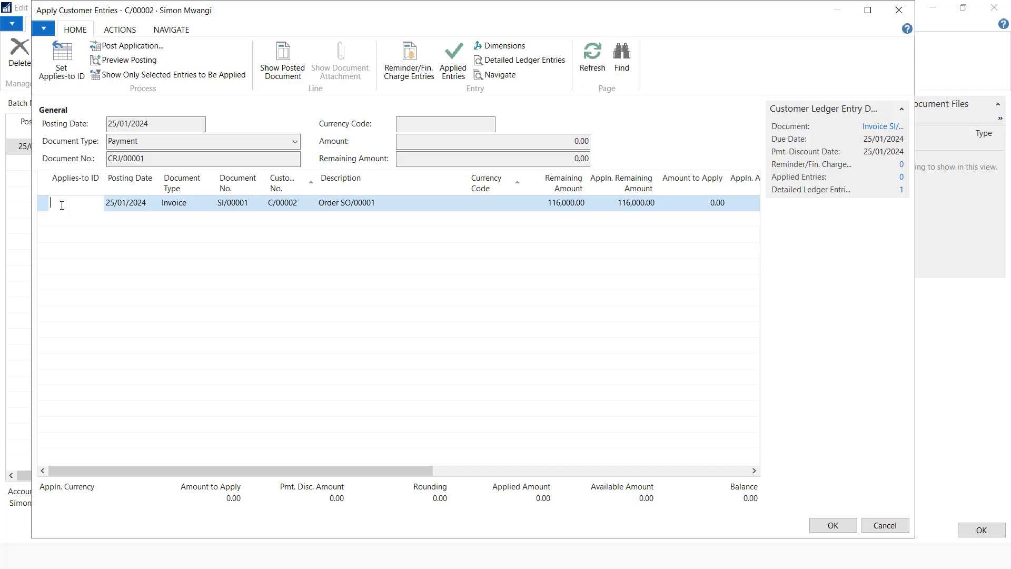
Mark invoice SI/00001 with the Applies-to ID and apply 90,000.00 of the payment
click(63, 74)
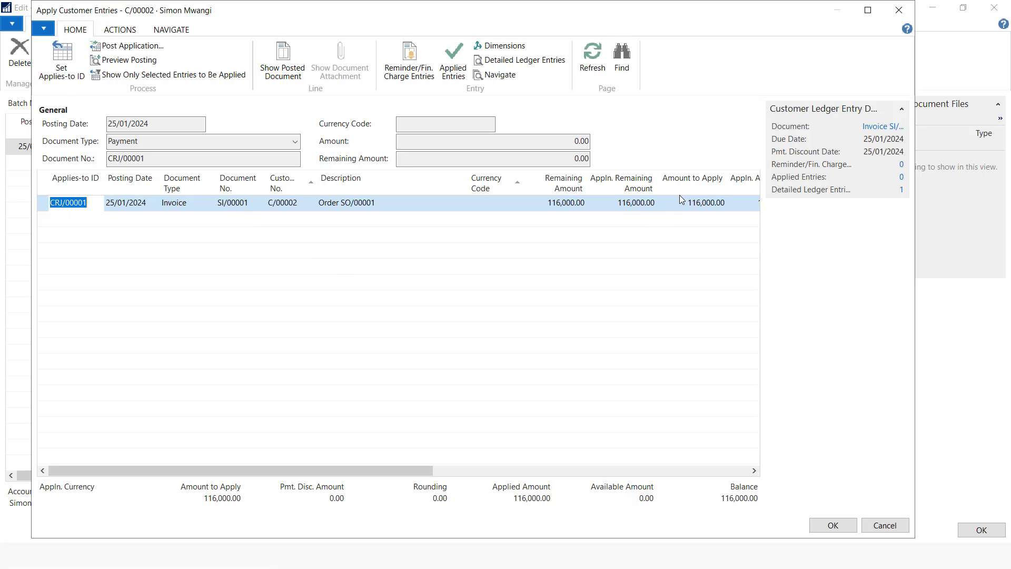
click(705, 203)
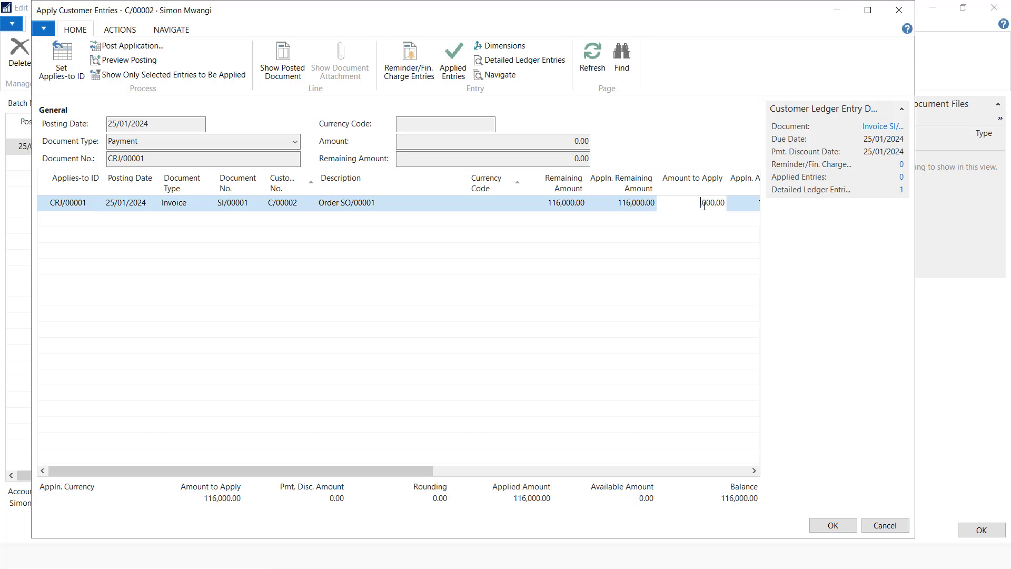
click(831, 526)
click(262, 150)
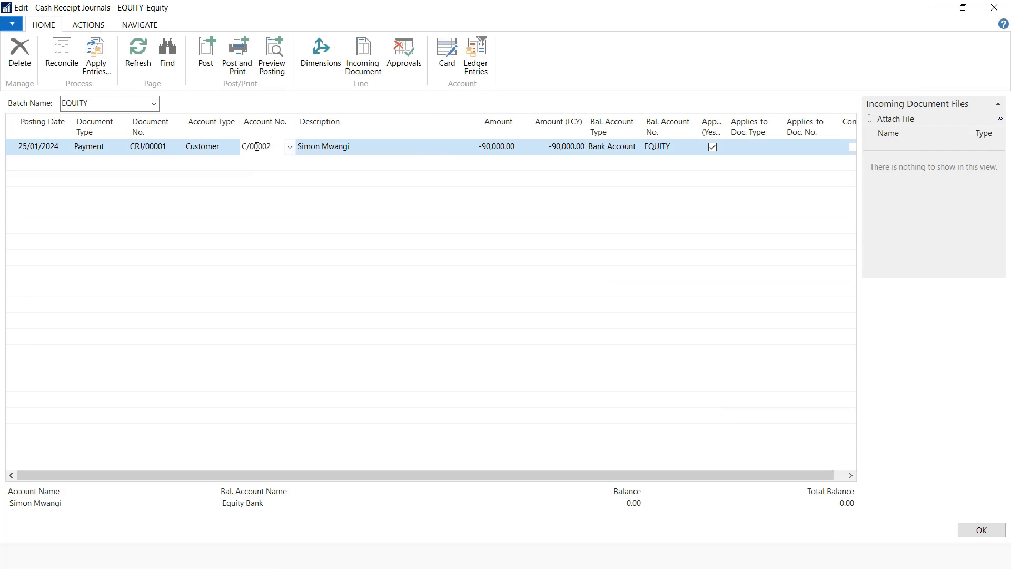
Replace the payment line's Description with CHQ No:0005
click(348, 152)
drag(364, 147, 293, 151)
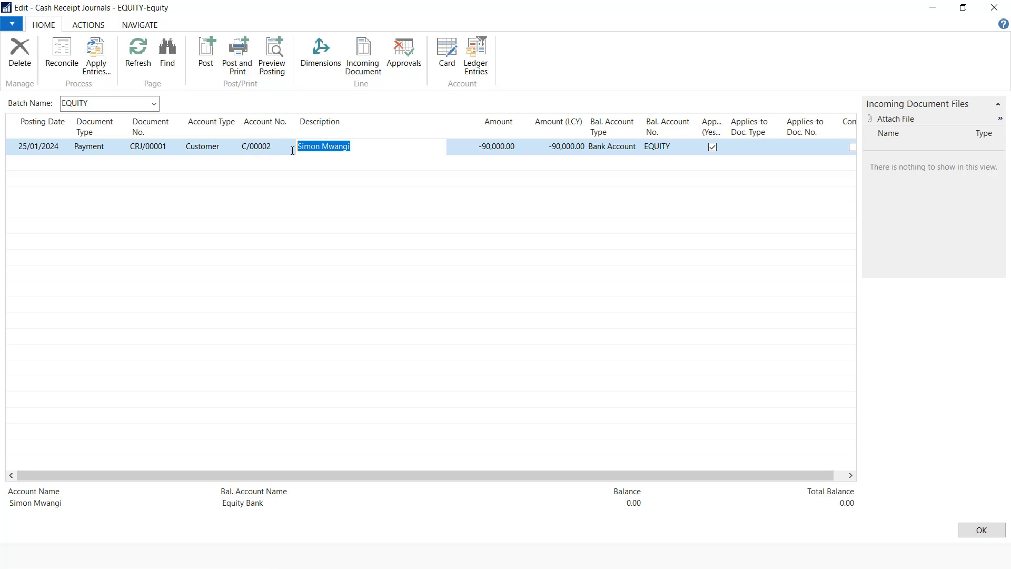
text(HQ No:0005)
Preview the posting and review the two resulting G/L entries
click(272, 55)
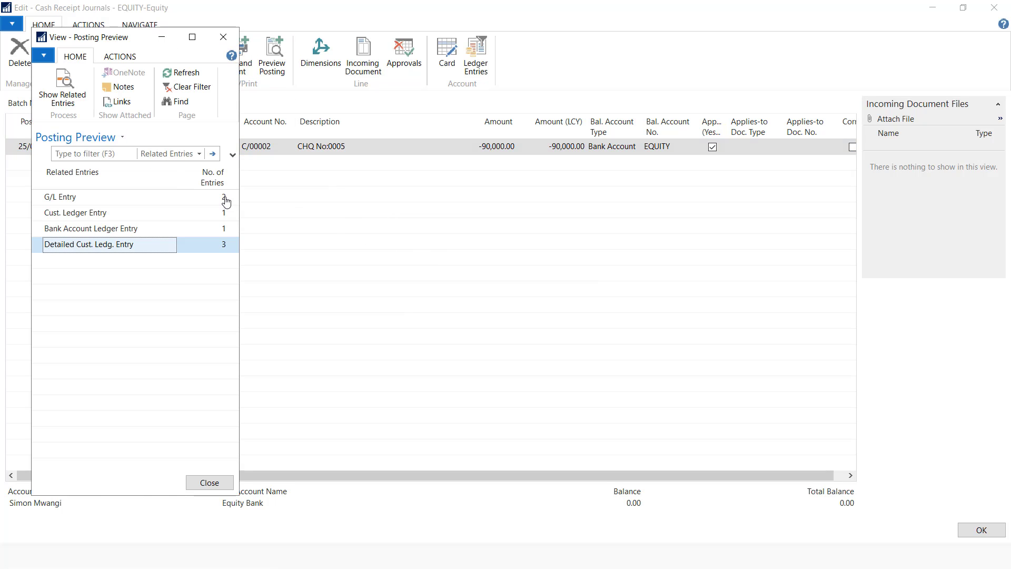
click(226, 198)
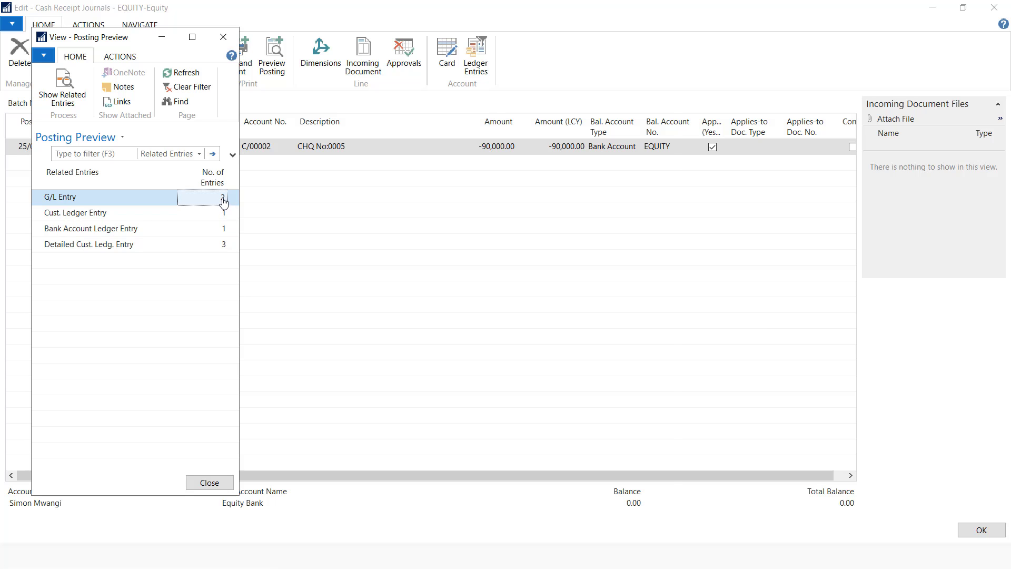
click(224, 199)
drag(327, 478, 465, 509)
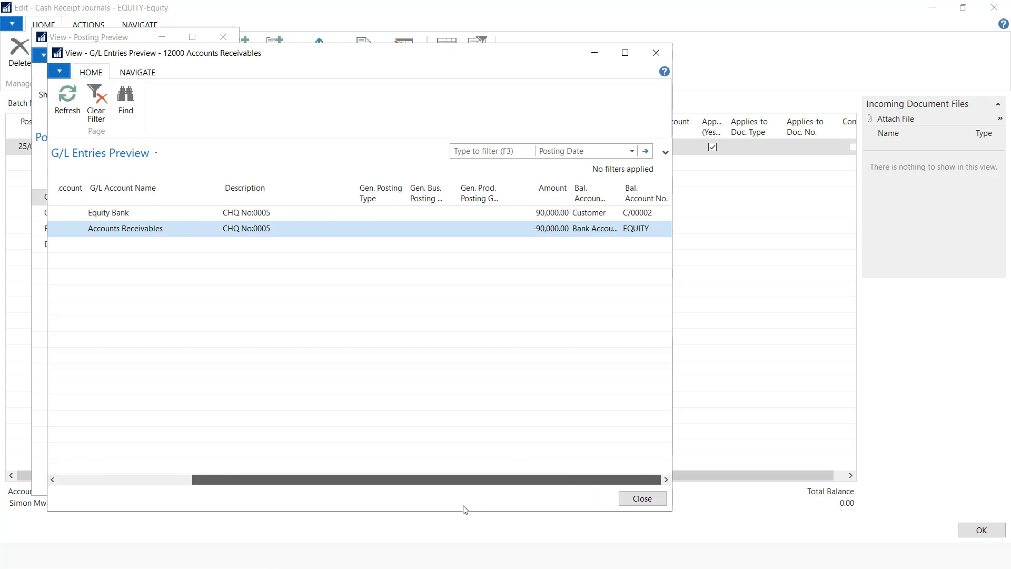
click(642, 498)
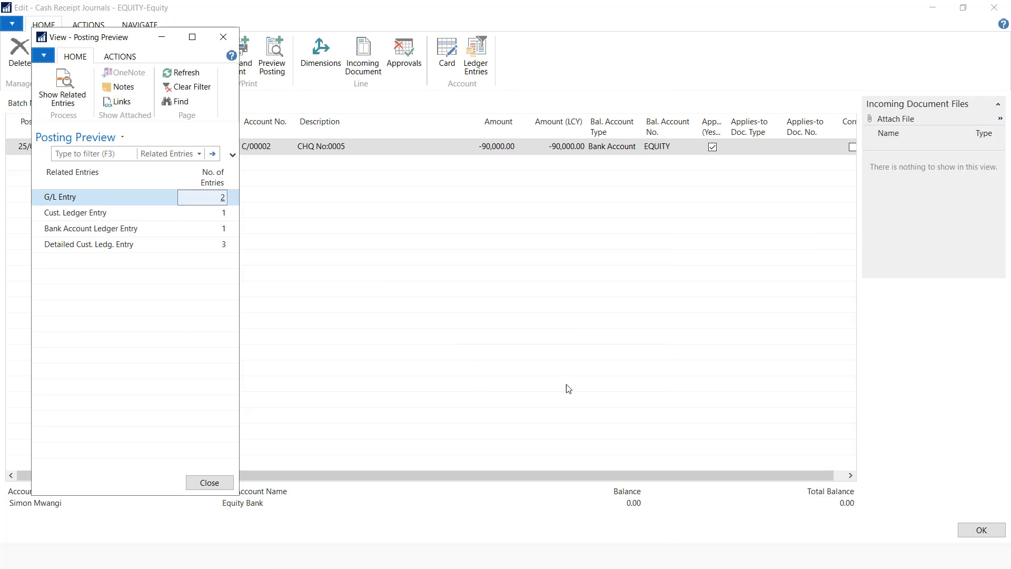
click(223, 37)
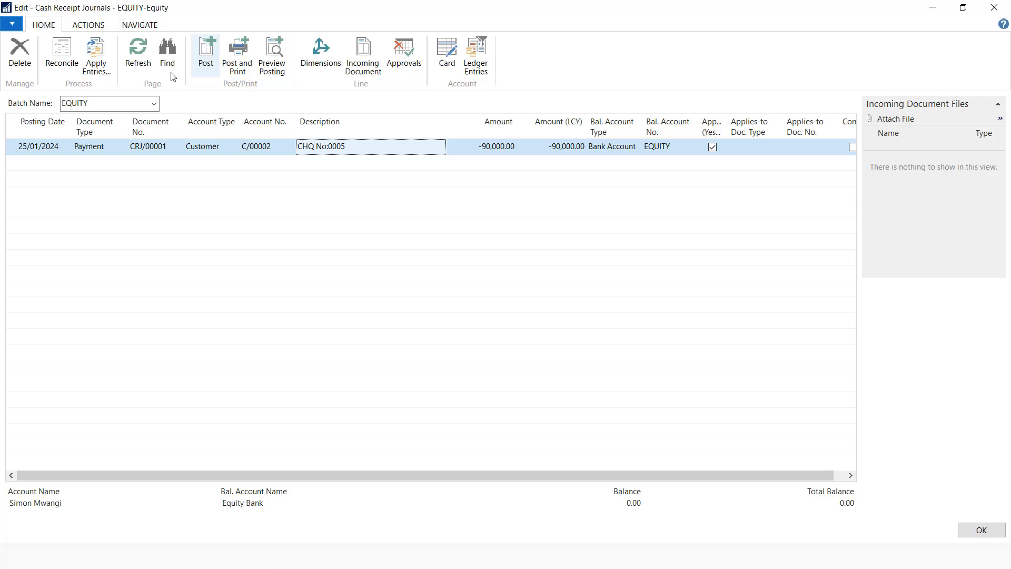
Post the 90,000 receipt and close the cash receipt journal
click(206, 53)
click(513, 294)
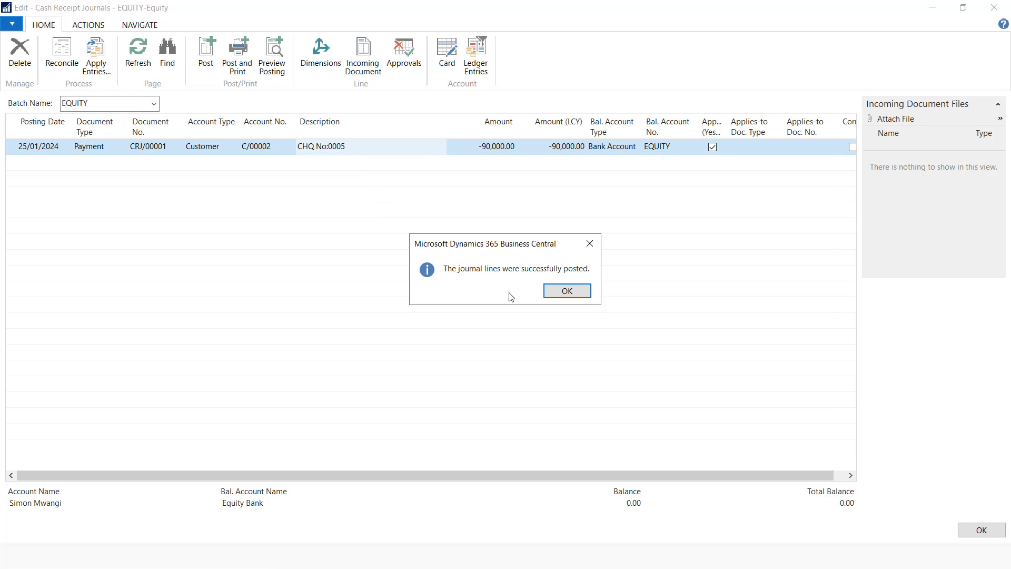
click(566, 291)
key(Escape)
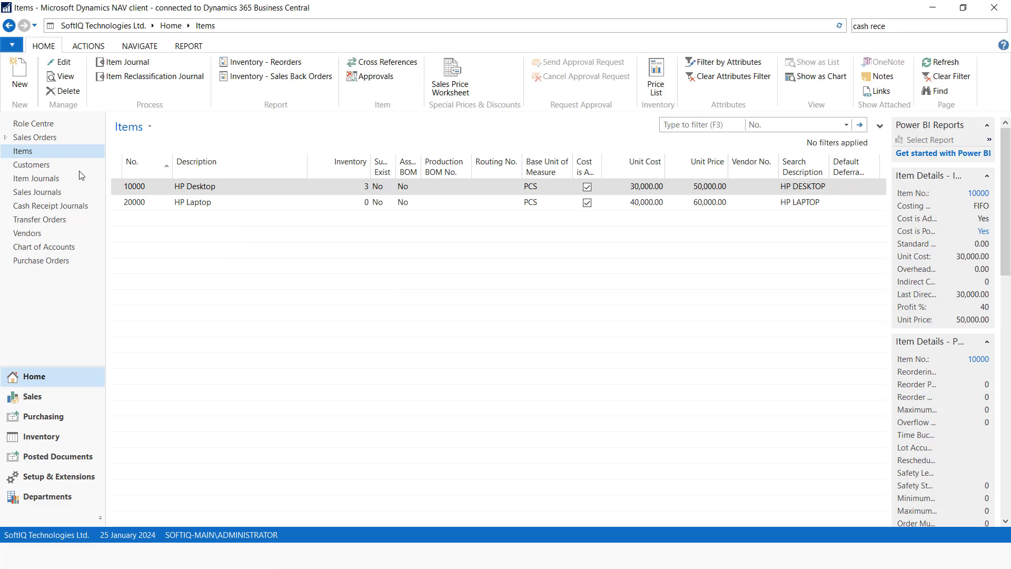
From the Customers list, open the Statement report under Finance Reports
click(32, 165)
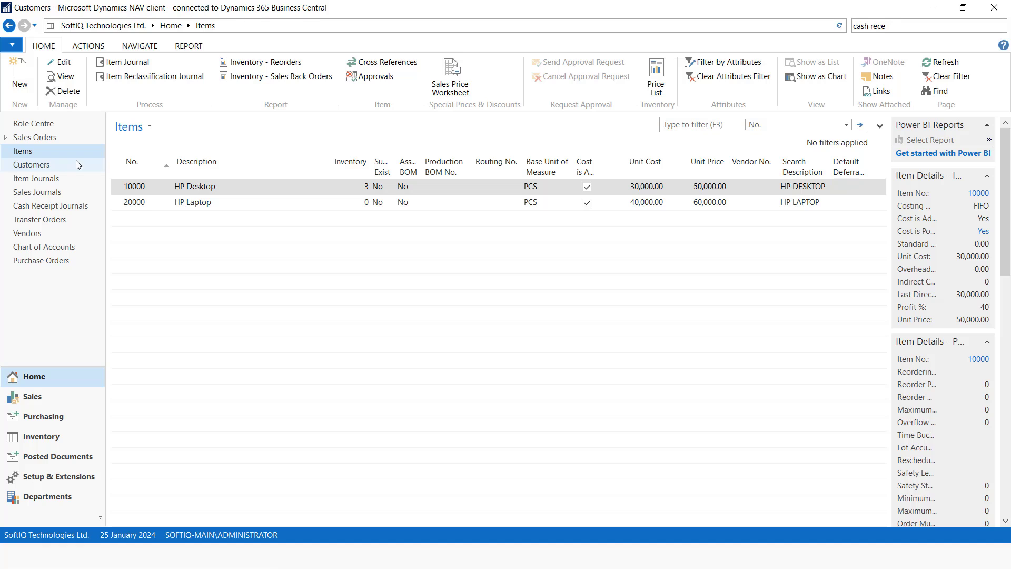
click(188, 46)
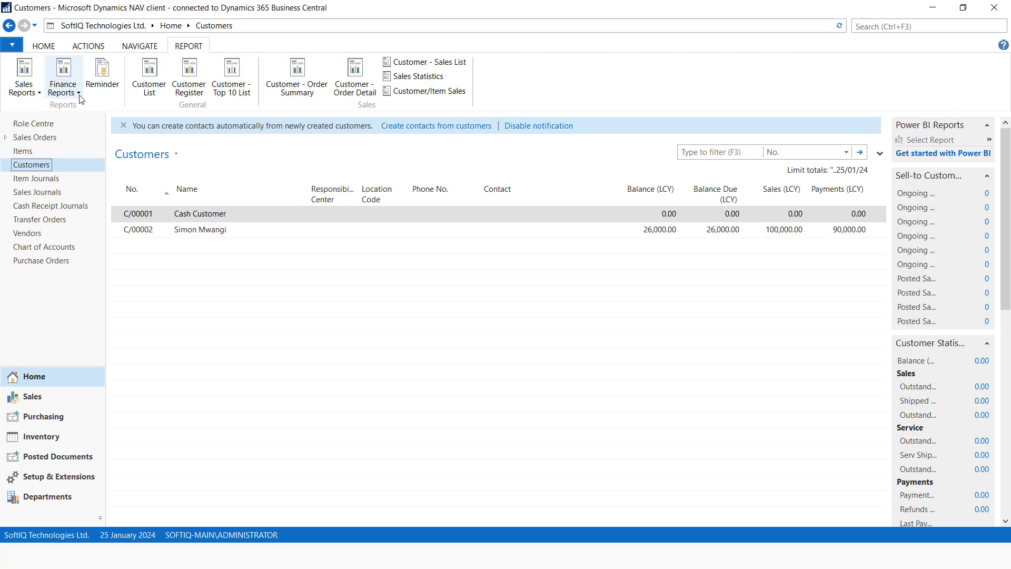
click(63, 87)
click(75, 109)
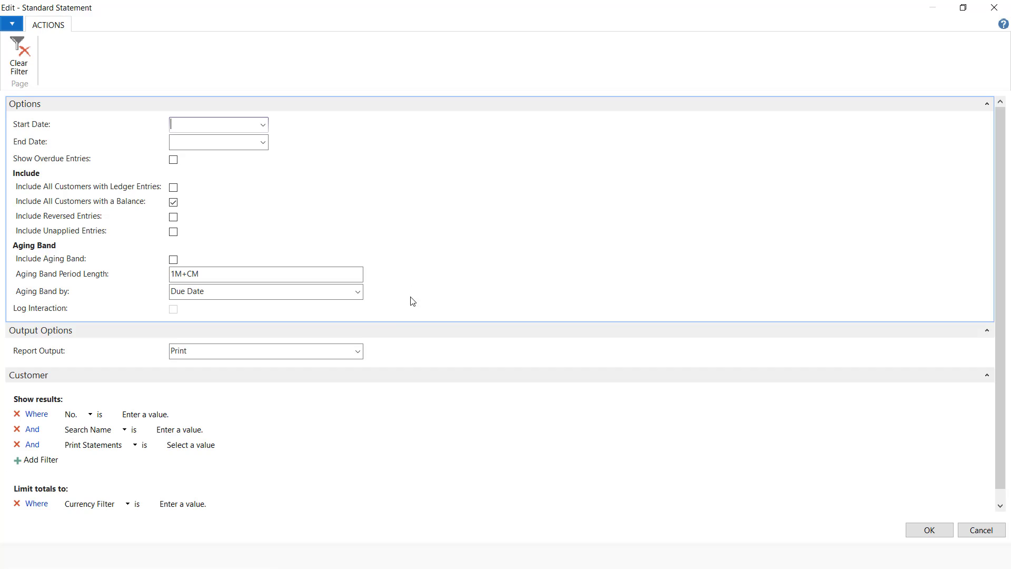
Filter the statement to customer C/00002, then reopen Statement after the missing Start Date error
click(198, 415)
click(213, 416)
click(197, 301)
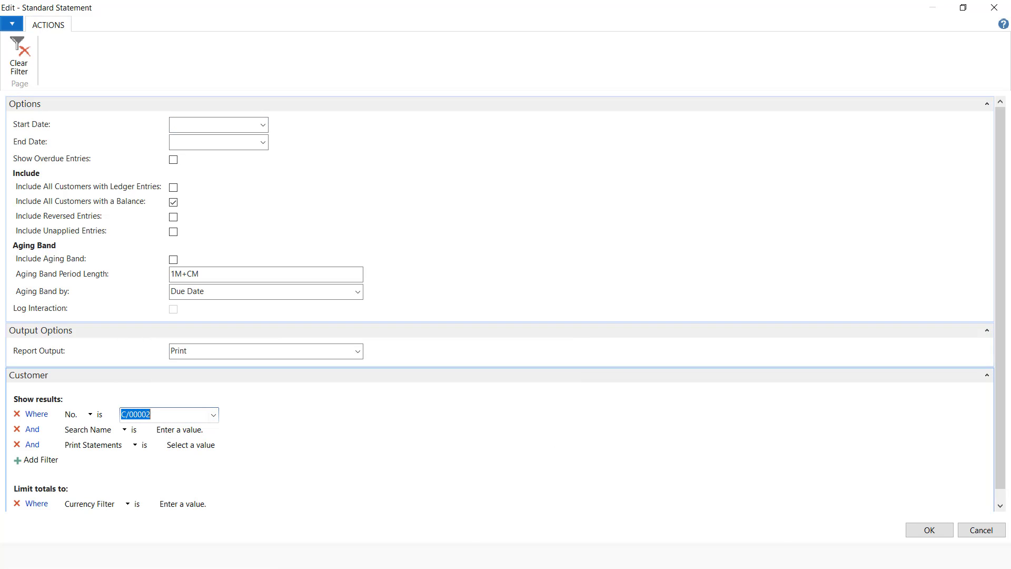
click(946, 531)
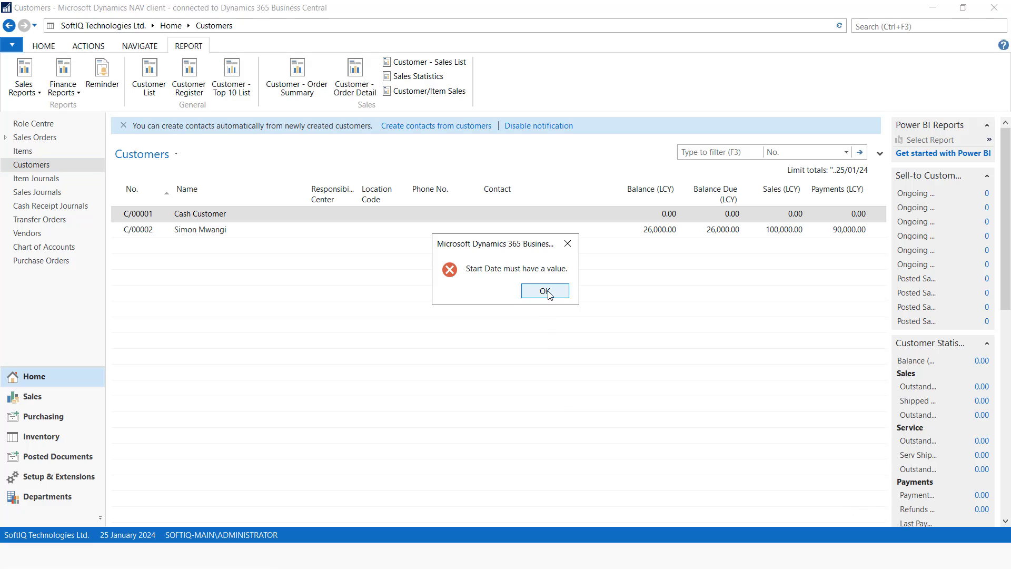
click(542, 289)
click(77, 92)
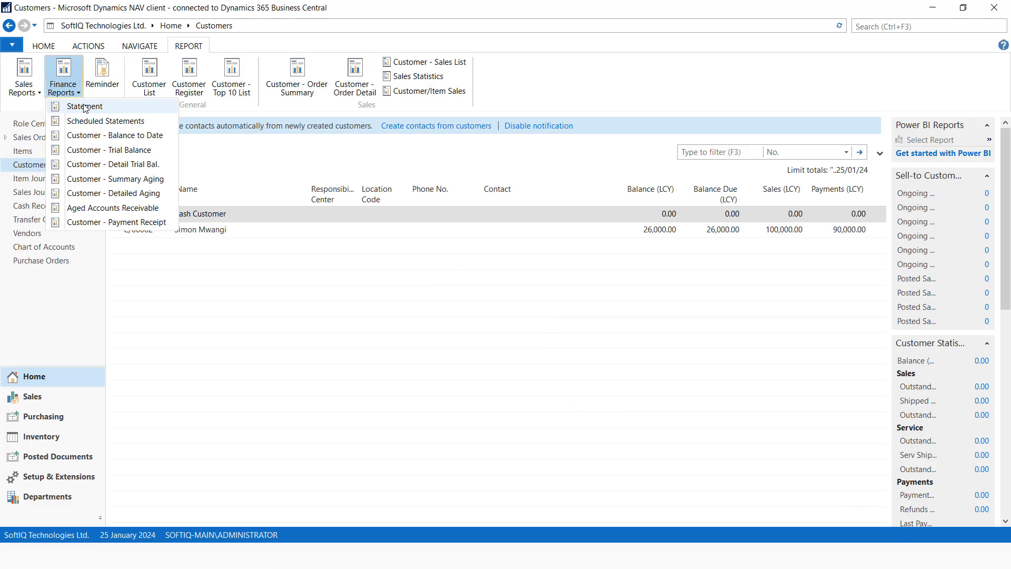
click(90, 105)
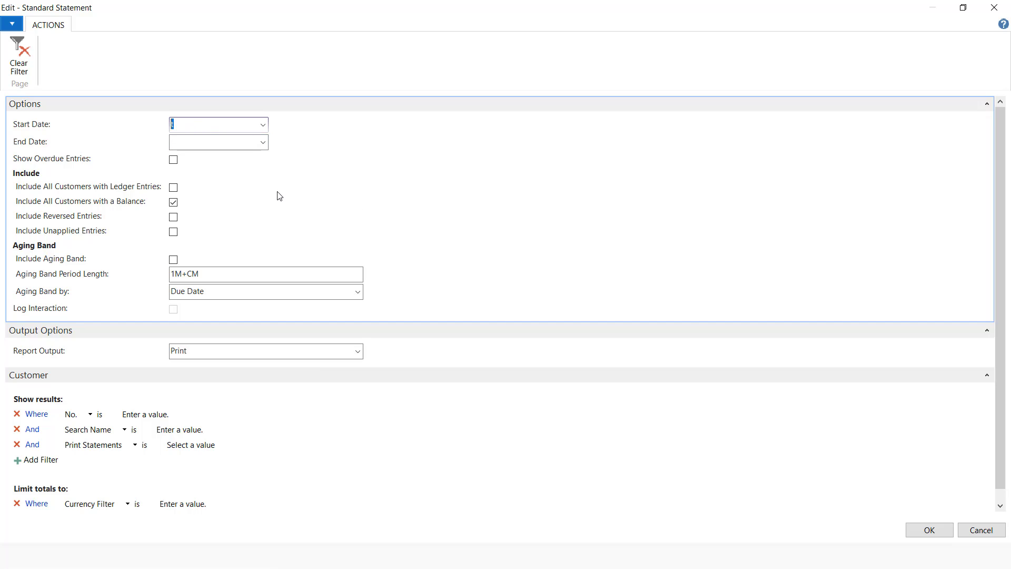
Run the Standard Statement with Start Date 01/11/2022 and End Date 01/11/2024
key(BackSpace)
click(216, 140)
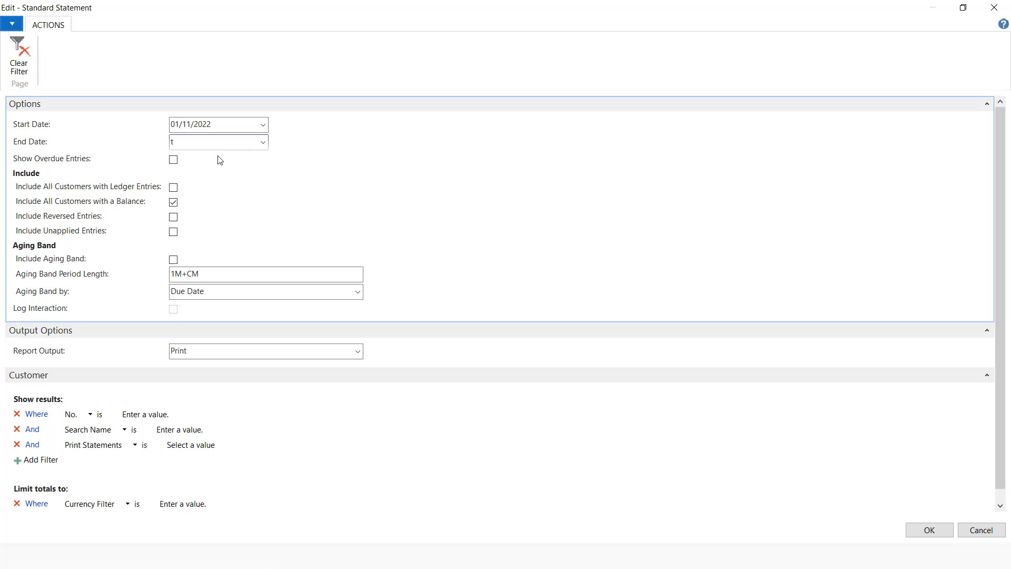
click(219, 157)
click(227, 143)
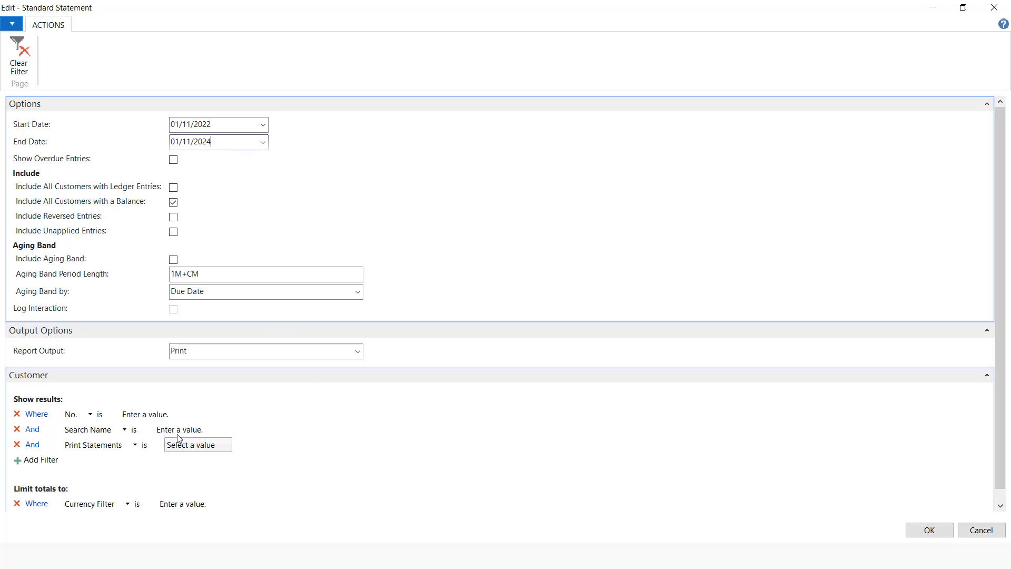
click(930, 531)
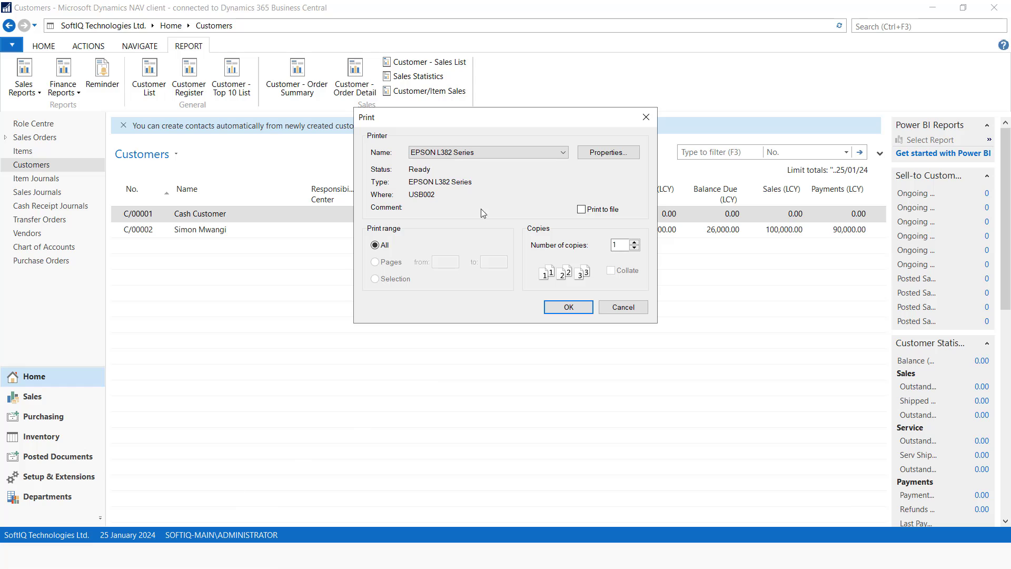
Print the statement to Bullzip PDF Printer and save it as a PDF file
click(481, 152)
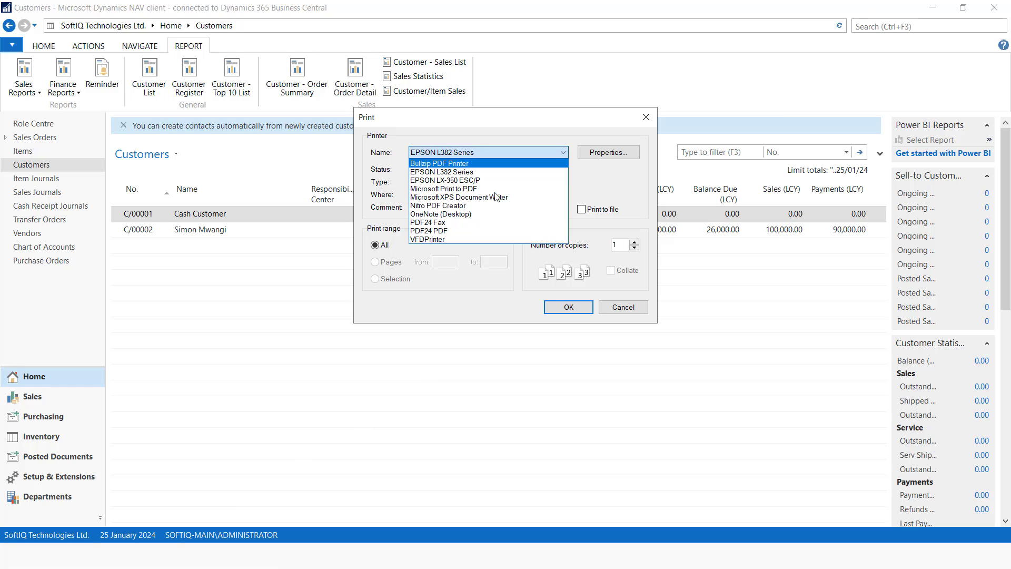
click(439, 163)
click(557, 306)
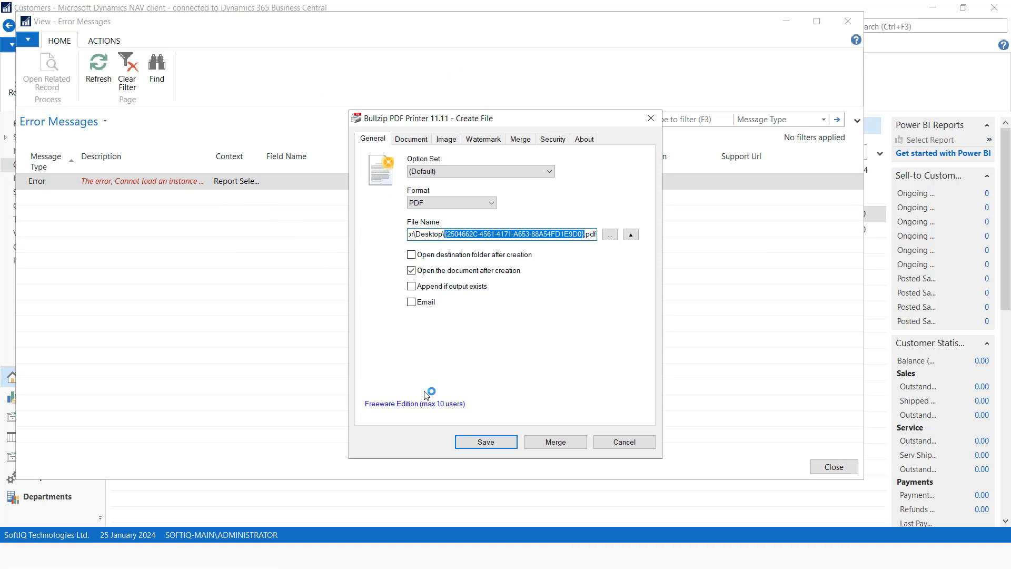
click(474, 441)
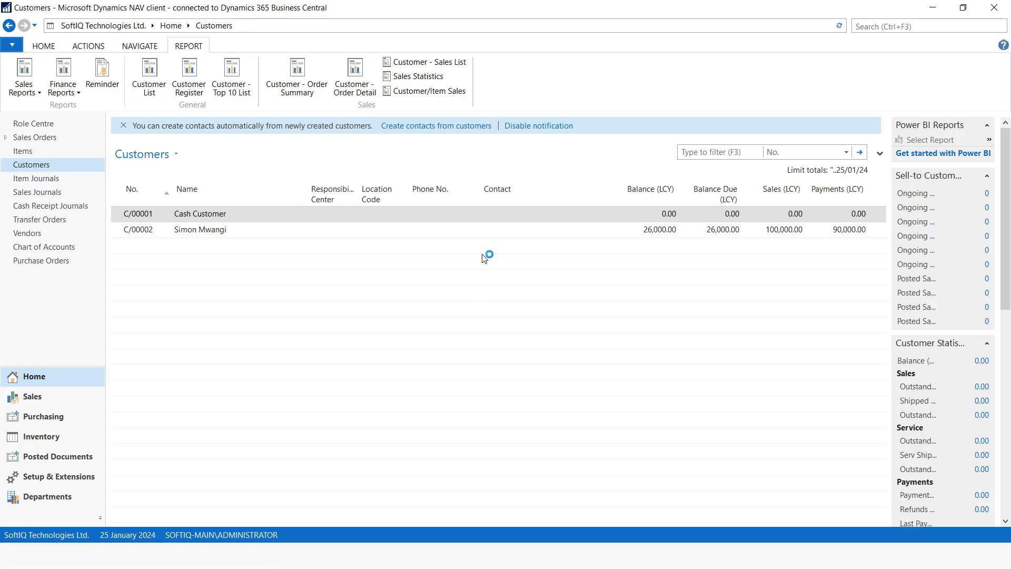